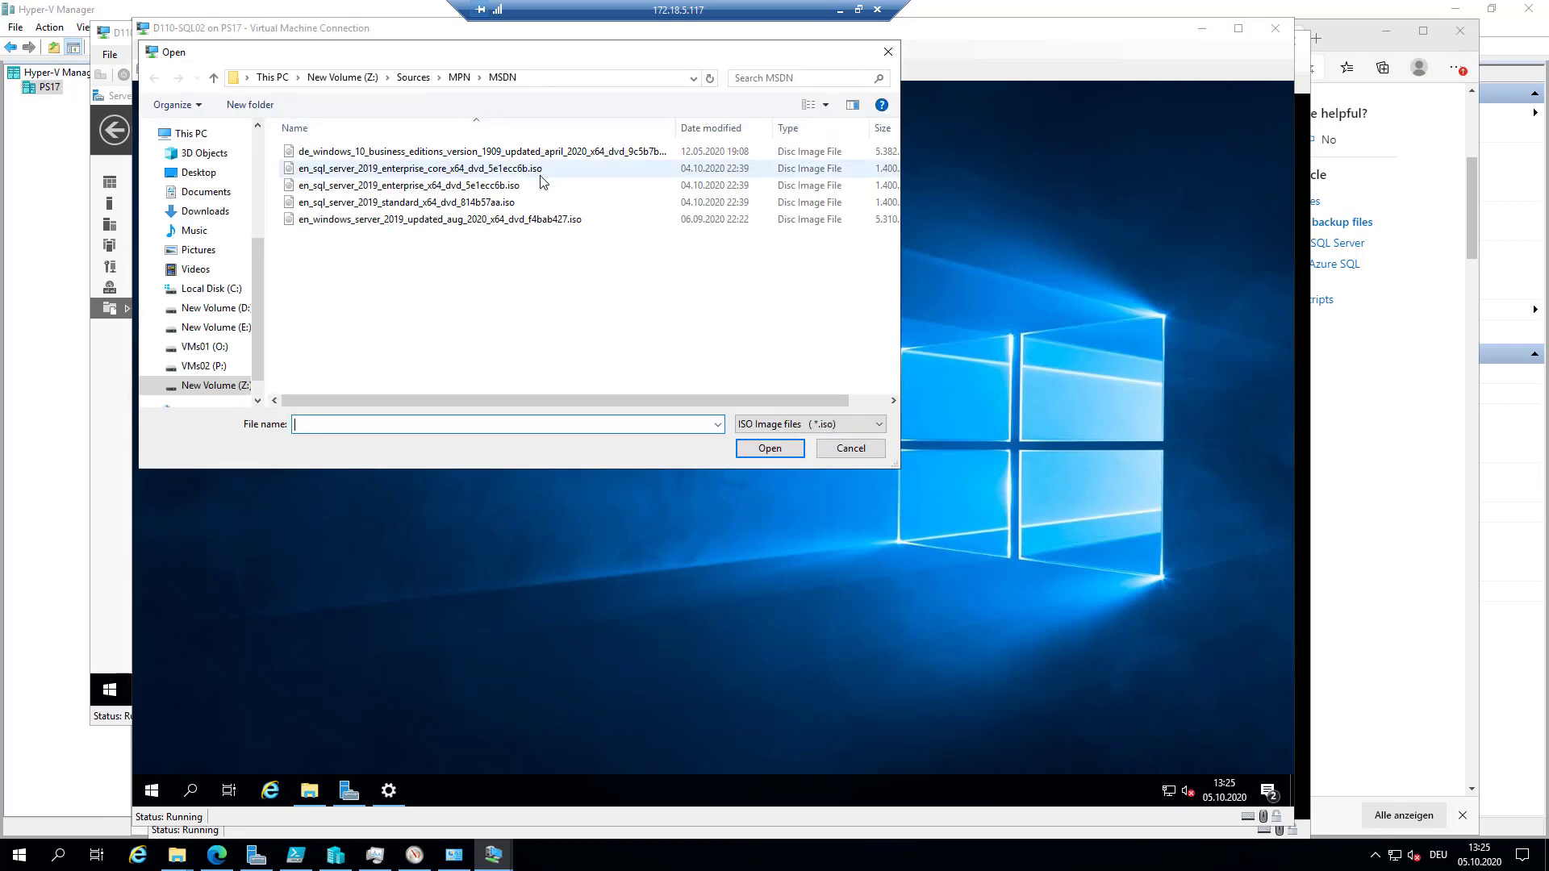
Mount en_sql_server_2019_standard_x64_dvd_814b57aa.iso in the D110-SQL02 virtual machine and run SETUP.EXE from its DVD drive
{"action": "left_click", "coordinate": [379, 202]}
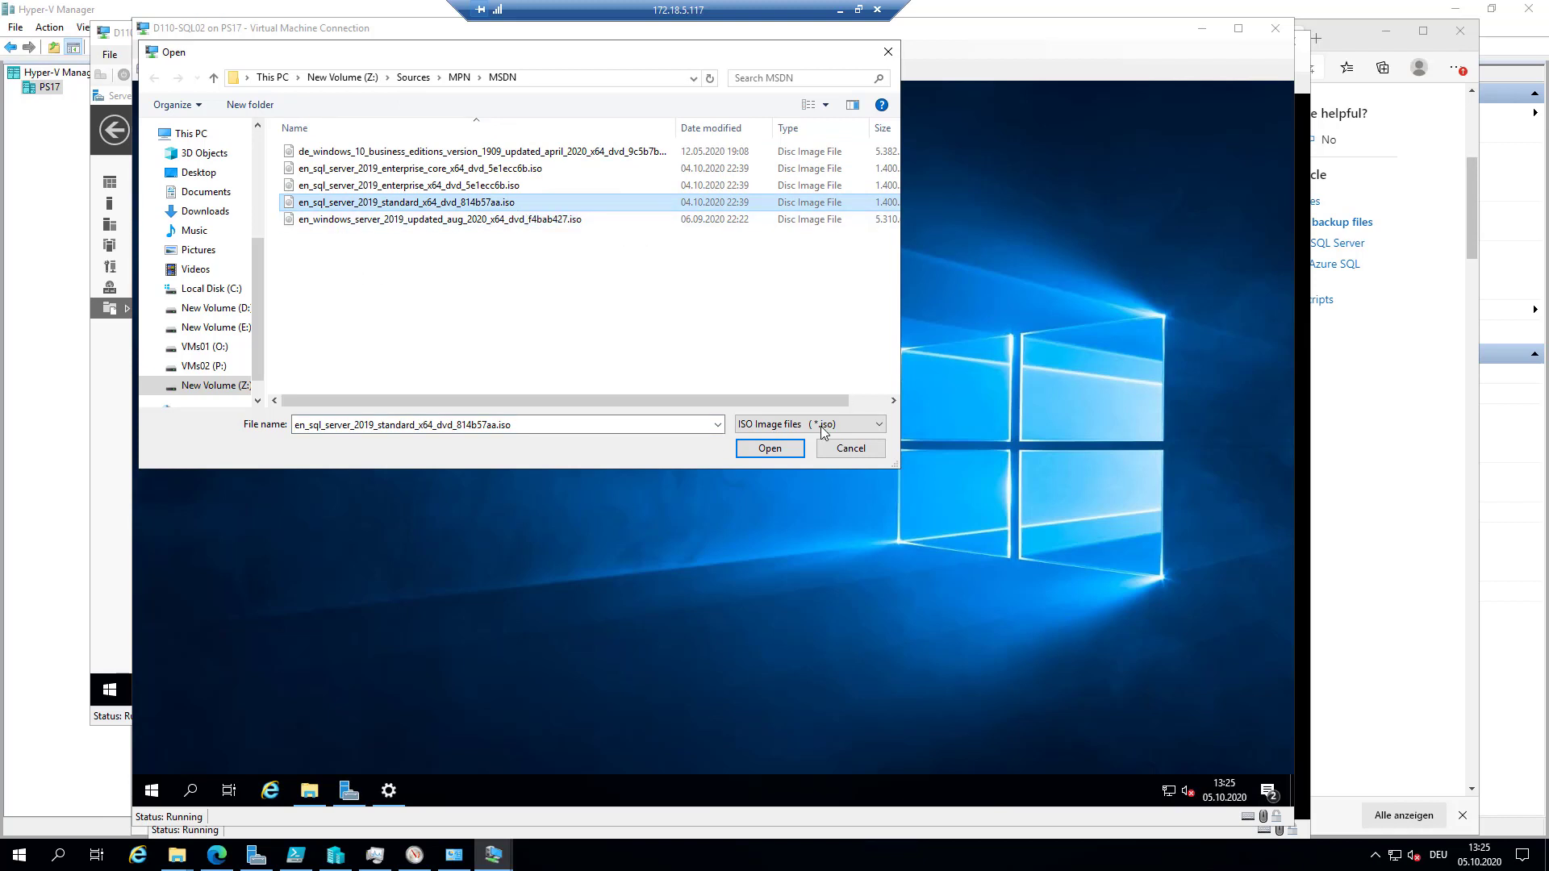
{"action": "left_click", "coordinate": [784, 452]}
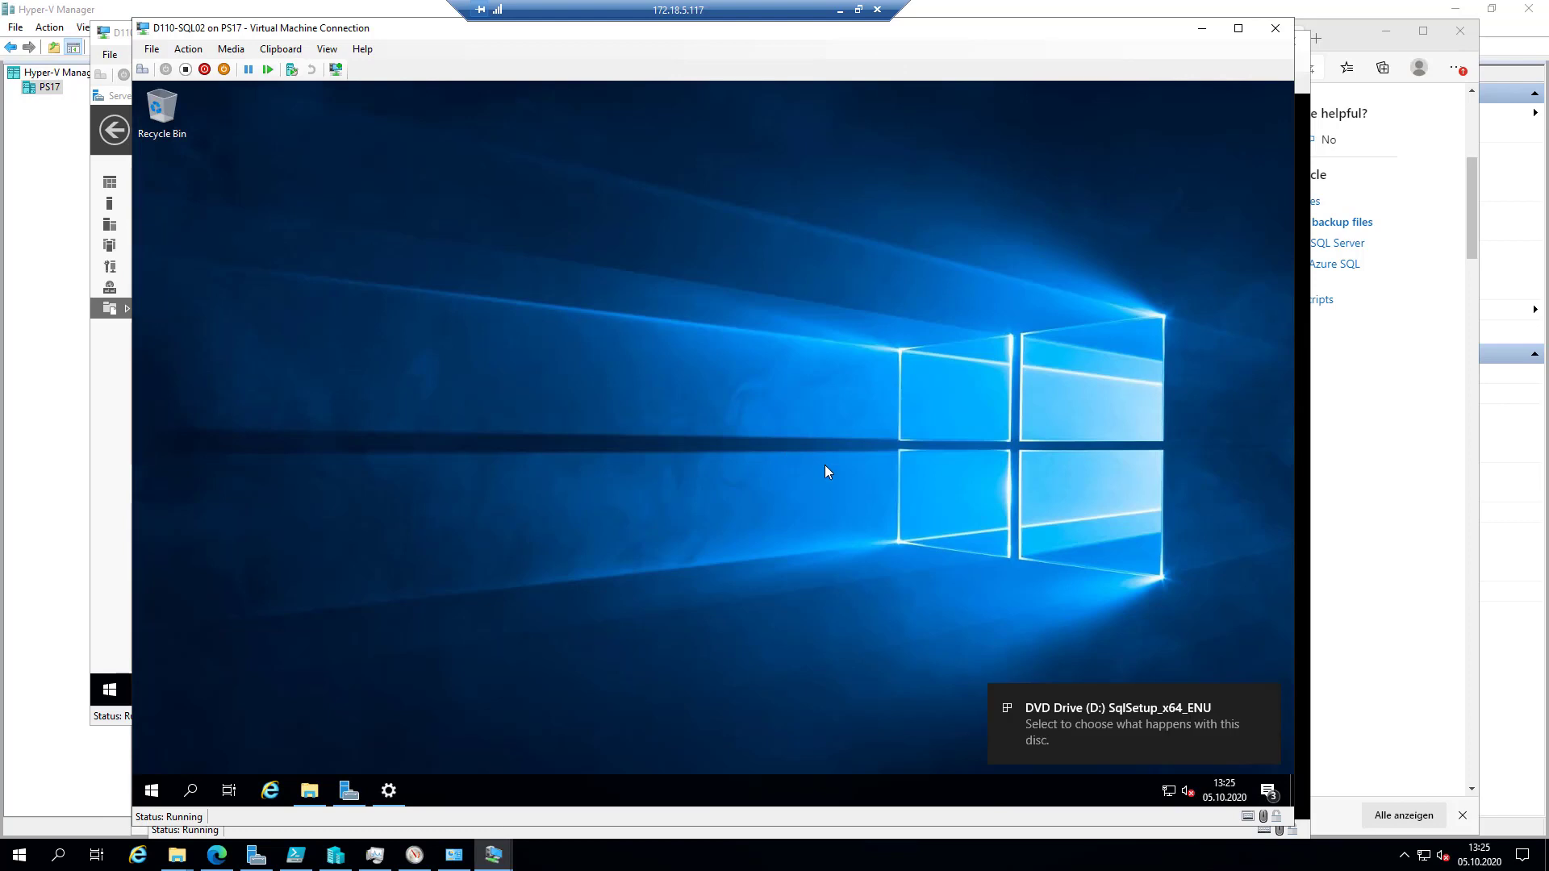
{"action": "left_click", "coordinate": [1114, 718]}
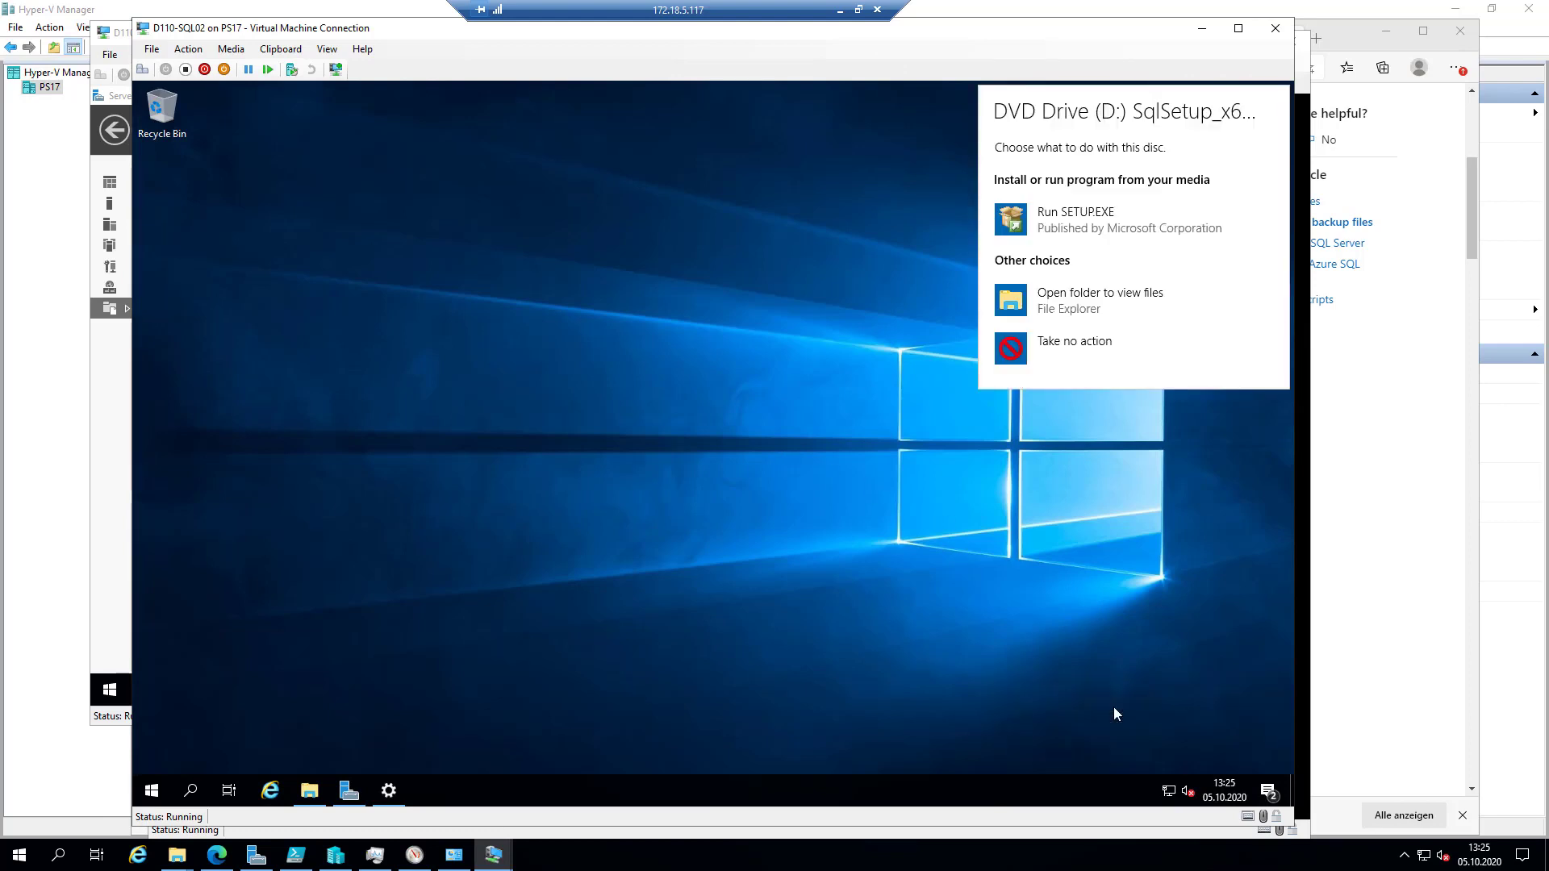
{"action": "left_click", "coordinate": [1085, 213]}
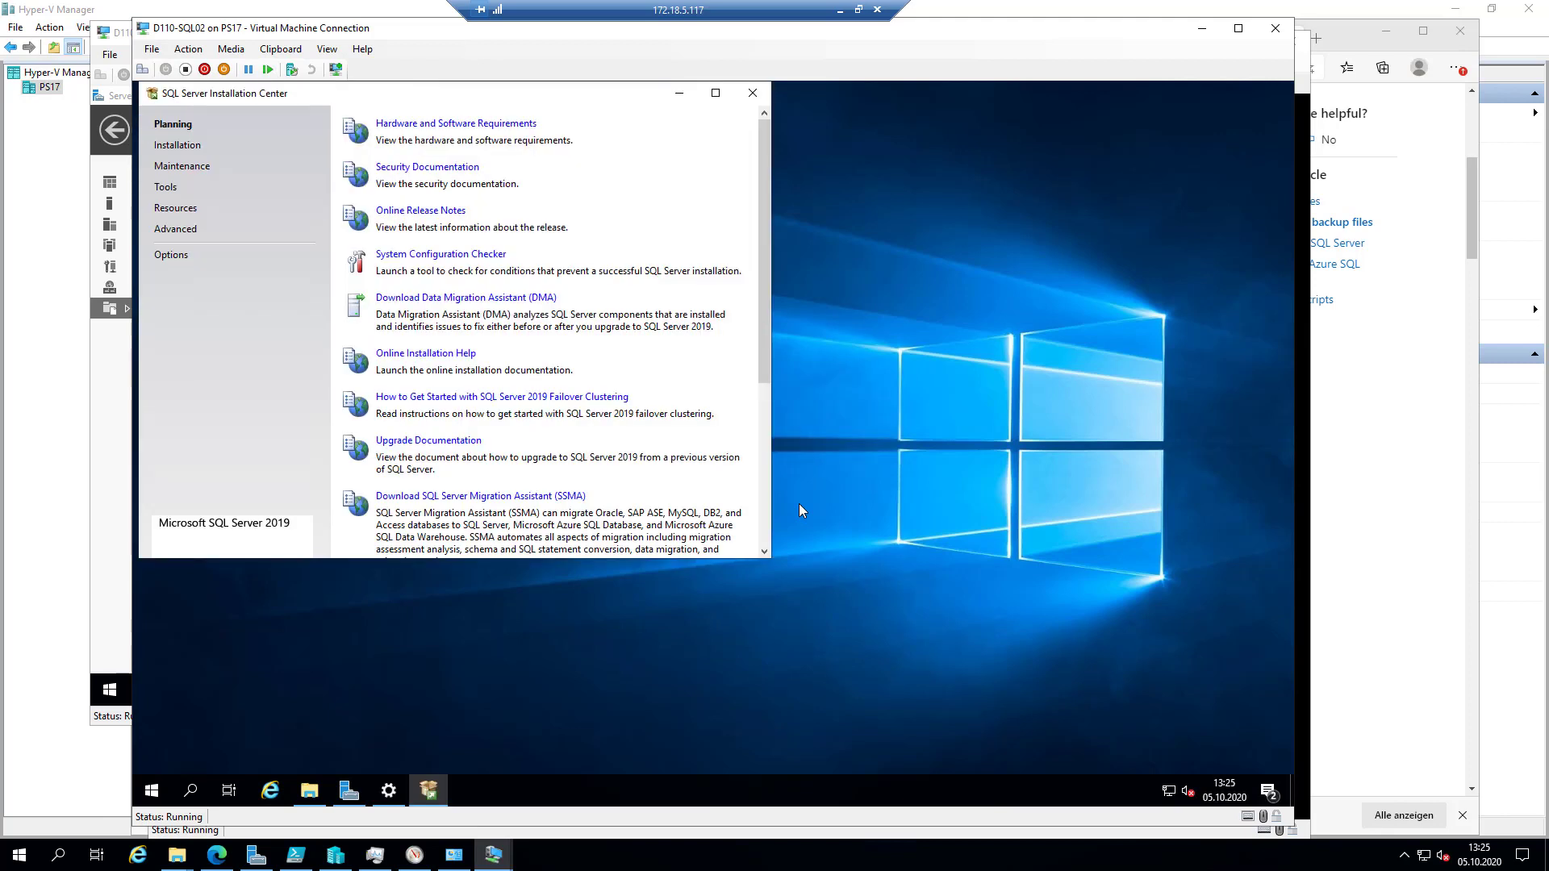
{"action": "left_click_drag", "start_coordinate": [449, 93], "coordinate": [653, 123]}
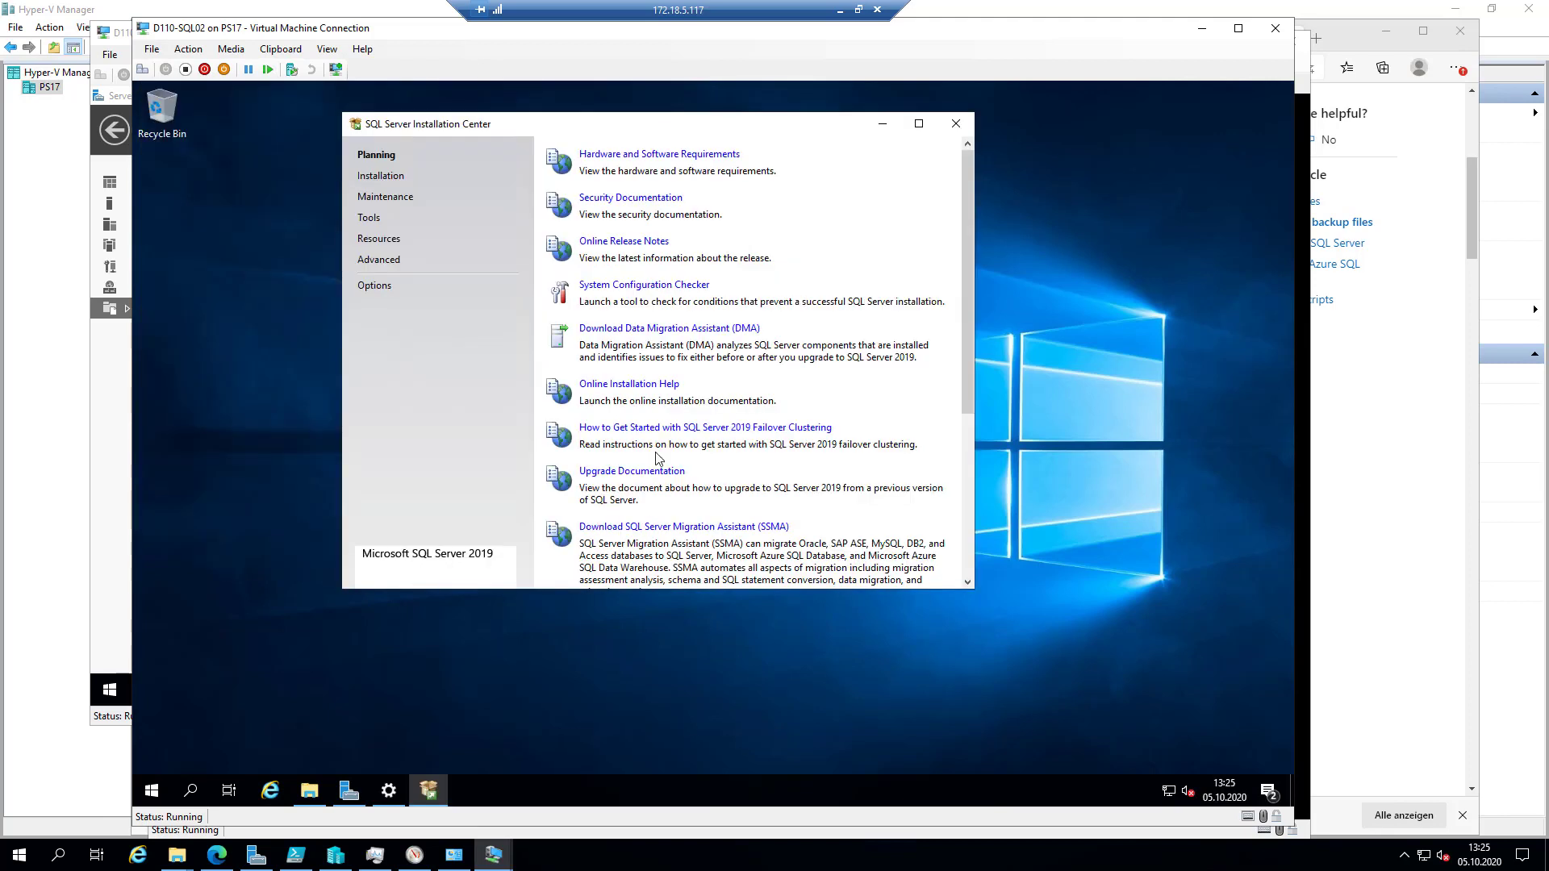
Review the planning resources in the SQL Server Installation Center, from hardware requirements to applying SQL Server updates
{"action": "left_click", "coordinate": [796, 846]}
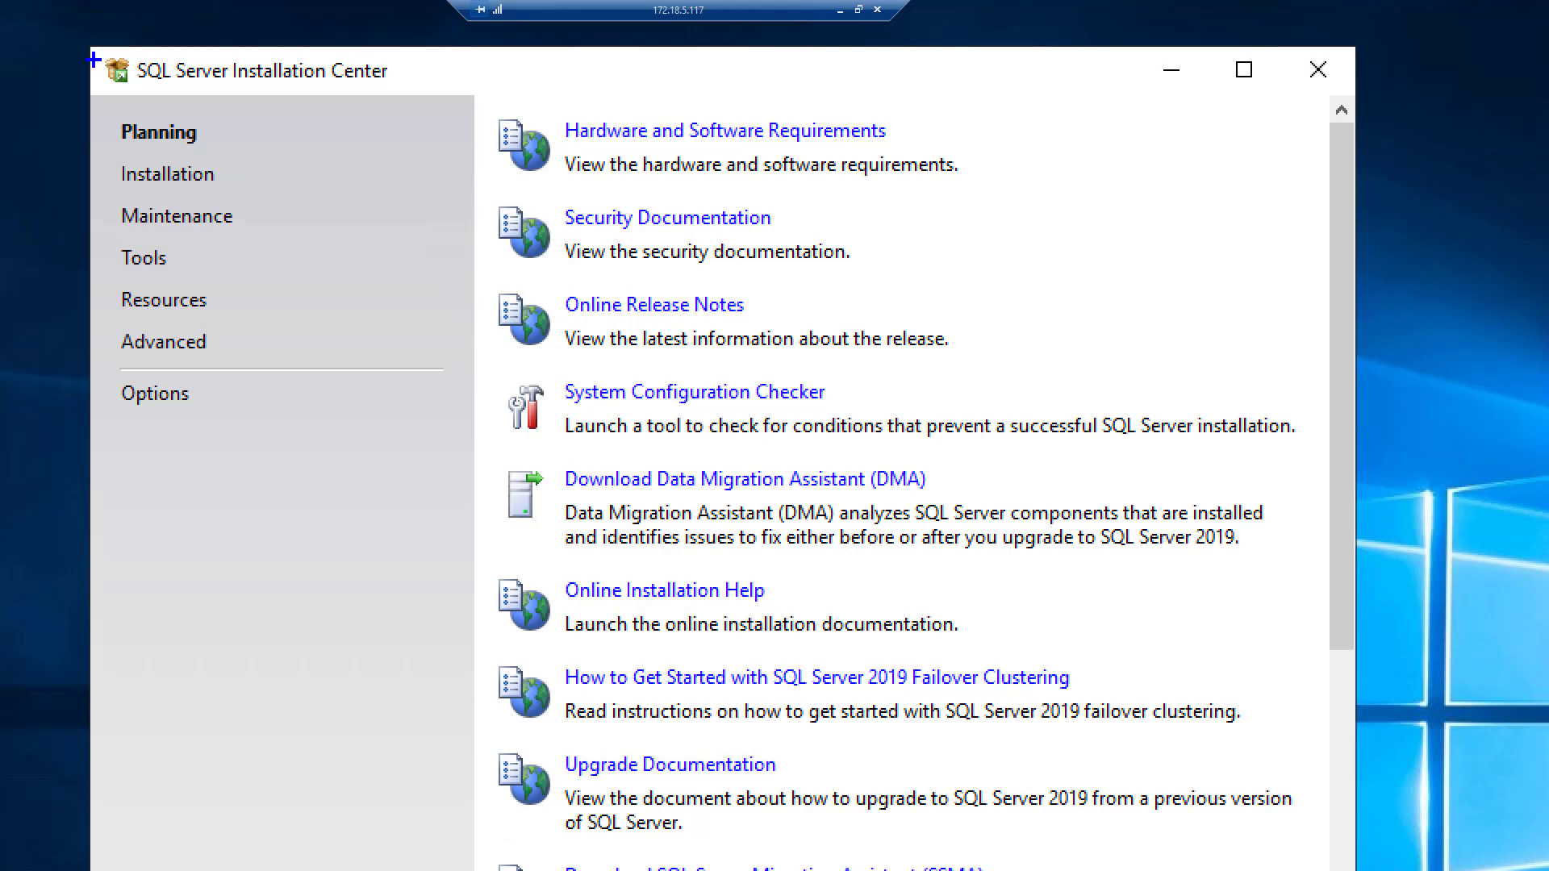
{"action": "mouse_move", "coordinate": [93, 49]}
{"action": "left_mouse_down"}
{"action": "mouse_move", "coordinate": [160, 83]}
{"action": "mouse_move", "coordinate": [433, 99]}
{"action": "left_mouse_up"}
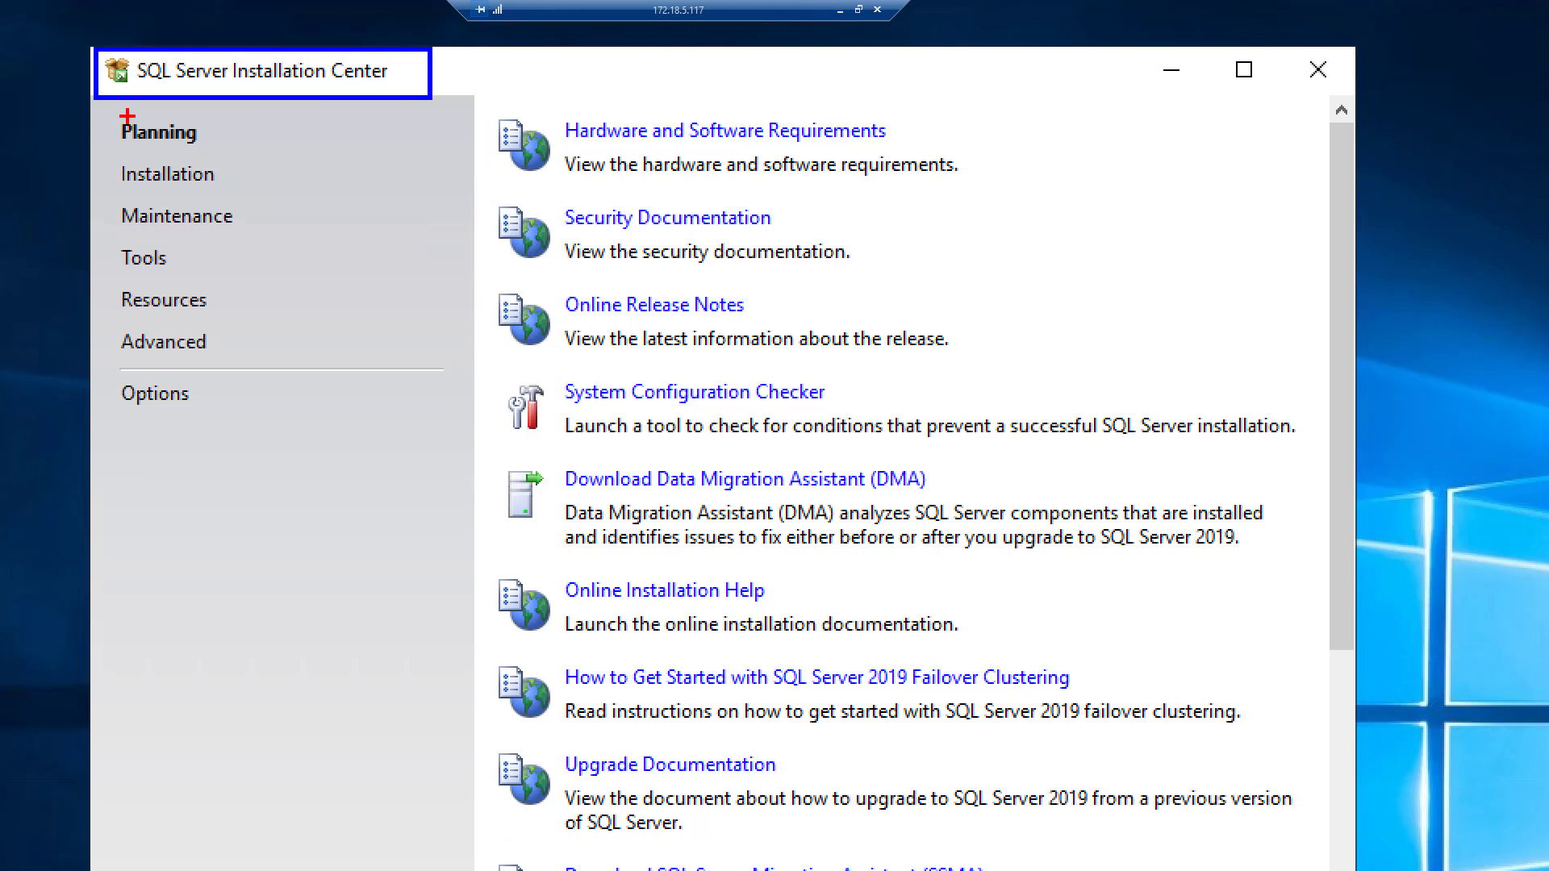
{"action": "left_click_drag", "start_coordinate": [103, 108], "coordinate": [254, 152]}
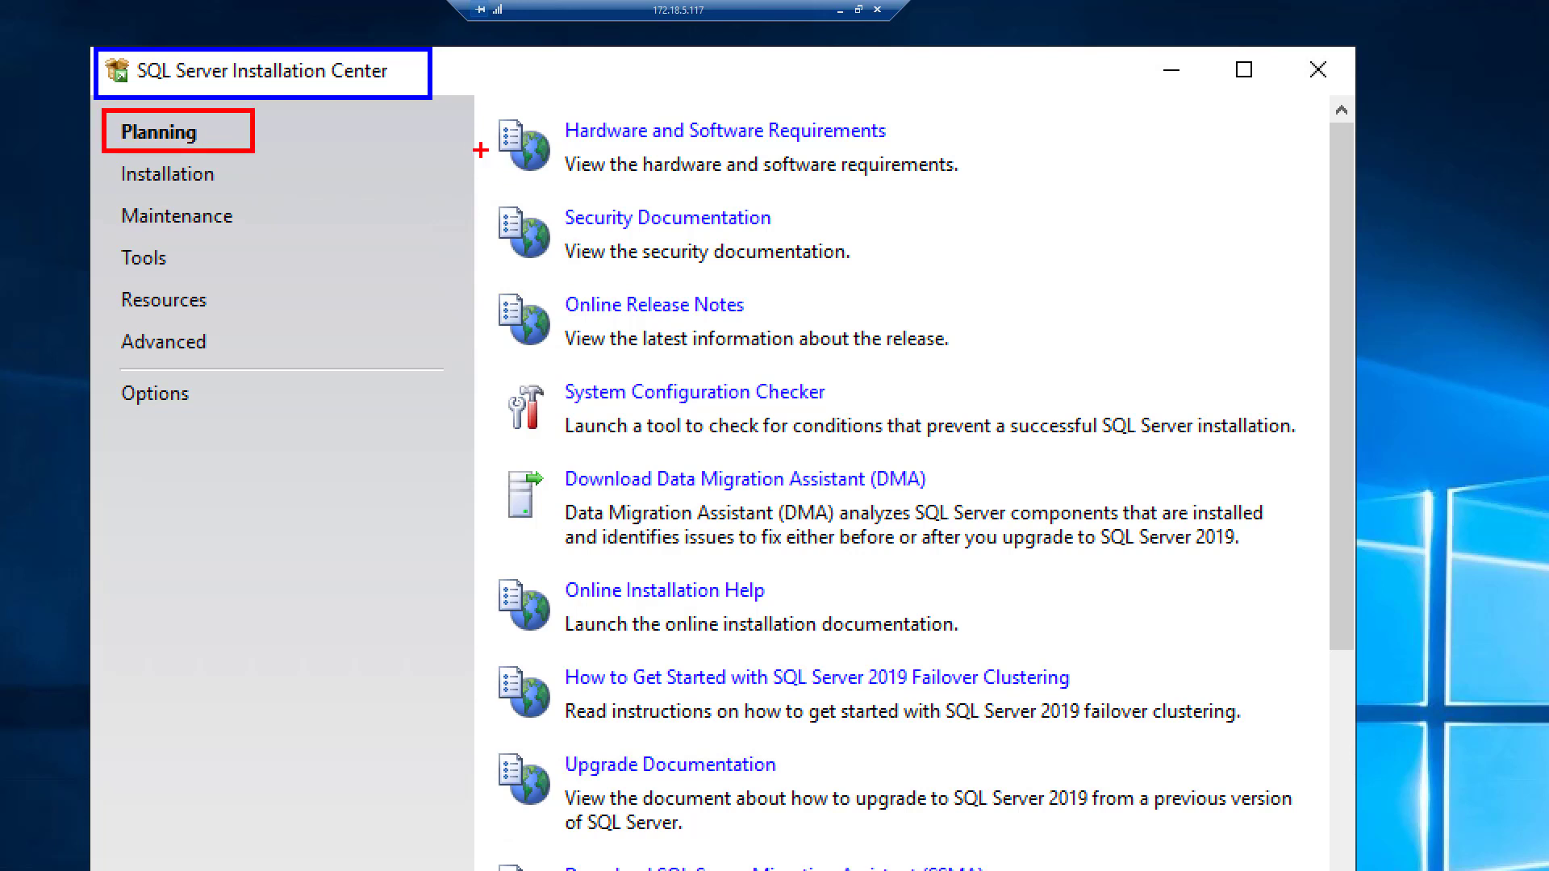
{"action": "mouse_move", "coordinate": [473, 81]}
{"action": "left_mouse_down"}
{"action": "mouse_move", "coordinate": [810, 604]}
{"action": "mouse_move", "coordinate": [1342, 869]}
{"action": "left_mouse_up"}
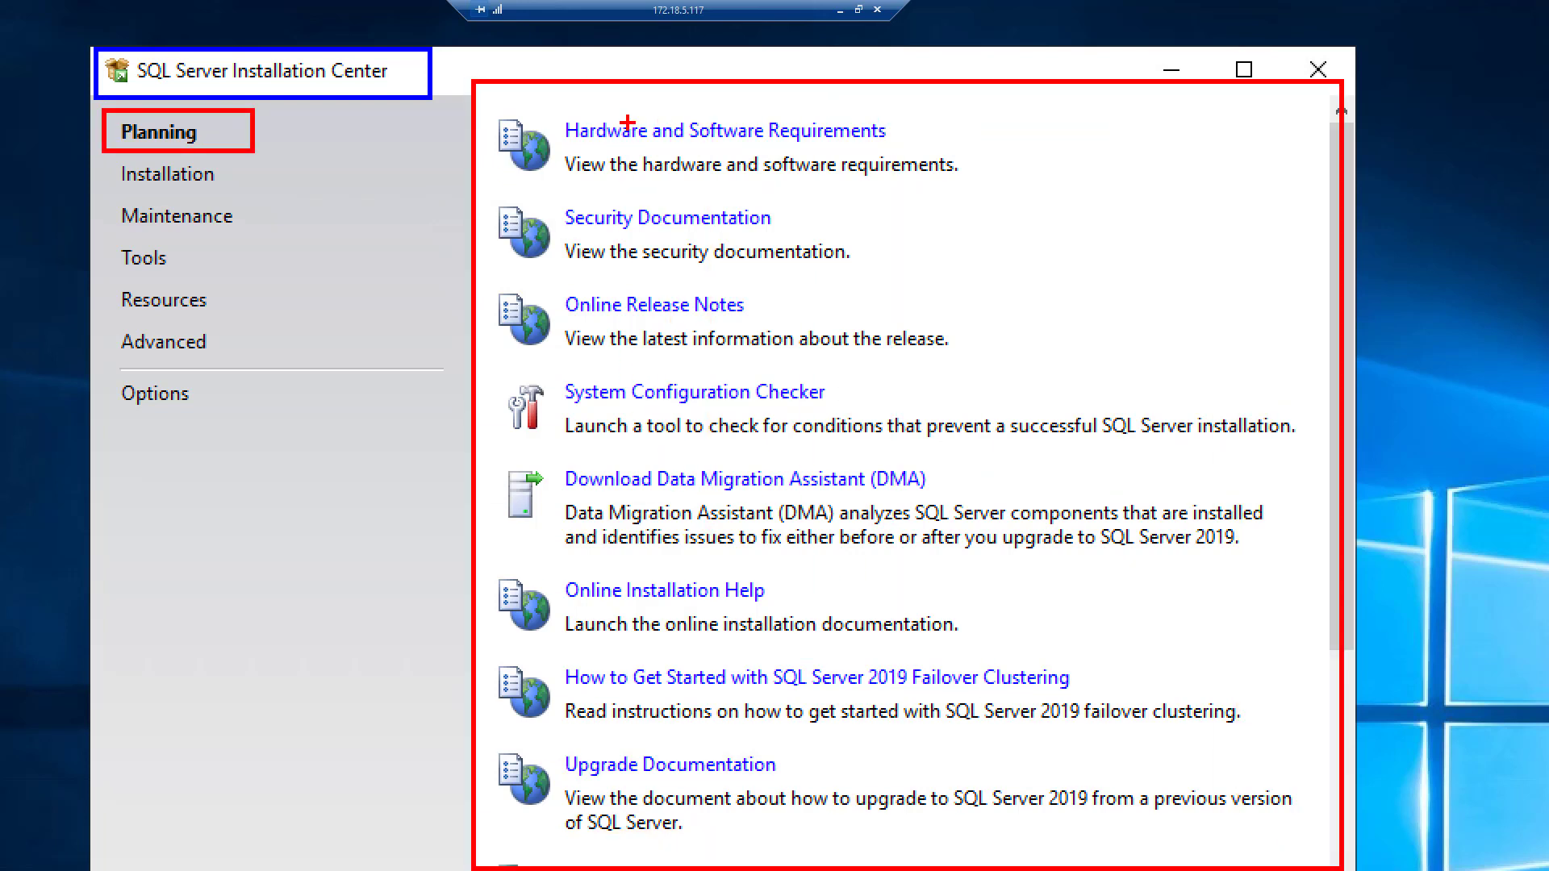
{"action": "left_click_drag", "start_coordinate": [925, 146], "coordinate": [1007, 119]}
{"action": "left_click_drag", "start_coordinate": [813, 234], "coordinate": [932, 216]}
{"action": "left_click_drag", "start_coordinate": [787, 300], "coordinate": [904, 281]}
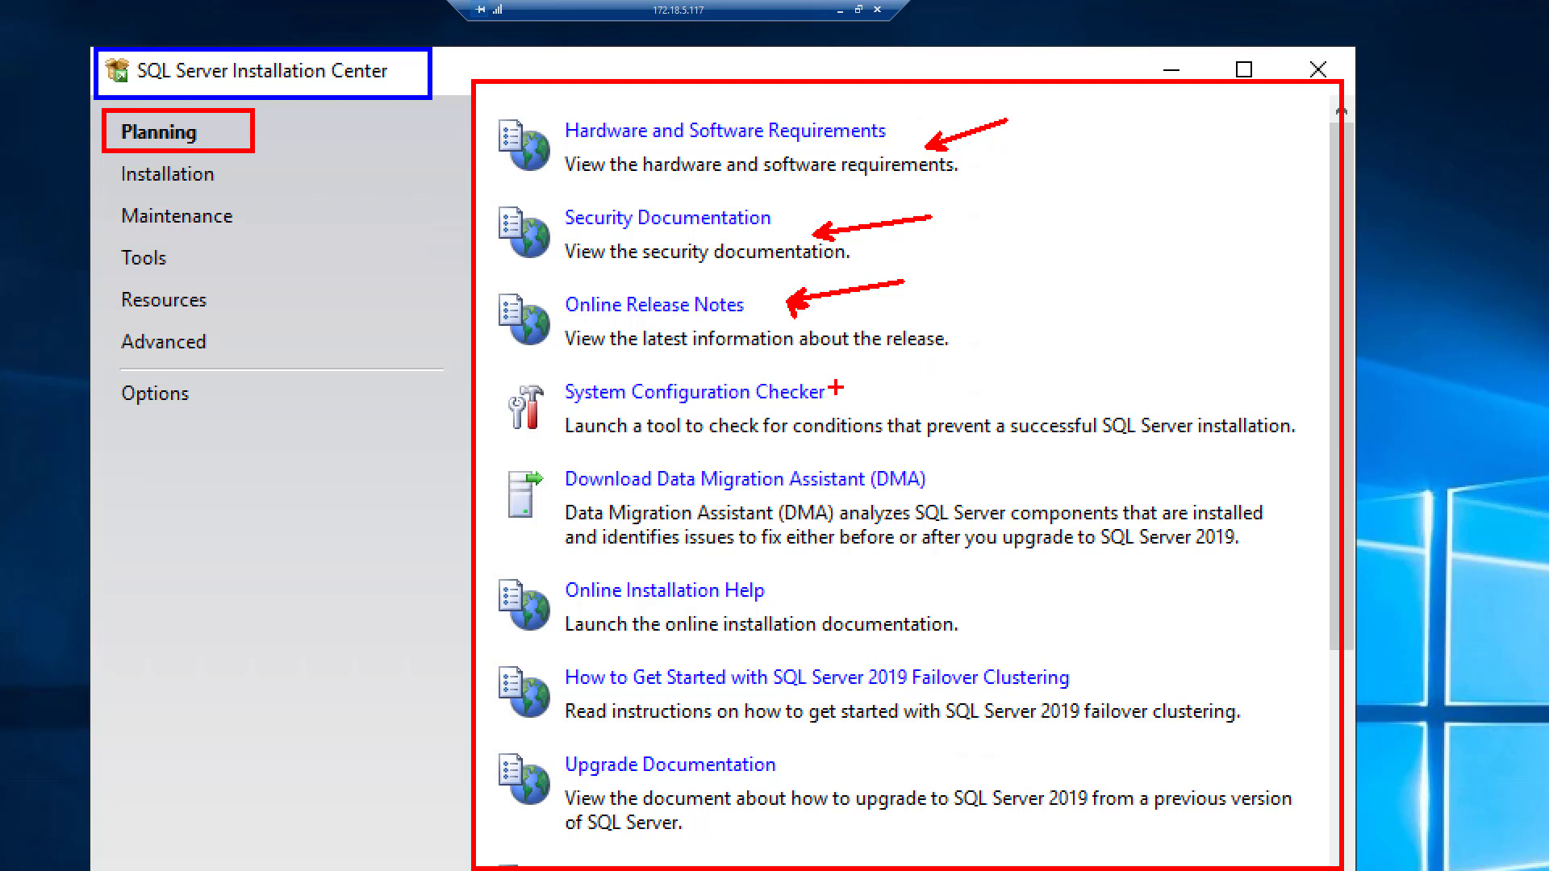
{"action": "left_click_drag", "start_coordinate": [846, 393], "coordinate": [990, 354]}
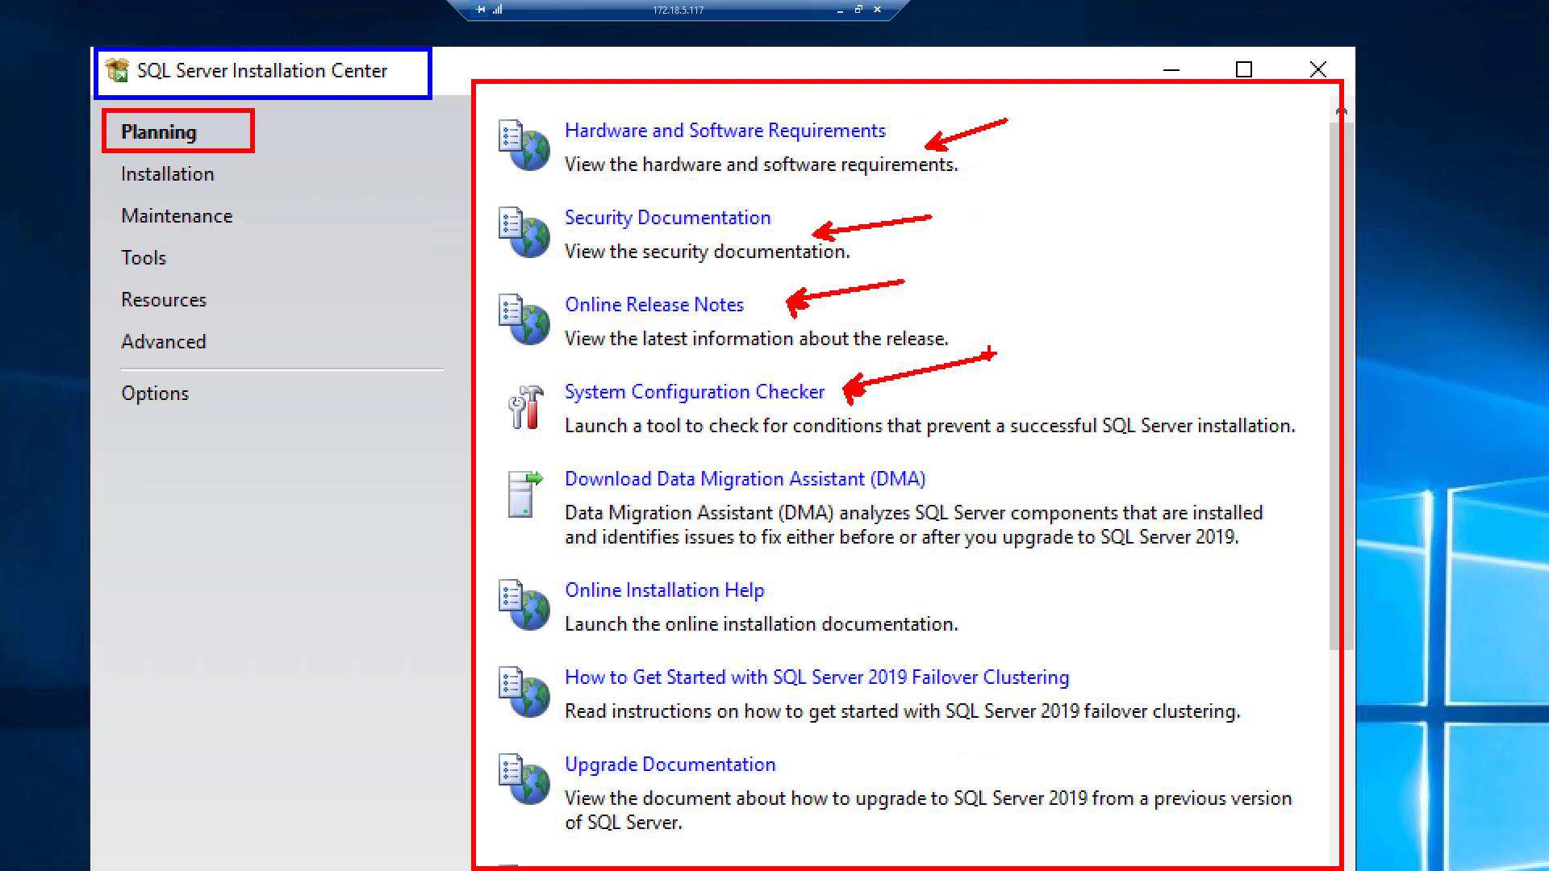
{"action": "mouse_move", "coordinate": [955, 478]}
{"action": "left_mouse_down"}
{"action": "mouse_move", "coordinate": [1085, 479]}
{"action": "mouse_move", "coordinate": [957, 484]}
{"action": "left_mouse_up"}
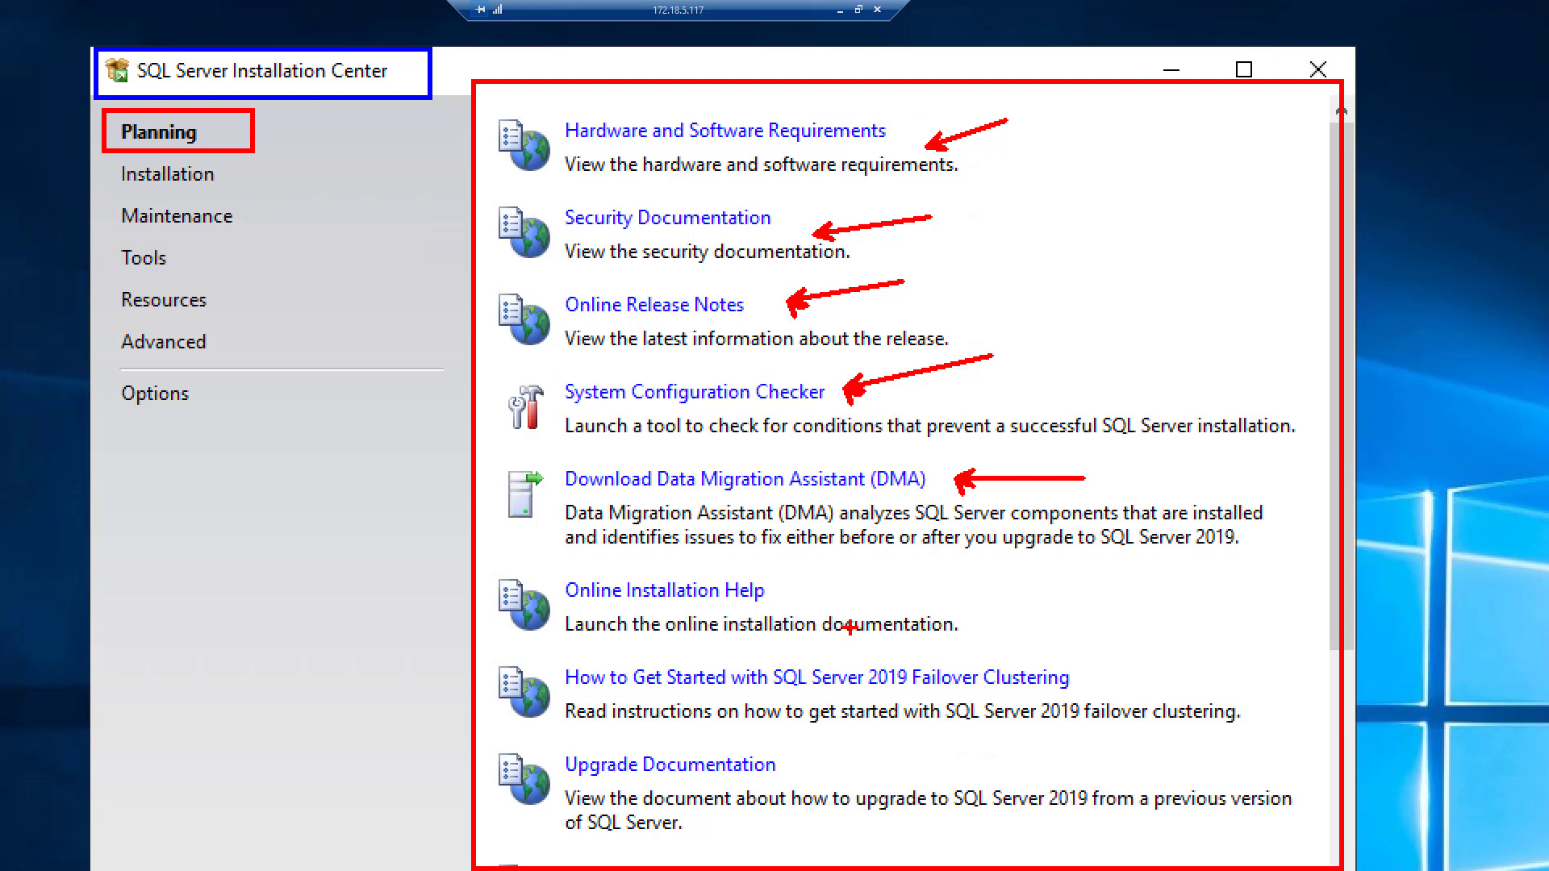
{"action": "left_click_drag", "start_coordinate": [818, 594], "coordinate": [816, 609]}
{"action": "left_click_drag", "start_coordinate": [805, 601], "coordinate": [898, 601]}
{"action": "left_click_drag", "start_coordinate": [1107, 683], "coordinate": [1247, 690]}
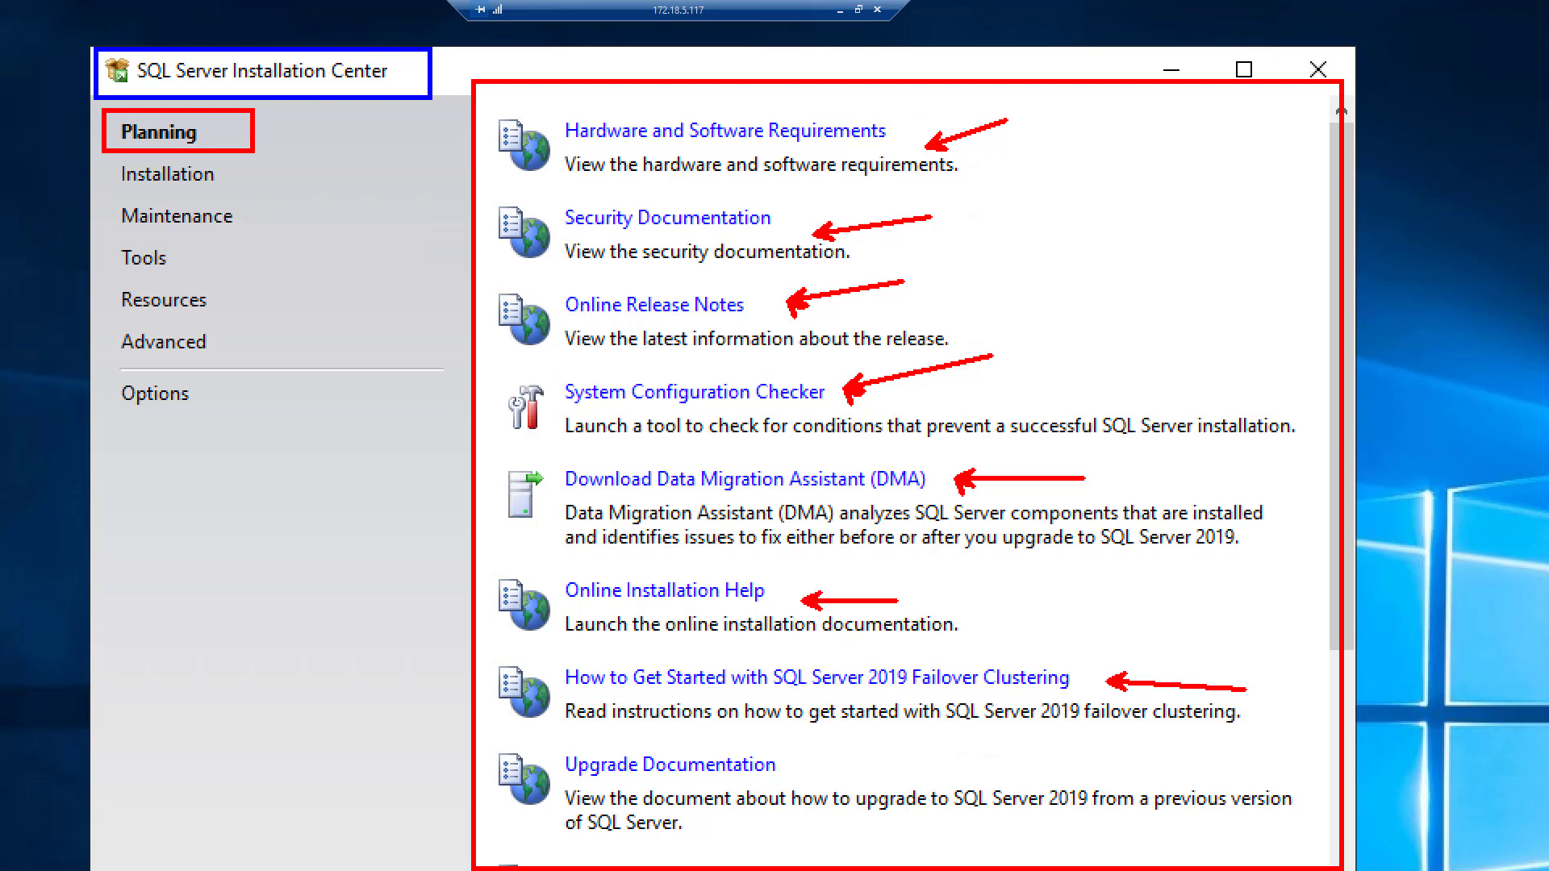
{"action": "left_click_drag", "start_coordinate": [845, 776], "coordinate": [1002, 774]}
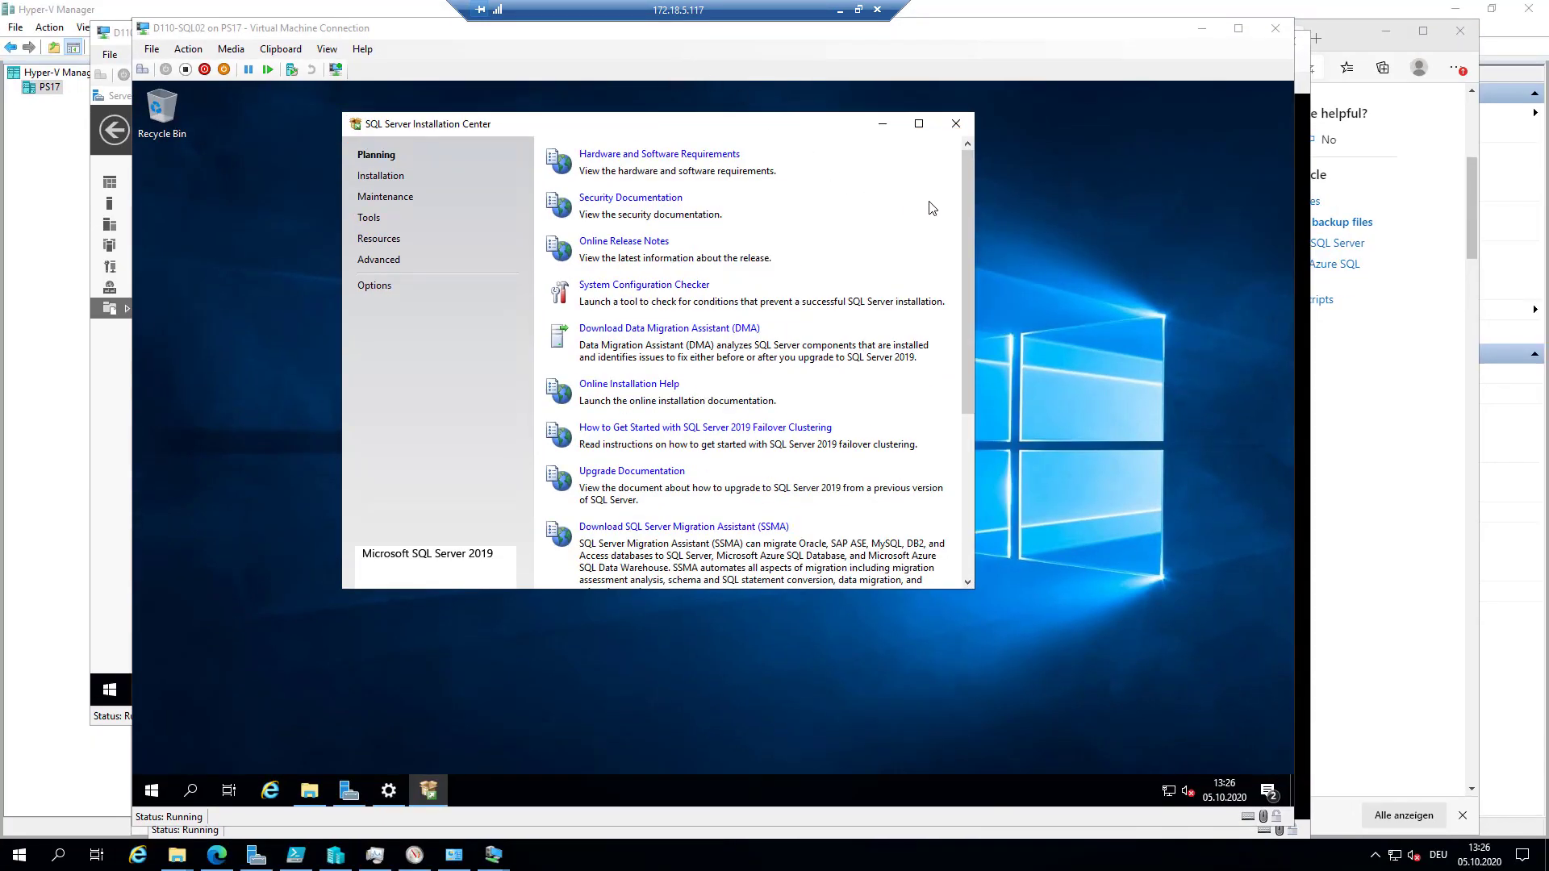
{"action": "left_click_drag", "start_coordinate": [965, 209], "coordinate": [961, 295]}
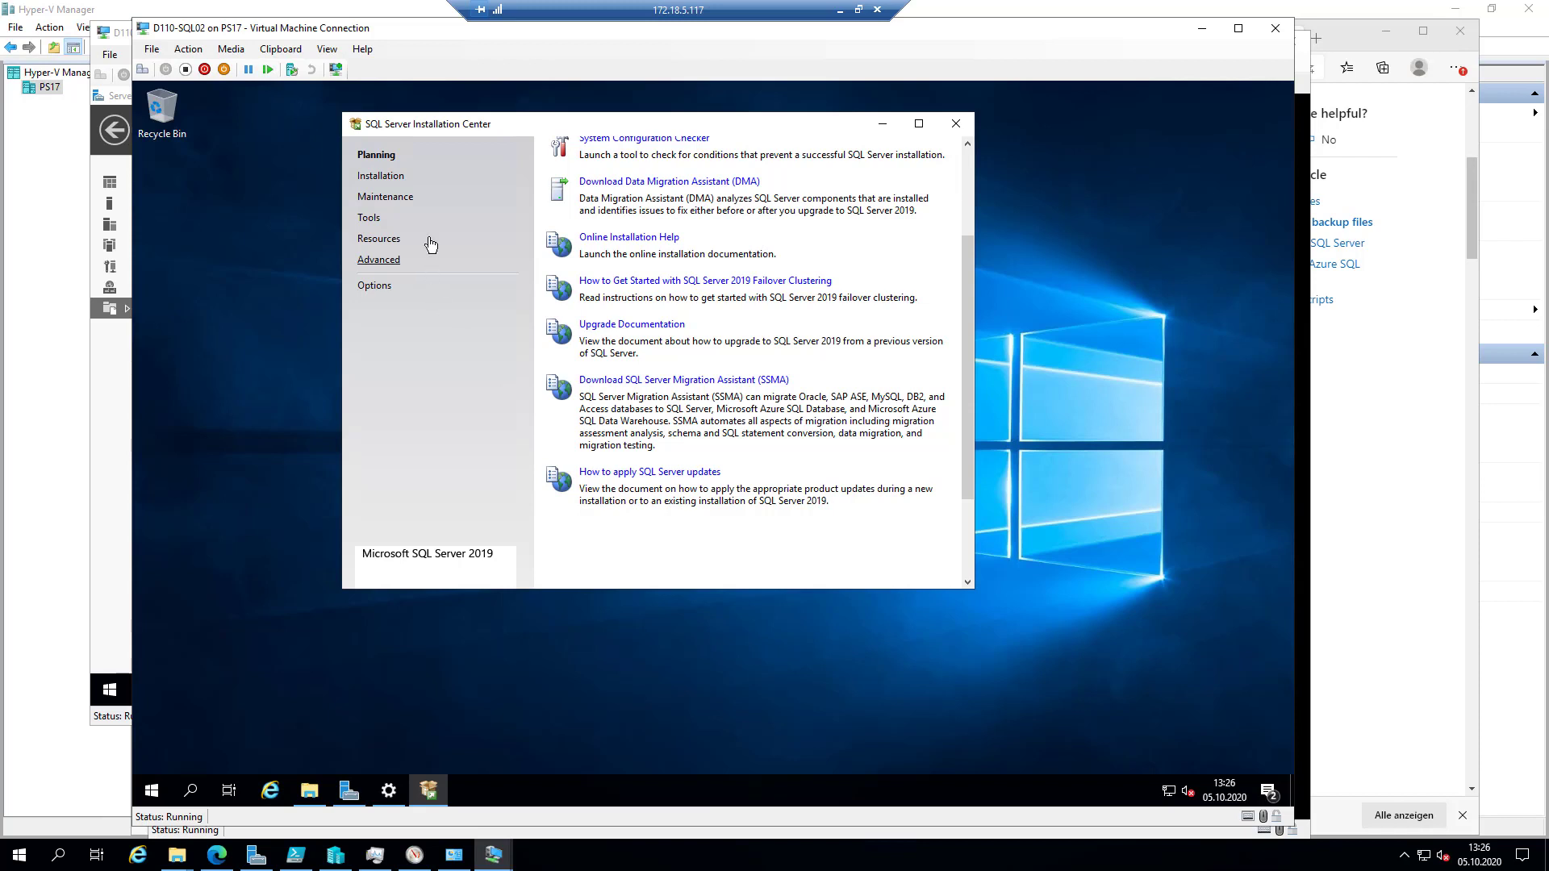
Examine the Installation page's options, from the stand-alone installation to the Machine Learning Server installation
{"action": "left_click", "coordinate": [388, 177]}
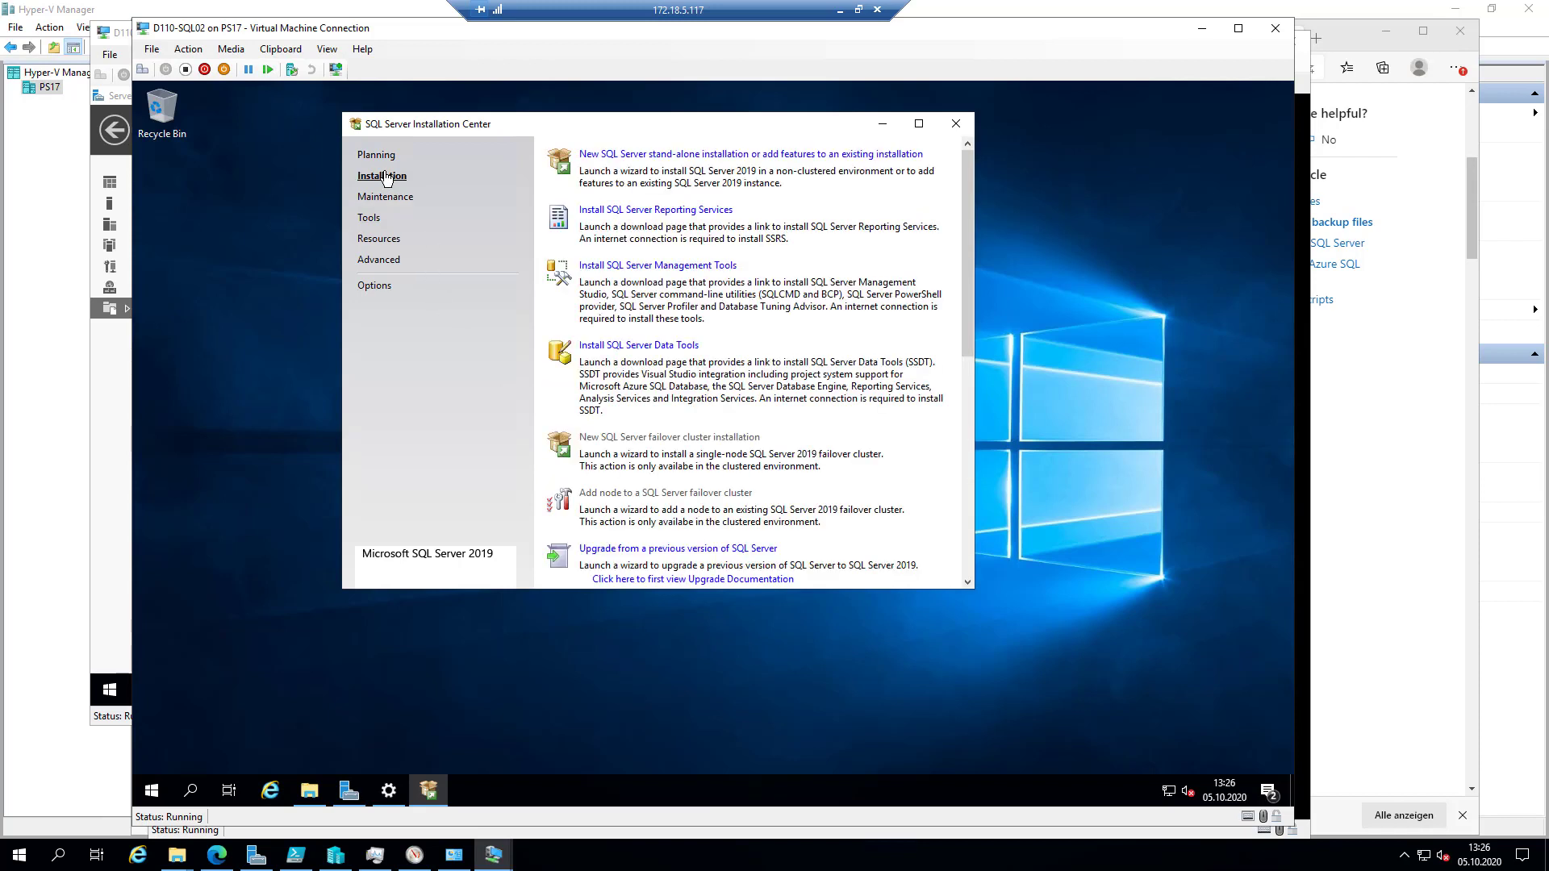
{"action": "left_click", "coordinate": [935, 868]}
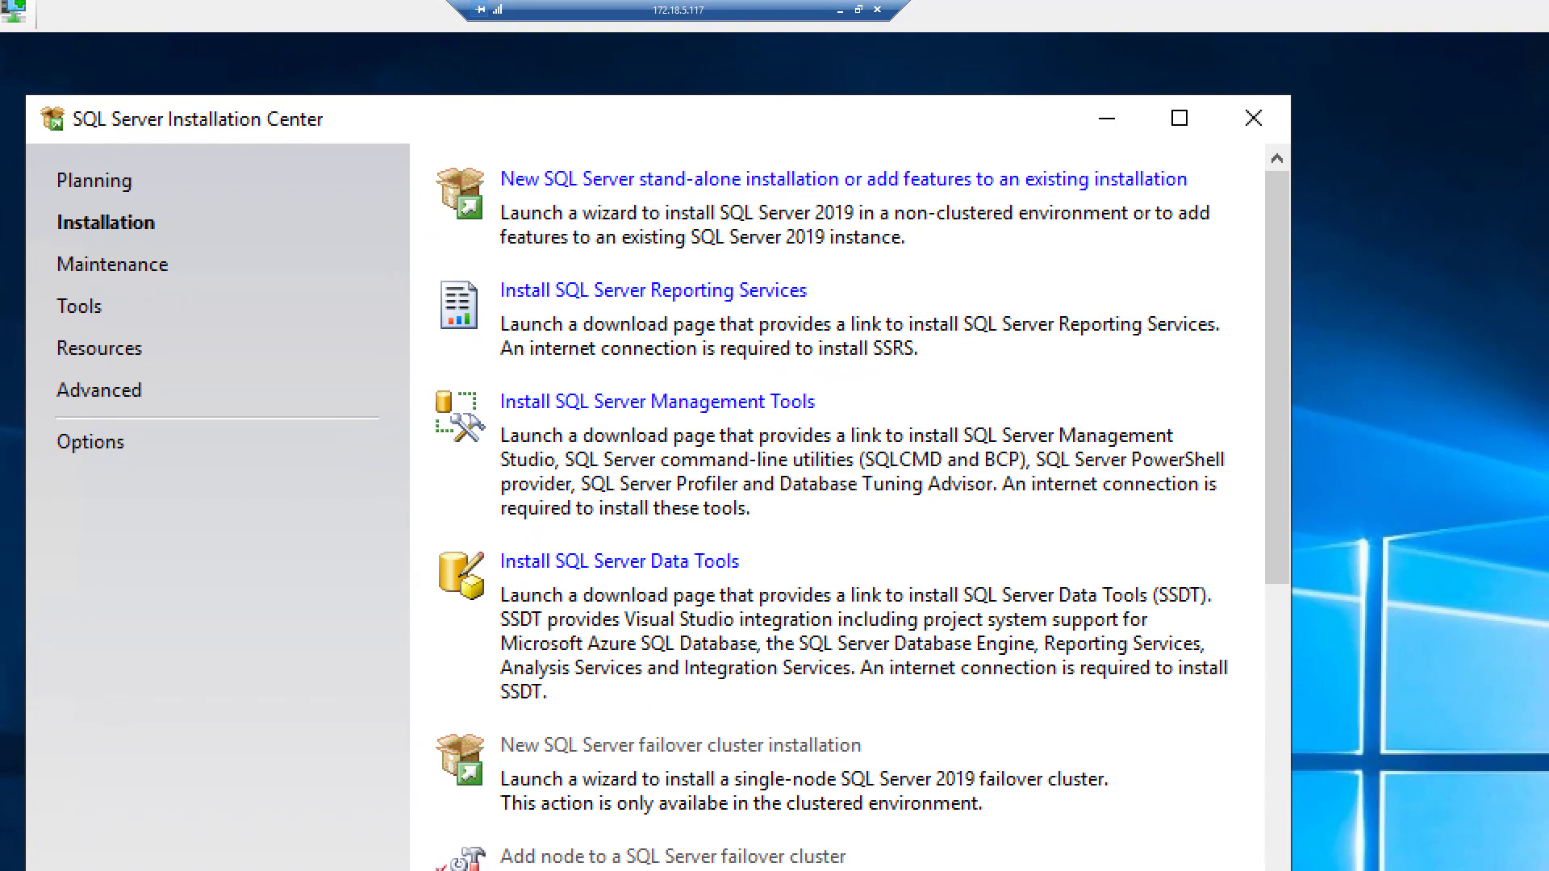
{"action": "left_click_drag", "start_coordinate": [414, 155], "coordinate": [460, 175]}
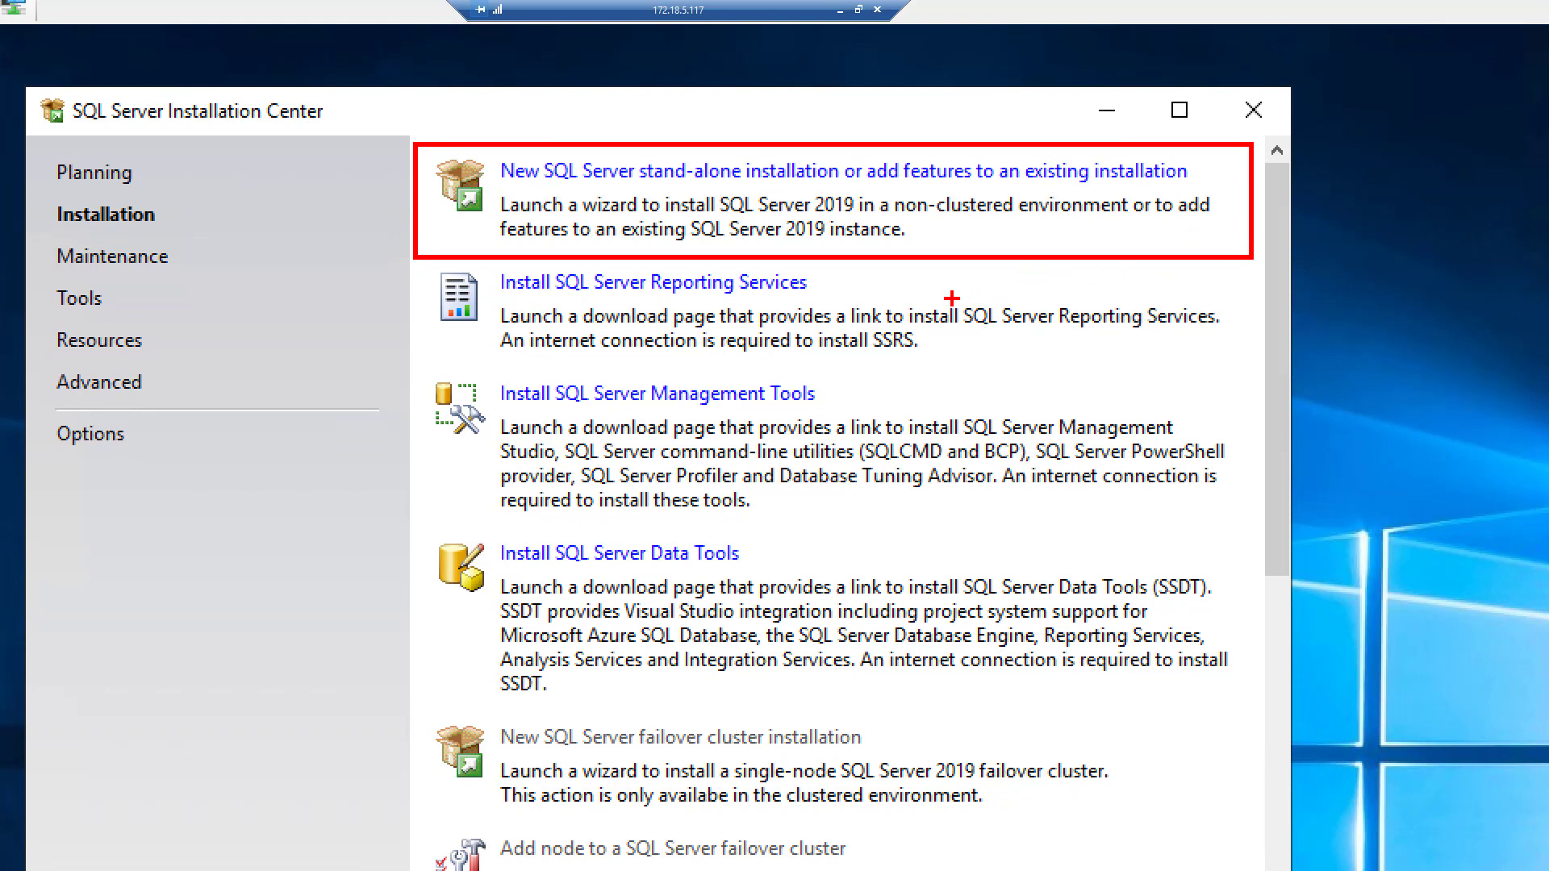
{"action": "left_click_drag", "start_coordinate": [813, 283], "coordinate": [944, 264]}
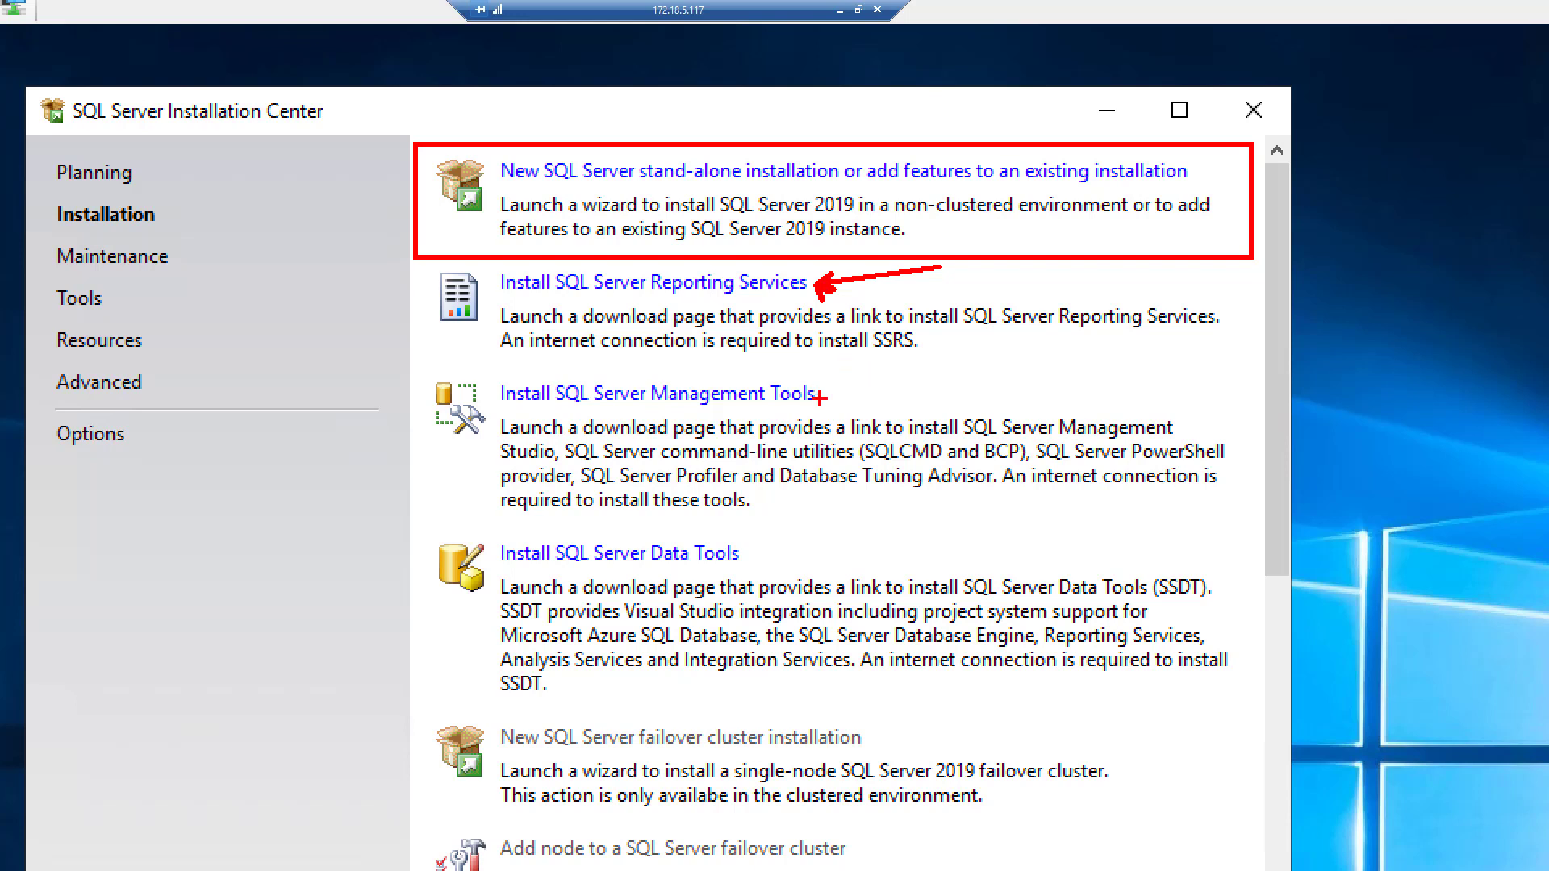
{"action": "mouse_move", "coordinate": [885, 391]}
{"action": "left_mouse_down"}
{"action": "mouse_move", "coordinate": [841, 395]}
{"action": "mouse_move", "coordinate": [984, 371]}
{"action": "left_mouse_up"}
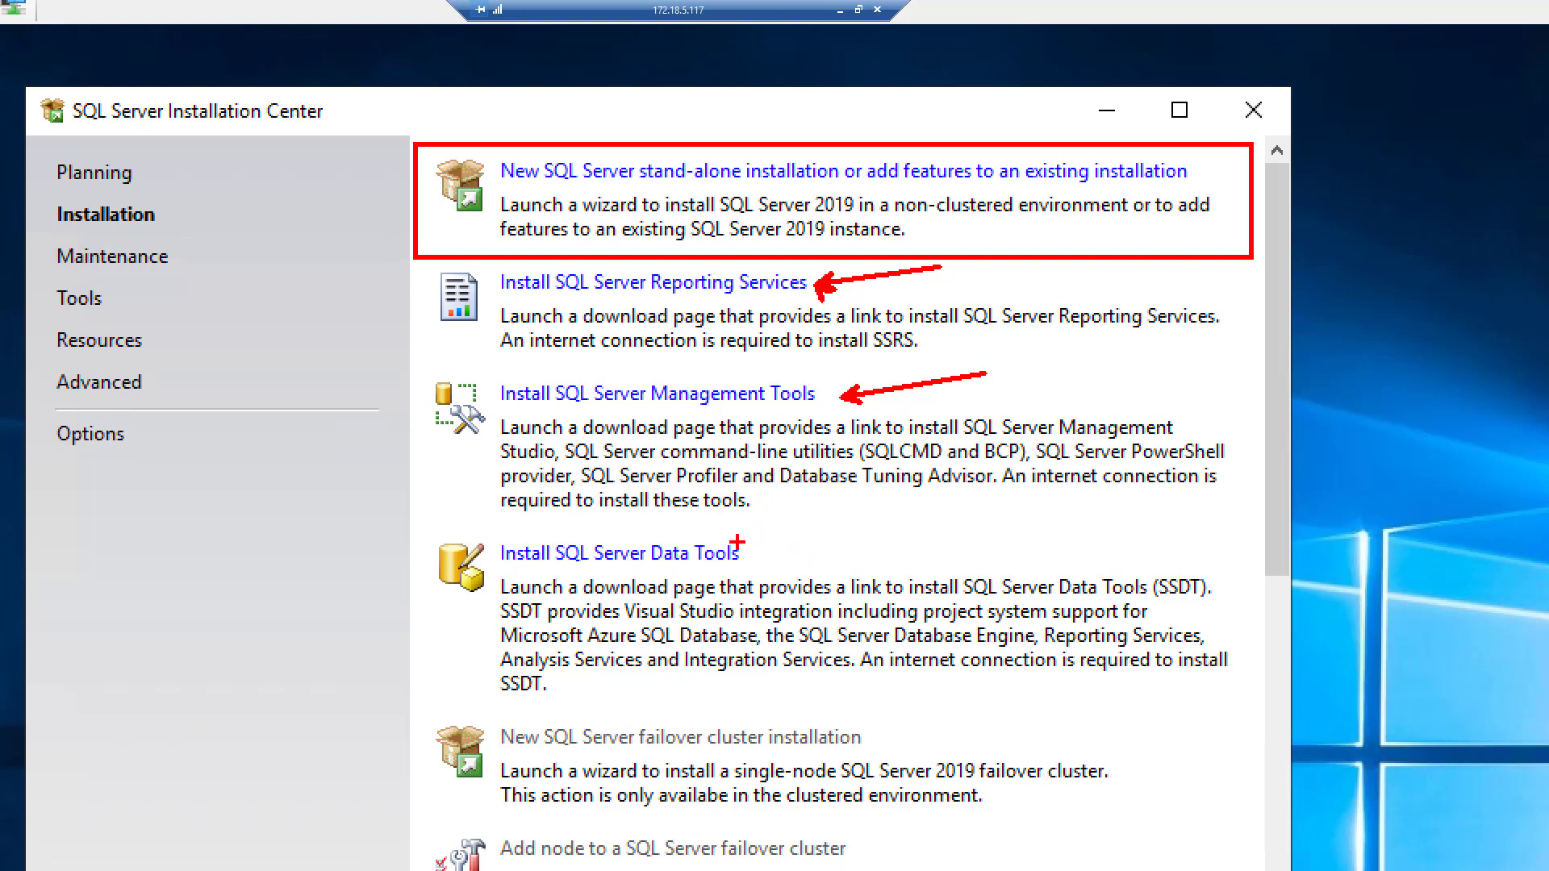
{"action": "left_click_drag", "start_coordinate": [753, 558], "coordinate": [972, 559]}
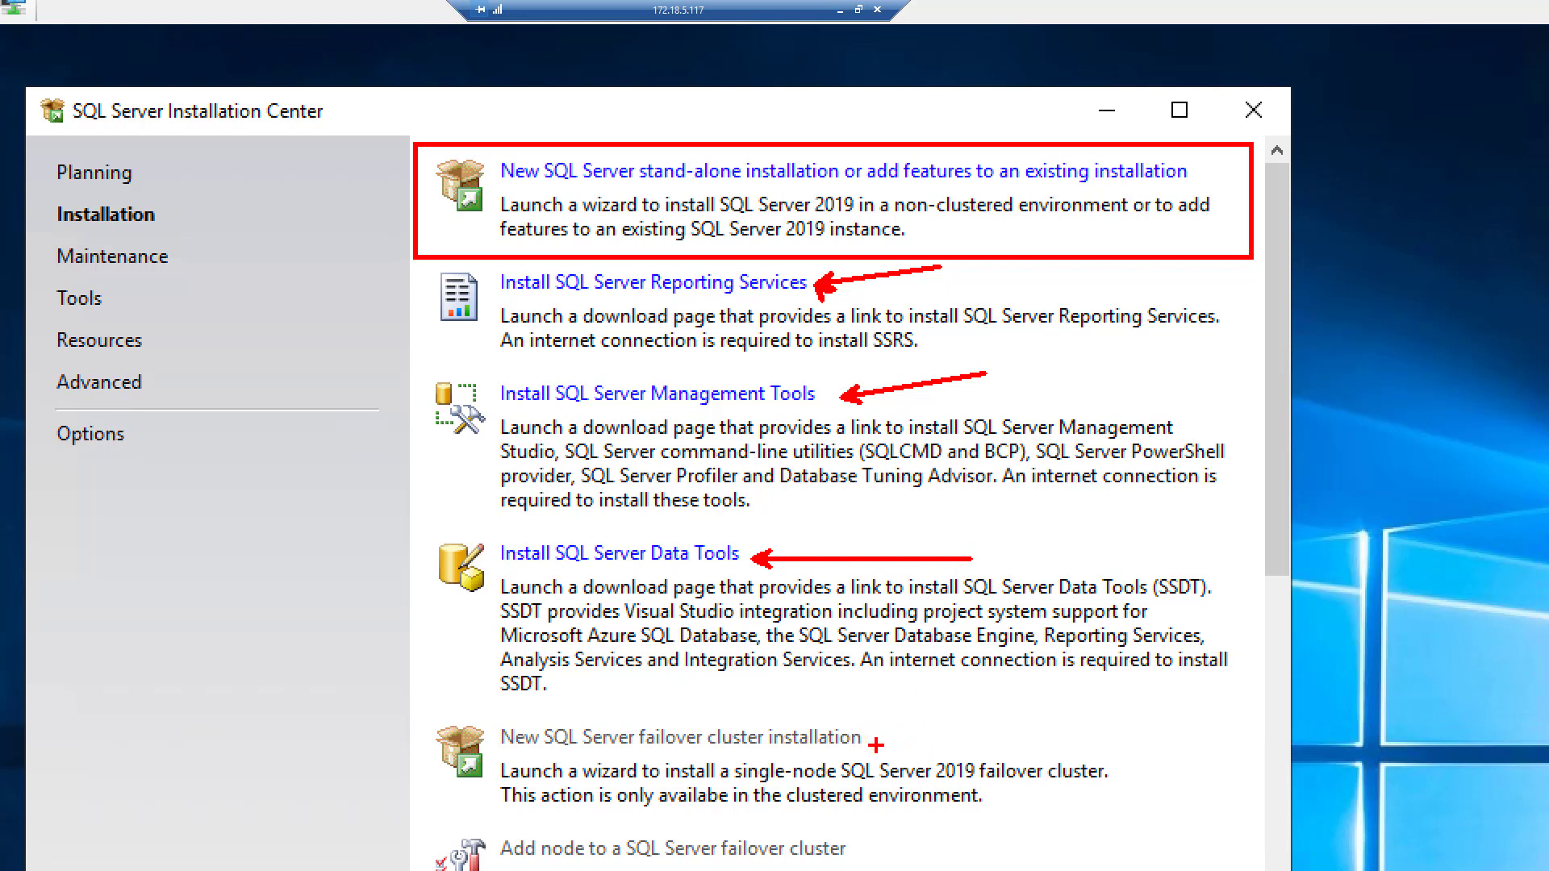
{"action": "mouse_move", "coordinate": [879, 743]}
{"action": "left_mouse_down"}
{"action": "mouse_move", "coordinate": [1033, 763]}
{"action": "mouse_move", "coordinate": [1069, 747]}
{"action": "left_mouse_up"}
{"action": "key", "text": "Escape"}
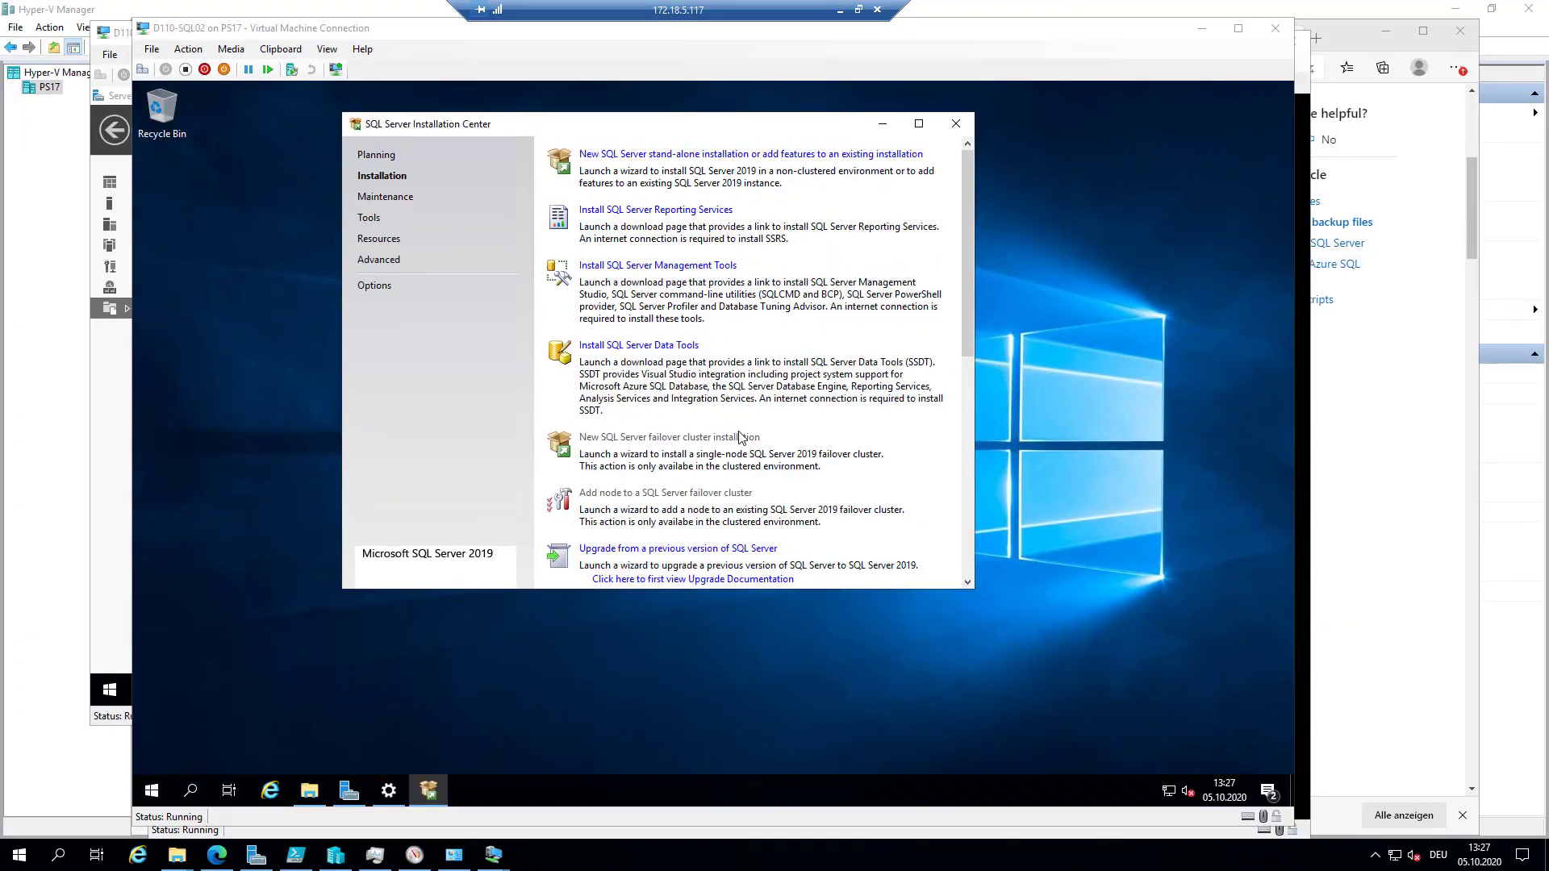
{"action": "left_click", "coordinate": [970, 330]}
{"action": "left_click_drag", "start_coordinate": [968, 340], "coordinate": [961, 559]}
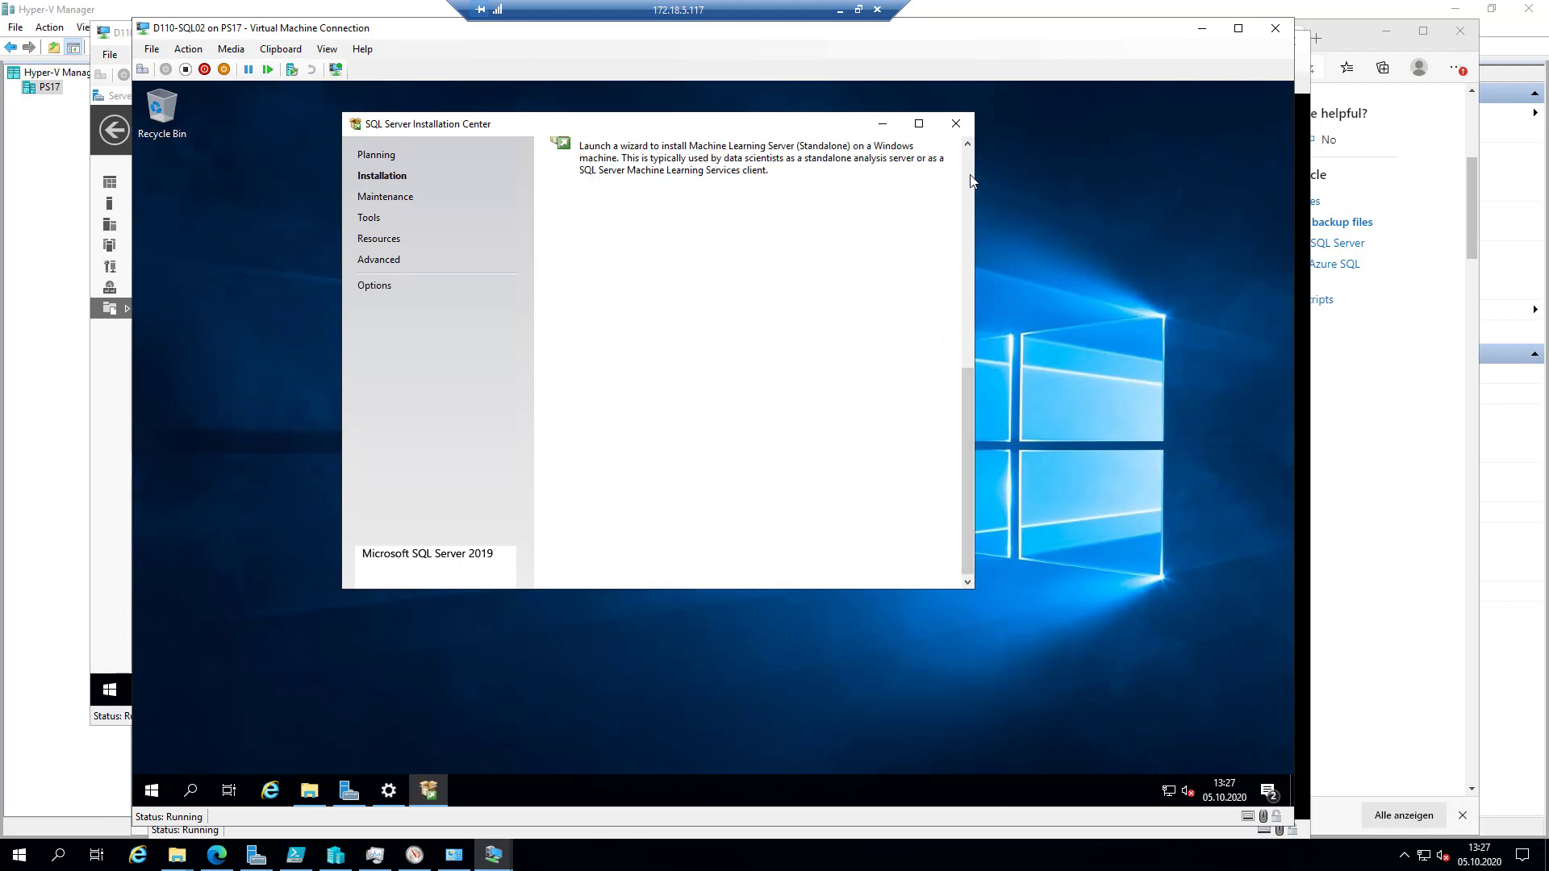
{"action": "left_click", "coordinate": [968, 145]}
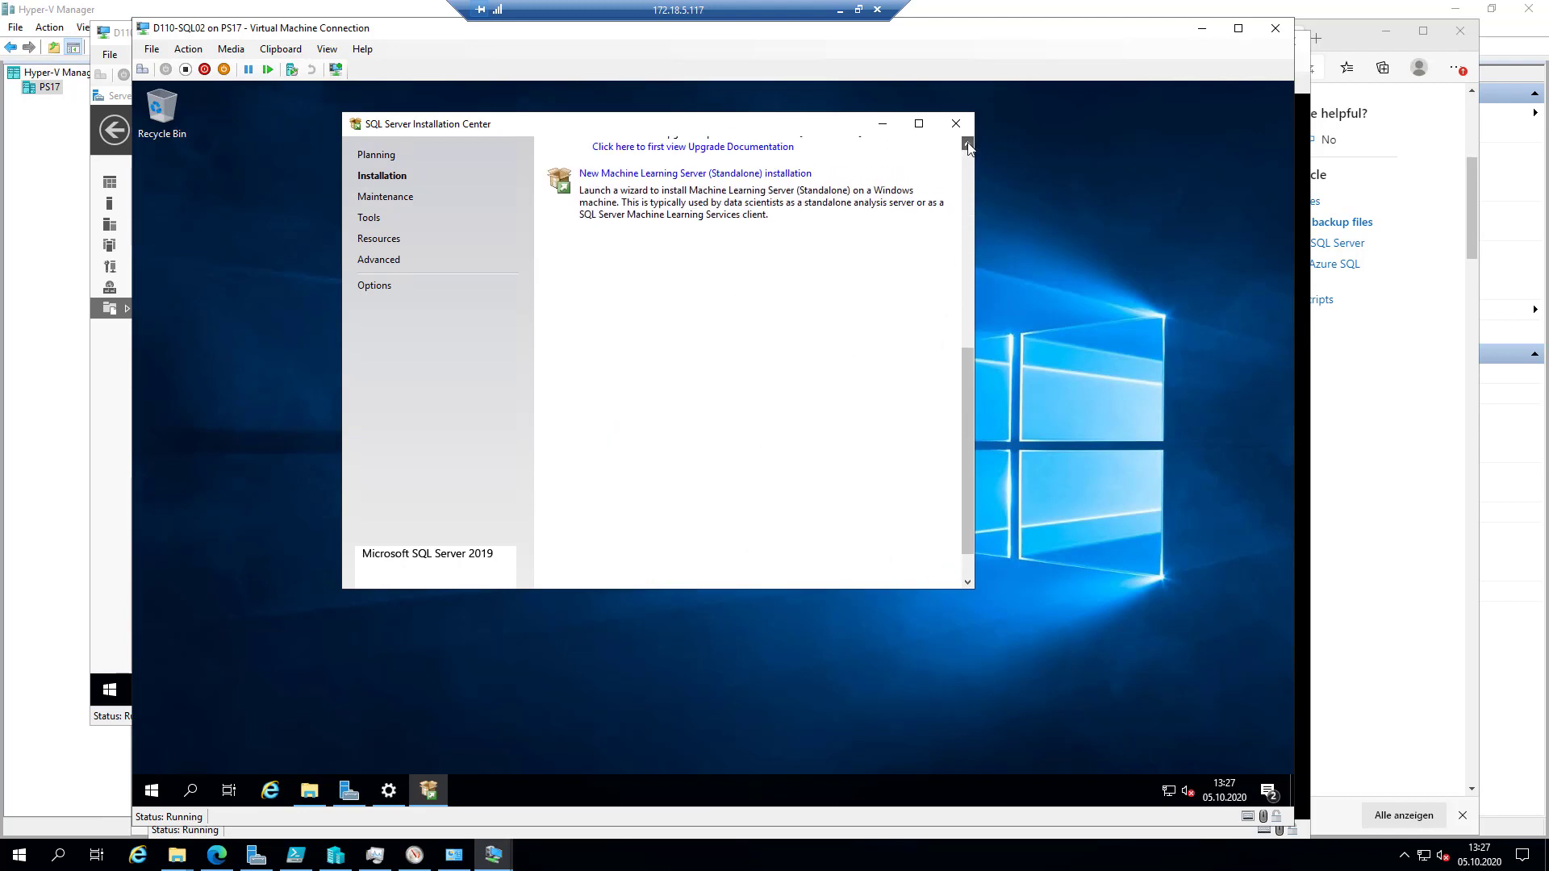
{"action": "scroll", "coordinate": [968, 145], "scroll_direction": "up", "scroll_amount": 5}
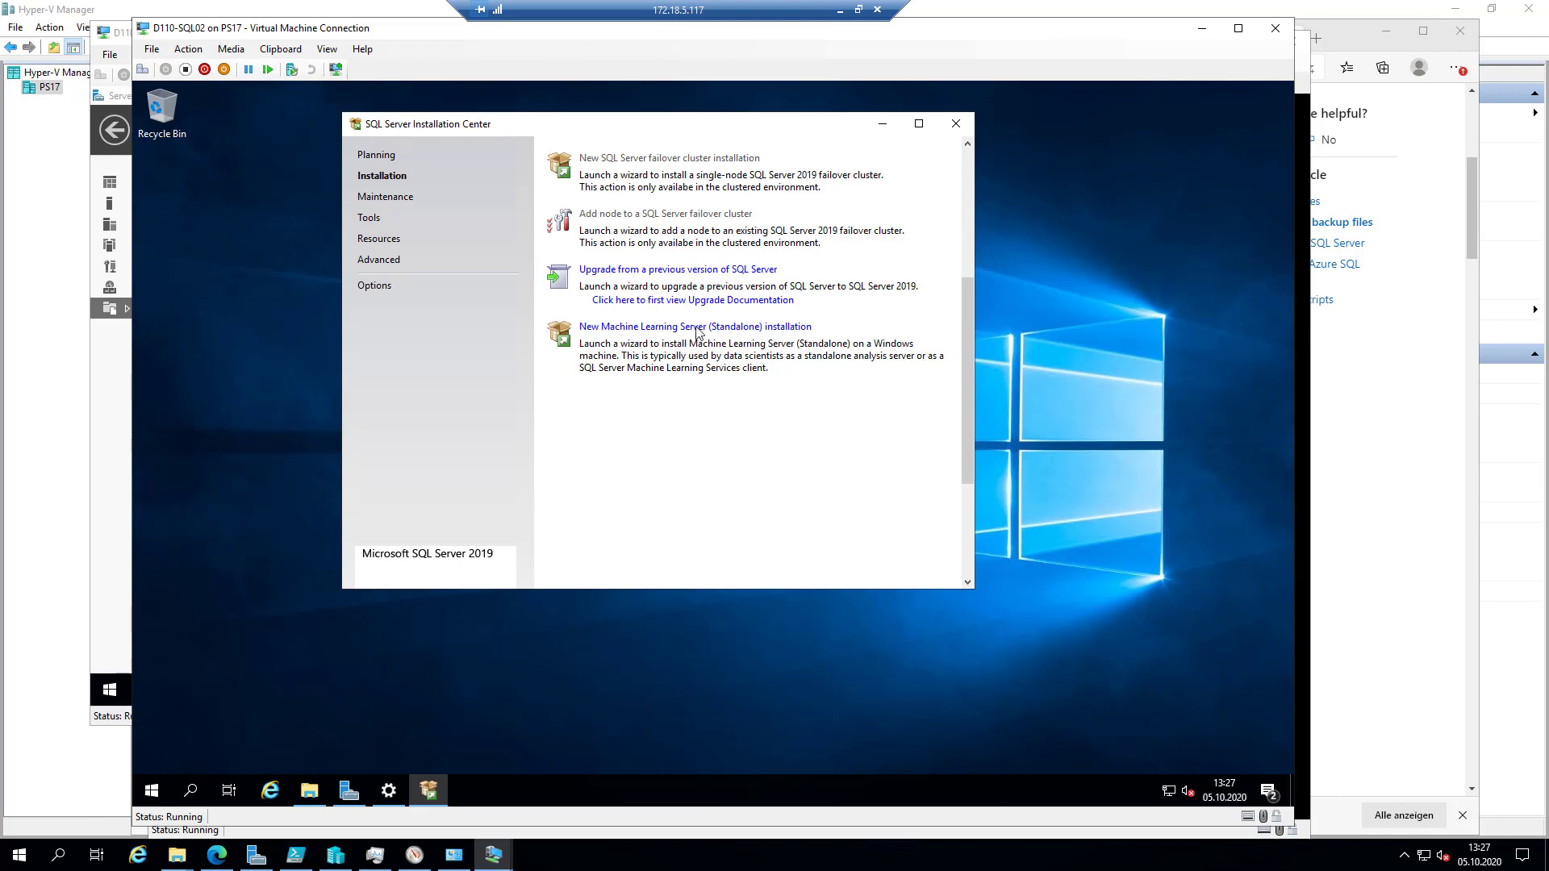
Look through the Maintenance, Tools, Resources, Advanced and Options pages of the SQL Server Installation Center
{"action": "left_click", "coordinate": [367, 198]}
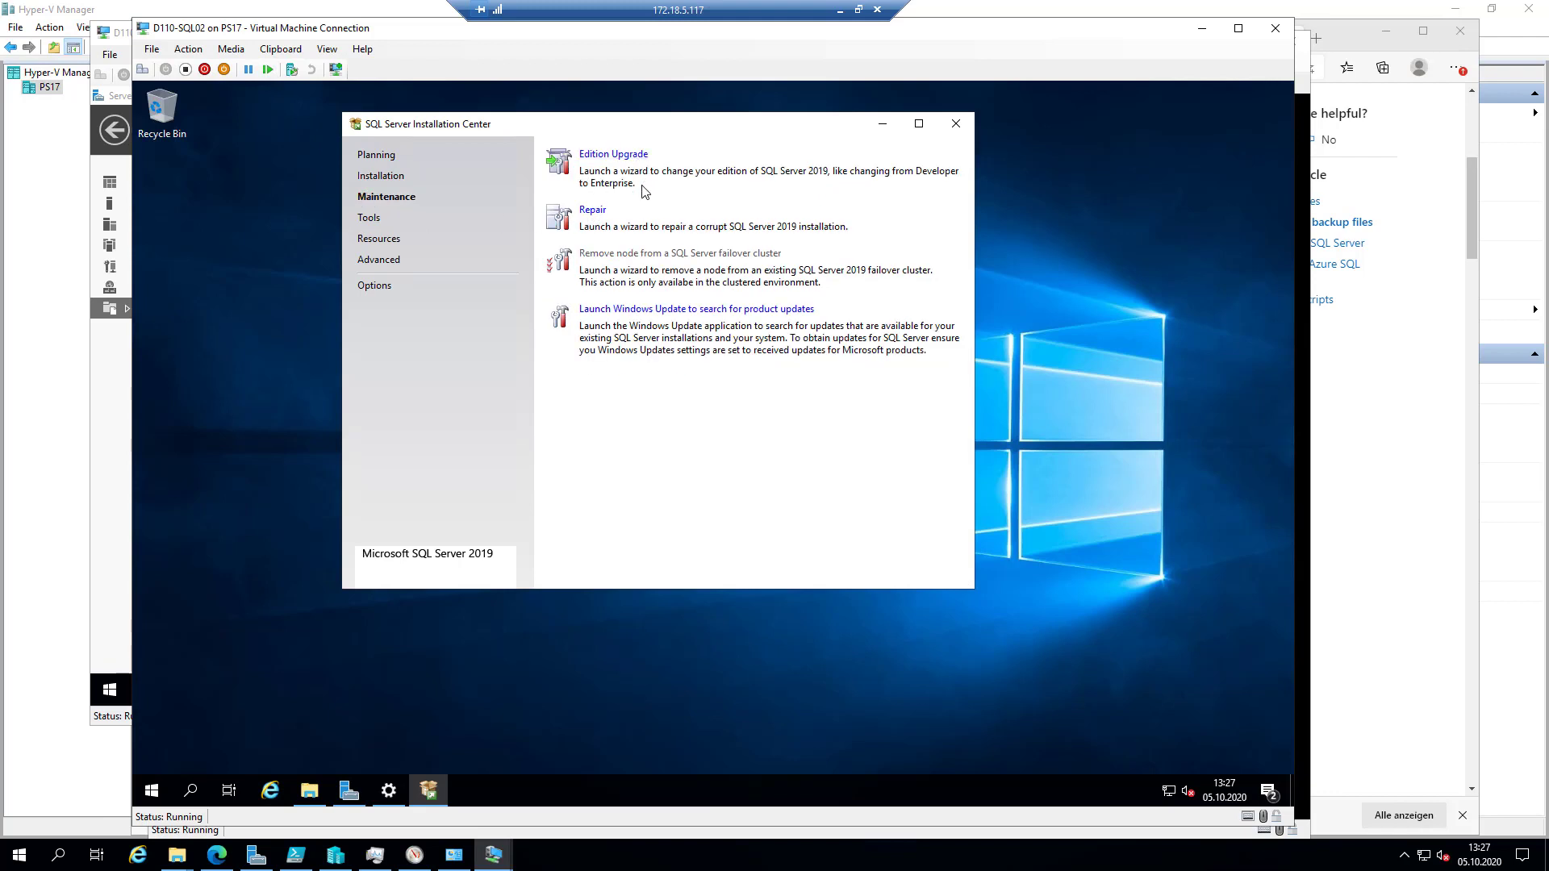
{"action": "left_click", "coordinate": [875, 867]}
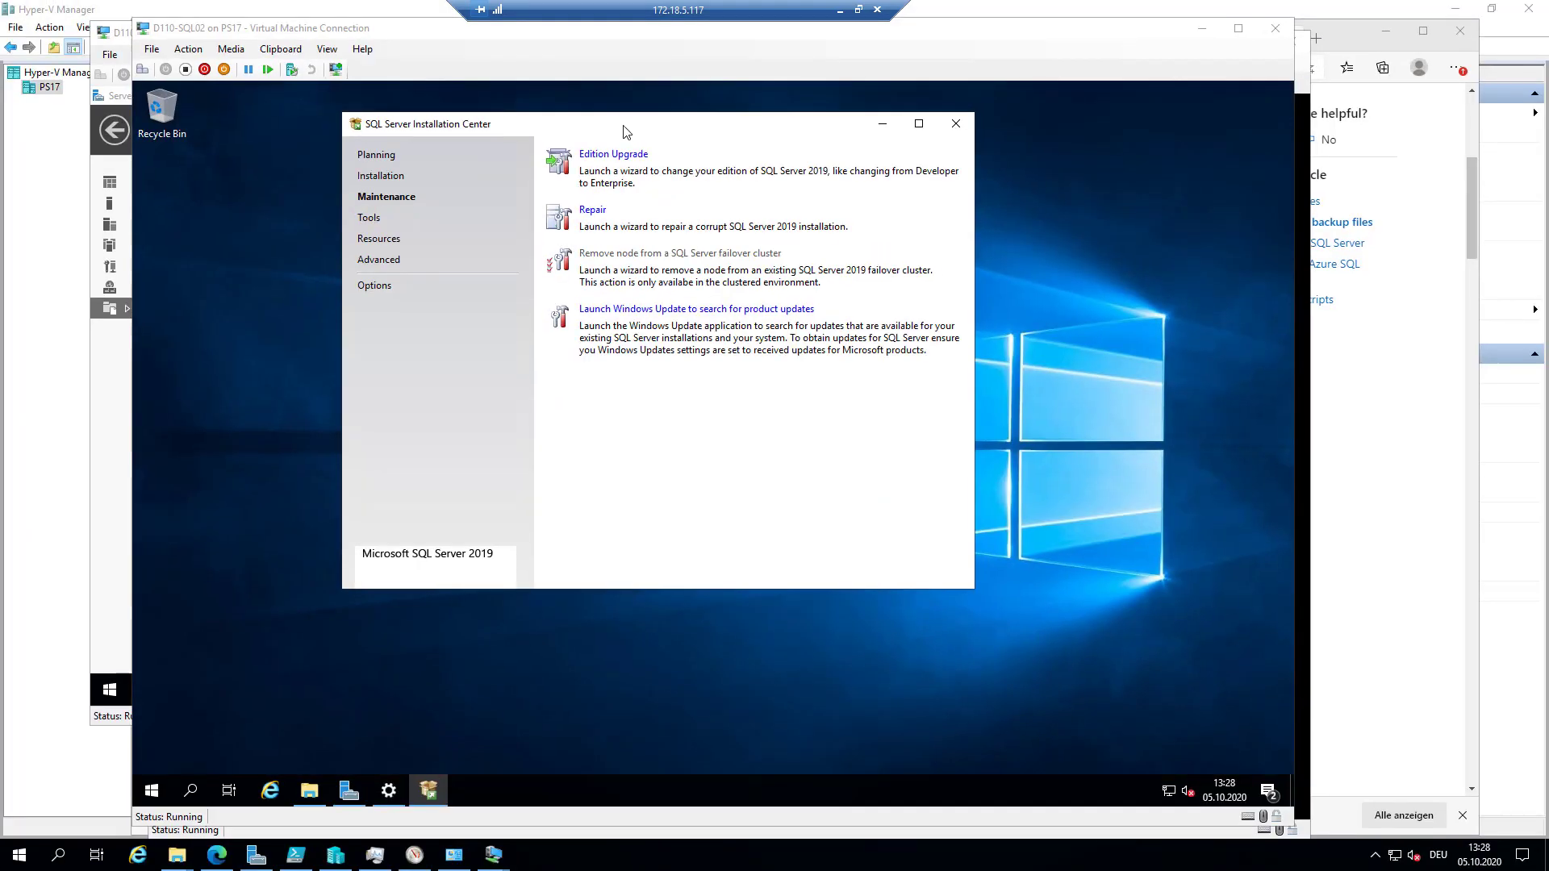
{"action": "left_click", "coordinate": [371, 218]}
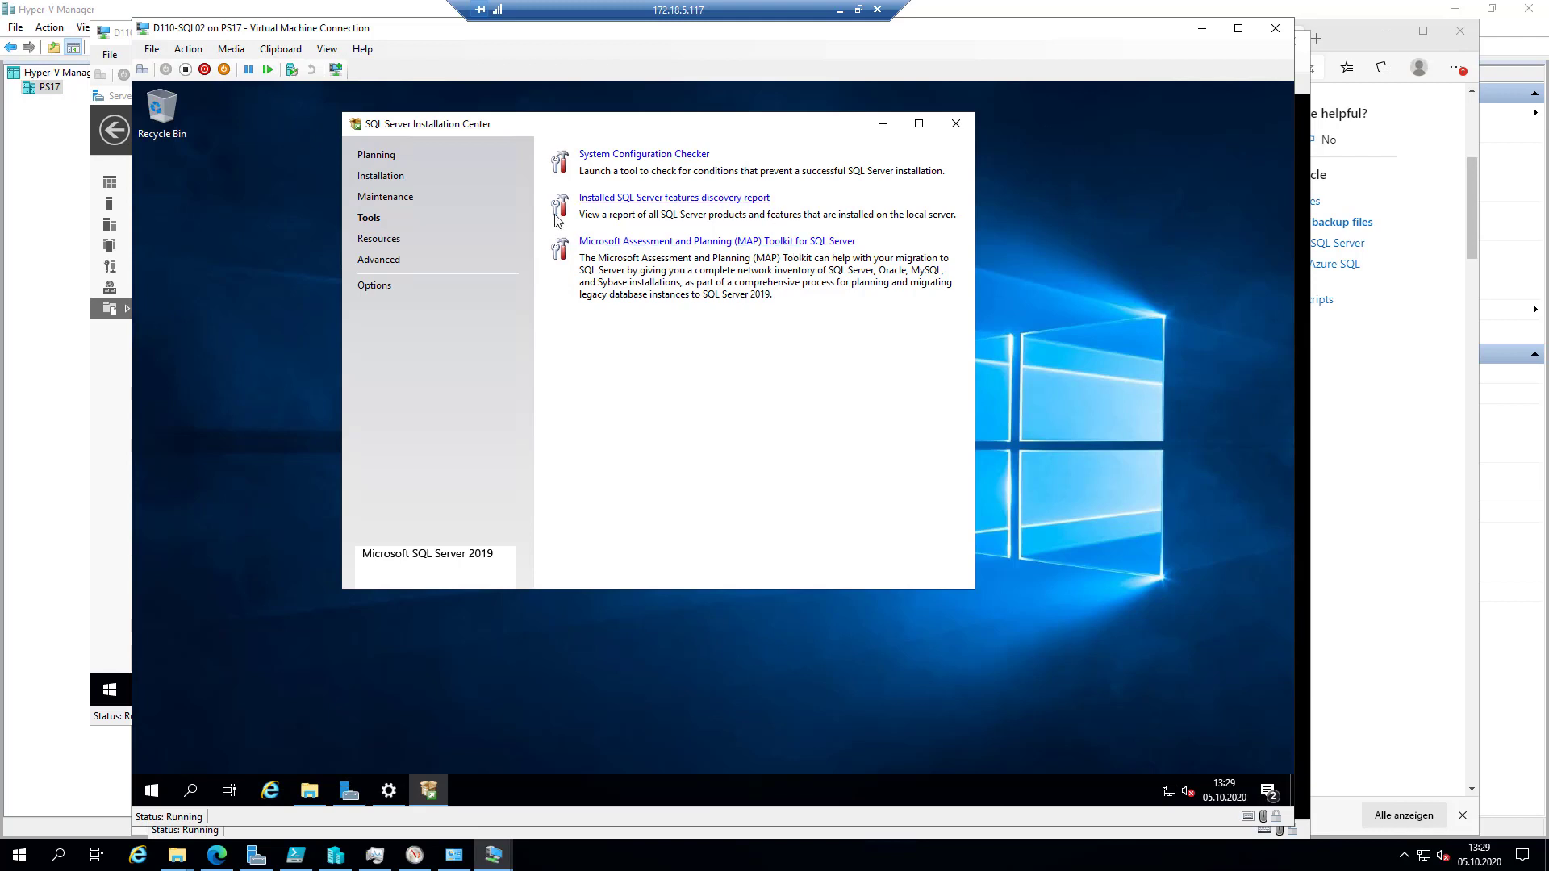
{"action": "left_click", "coordinate": [383, 239]}
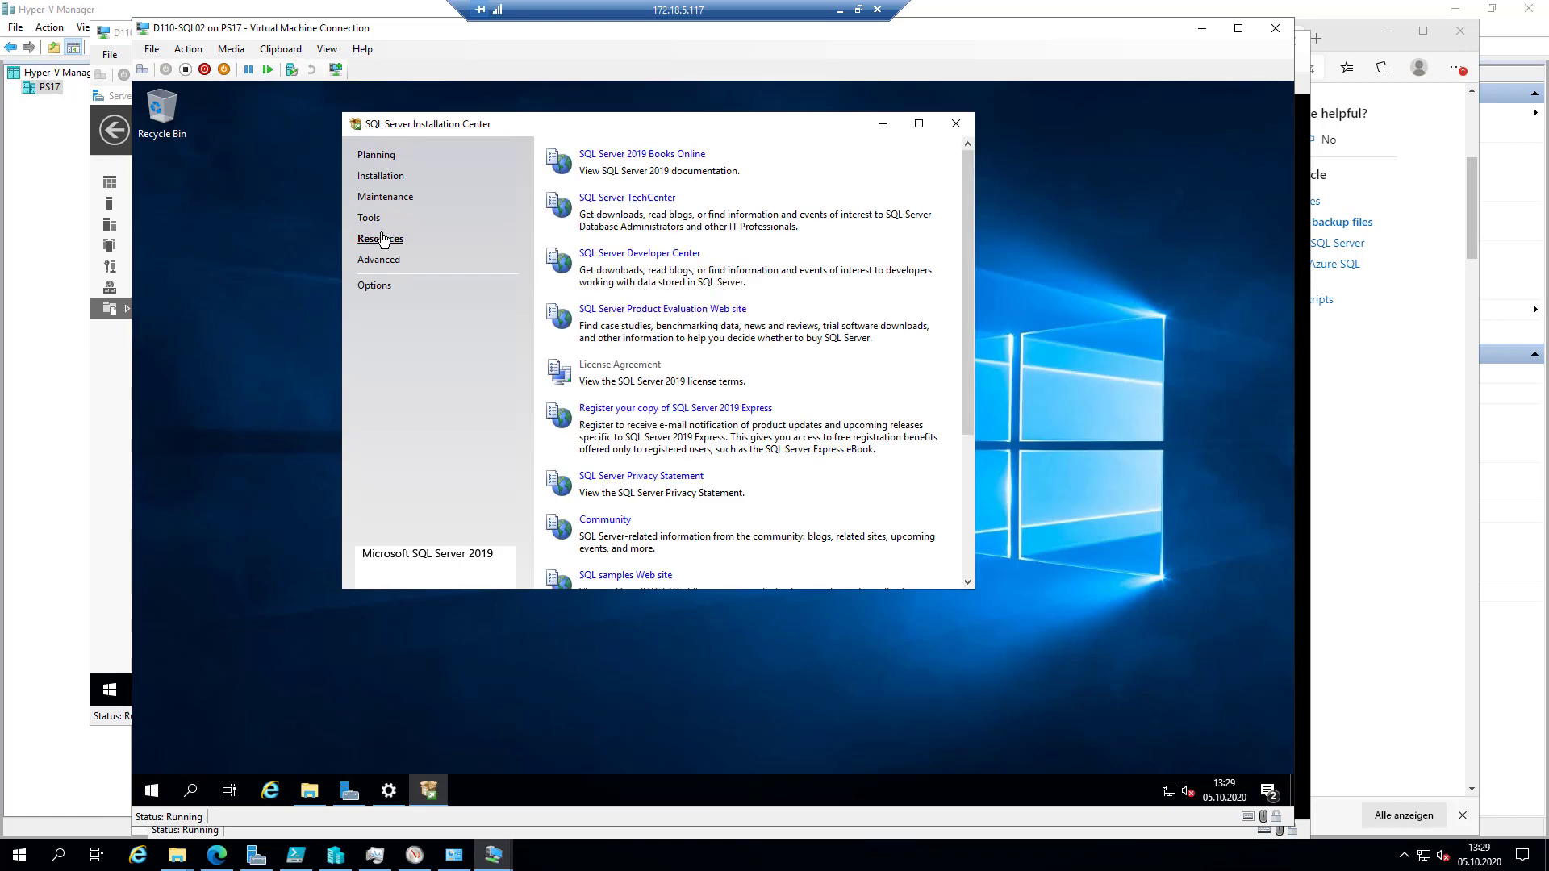
{"action": "scroll", "coordinate": [652, 301], "scroll_direction": "down", "scroll_amount": 3}
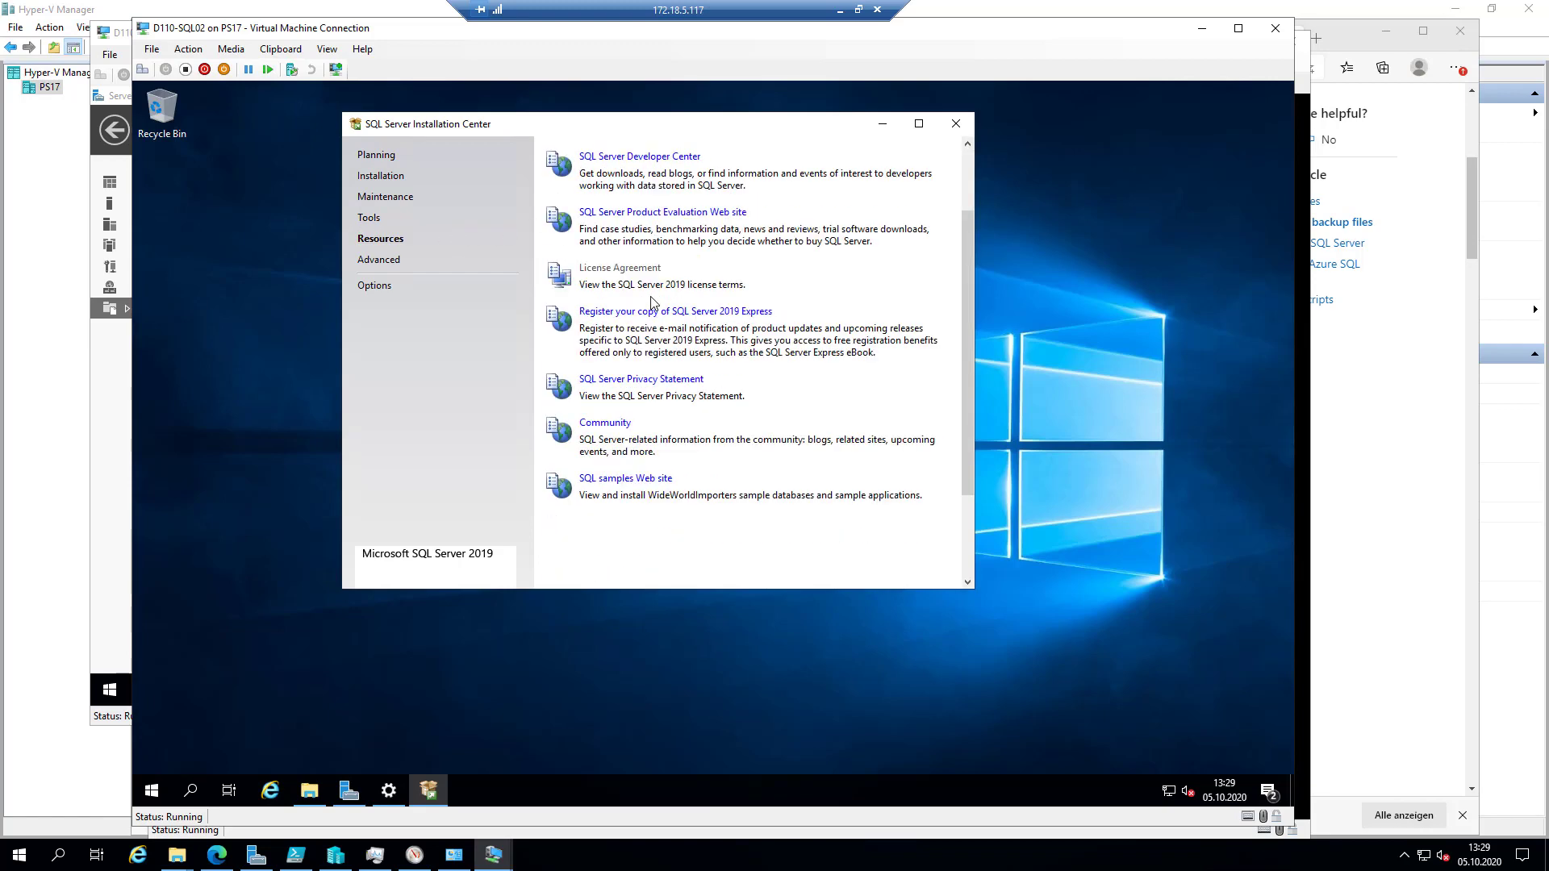
{"action": "scroll", "coordinate": [651, 302], "scroll_direction": "up", "scroll_amount": 3}
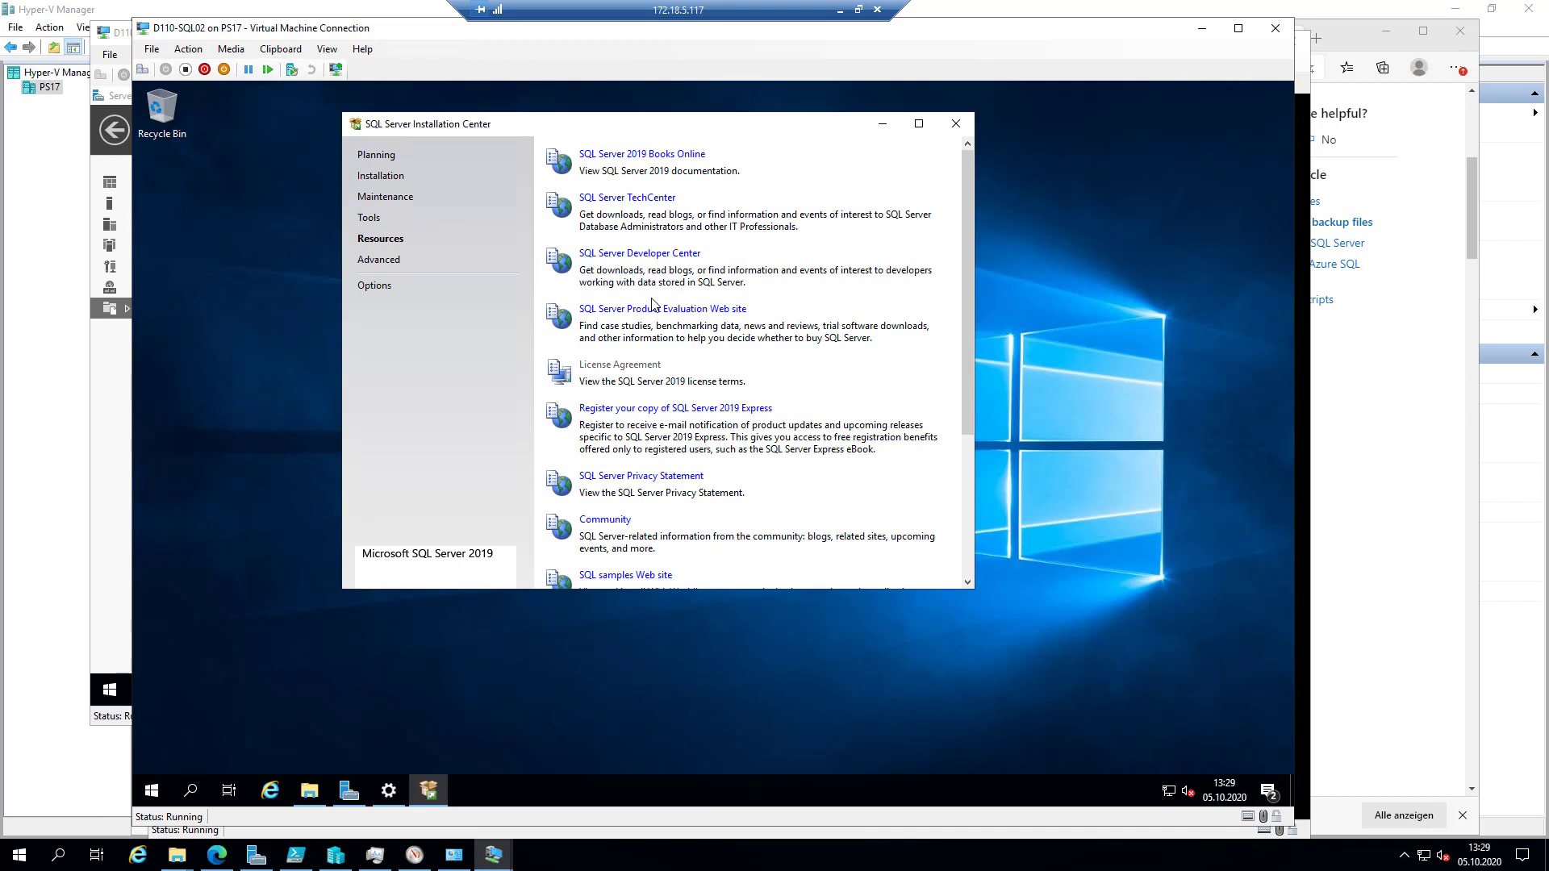
{"action": "left_click", "coordinate": [394, 266]}
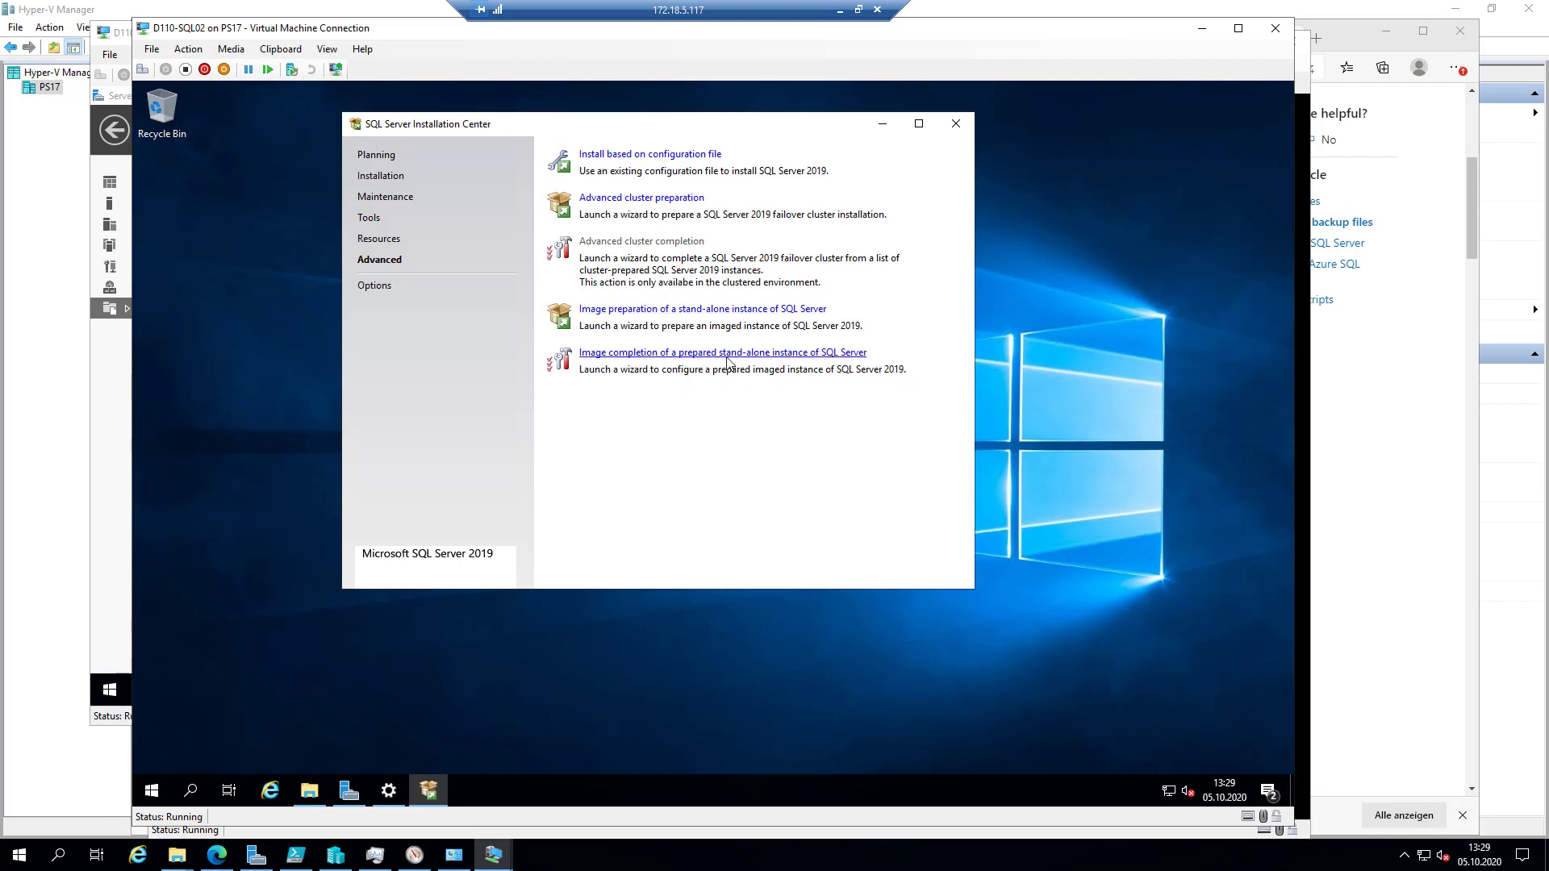
{"action": "left_click", "coordinate": [385, 287]}
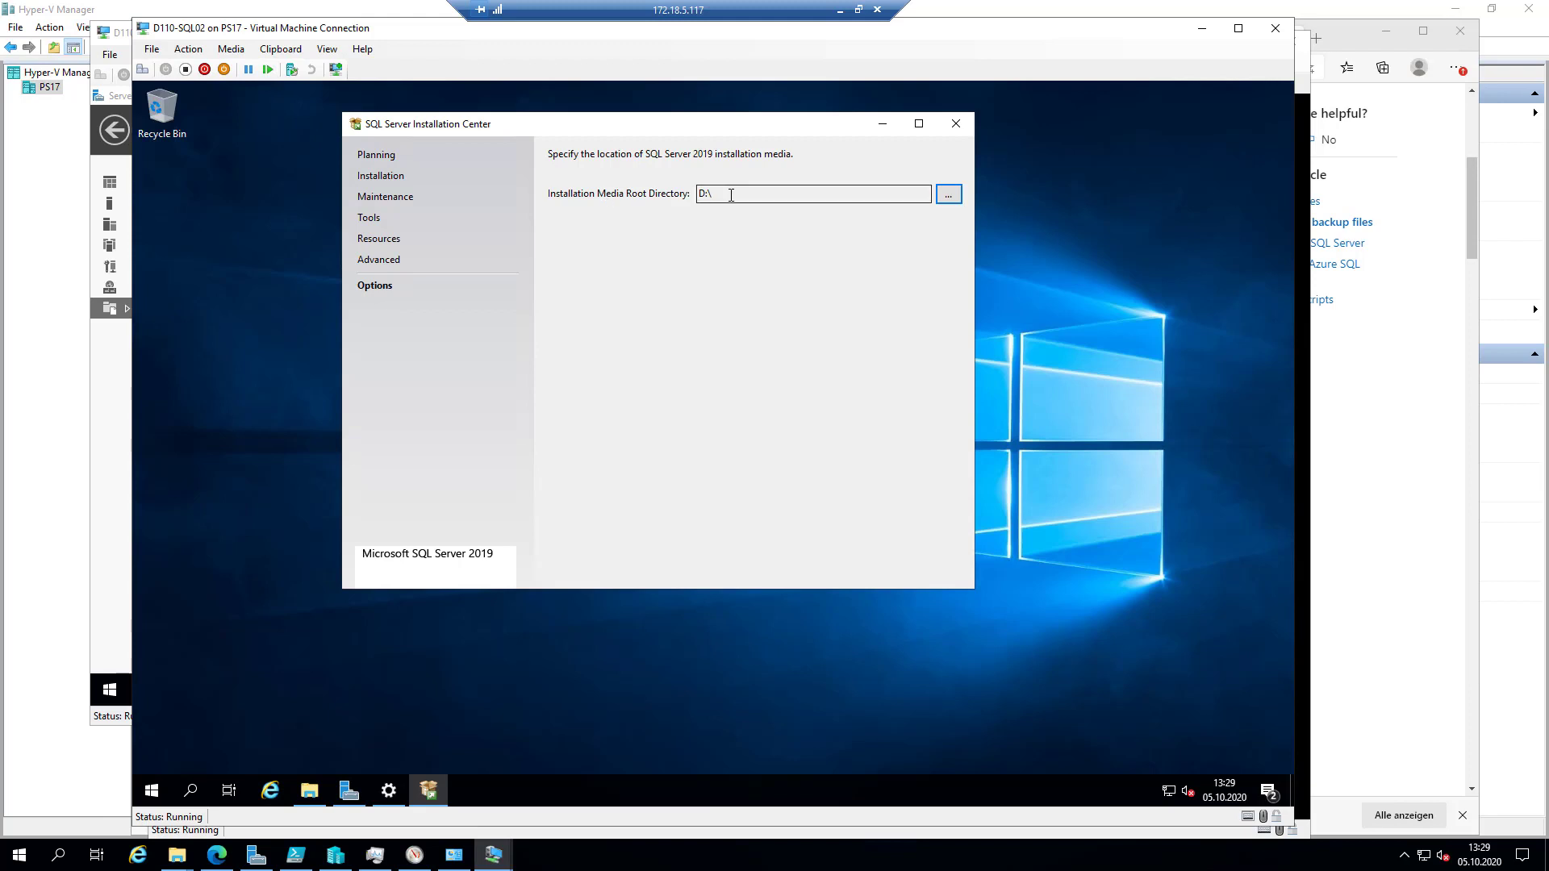
Return to the Installation page and bring up the new SQL Server stand-alone installation option
{"action": "left_click", "coordinate": [388, 174]}
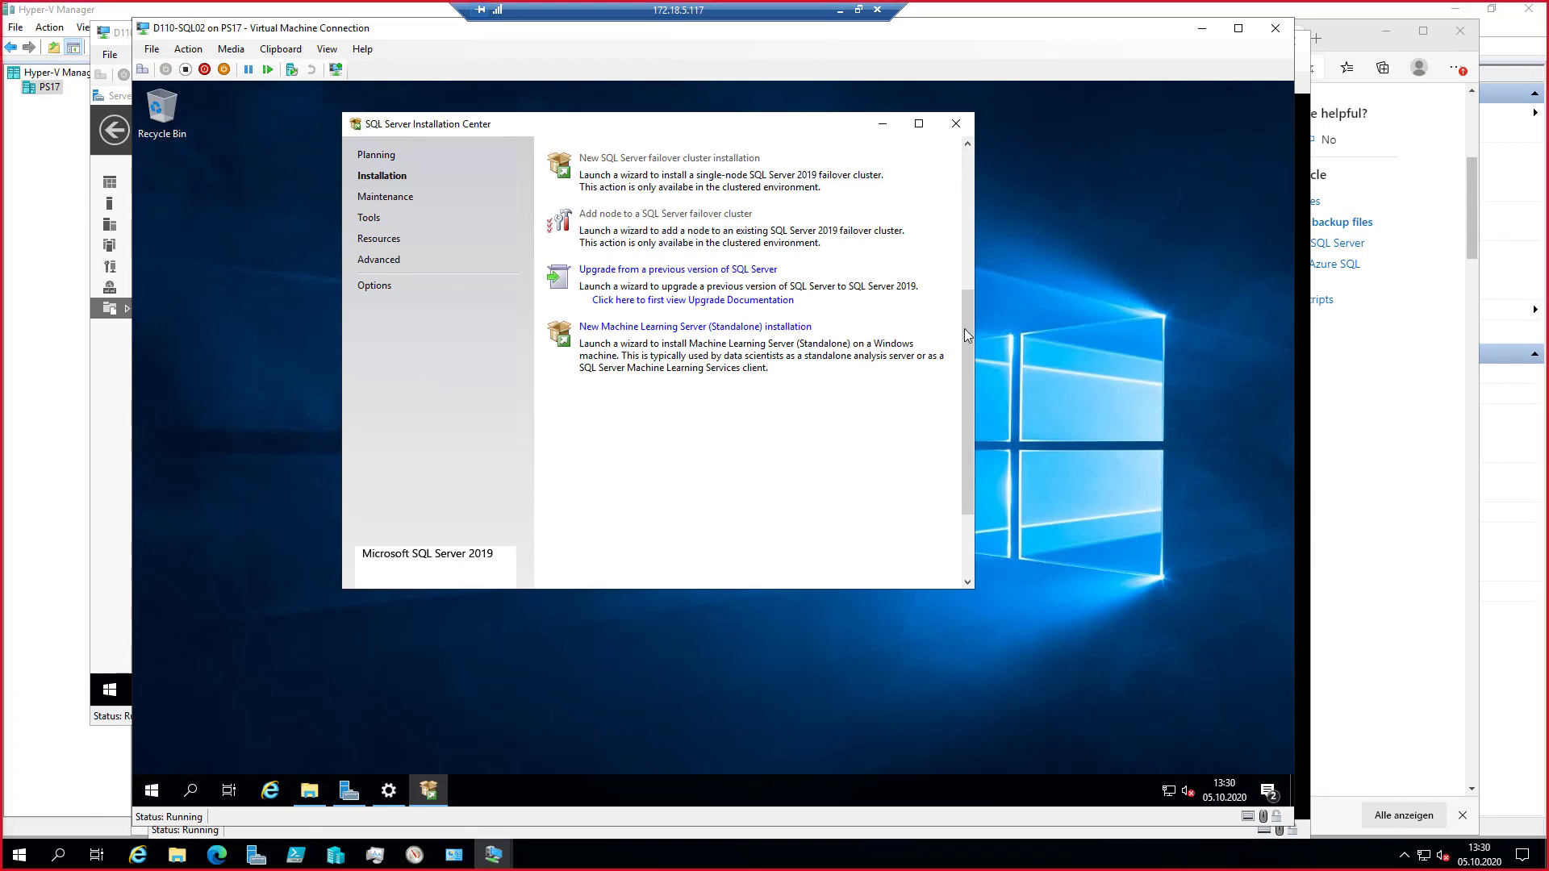
{"action": "left_click", "coordinate": [968, 161]}
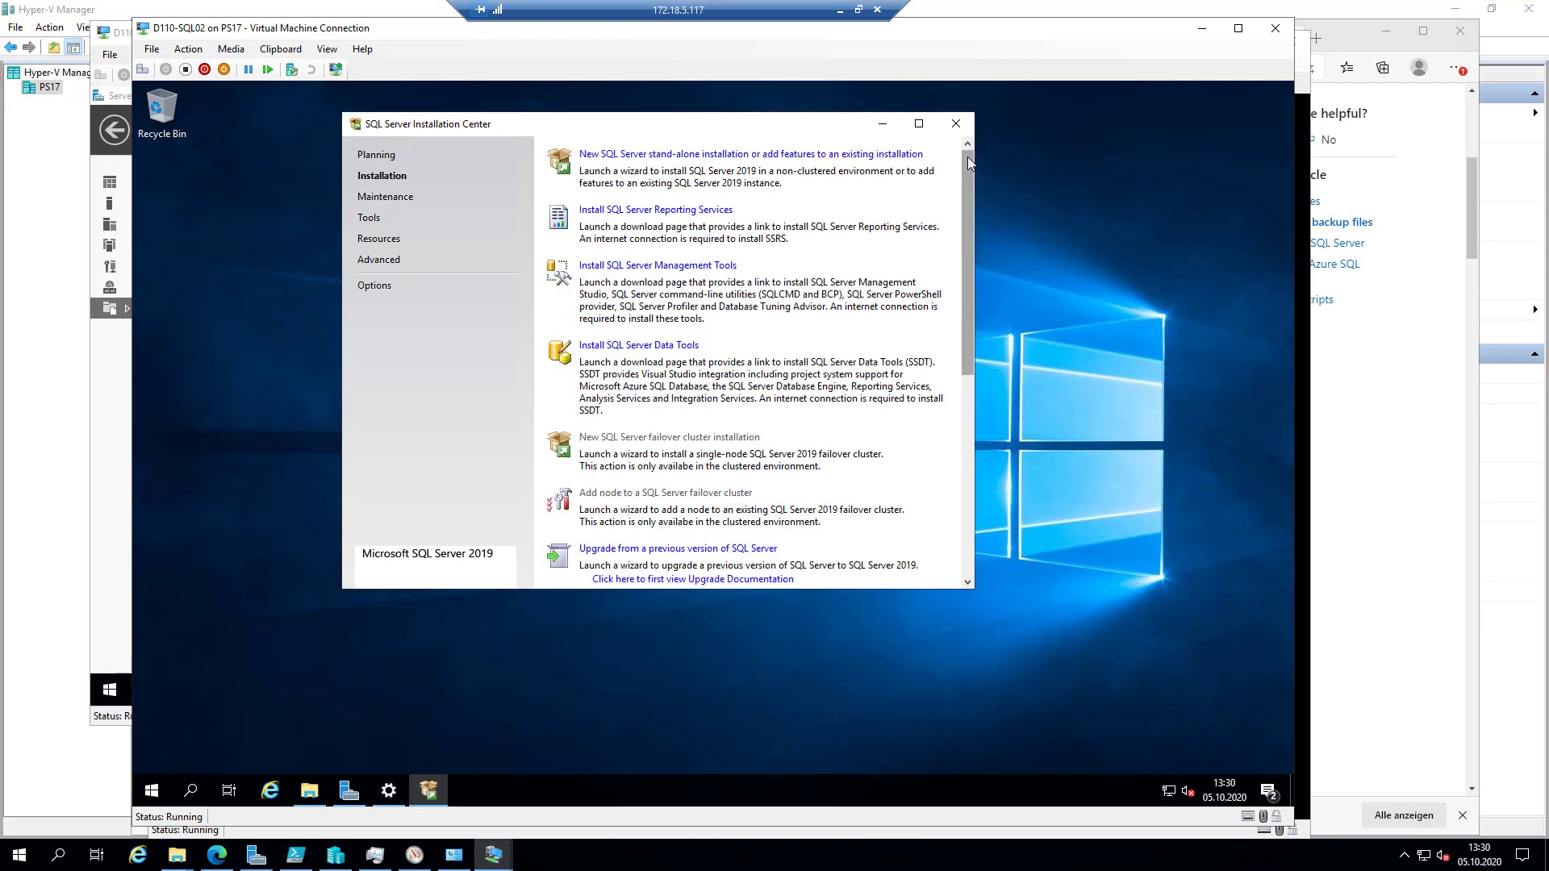
Start a new stand-alone SQL Server installation, continue past the product key page, and accept the license terms
{"action": "left_click", "coordinate": [841, 155]}
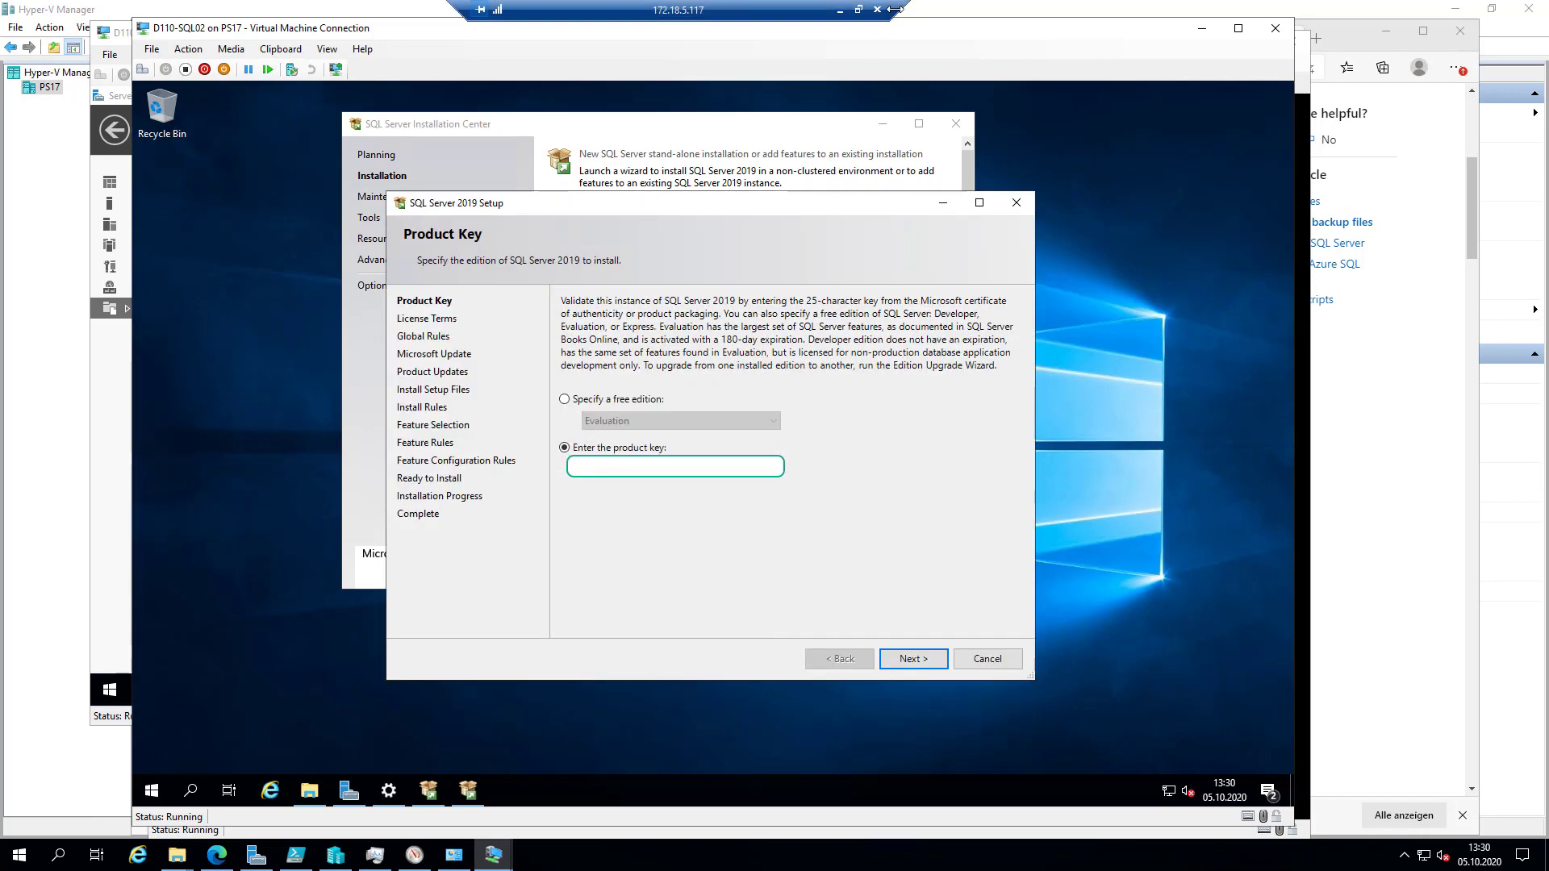
{"action": "left_click", "coordinate": [923, 655]}
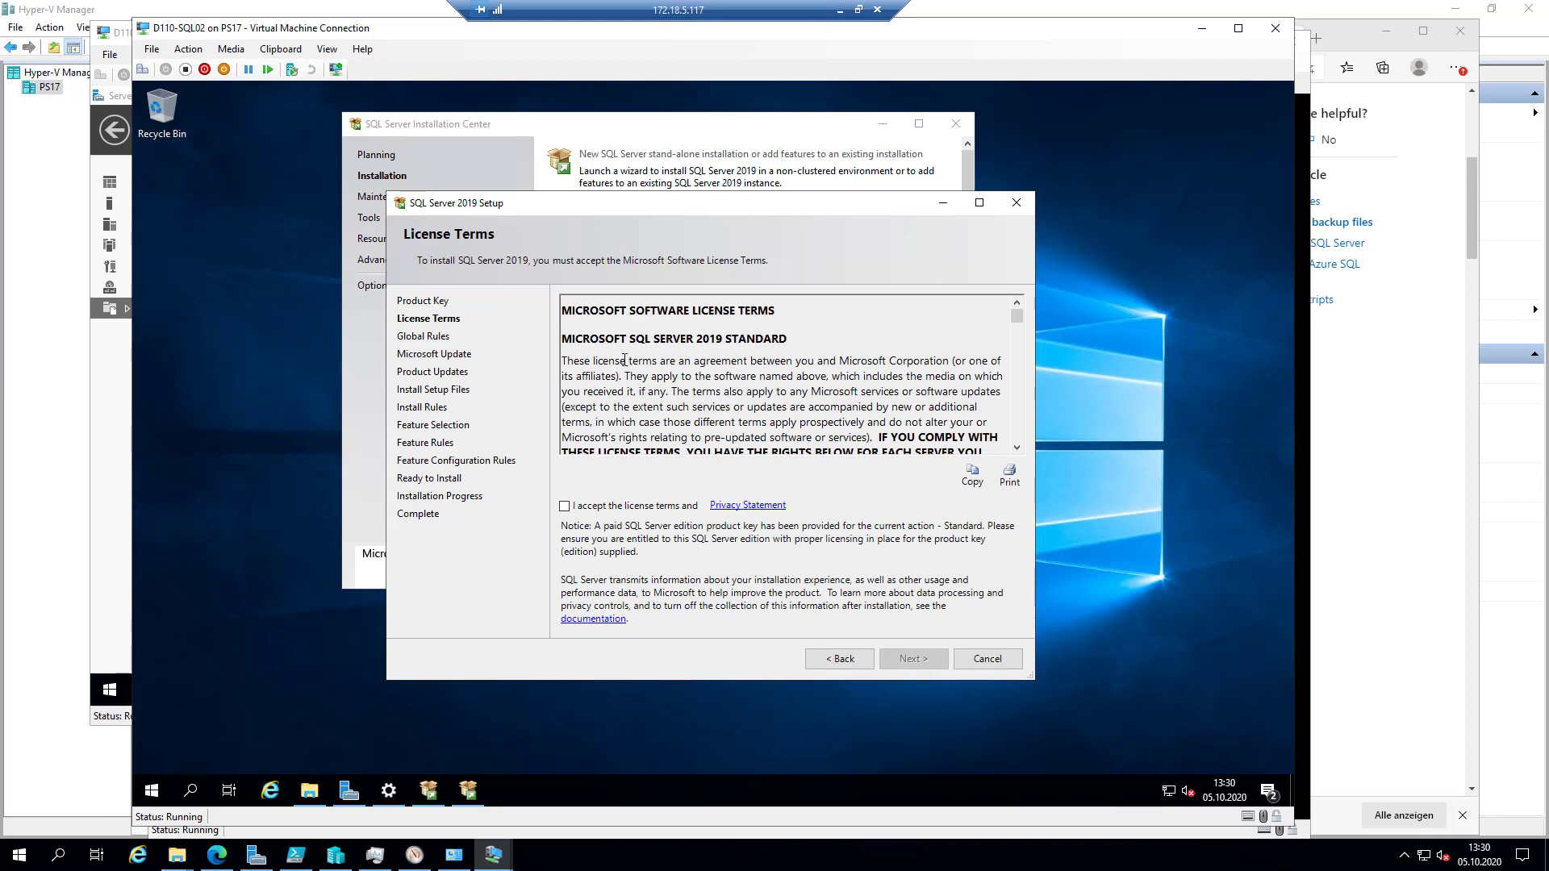
{"action": "left_click", "coordinate": [566, 507]}
{"action": "left_click", "coordinate": [925, 663]}
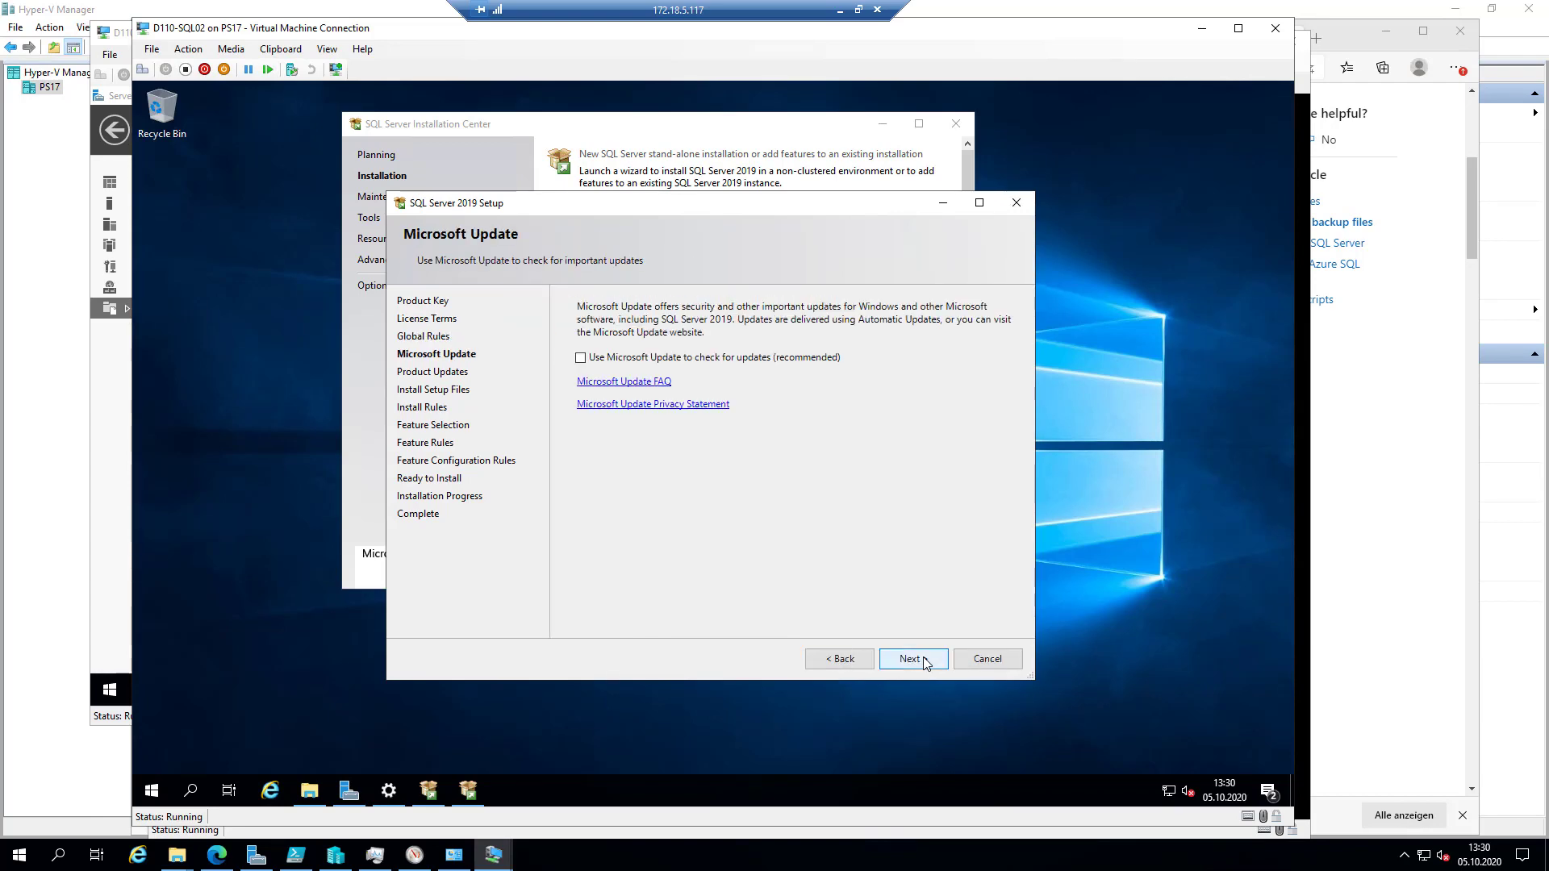
Enable Microsoft Update to check for updates and continue past the install rules to Feature Selection
{"action": "left_click", "coordinate": [582, 360]}
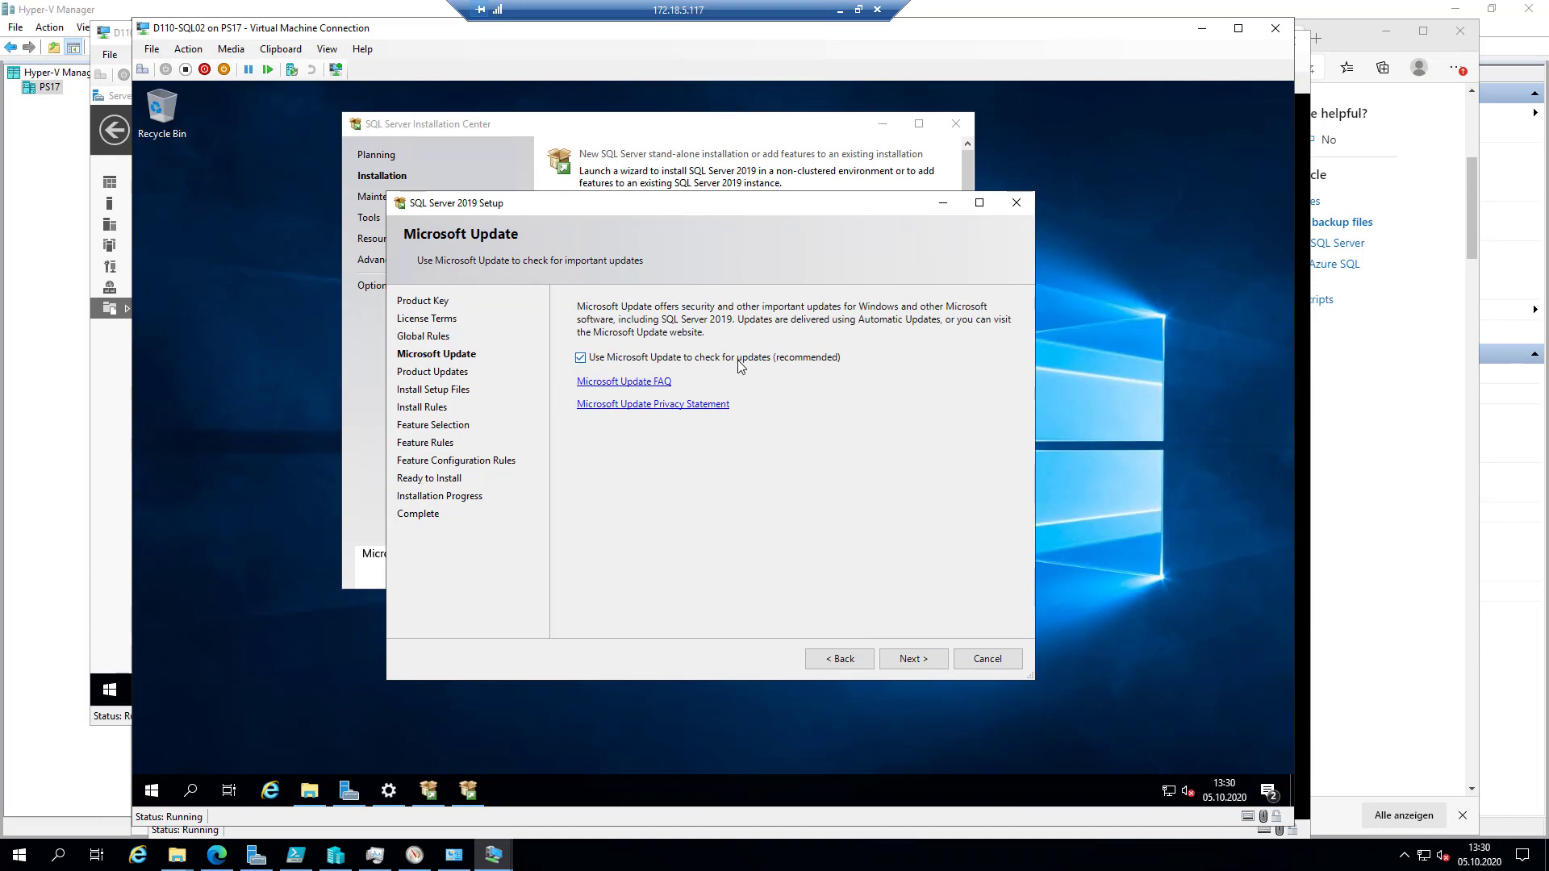
{"action": "left_click", "coordinate": [917, 659]}
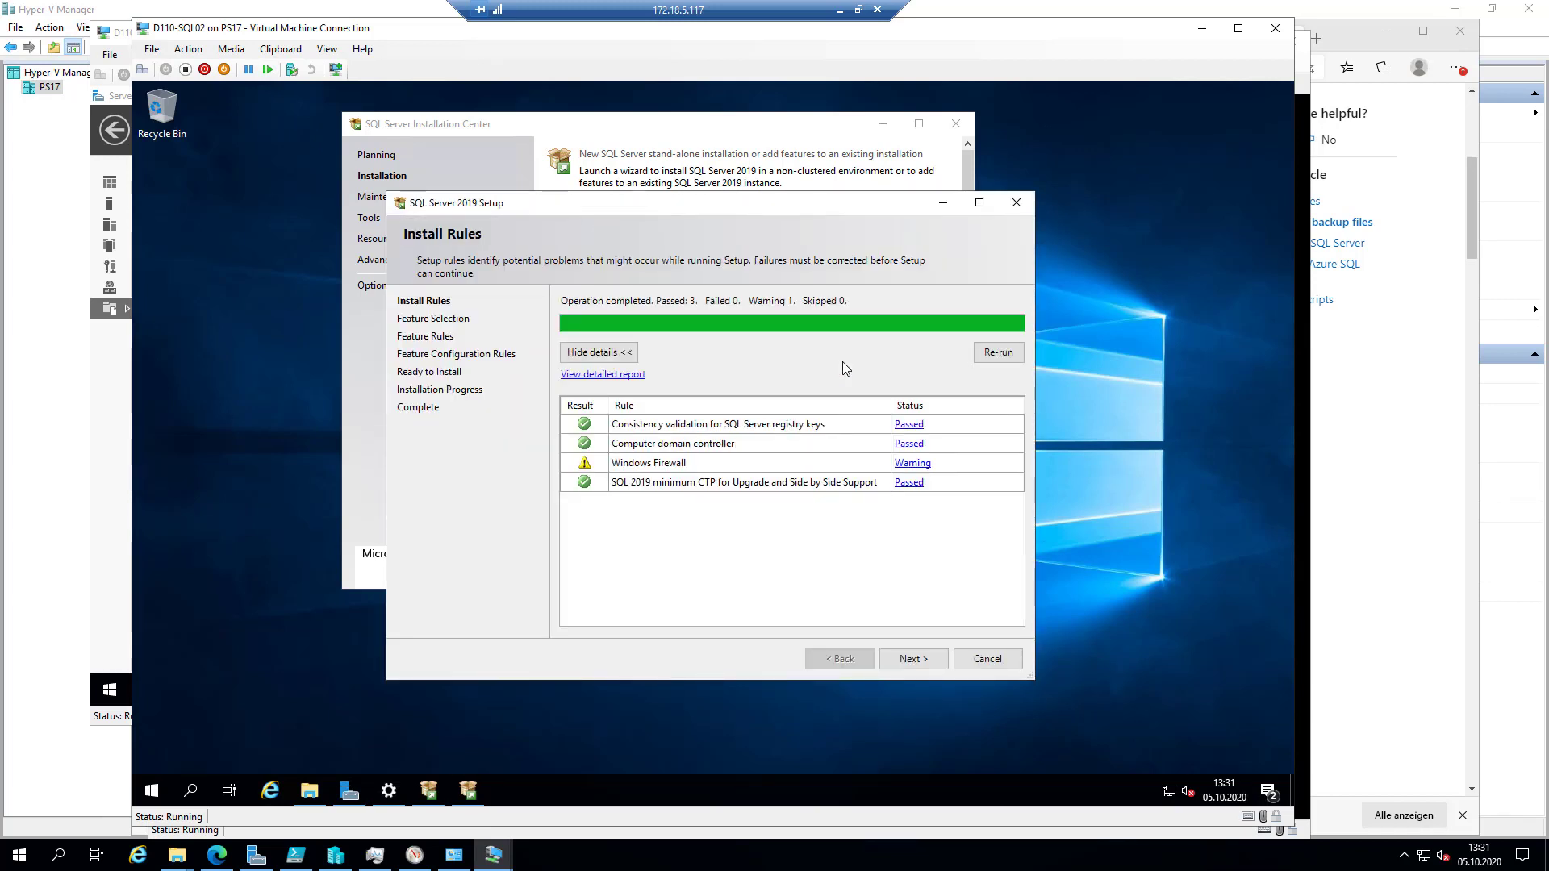
{"action": "left_click", "coordinate": [769, 862]}
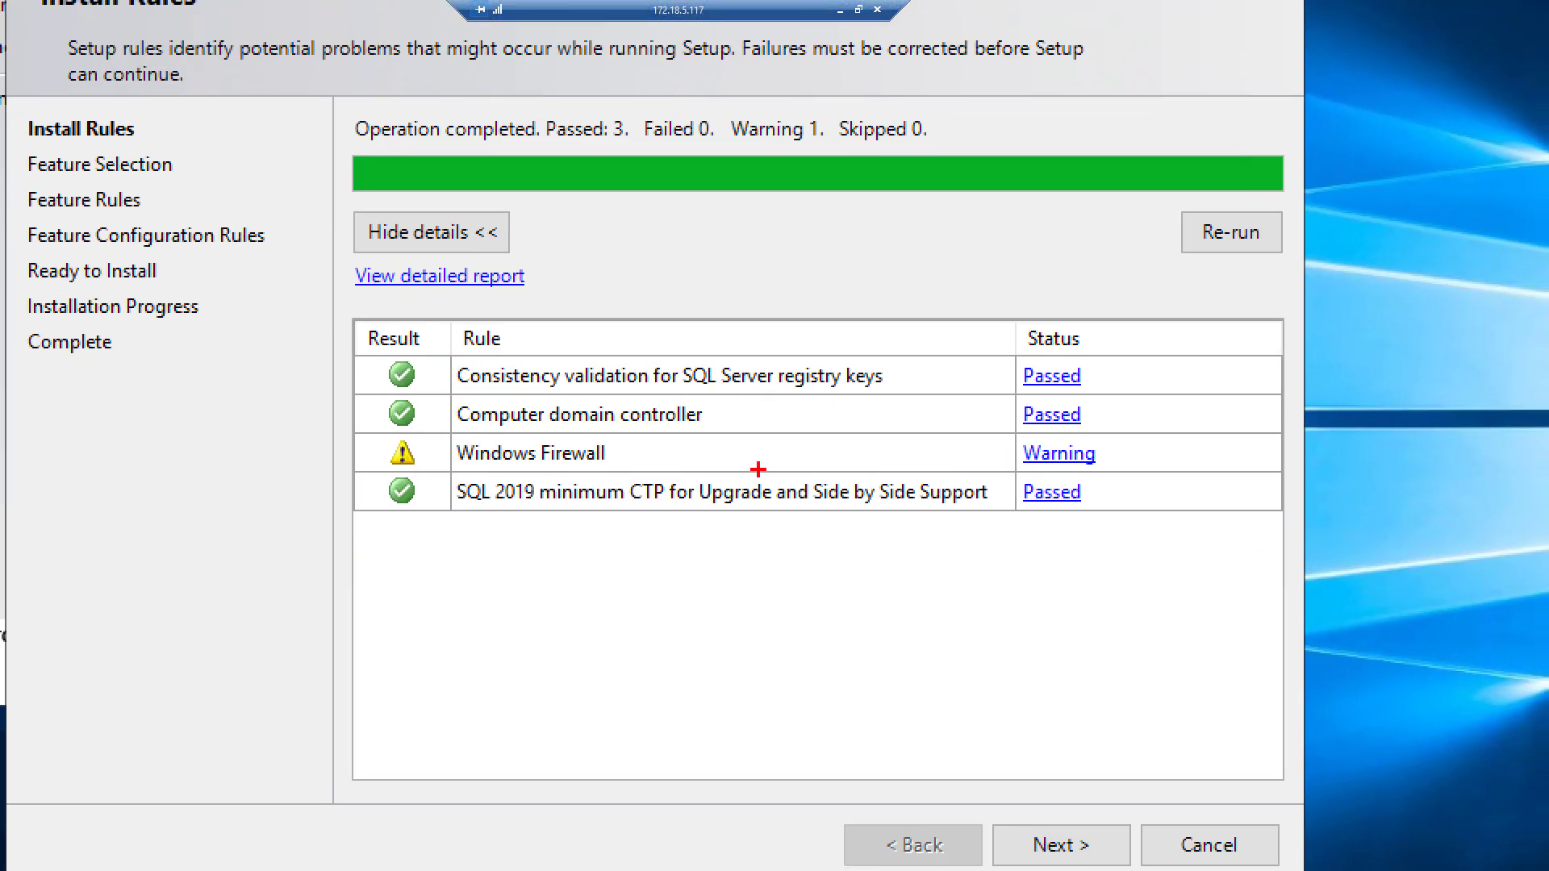
{"action": "mouse_move", "coordinate": [349, 432]}
{"action": "left_mouse_down"}
{"action": "mouse_move", "coordinate": [512, 463]}
{"action": "mouse_move", "coordinate": [1295, 488]}
{"action": "mouse_move", "coordinate": [1307, 483]}
{"action": "mouse_move", "coordinate": [1293, 467]}
{"action": "left_mouse_up"}
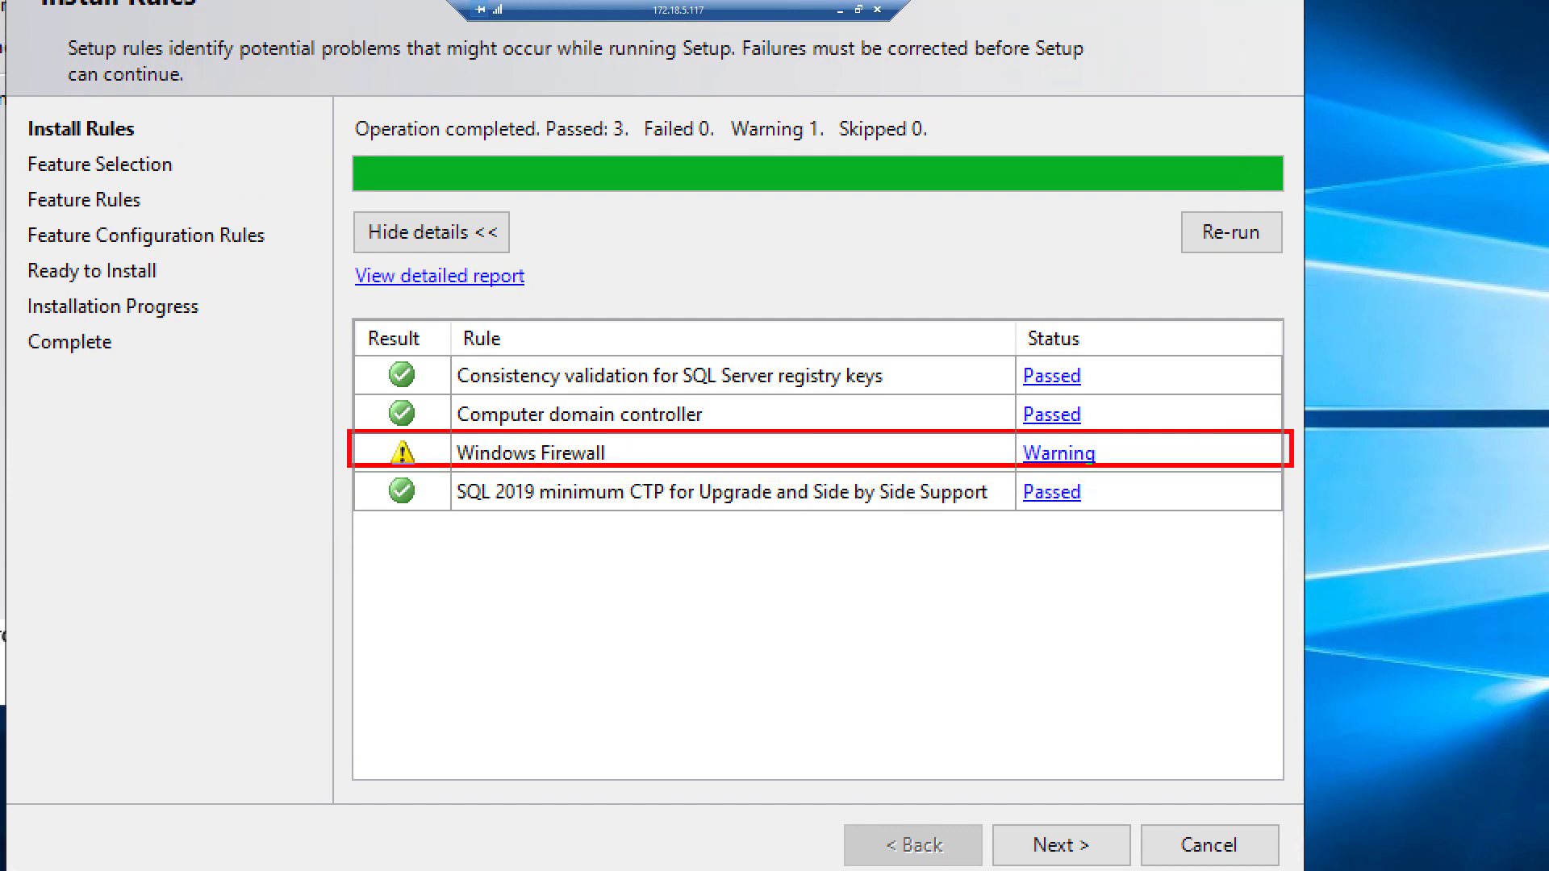
{"action": "left_click_drag", "start_coordinate": [1112, 443], "coordinate": [1189, 342]}
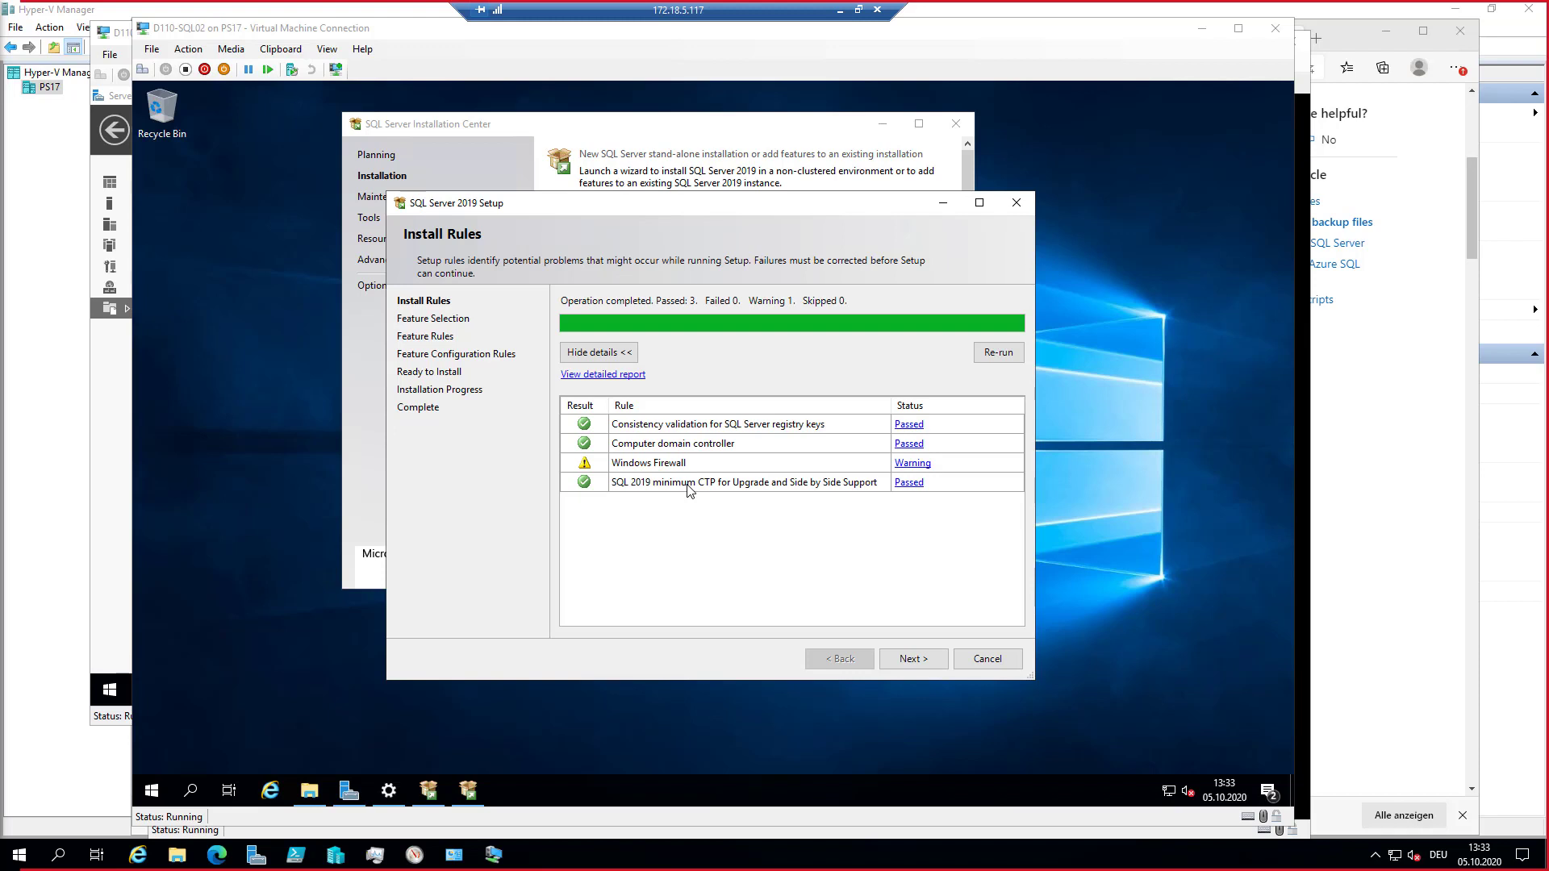
{"action": "left_click", "coordinate": [906, 664]}
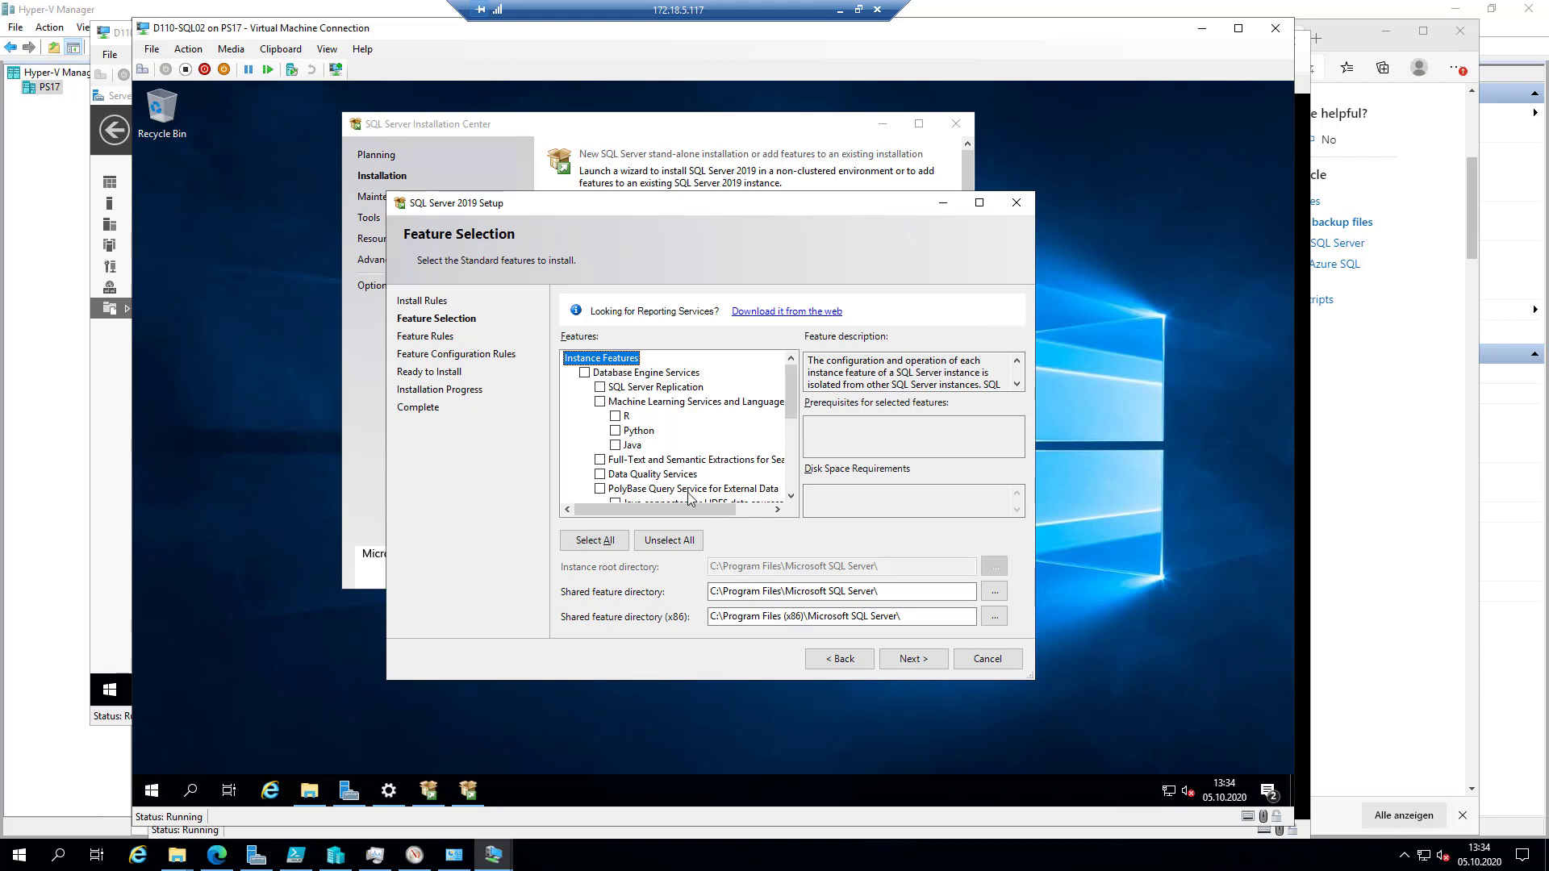
Select Database Engine Services with SQL Server Replication and Full-Text and Semantic Extractions as features to install
{"action": "left_click", "coordinate": [584, 373]}
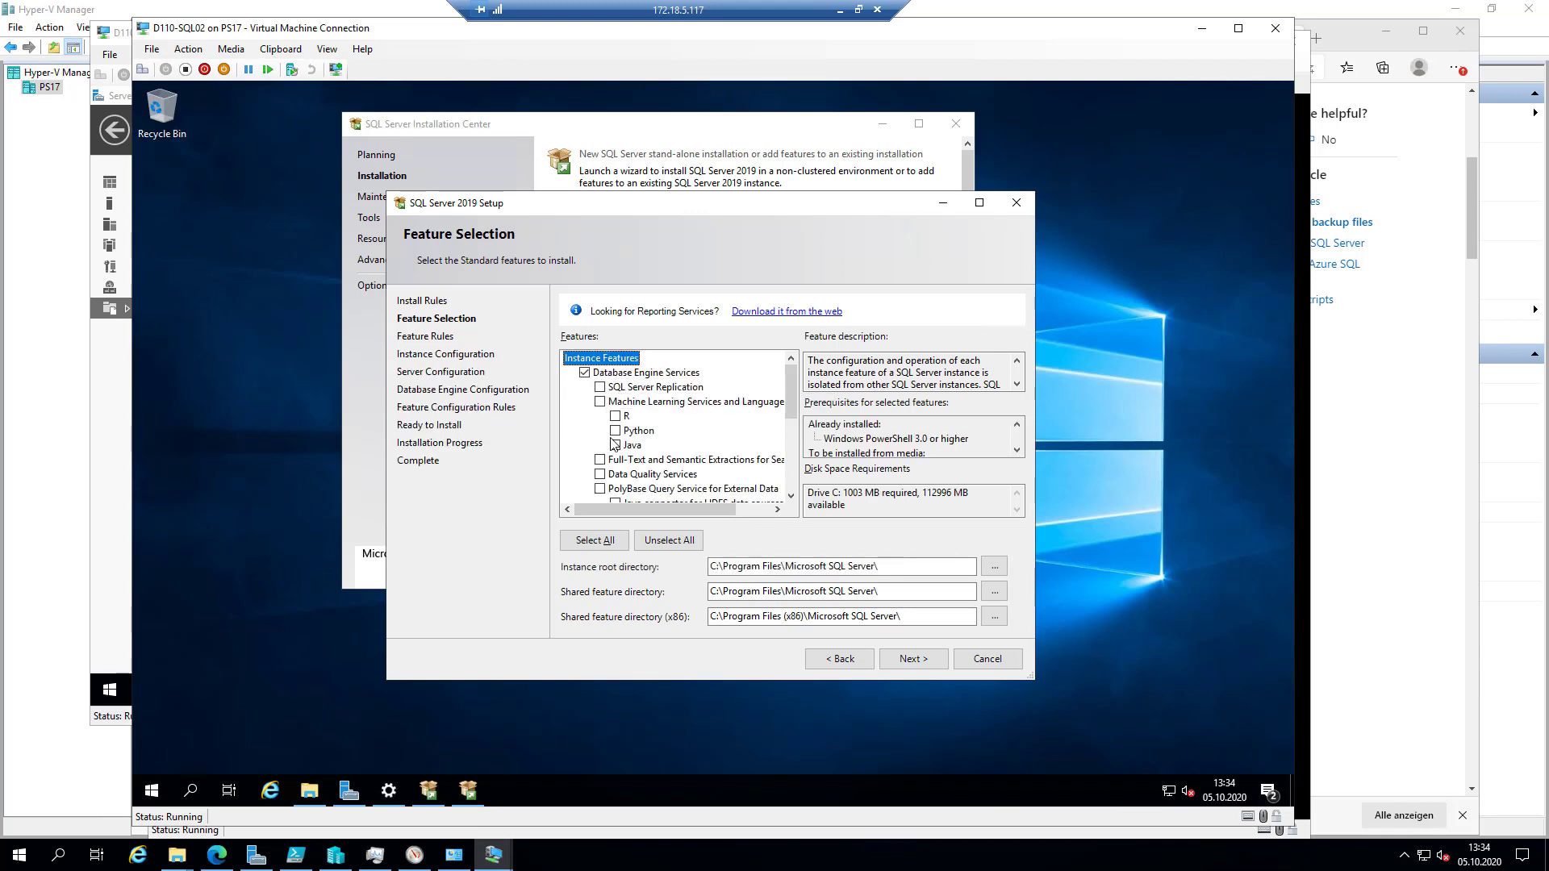
{"action": "left_click", "coordinate": [599, 387]}
{"action": "left_click", "coordinate": [600, 461]}
Review the feature descriptions of PolyBase Query Service for External Data, Analysis Services and Data Quality Client
{"action": "scroll", "coordinate": [730, 454], "scroll_direction": "down", "scroll_amount": 1}
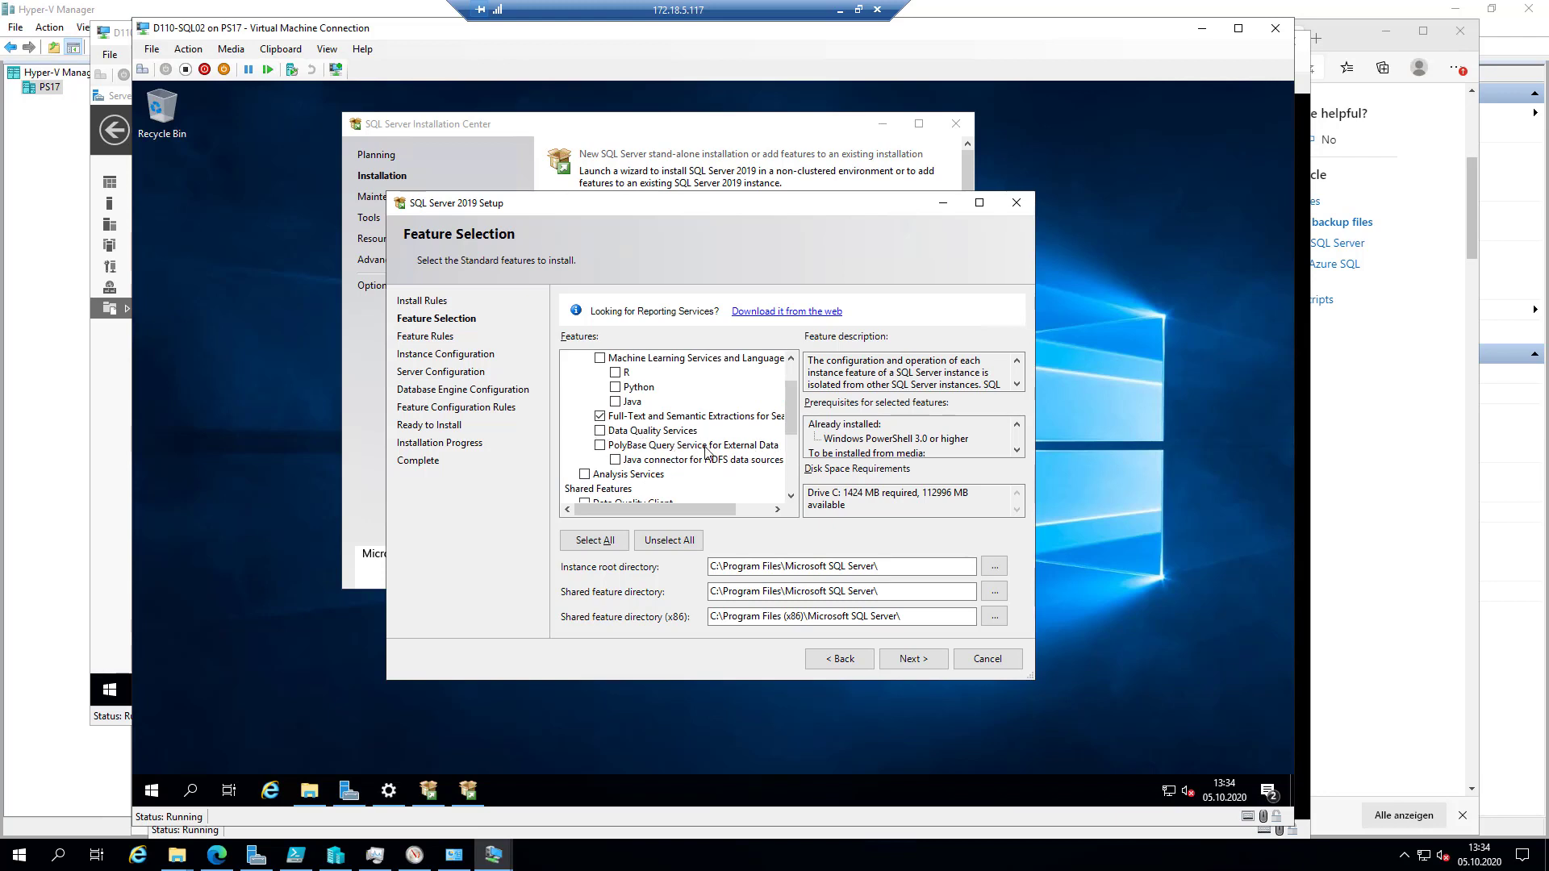
{"action": "left_click", "coordinate": [705, 448]}
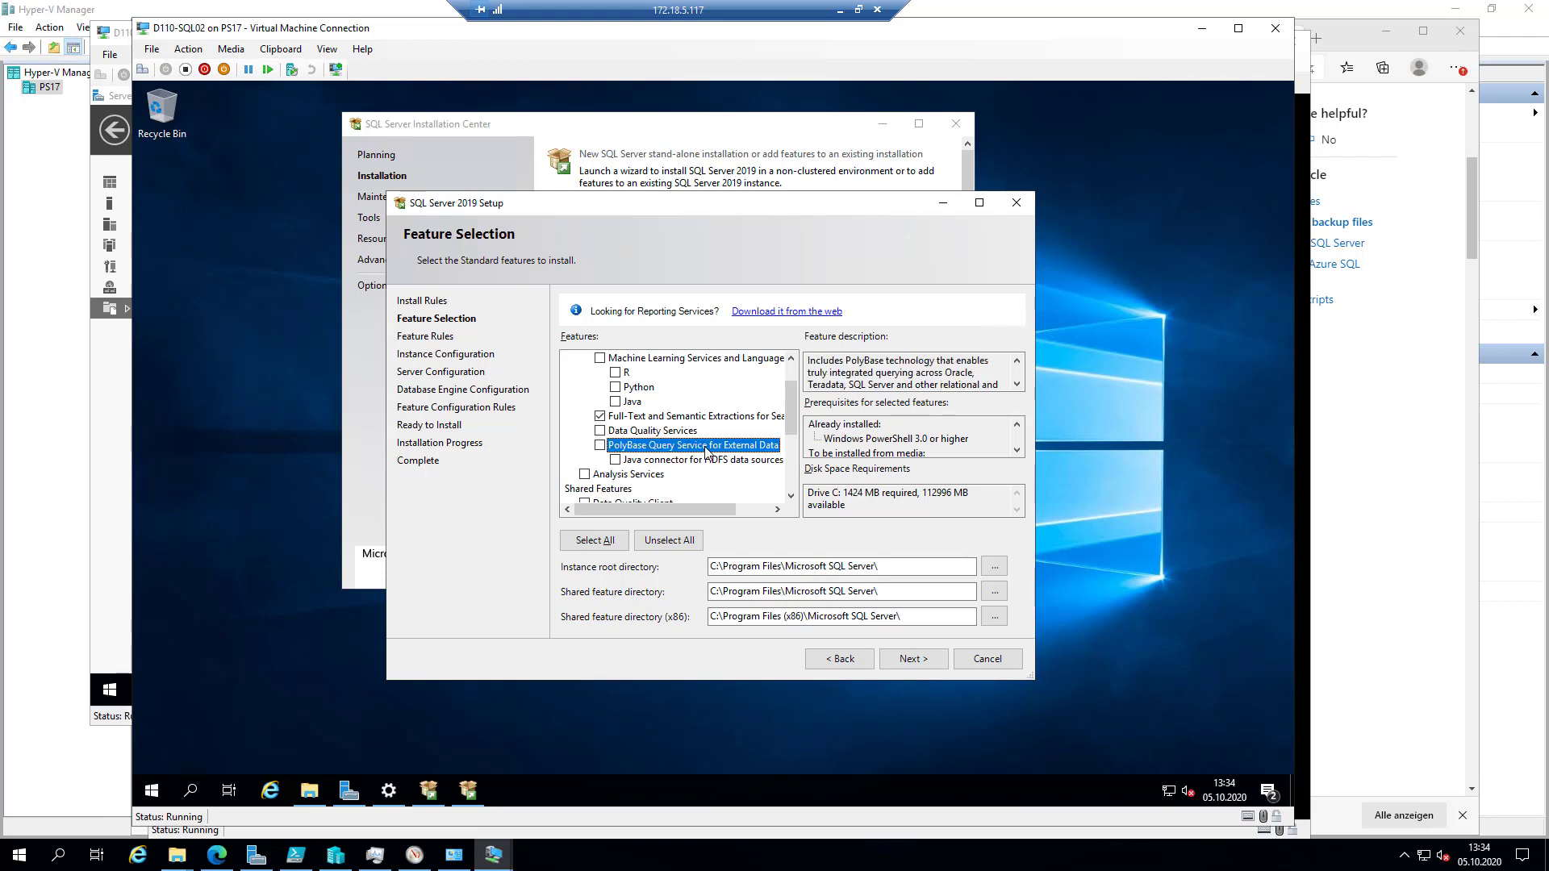
{"action": "scroll", "coordinate": [706, 452], "scroll_direction": "down", "scroll_amount": 2}
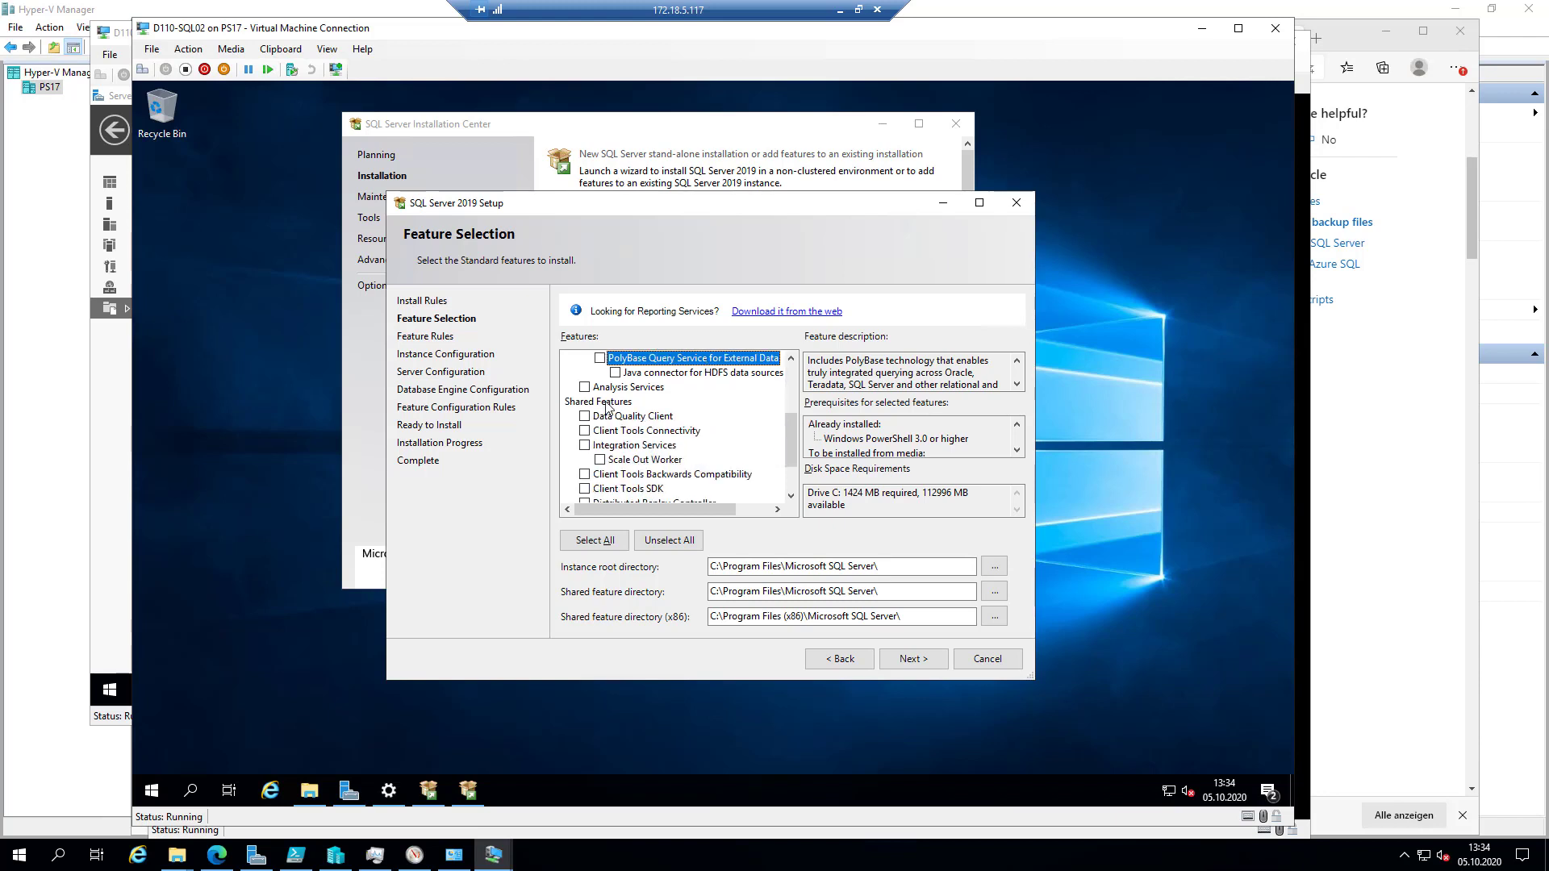
{"action": "left_click", "coordinate": [618, 388]}
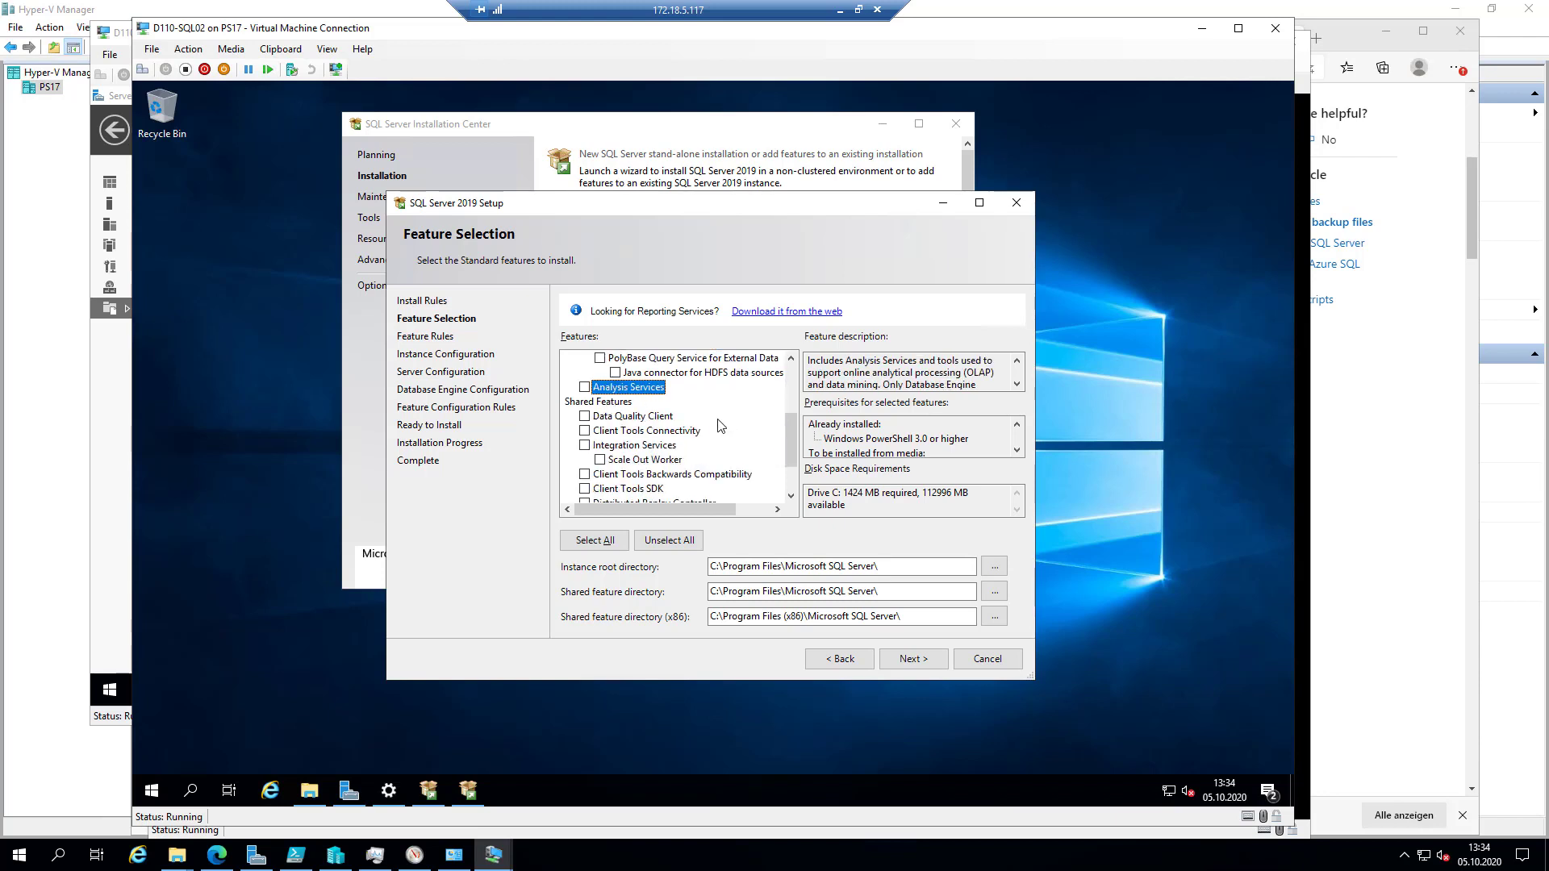
{"action": "left_click", "coordinate": [673, 418]}
{"action": "scroll", "coordinate": [674, 415], "scroll_direction": "up", "scroll_amount": 1}
{"action": "scroll", "coordinate": [730, 456], "scroll_direction": "down", "scroll_amount": 1}
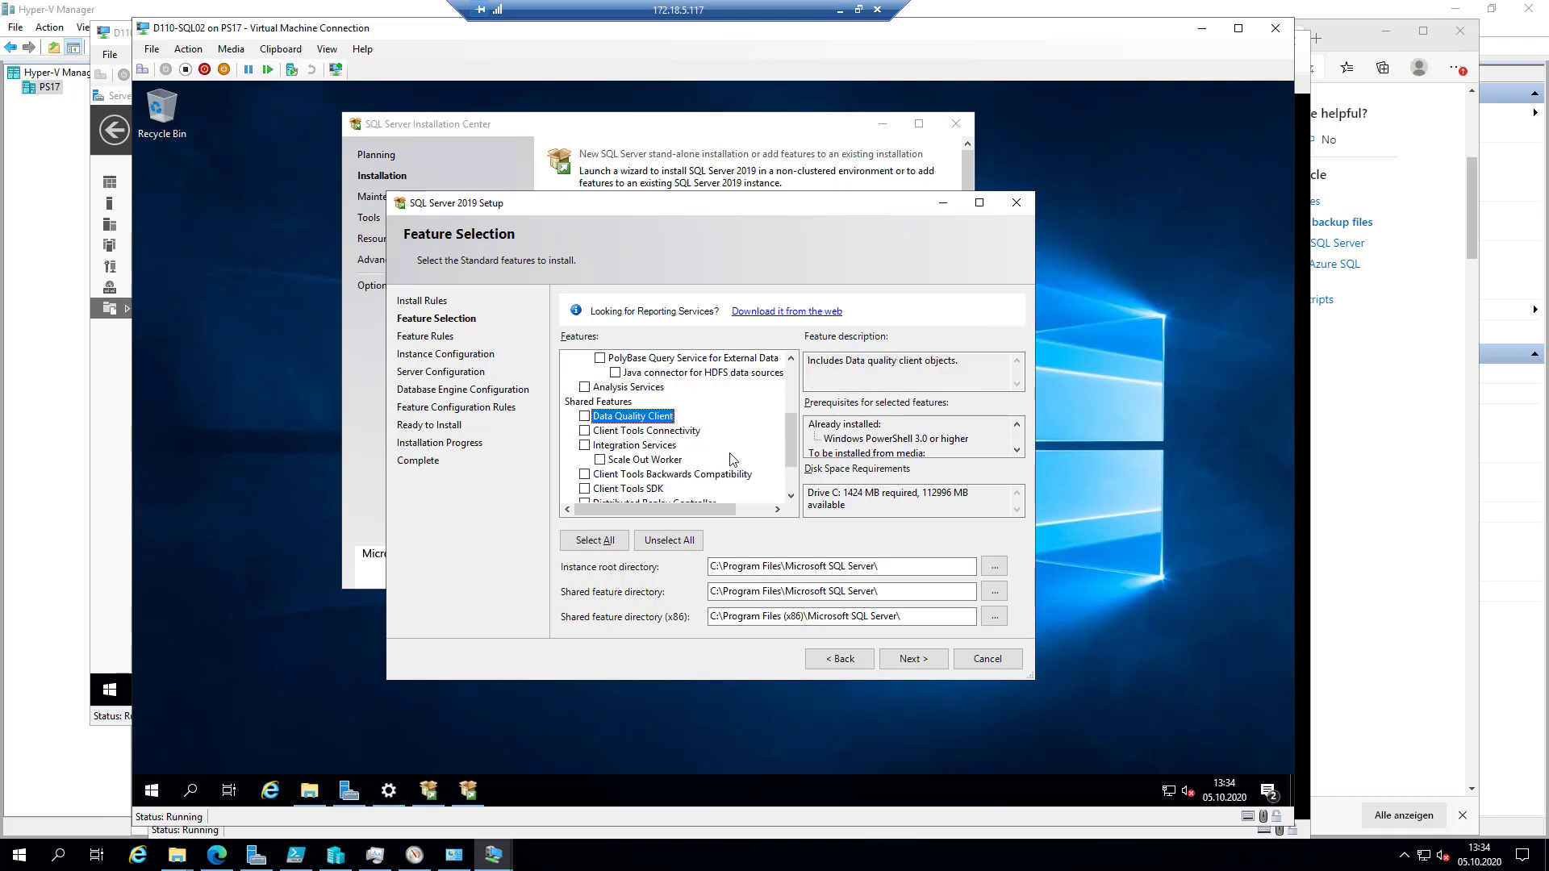
Add the shared features Client Tools Connectivity, Integration Services and Client Tools Backwards Compatibility to the installation
{"action": "left_click", "coordinate": [585, 431]}
{"action": "left_click", "coordinate": [671, 446]}
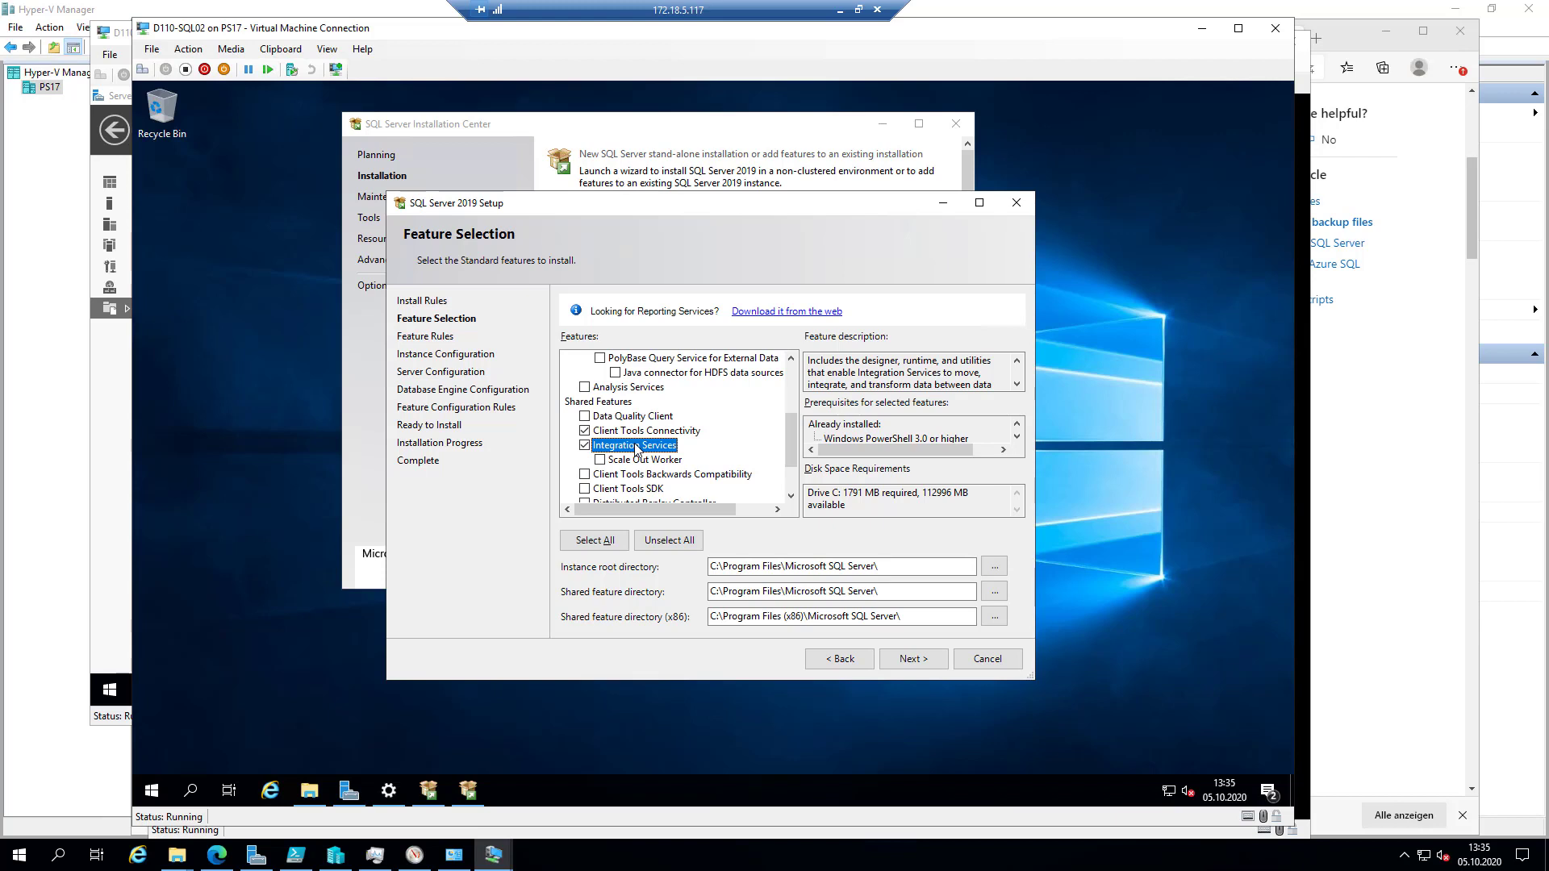
{"action": "left_click", "coordinate": [585, 474]}
Review the descriptions of Distributed Replay Controller, Distributed Replay Client and SQL Client Connectivity SDK
{"action": "scroll", "coordinate": [687, 480], "scroll_direction": "down", "scroll_amount": 1}
{"action": "scroll", "coordinate": [688, 480], "scroll_direction": "down", "scroll_amount": 1}
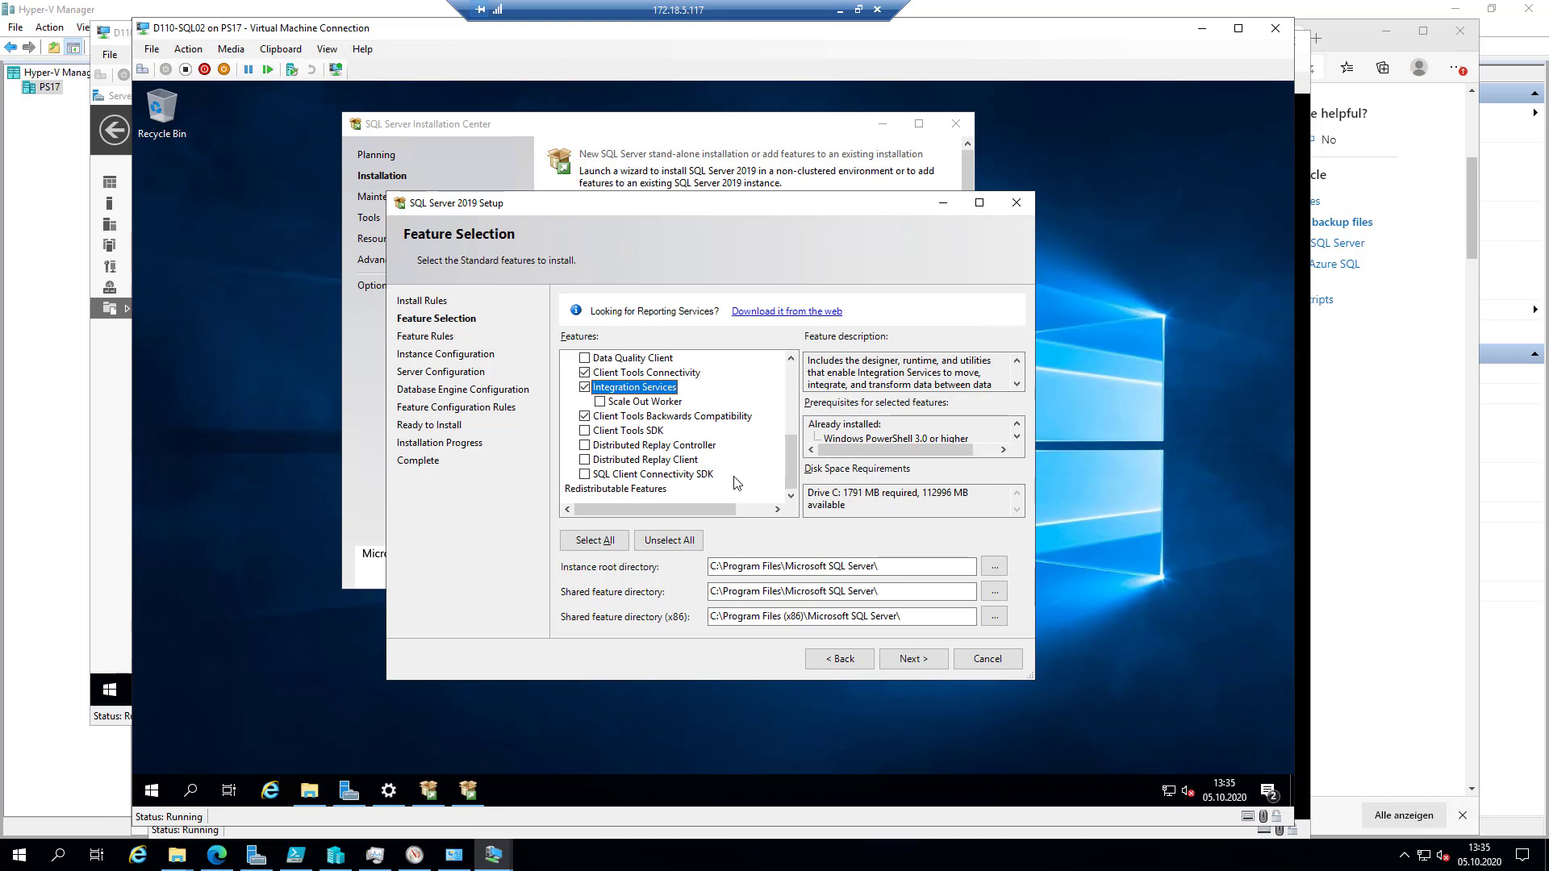
{"action": "left_click", "coordinate": [672, 459]}
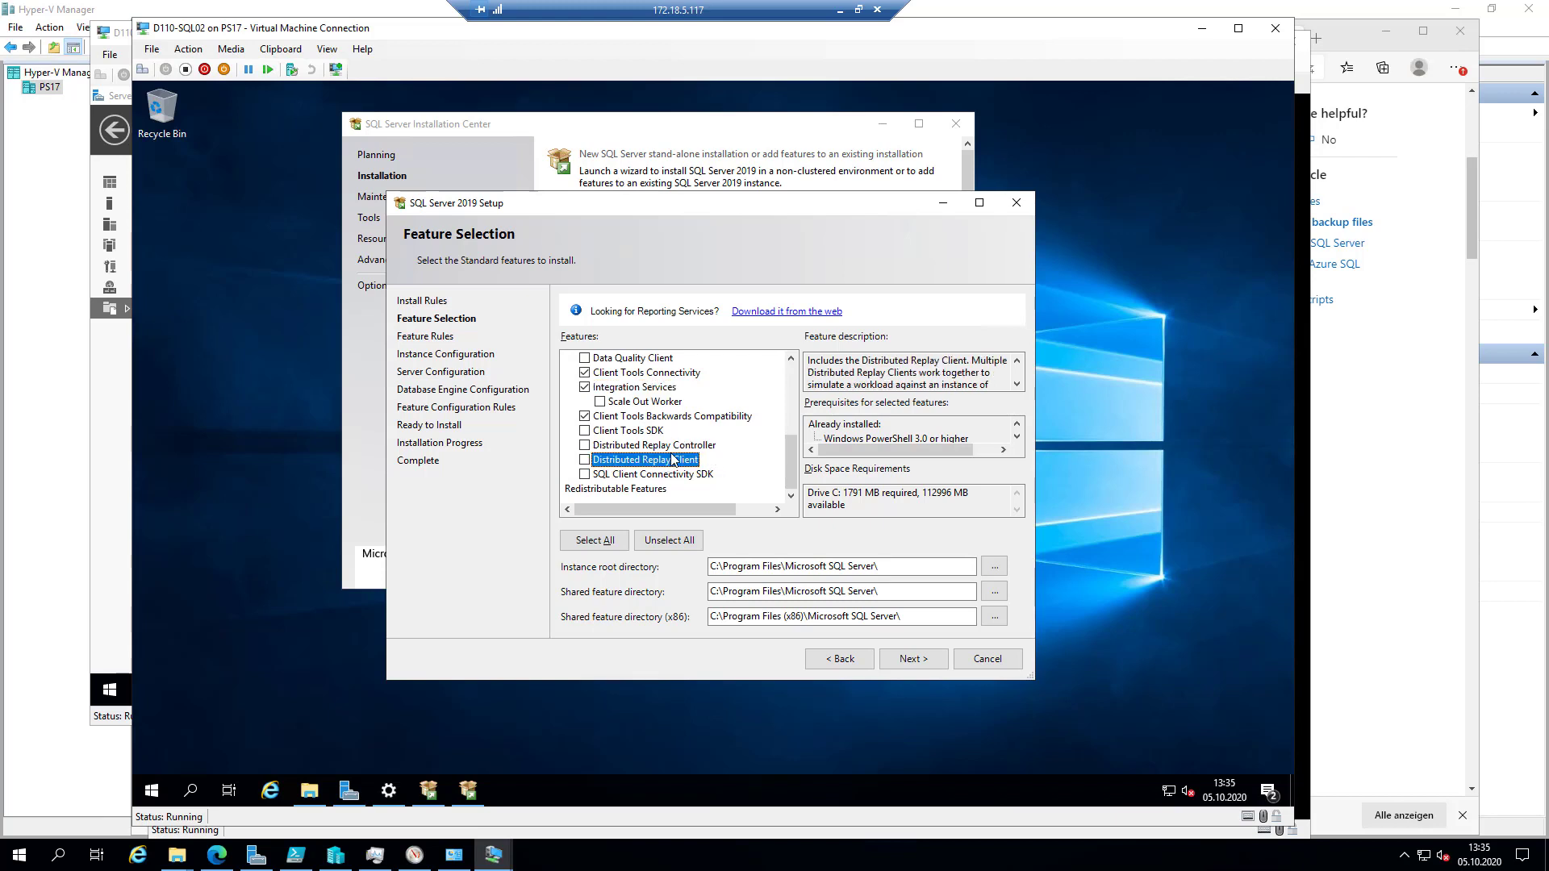
{"action": "left_click", "coordinate": [673, 446]}
{"action": "left_click", "coordinate": [671, 459]}
{"action": "left_click", "coordinate": [668, 475]}
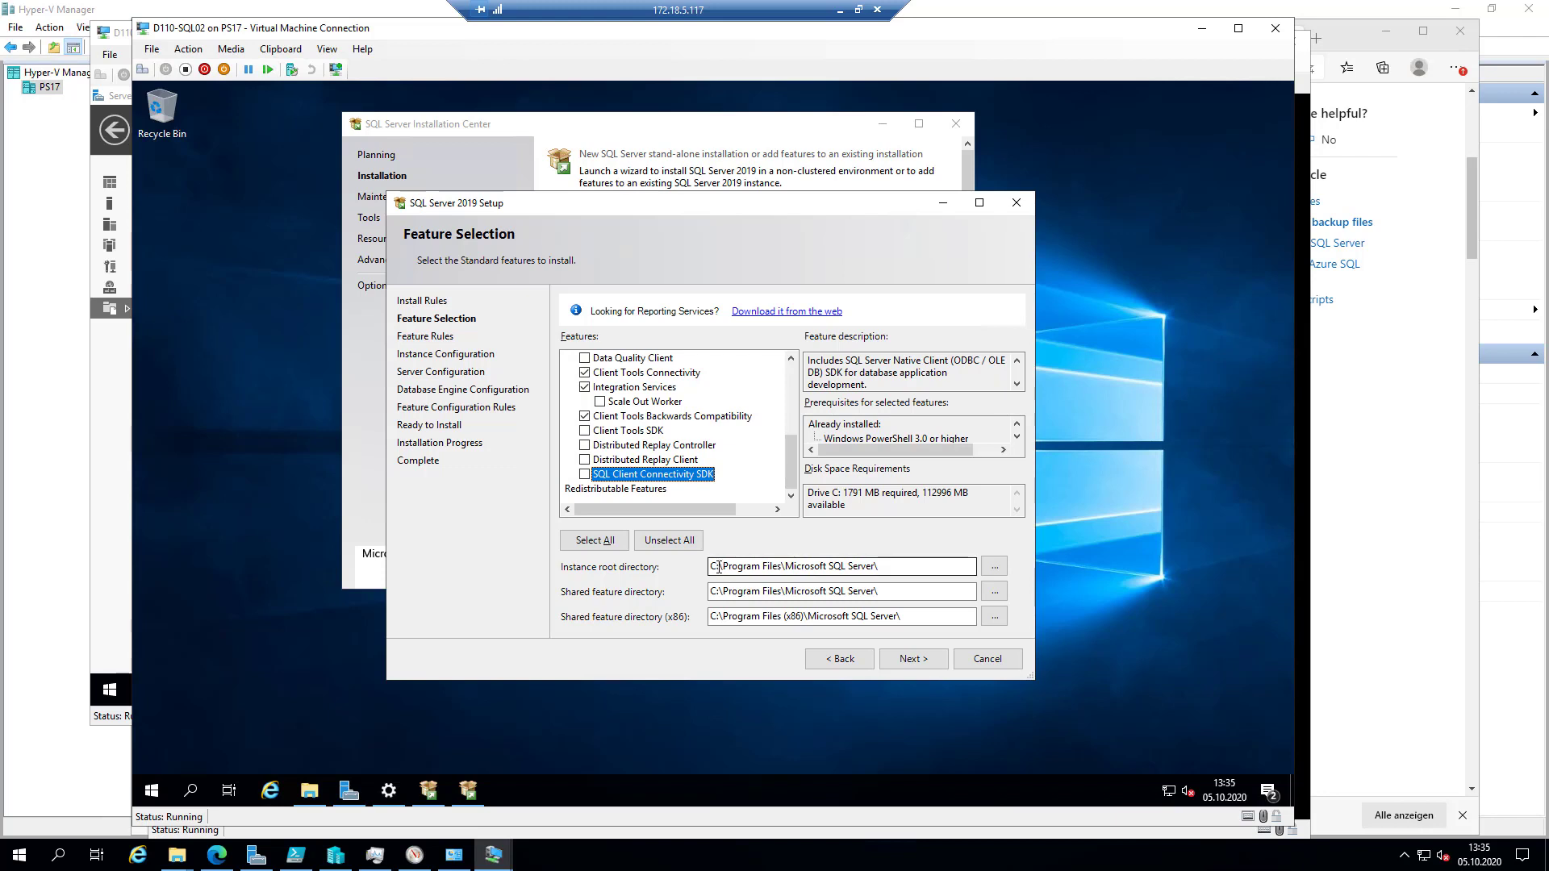
Set the instance root and both shared feature directories to drive e: and continue to Instance Configuration
{"action": "left_click_drag", "start_coordinate": [717, 569], "coordinate": [696, 570]}
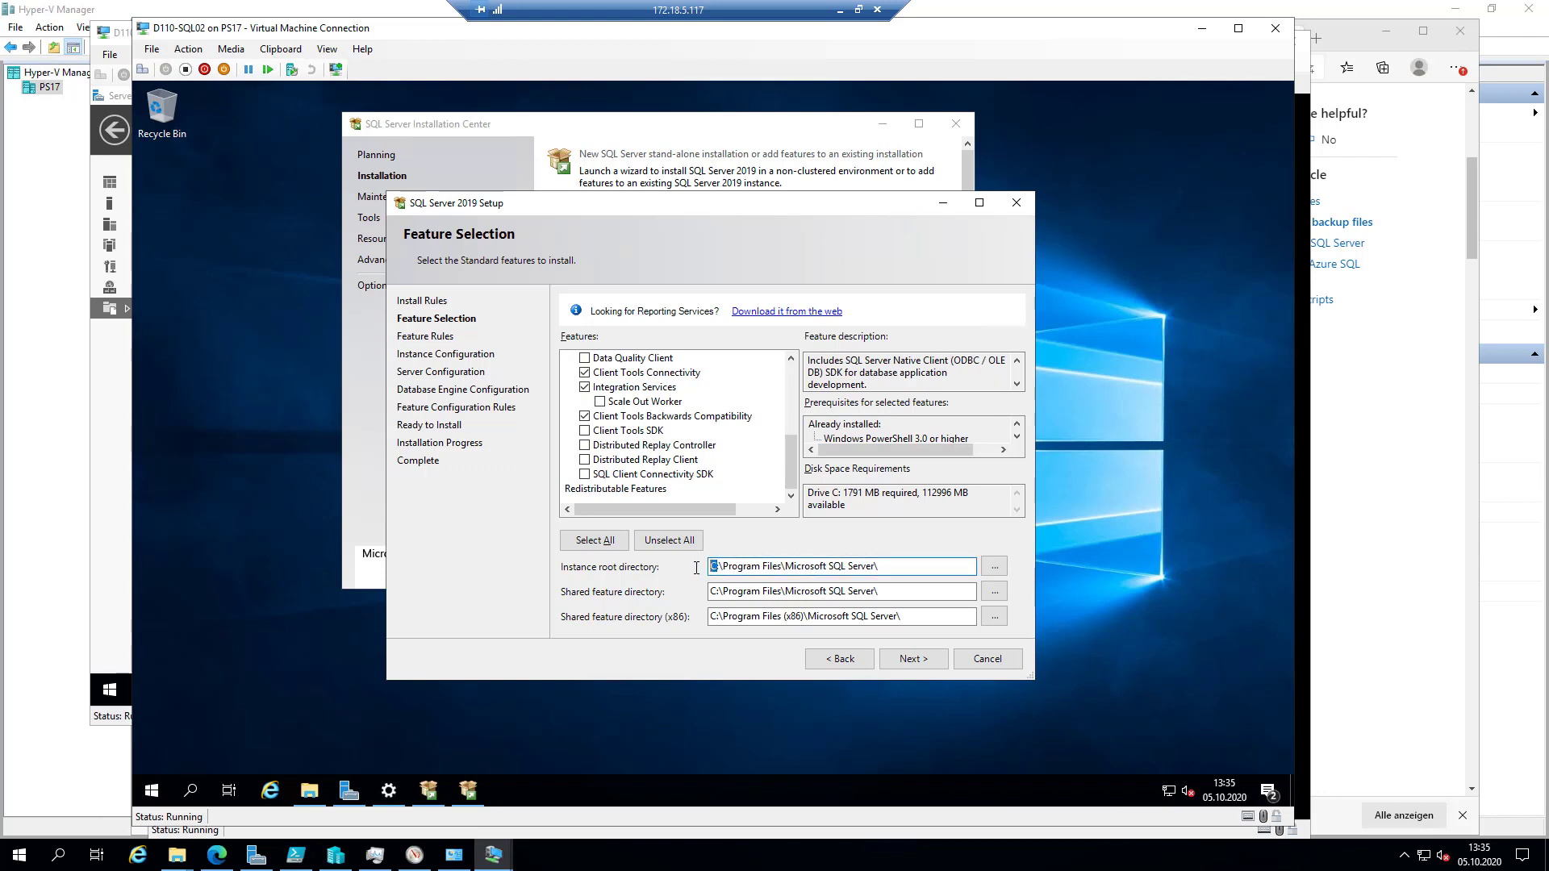
{"action": "type", "text": "e"}
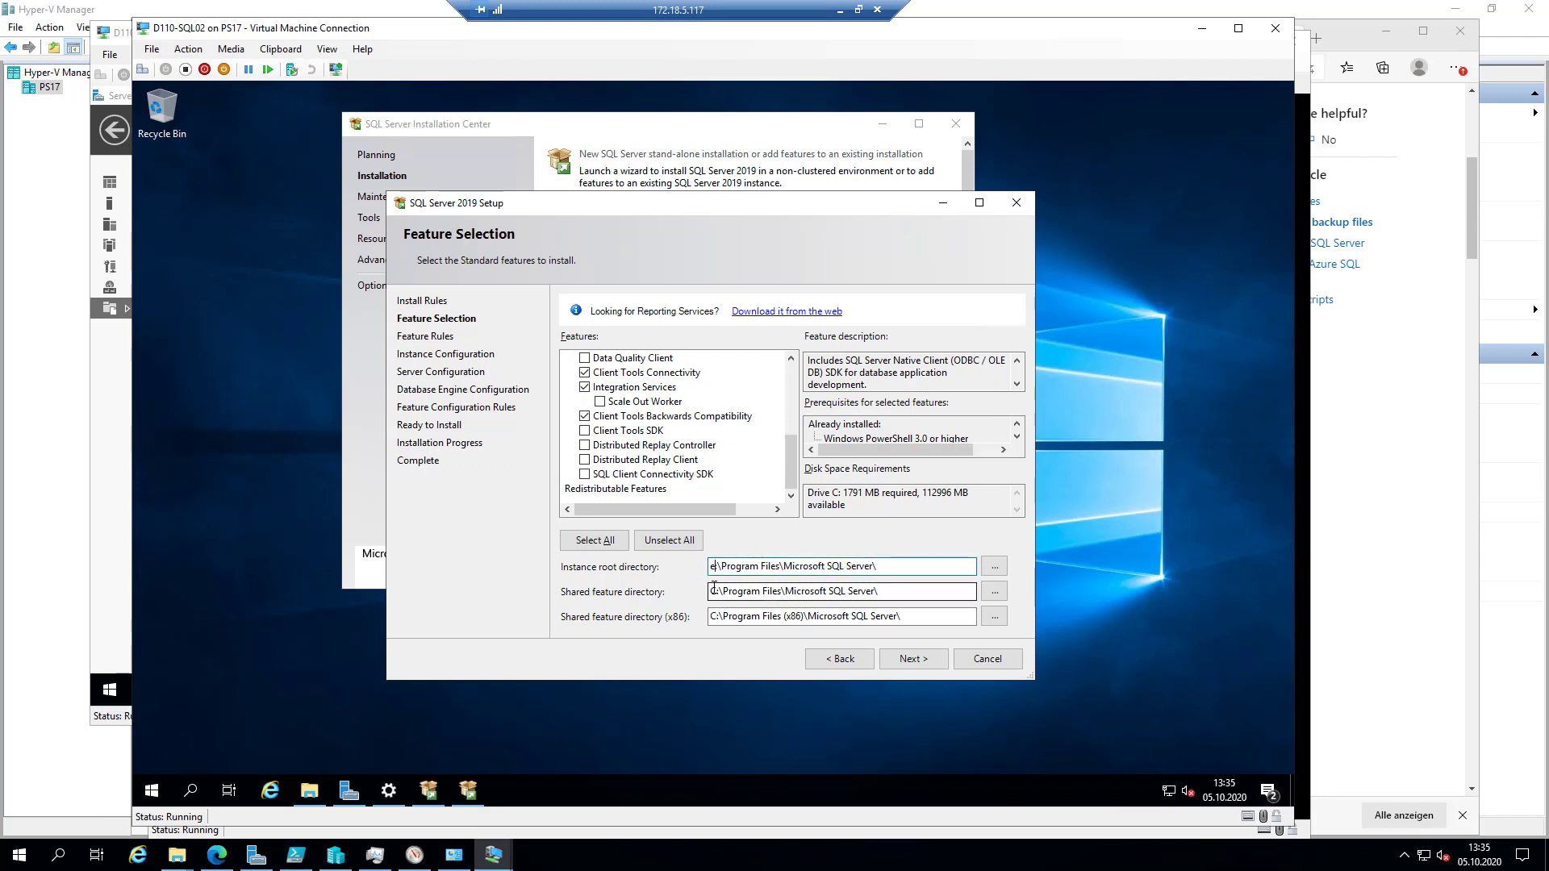
{"action": "left_click_drag", "start_coordinate": [718, 591], "coordinate": [700, 618]}
{"action": "type", "text": "erve"}
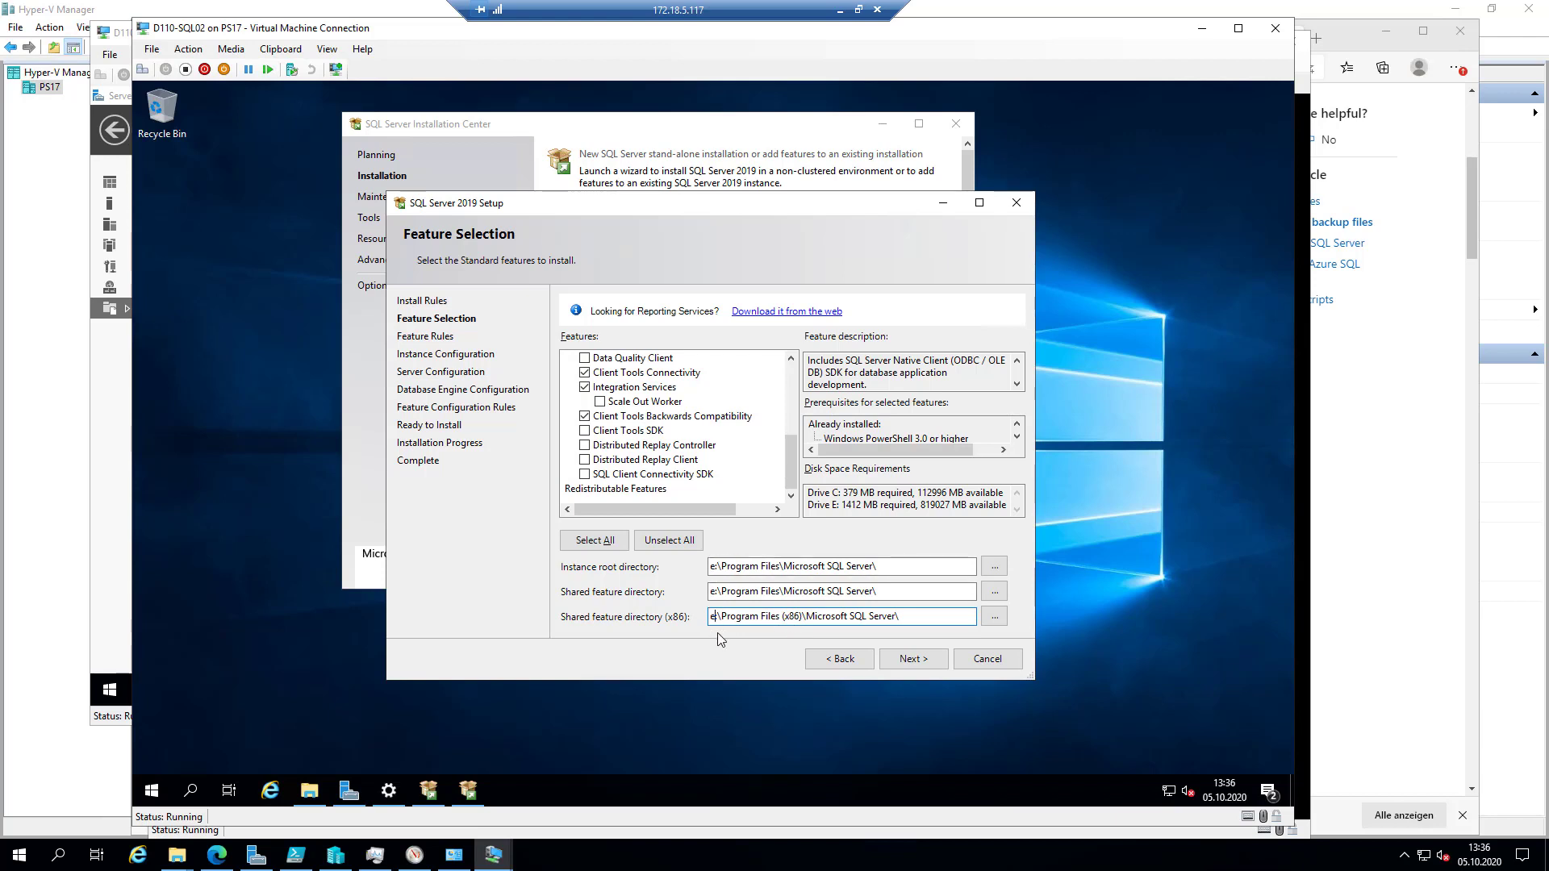
{"action": "left_click", "coordinate": [925, 661]}
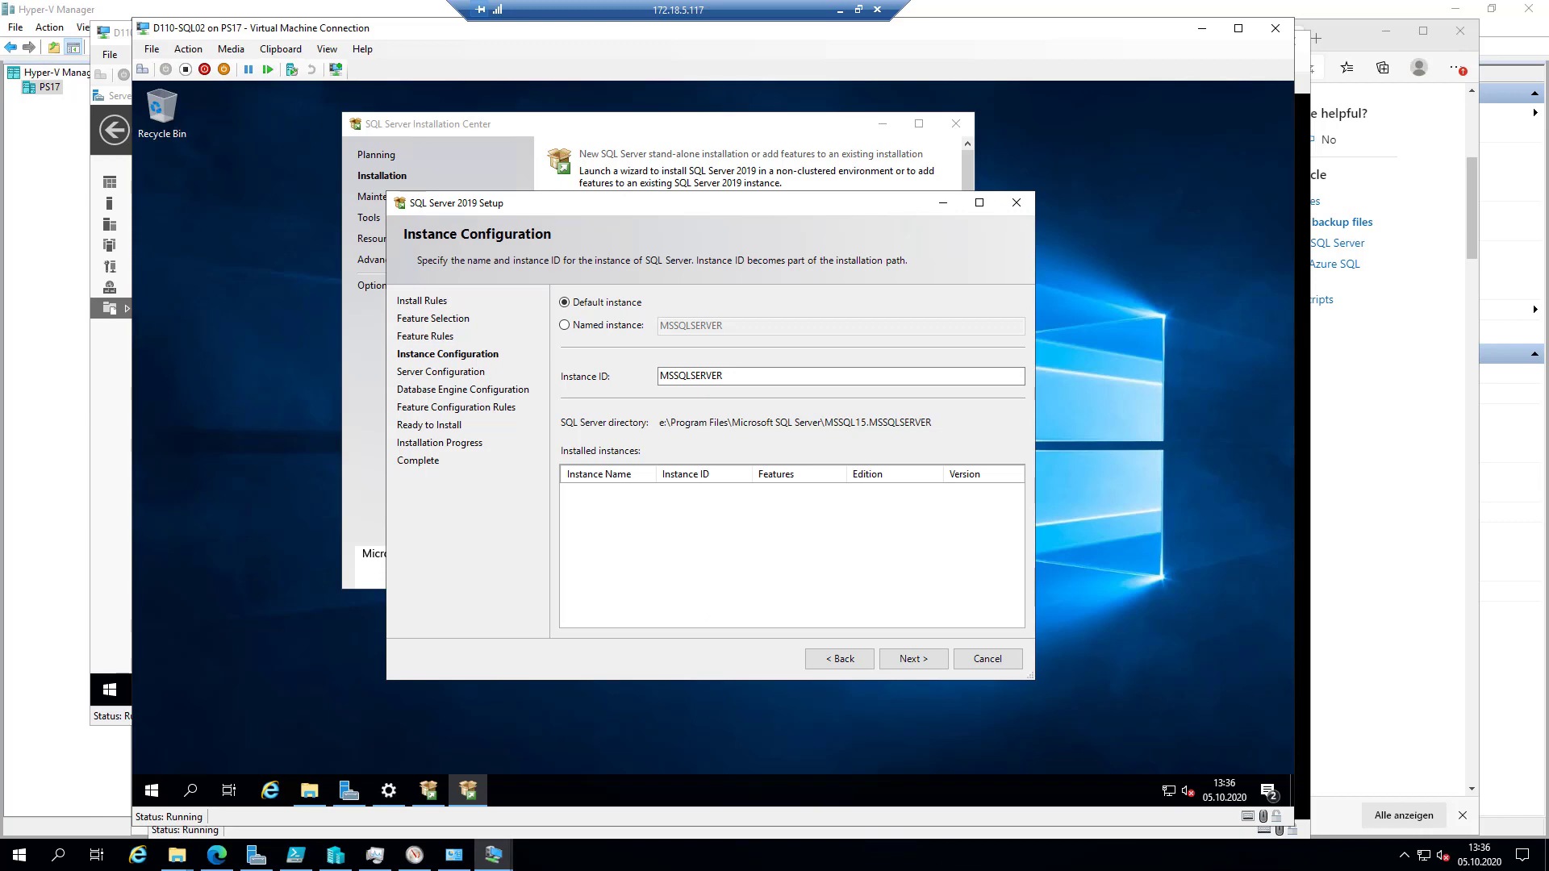
Keep the default instance MSSQLSERVER and set the SQL Server Agent service's startup type to Automatic
{"action": "left_click", "coordinate": [786, 867]}
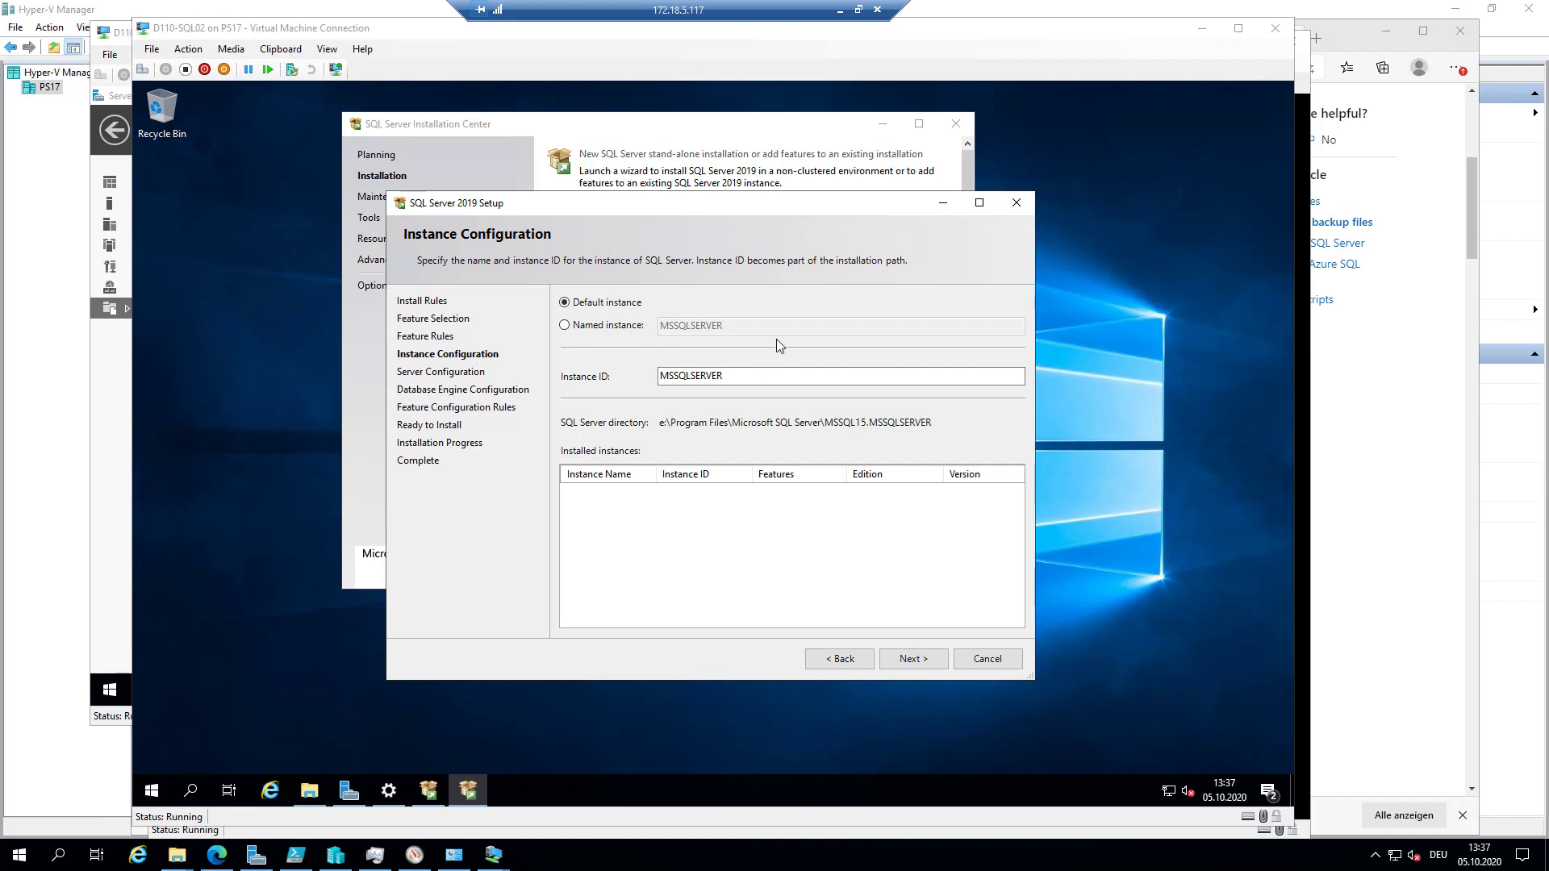
{"action": "left_click", "coordinate": [907, 659]}
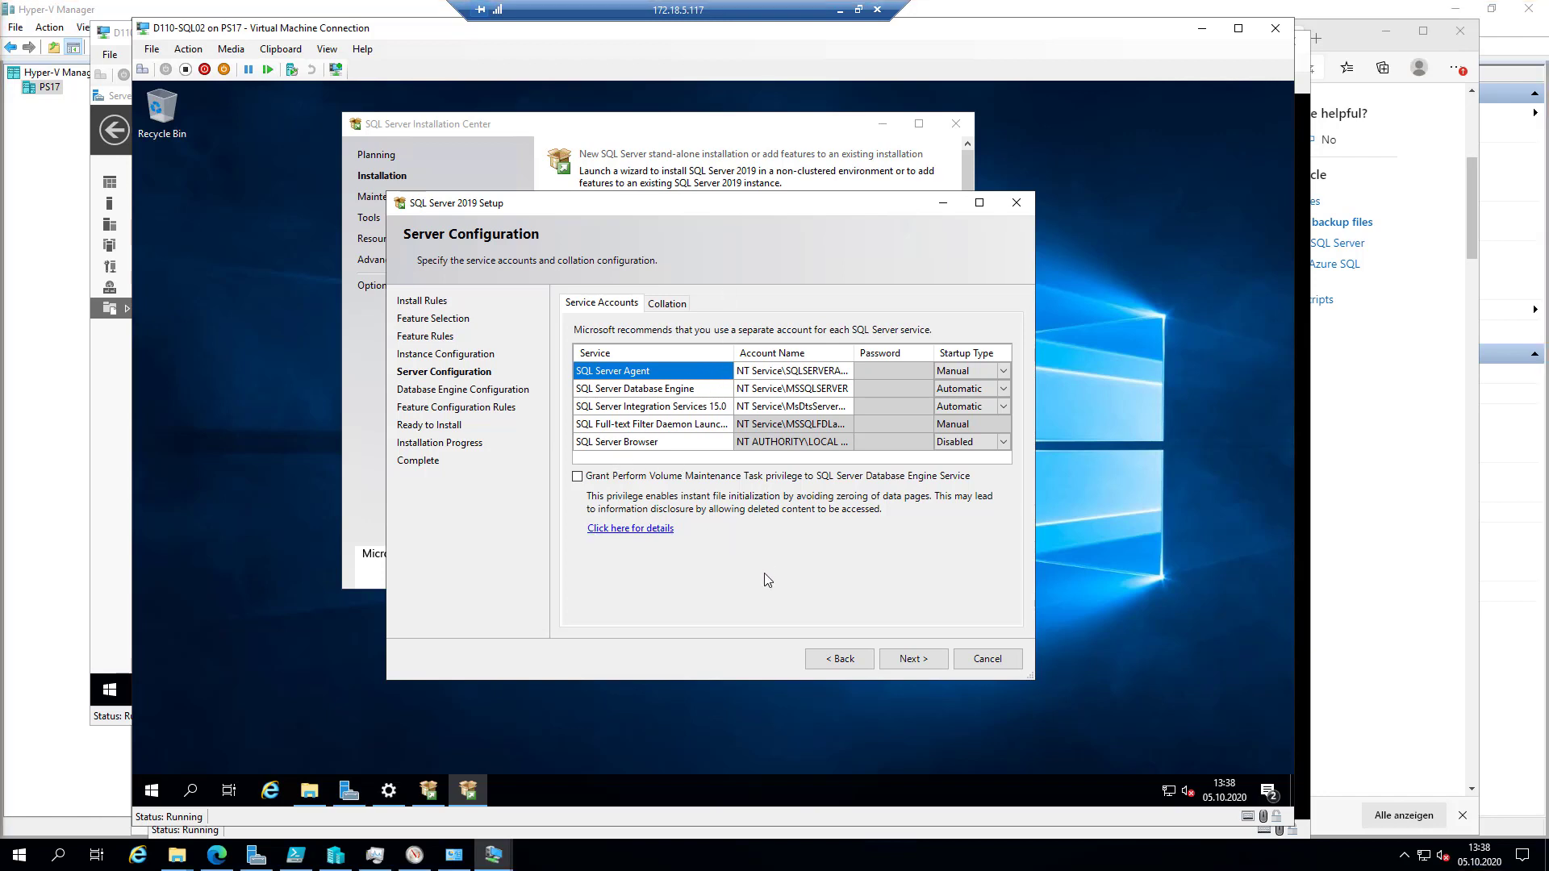
{"action": "left_click", "coordinate": [1005, 371]}
{"action": "left_click", "coordinate": [972, 386]}
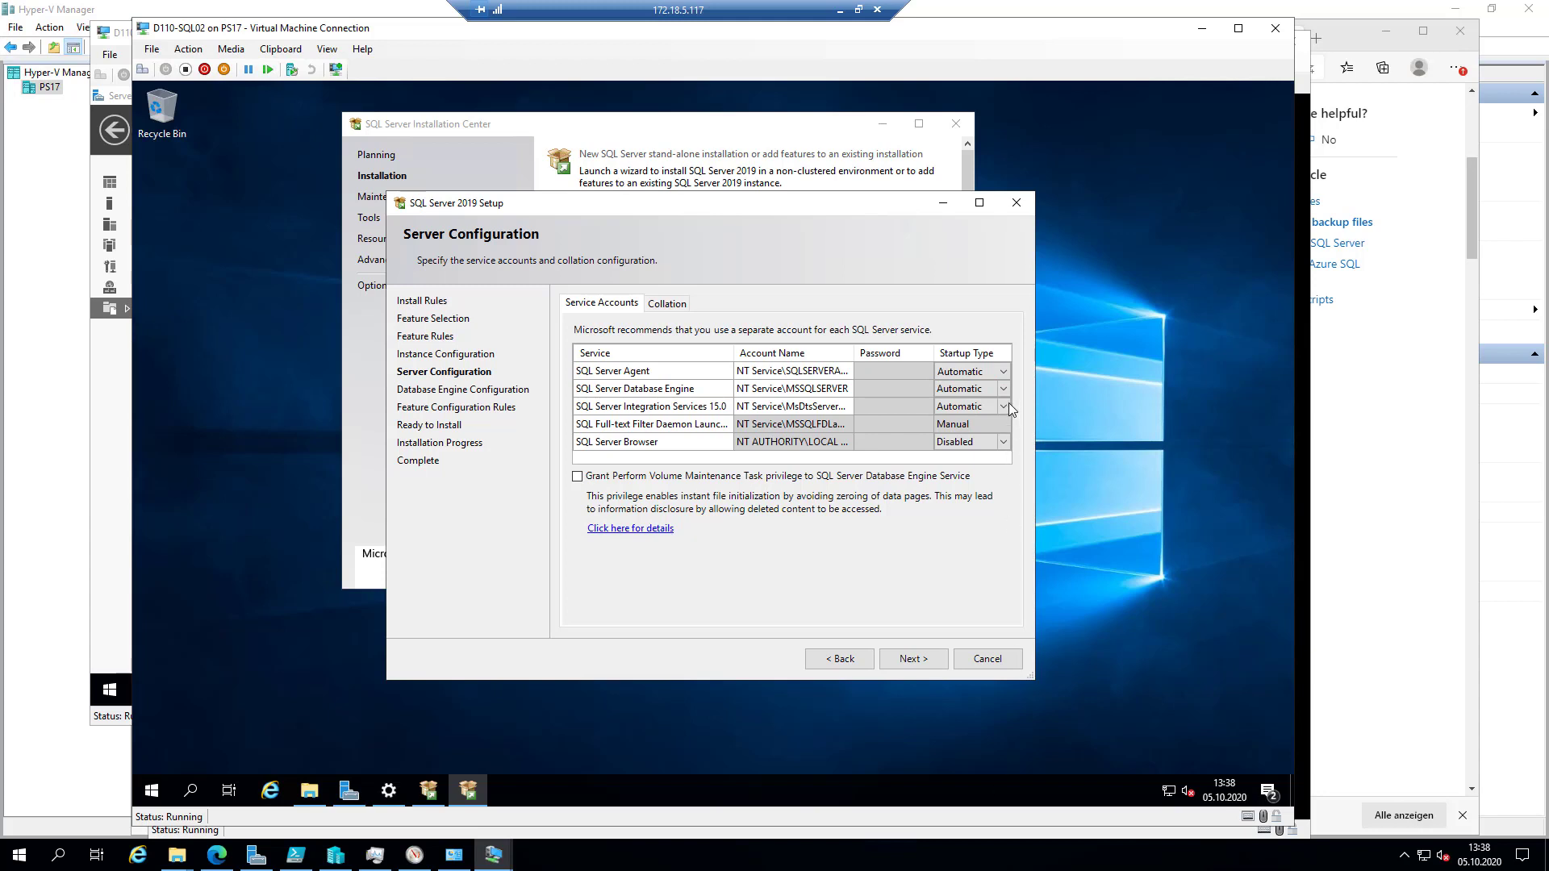
{"action": "left_click", "coordinate": [1004, 372]}
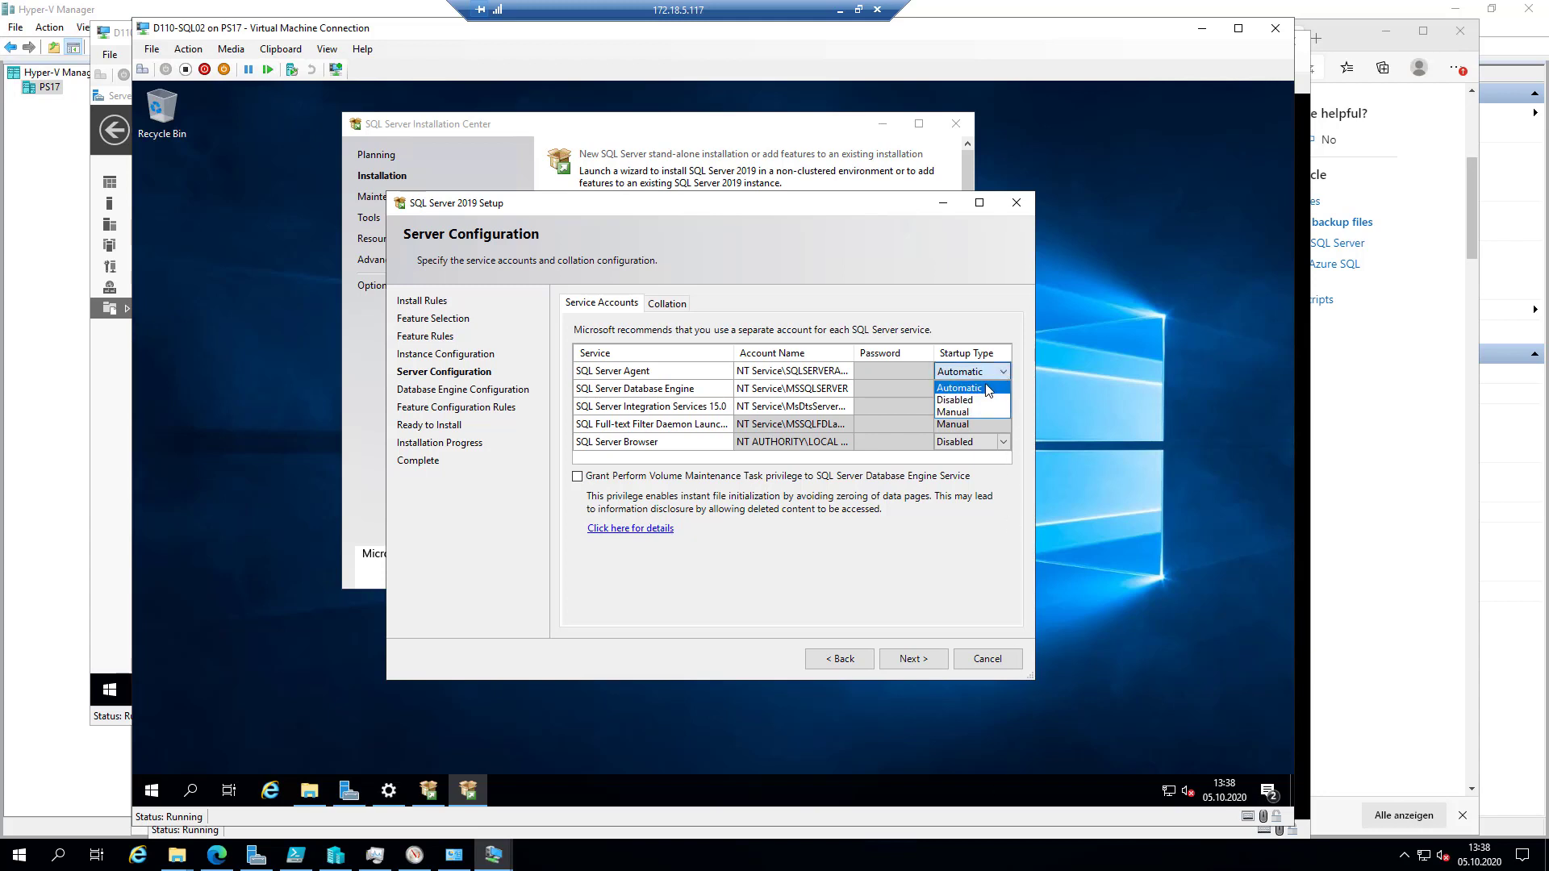
{"action": "left_click", "coordinate": [988, 388]}
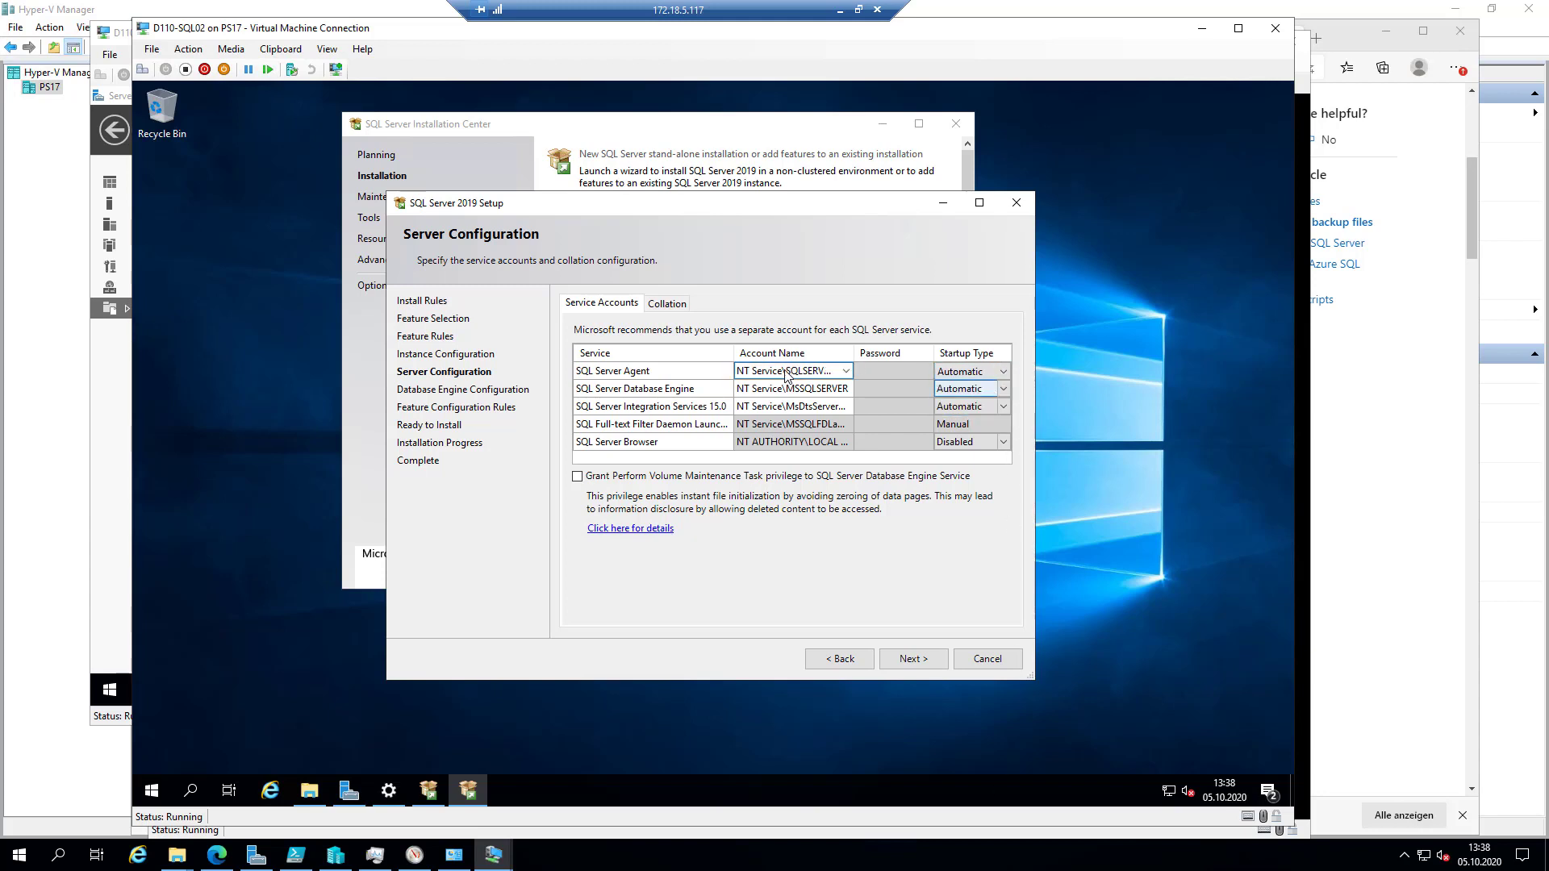
Examine the SQL Server Agent account name options and the SQL Server Browser service settings
{"action": "left_click", "coordinate": [850, 375]}
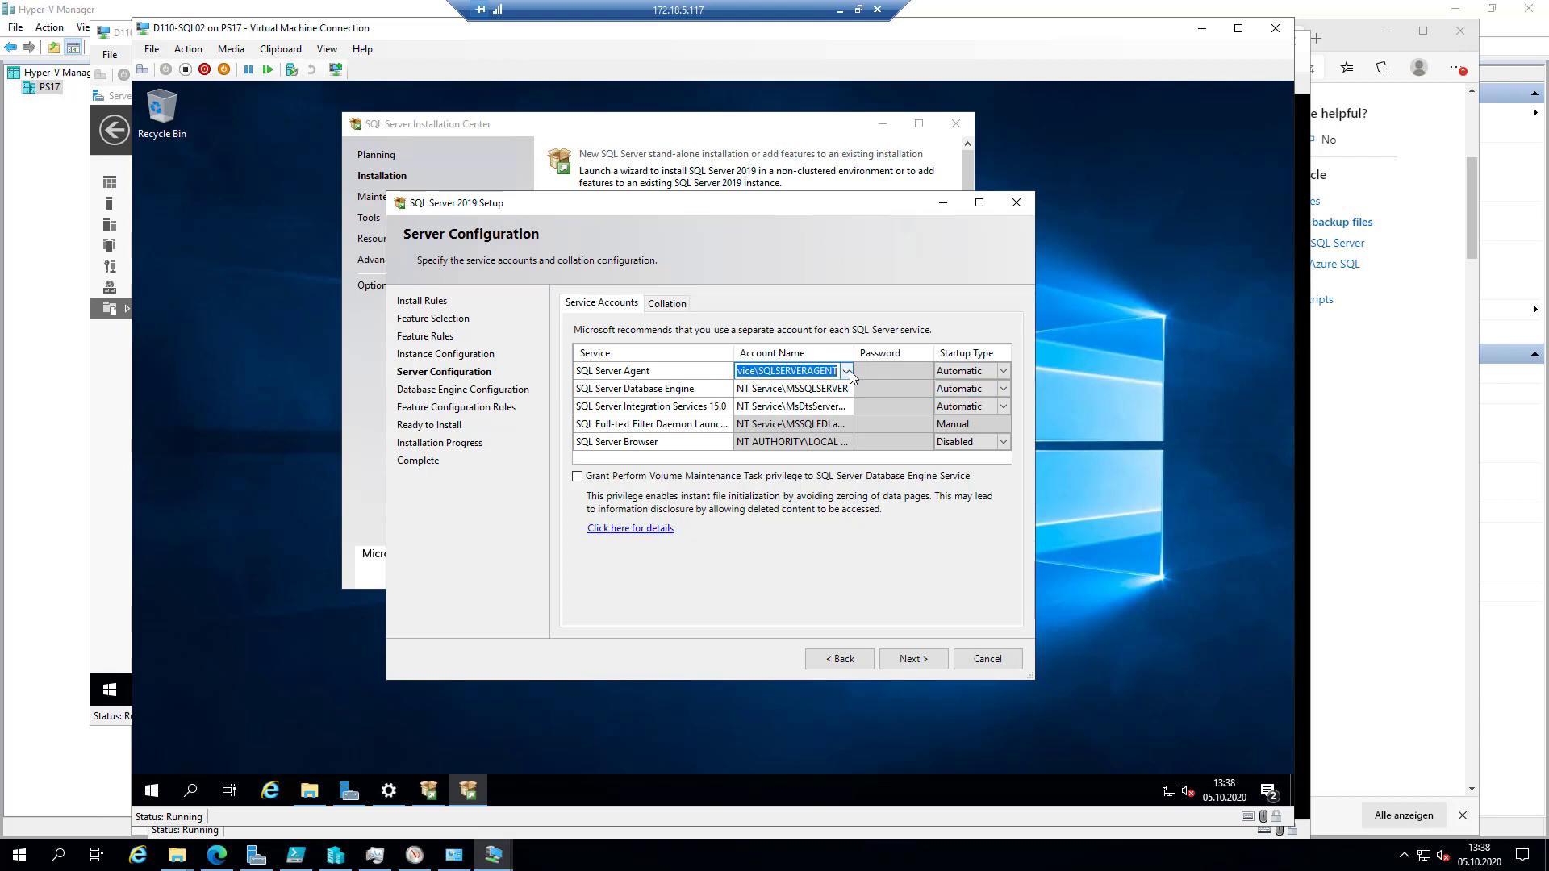
{"action": "left_click", "coordinate": [846, 372]}
{"action": "left_click", "coordinate": [846, 371]}
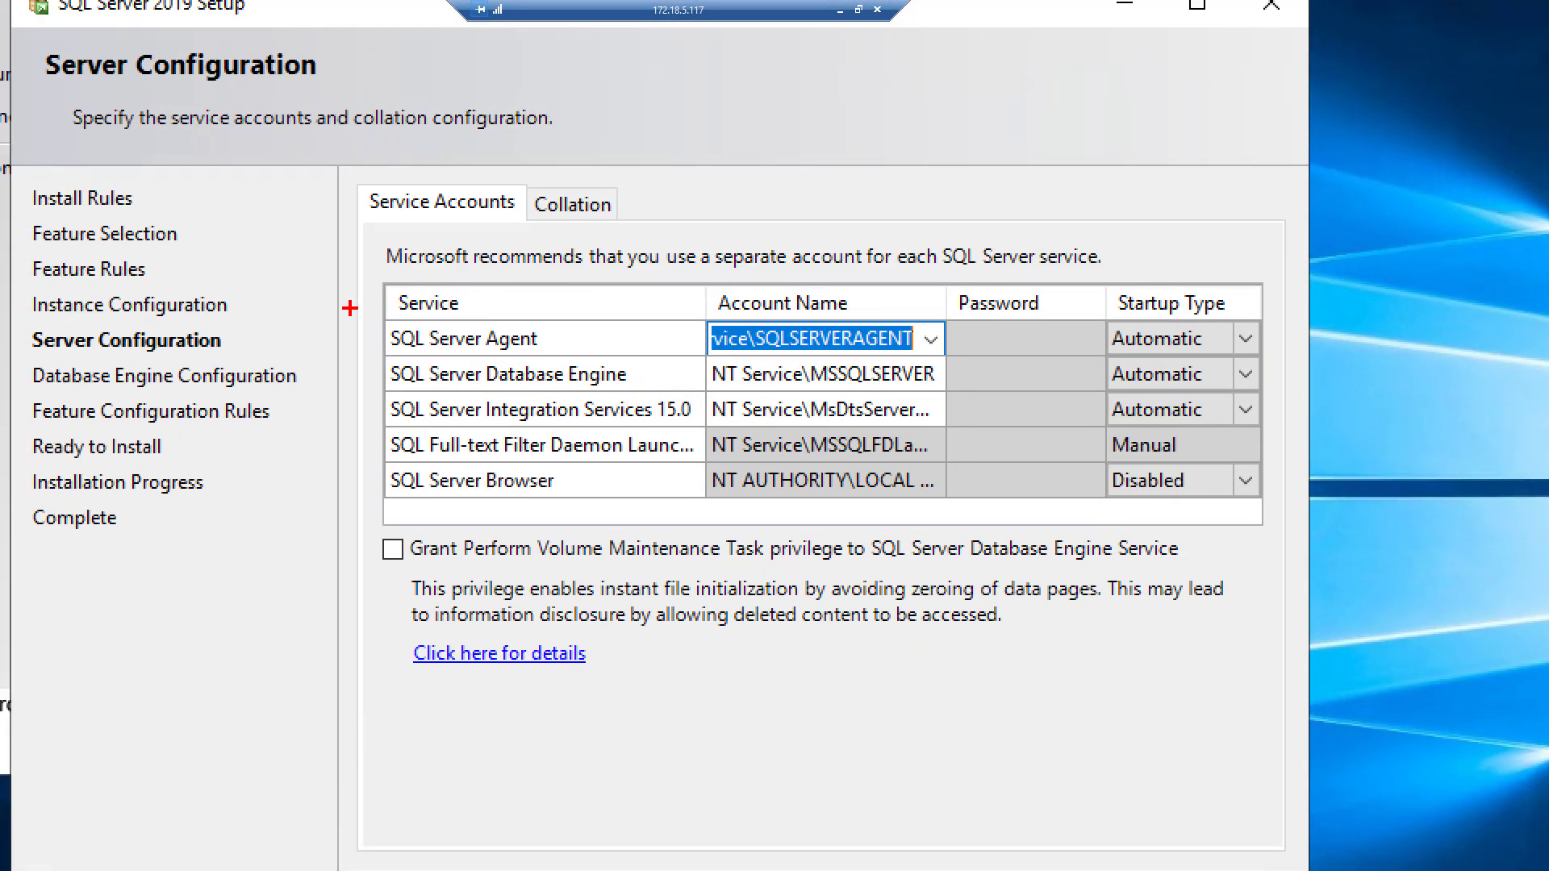
{"action": "left_click_drag", "start_coordinate": [355, 313], "coordinate": [717, 350]}
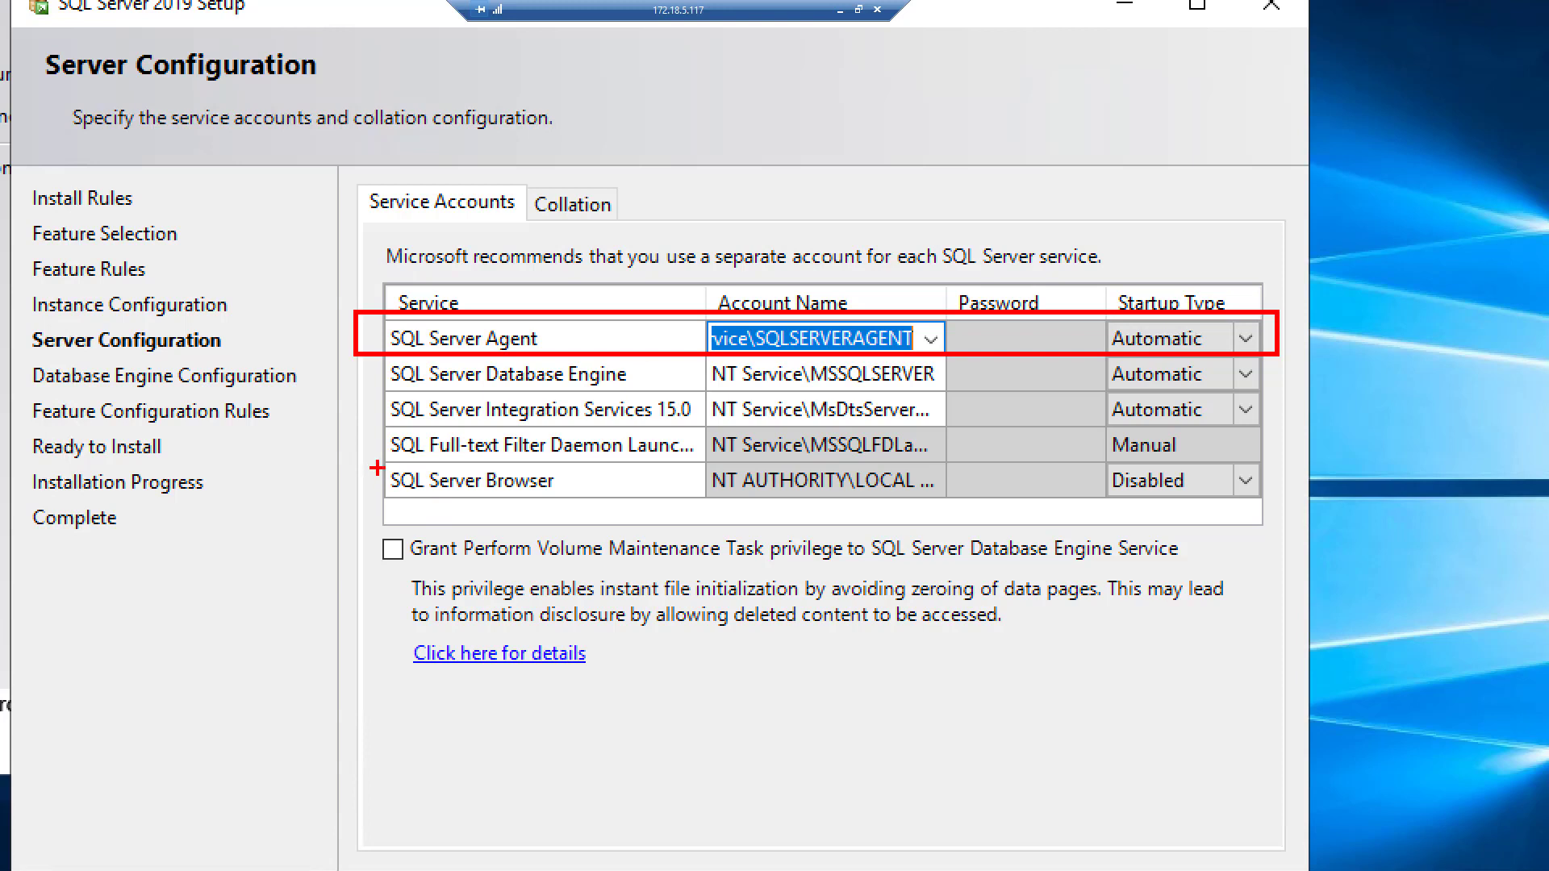
{"action": "mouse_move", "coordinate": [379, 459]}
{"action": "left_mouse_down"}
{"action": "mouse_move", "coordinate": [617, 496]}
{"action": "mouse_move", "coordinate": [1280, 507]}
{"action": "left_mouse_up"}
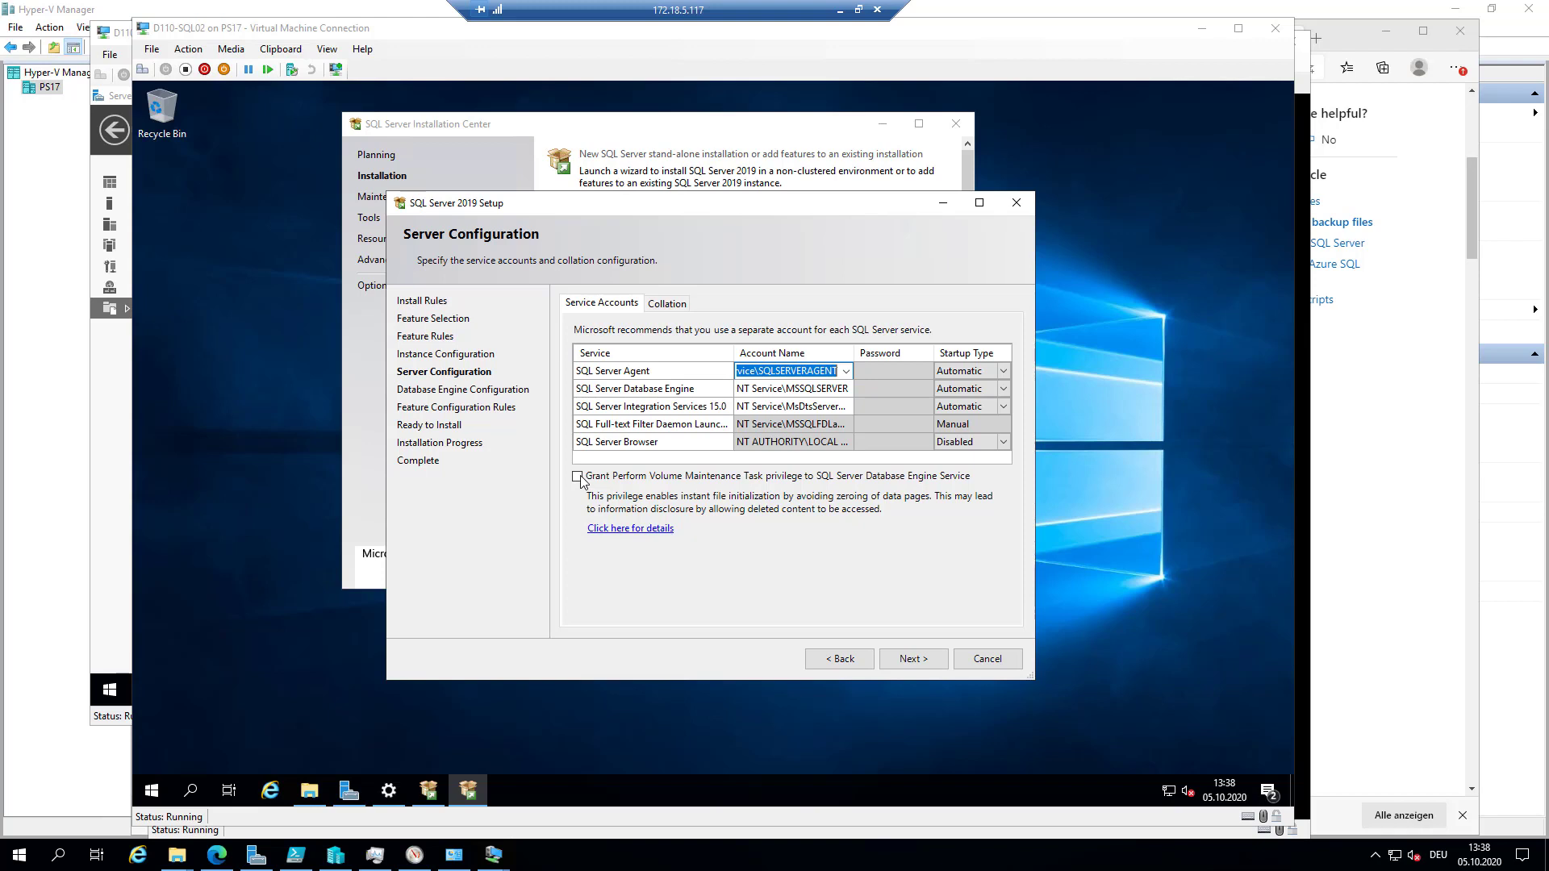
Toggle the Perform Volume Maintenance Task privilege for the Database Engine service and review the Database Engine collation
{"action": "left_click", "coordinate": [580, 479]}
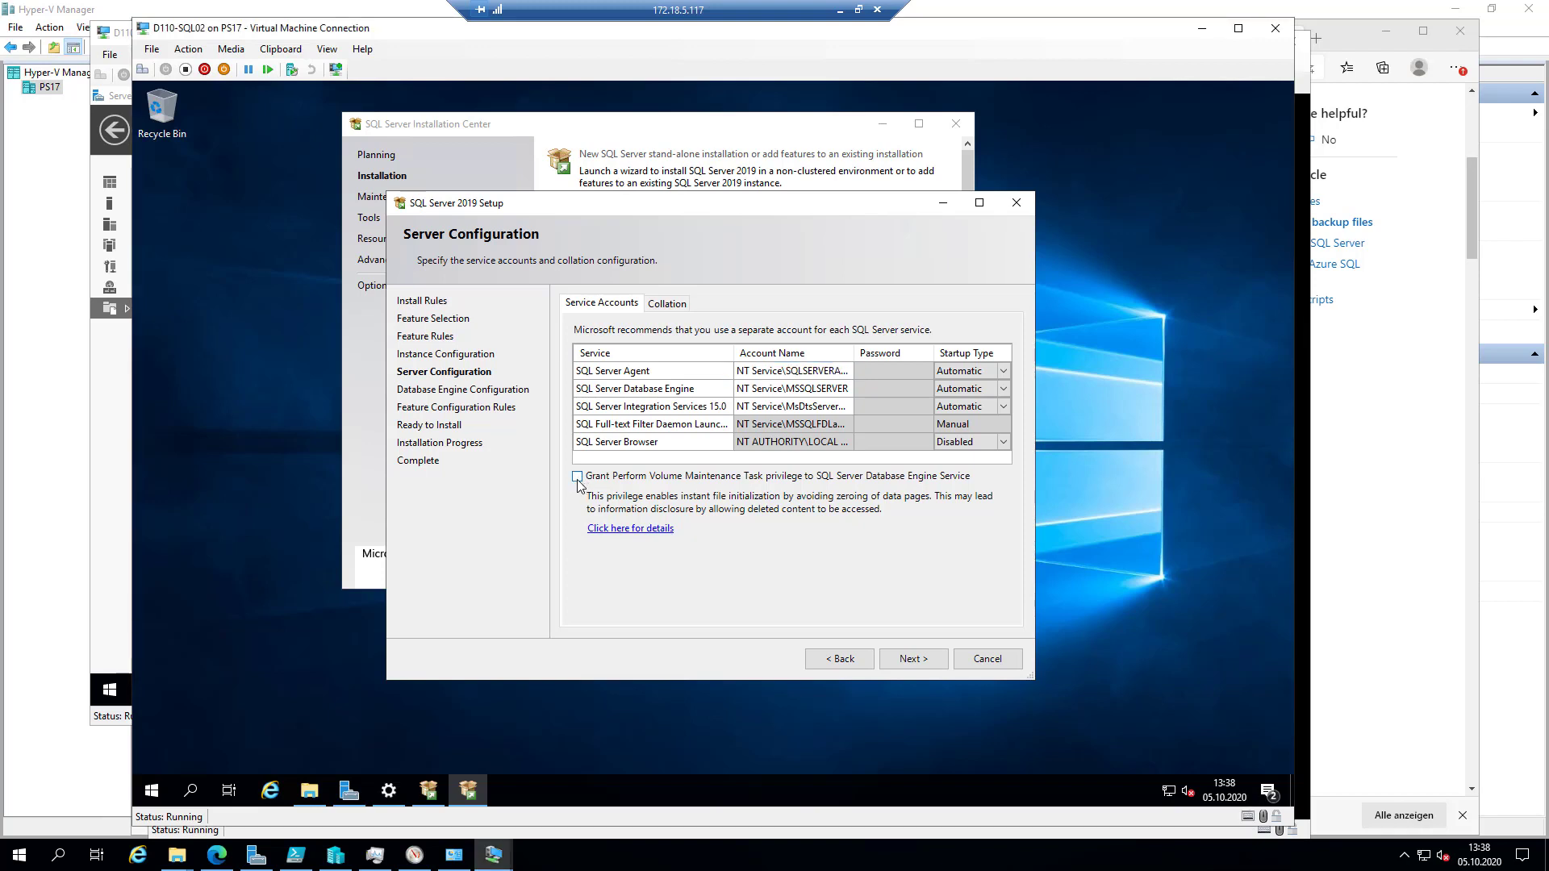
{"action": "left_click", "coordinate": [577, 479]}
{"action": "left_click", "coordinate": [577, 479]}
{"action": "left_click", "coordinate": [659, 304]}
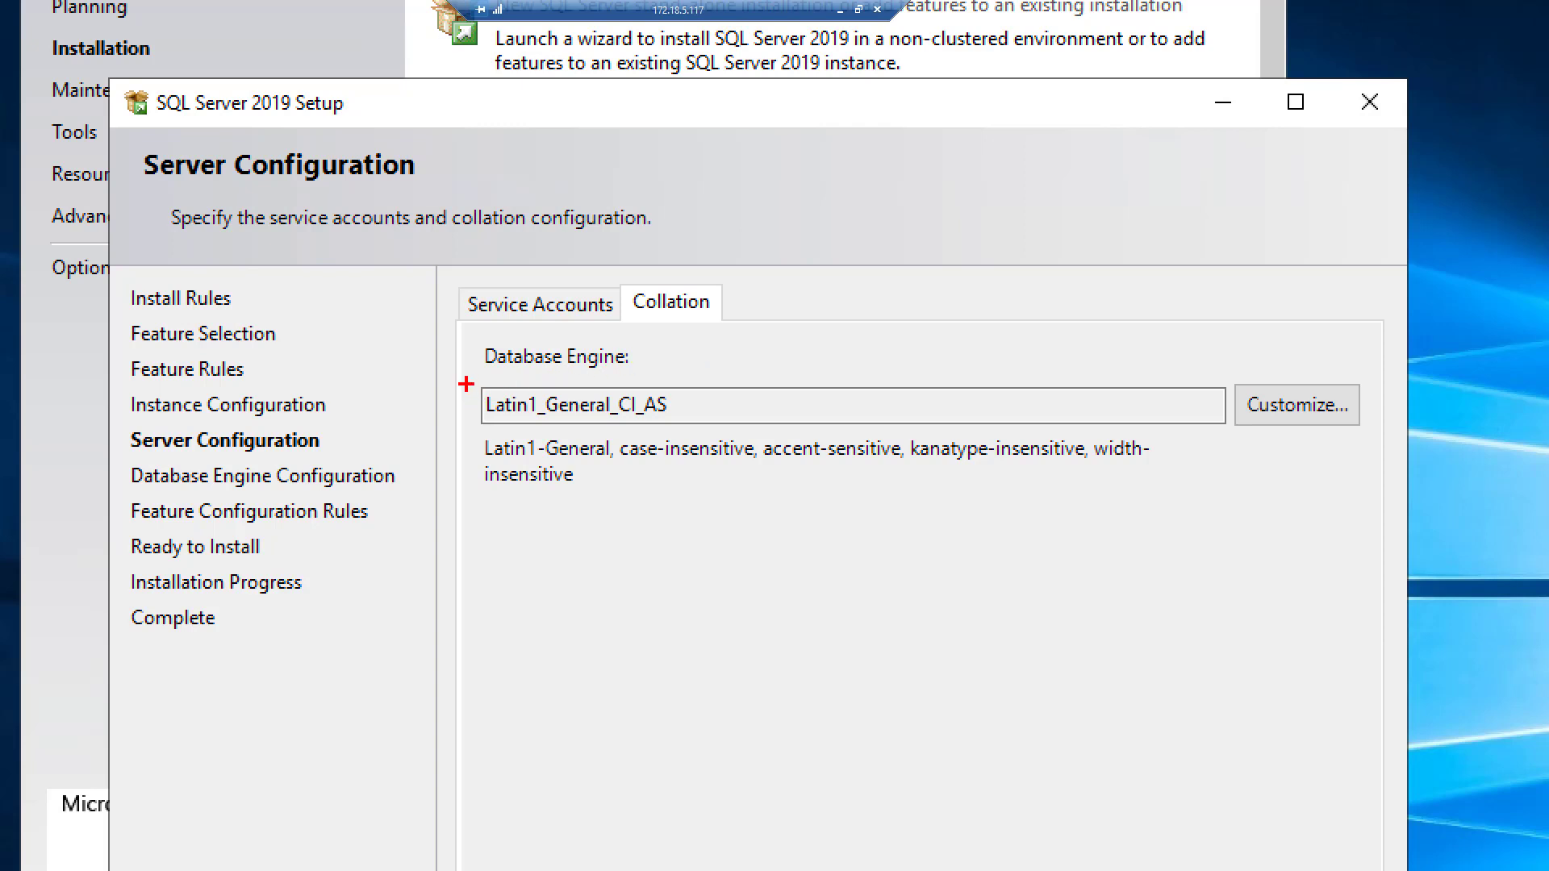
{"action": "mouse_move", "coordinate": [466, 379]}
{"action": "left_mouse_down"}
{"action": "mouse_move", "coordinate": [551, 422]}
{"action": "mouse_move", "coordinate": [734, 422]}
{"action": "mouse_move", "coordinate": [720, 428]}
{"action": "left_mouse_up"}
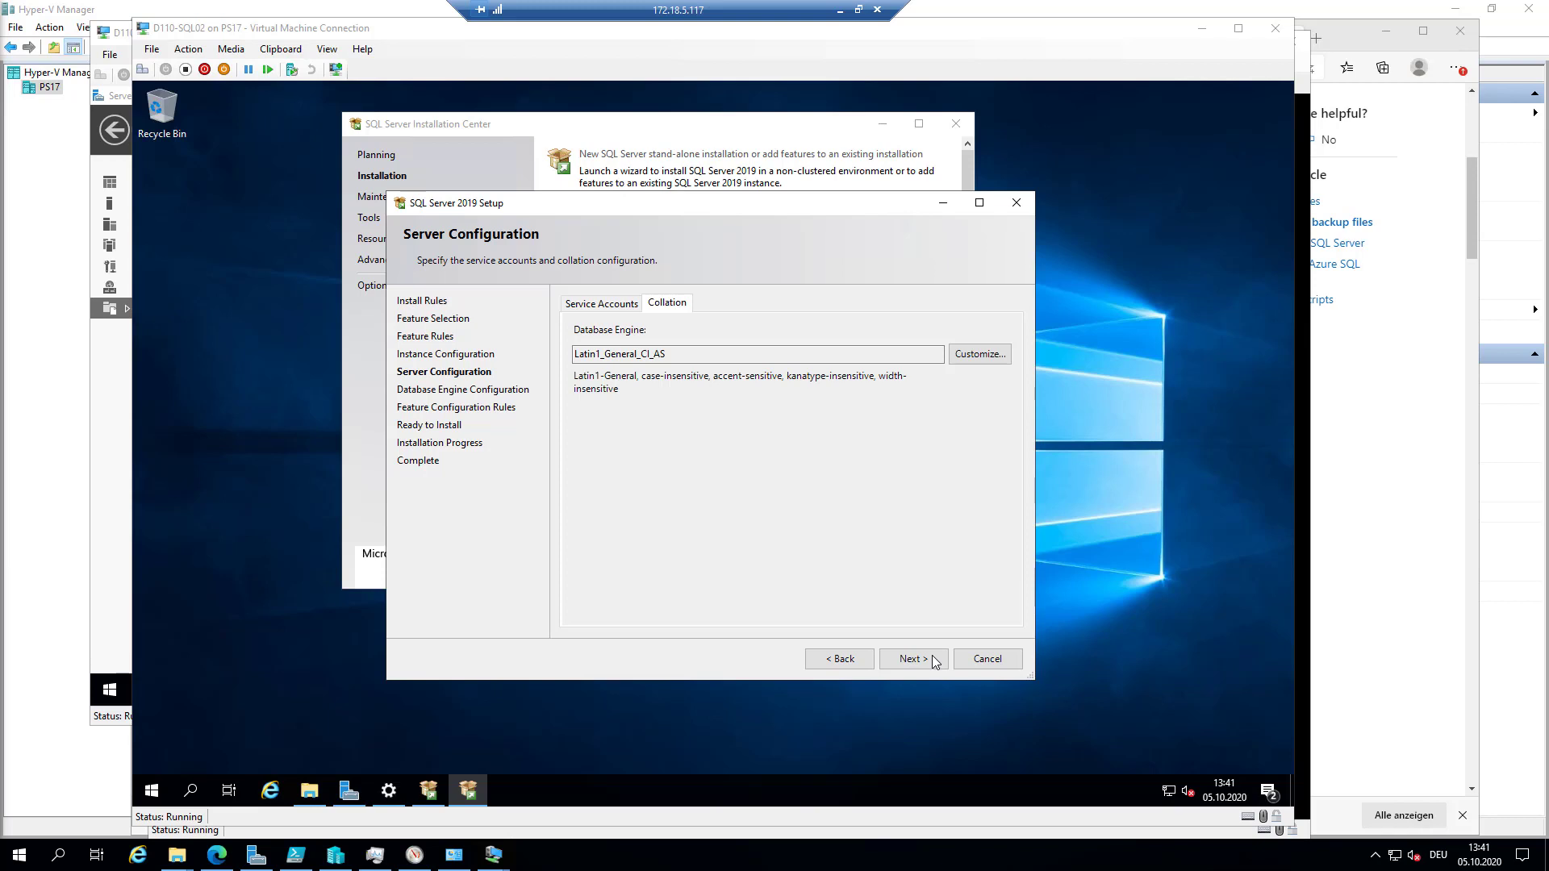
Keep the service account and collation settings and continue to Database Engine Configuration
{"action": "left_click", "coordinate": [874, 573]}
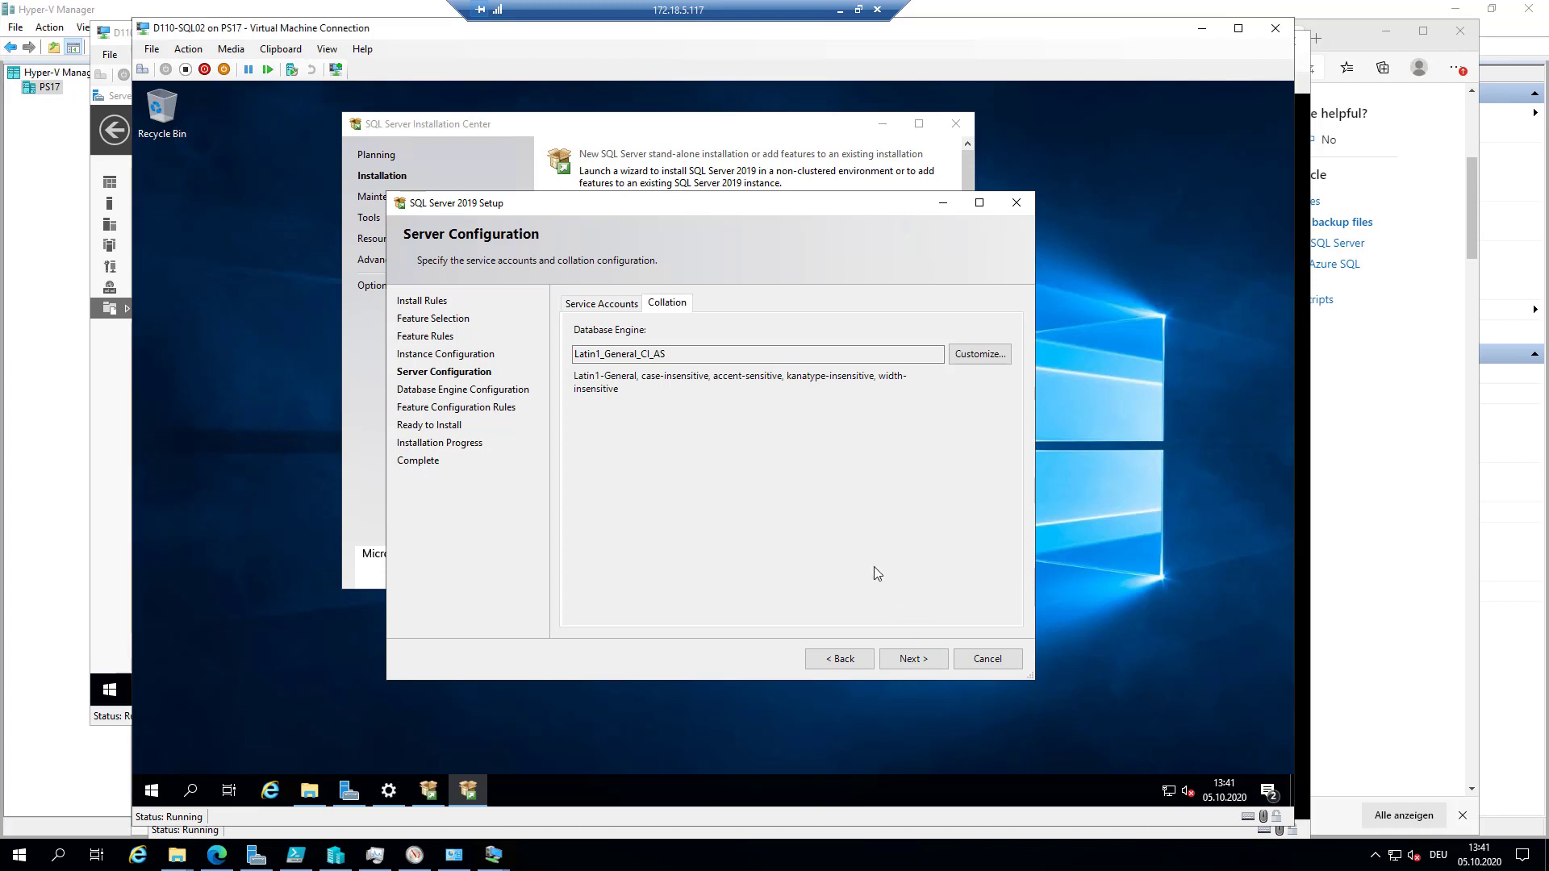
{"action": "left_click", "coordinate": [610, 304]}
{"action": "left_click", "coordinate": [922, 659]}
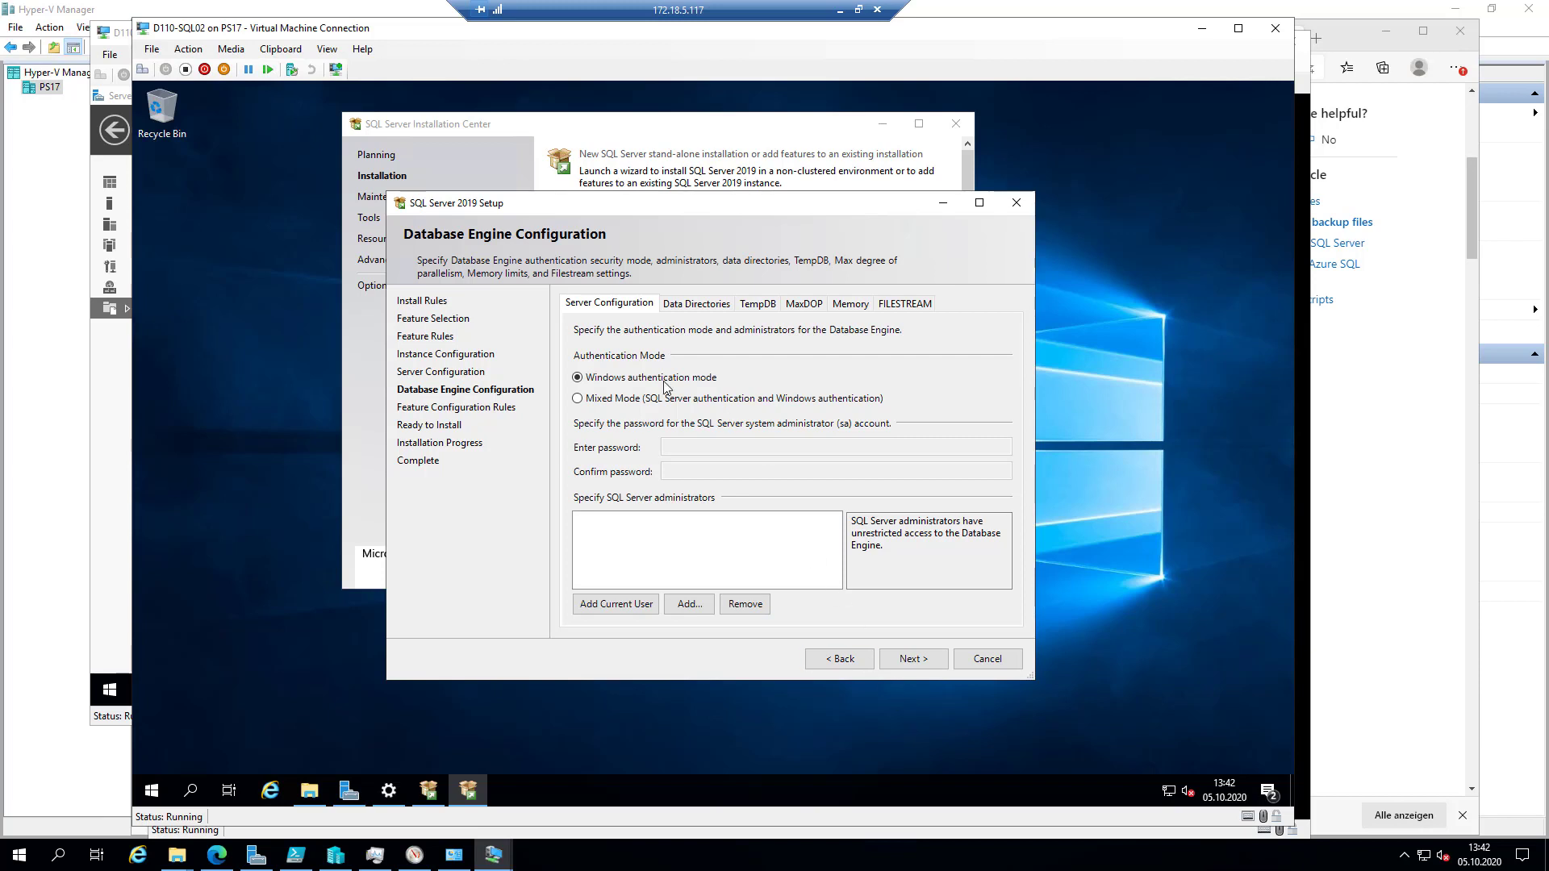
Choose Mixed Mode authentication and enter and confirm the password for the sa account
{"action": "left_click", "coordinate": [653, 404]}
{"action": "left_click", "coordinate": [694, 445]}
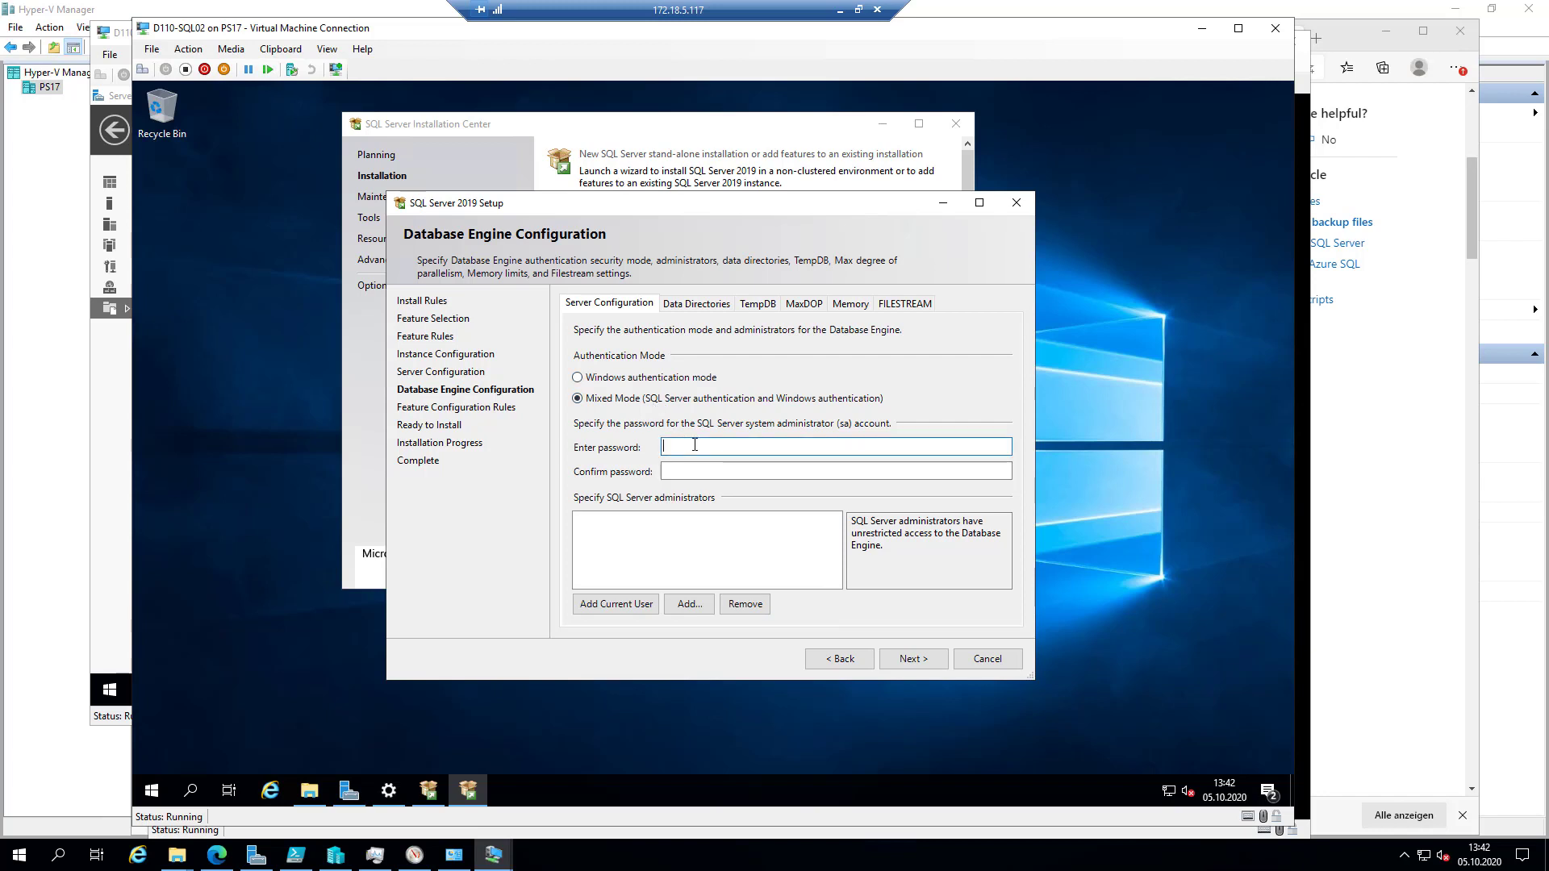
{"action": "type", "text": "••••••••"}
{"action": "key", "text": "Tab"}
{"action": "type", "text": "••••••••"}
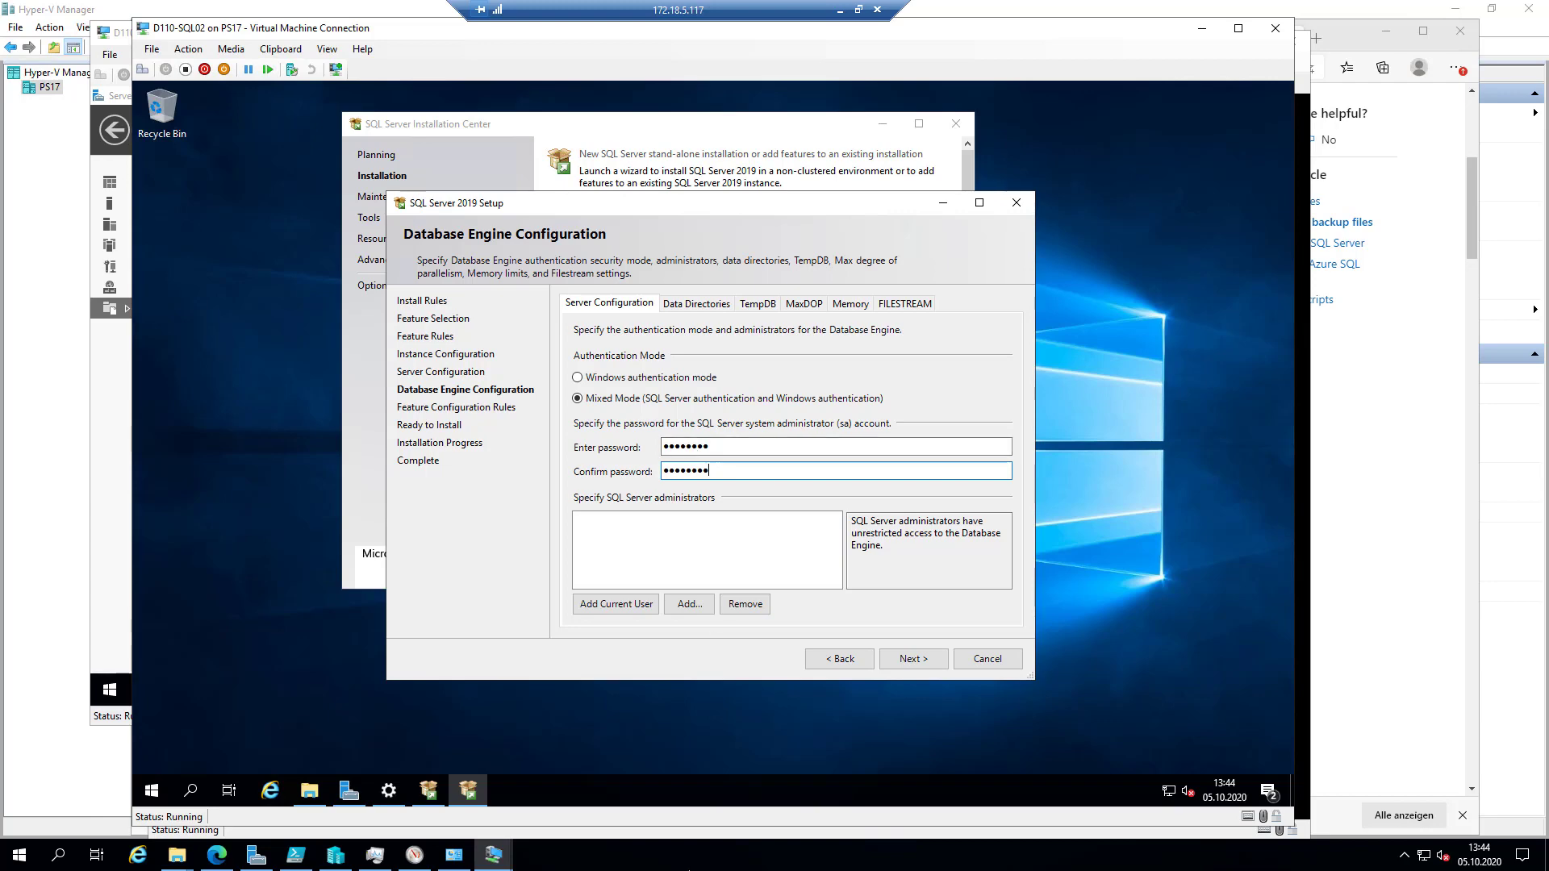
Switch to Active Directory Users and Computers on D110-SRV11 and create a global security group named SQL Admins in MH
{"action": "mouse_move", "coordinate": [492, 855]}
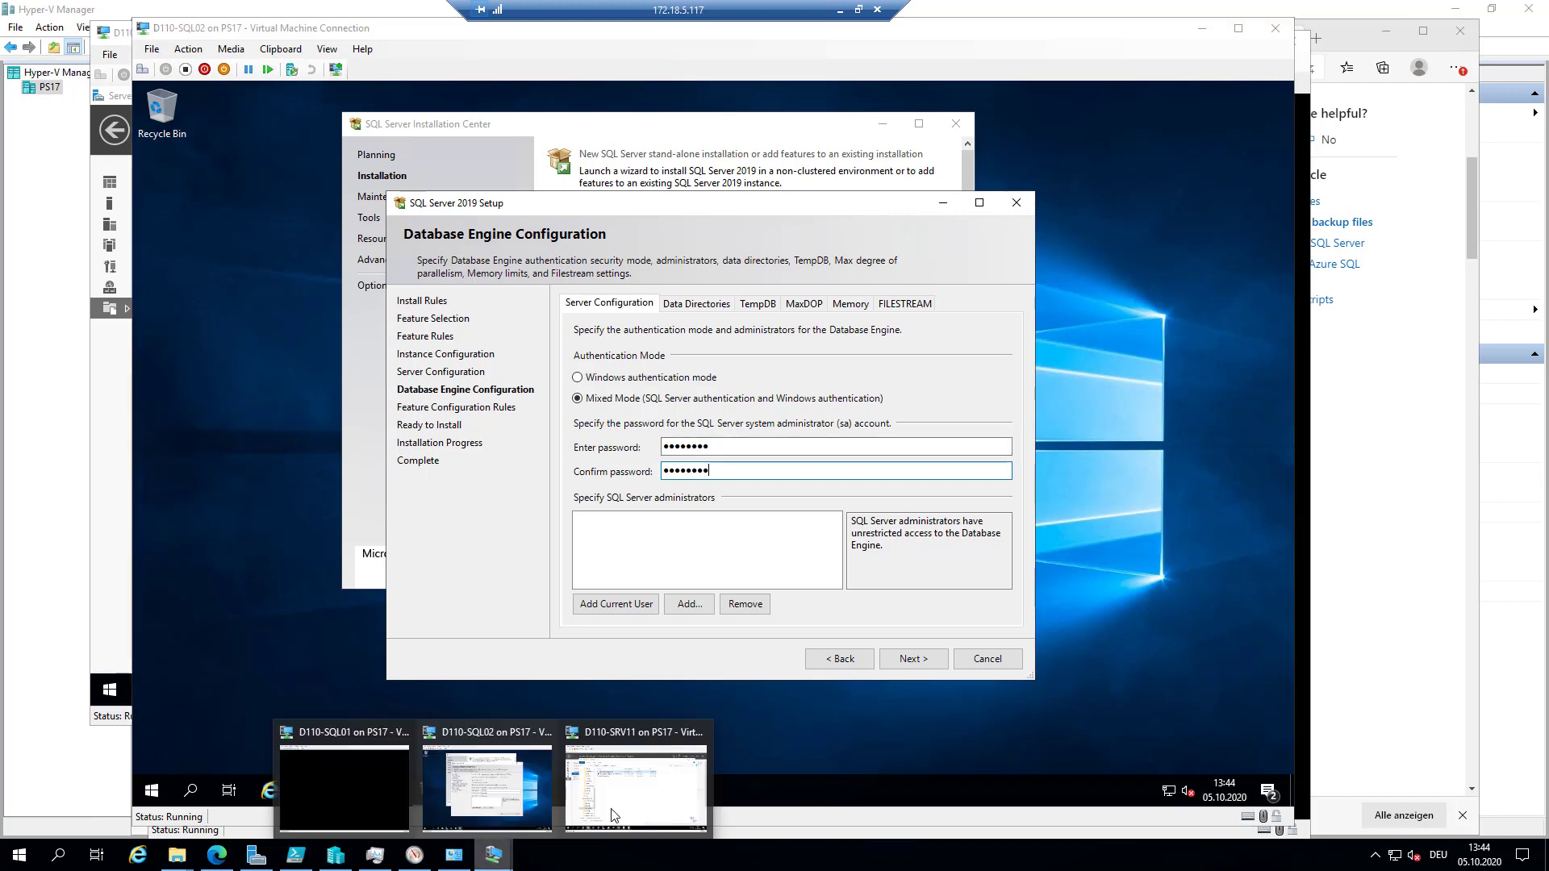
{"action": "left_click", "coordinate": [668, 780]}
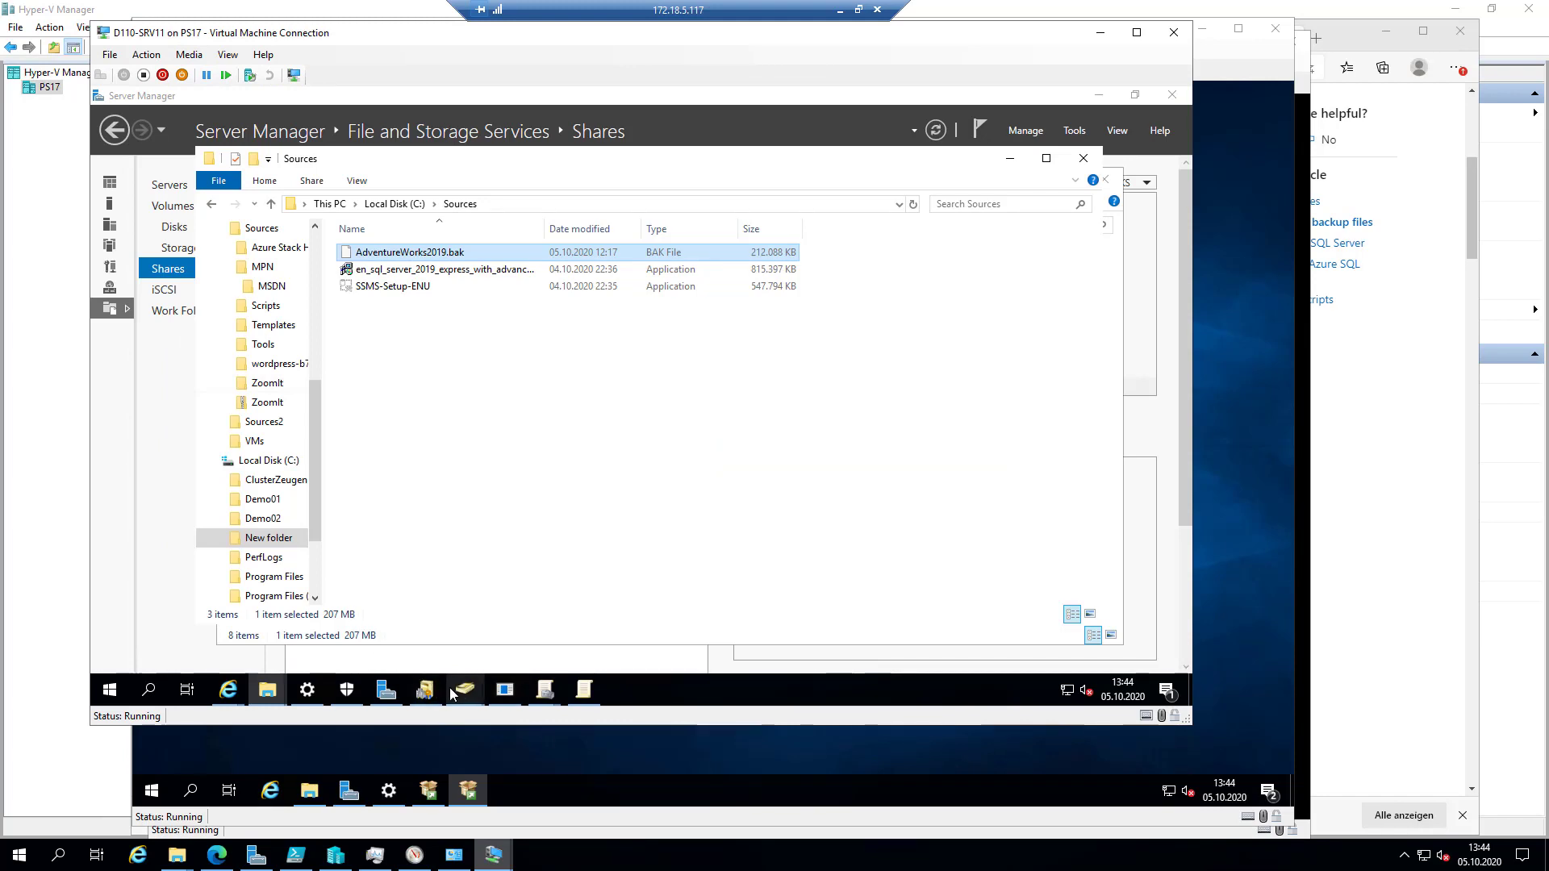
{"action": "mouse_move", "coordinate": [468, 692]}
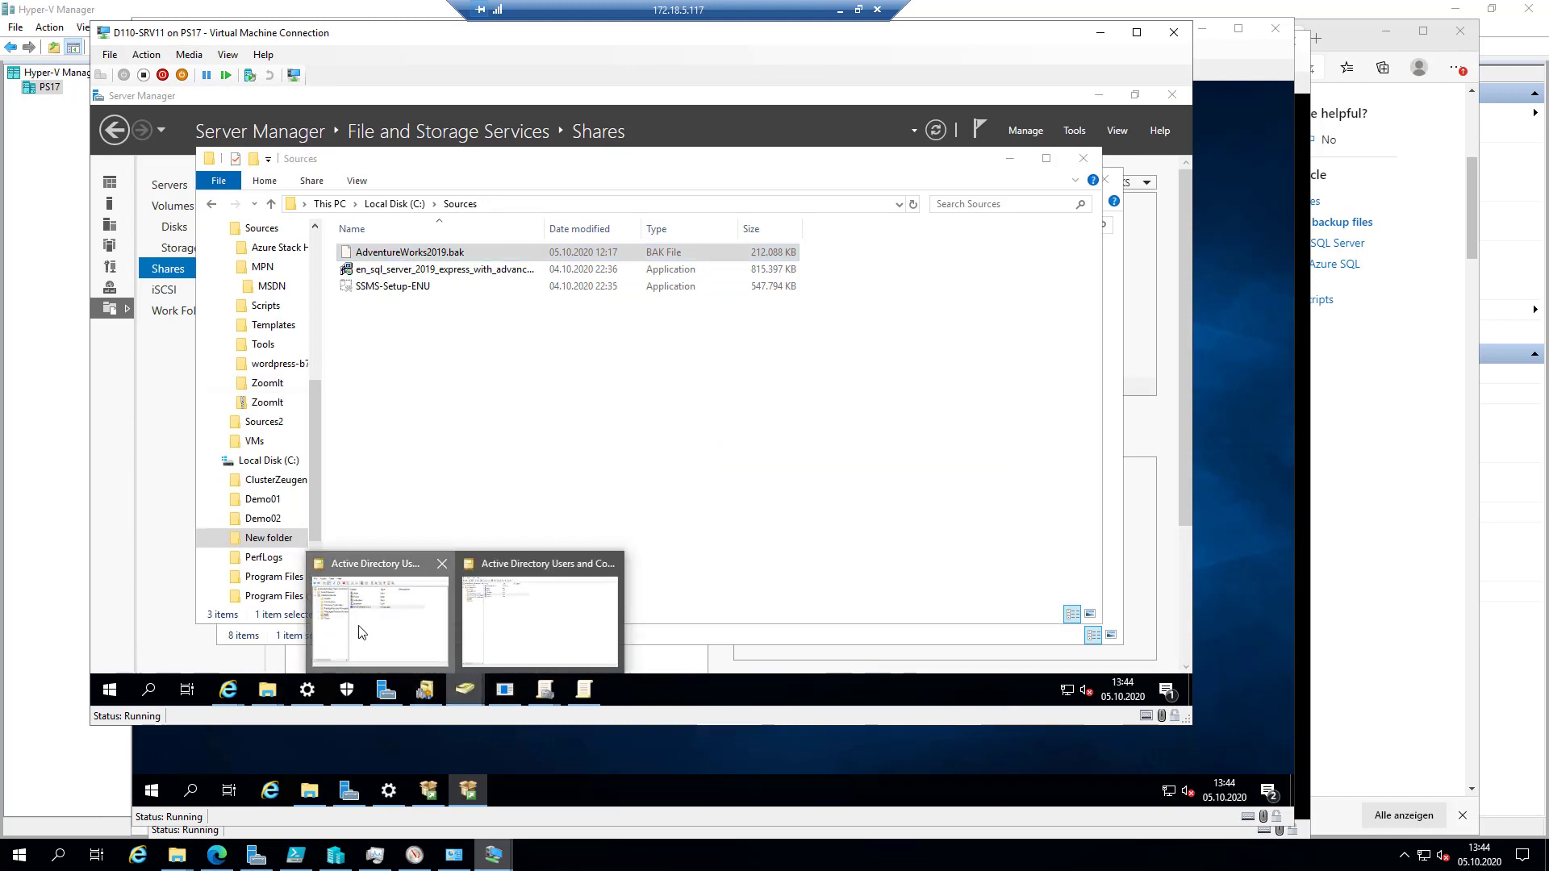
{"action": "left_click", "coordinate": [337, 564]}
{"action": "right_click", "coordinate": [396, 391]}
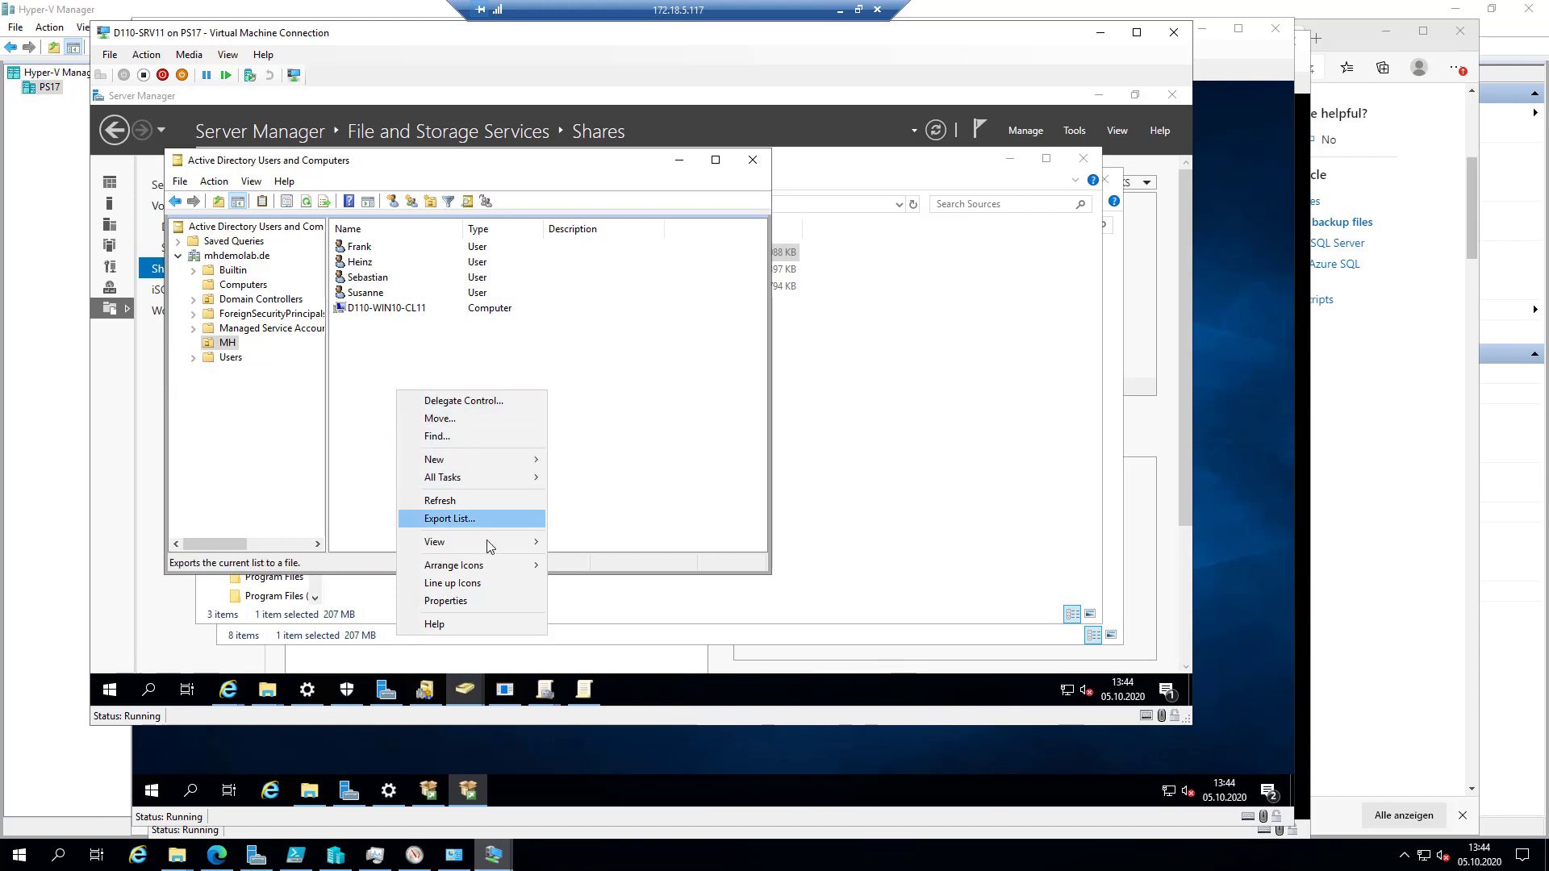
{"action": "mouse_move", "coordinate": [491, 461]}
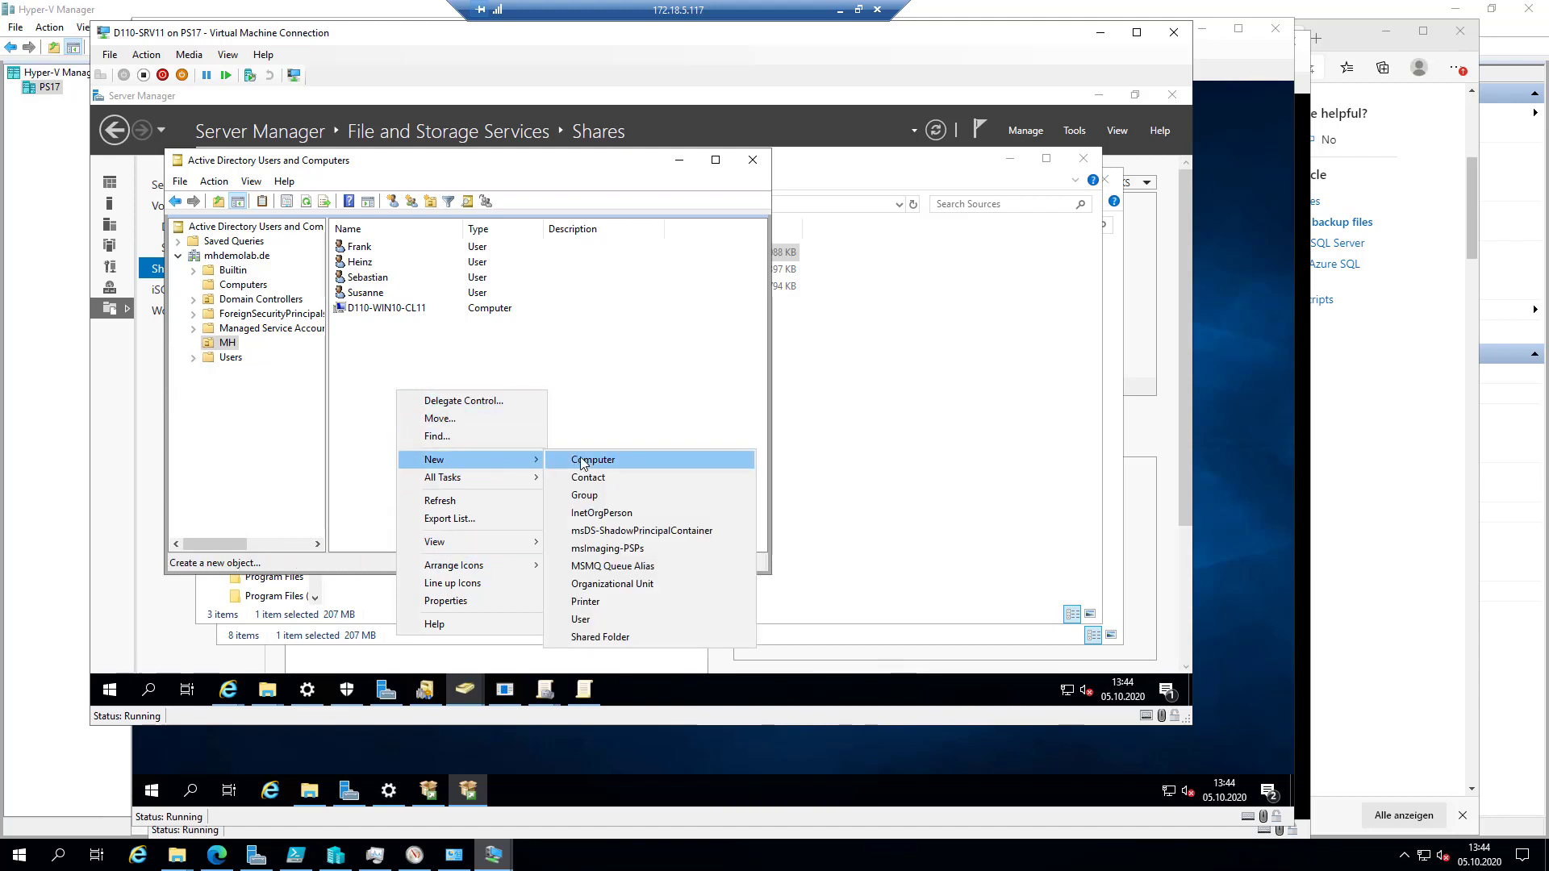
{"action": "left_click", "coordinate": [607, 501]}
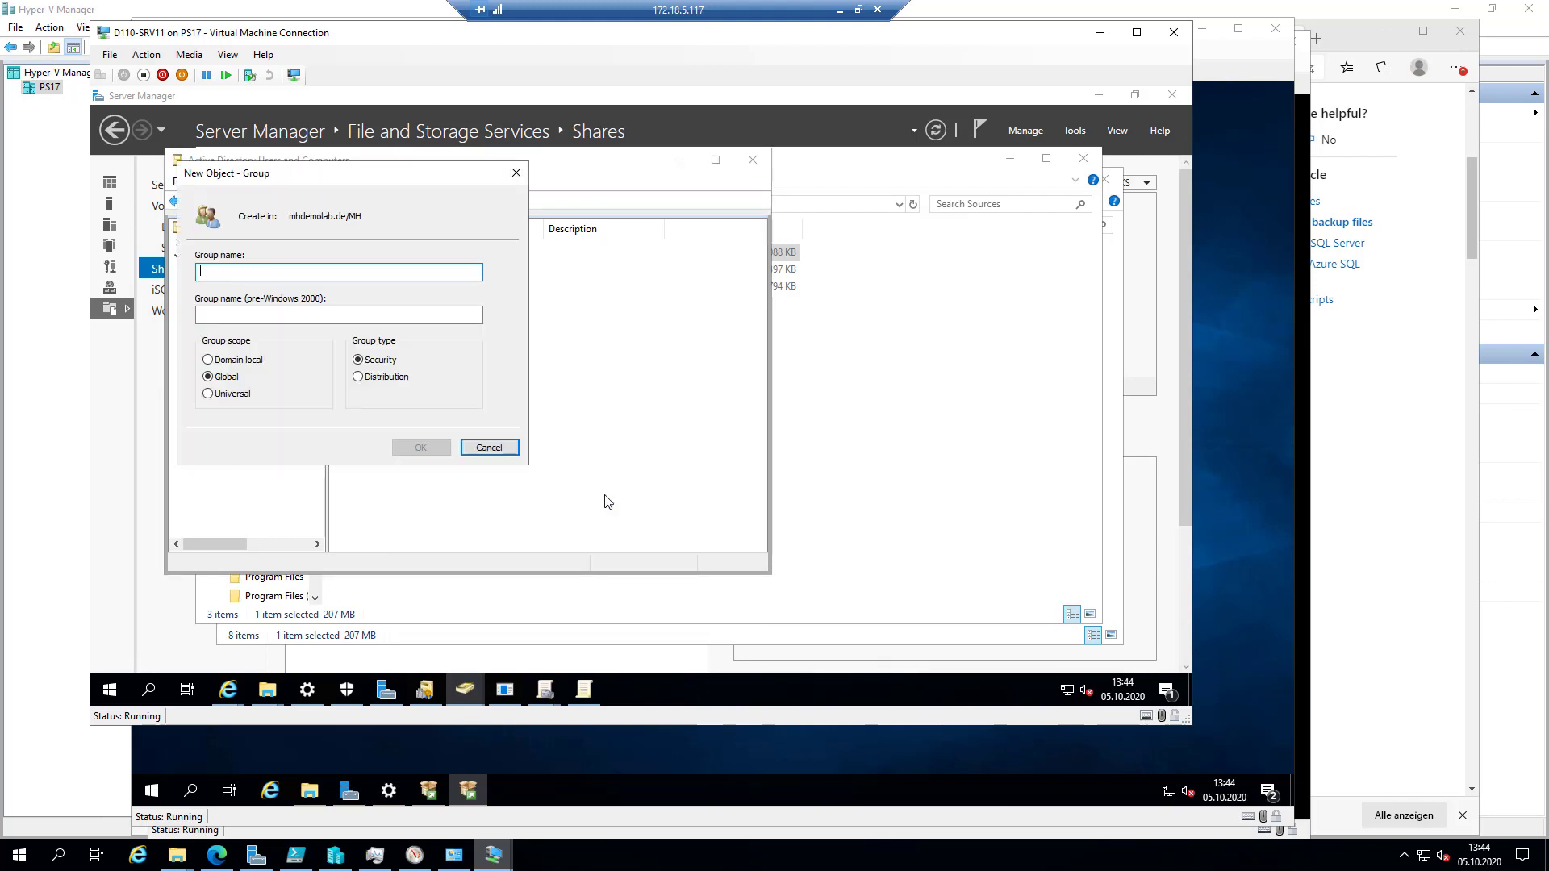
{"action": "type", "text": "SQL Ad"}
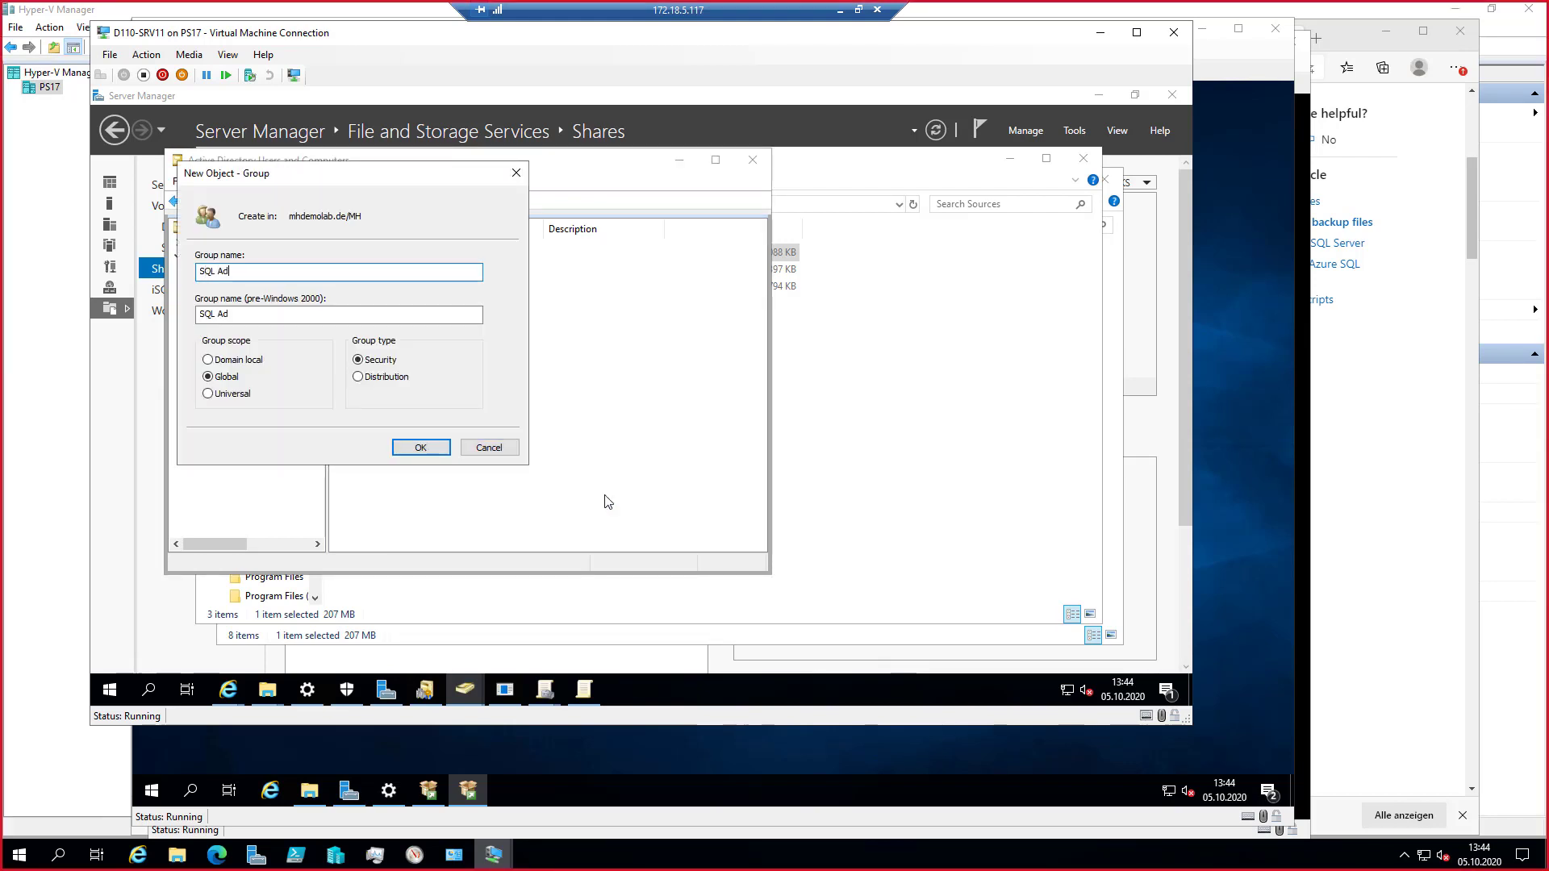
{"action": "type", "text": "mins"}
{"action": "key", "text": "Return"}
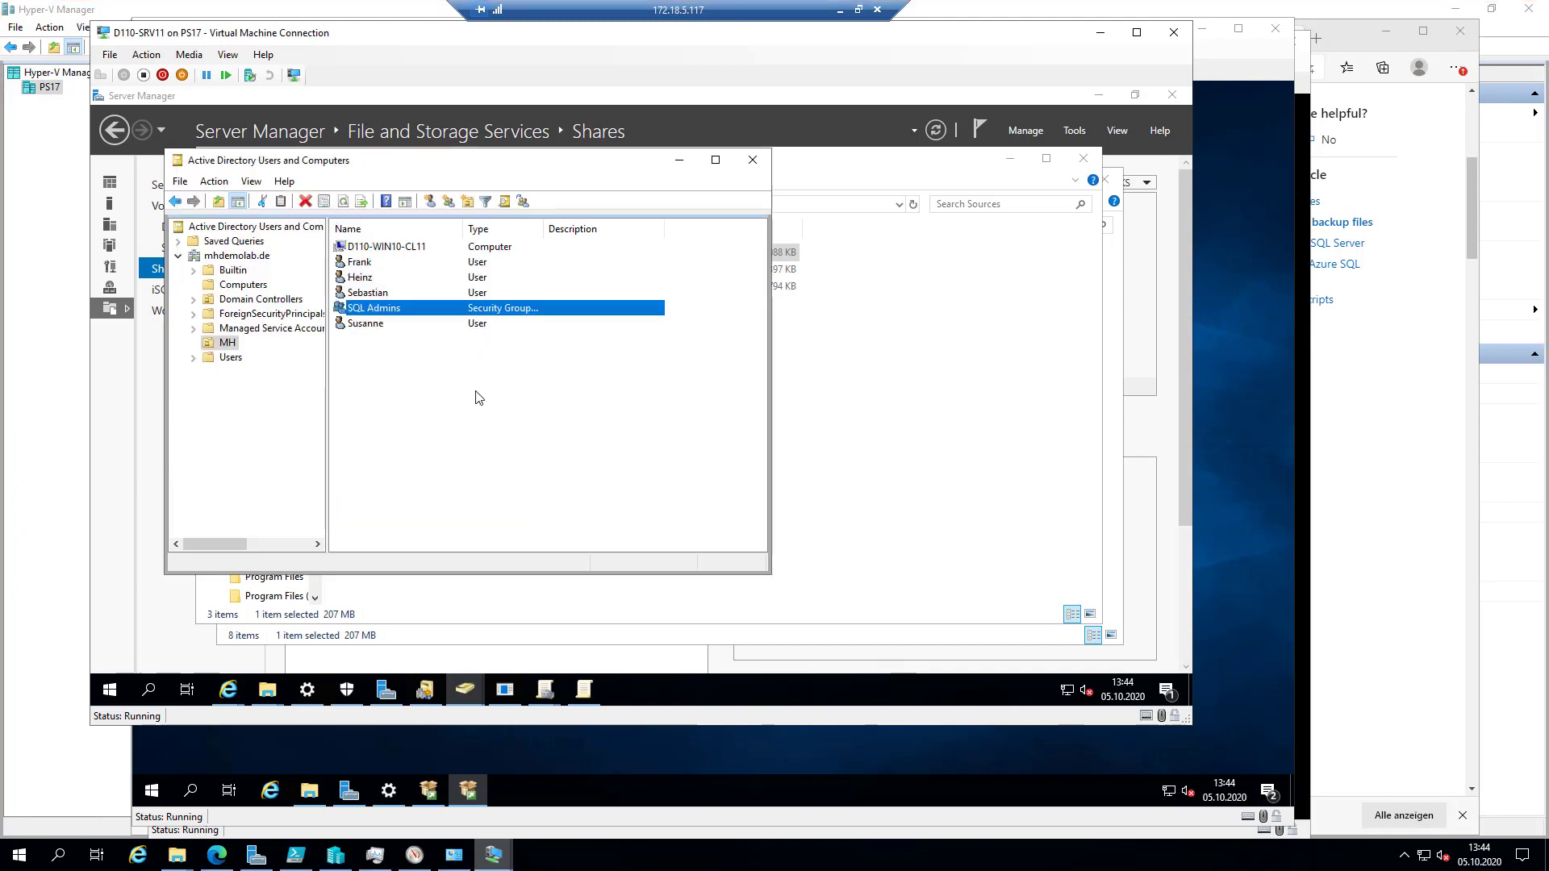
Add the Administrator account as a member of the SQL Admins group and close Active Directory Users and Computers
{"action": "double_click", "coordinate": [402, 309]}
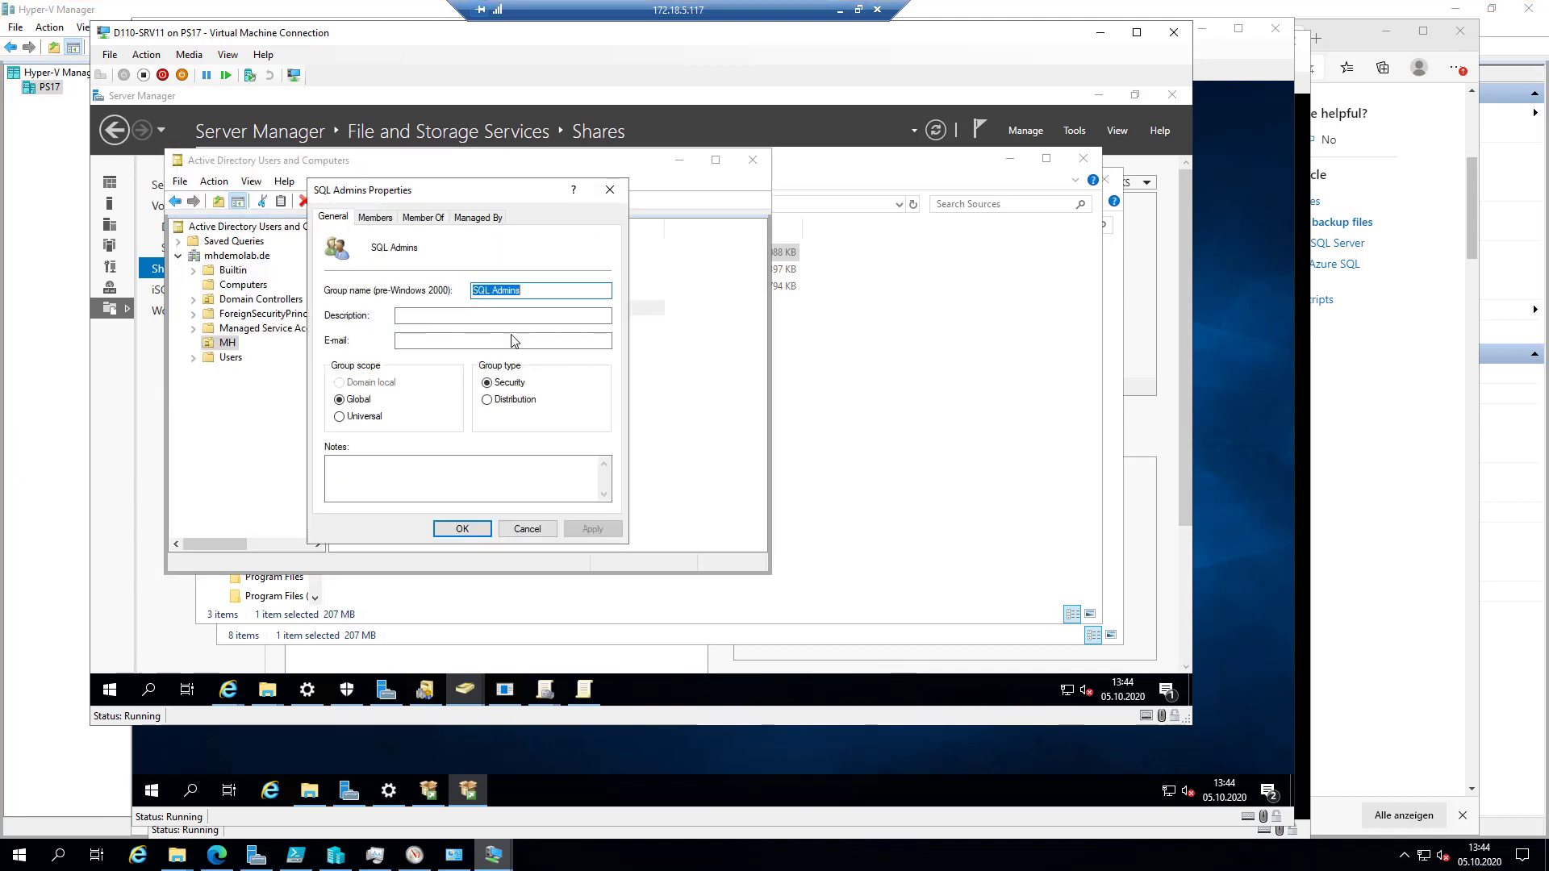
{"action": "left_click", "coordinate": [376, 217]}
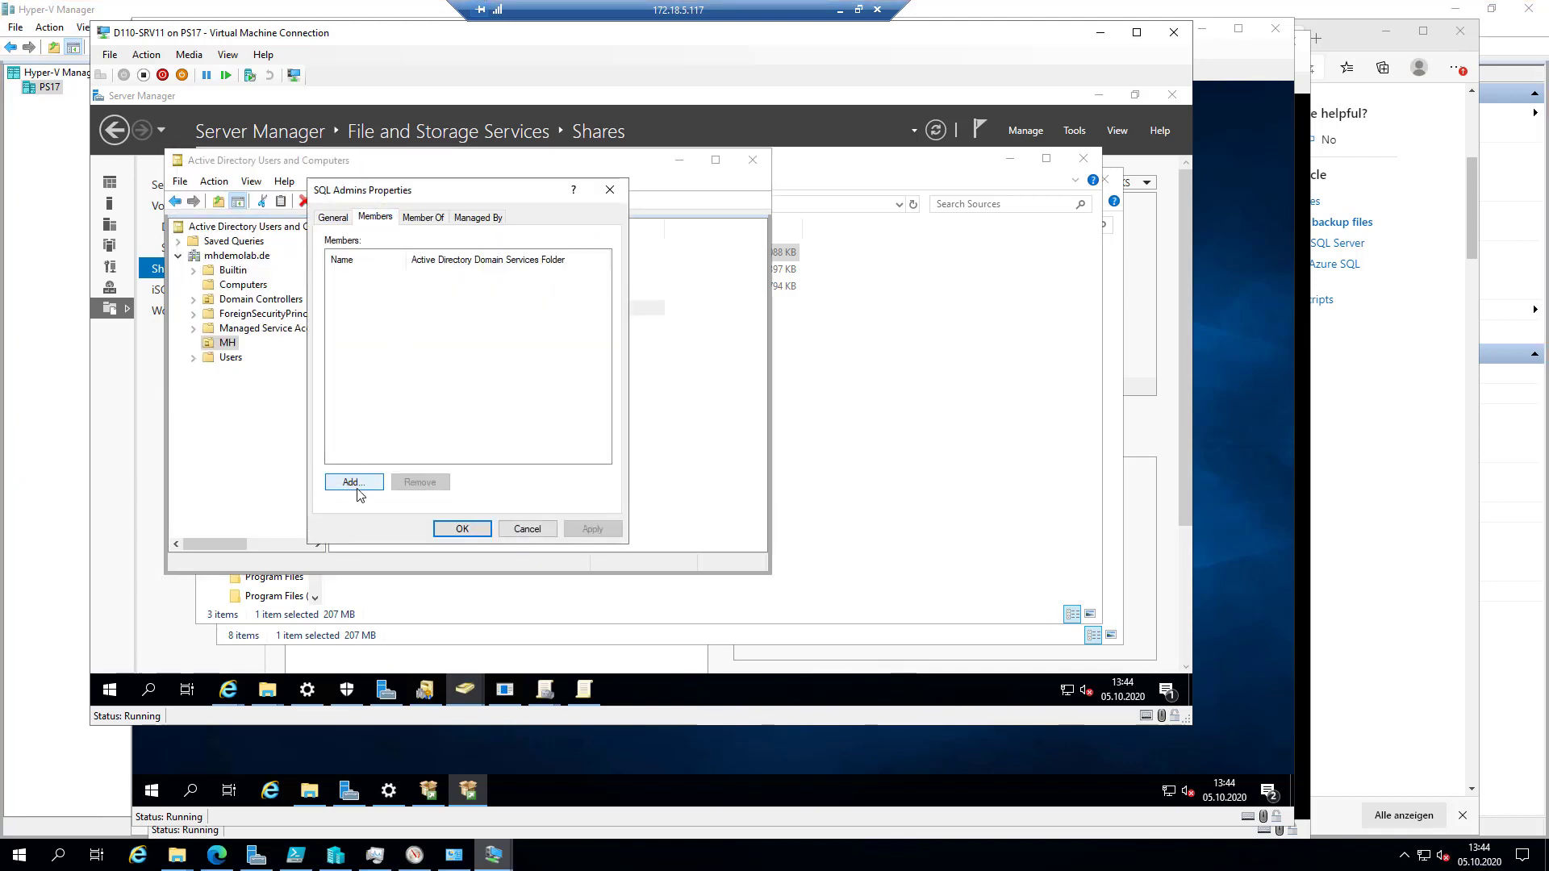
{"action": "left_click", "coordinate": [353, 482]}
{"action": "type", "text": "Administrator"}
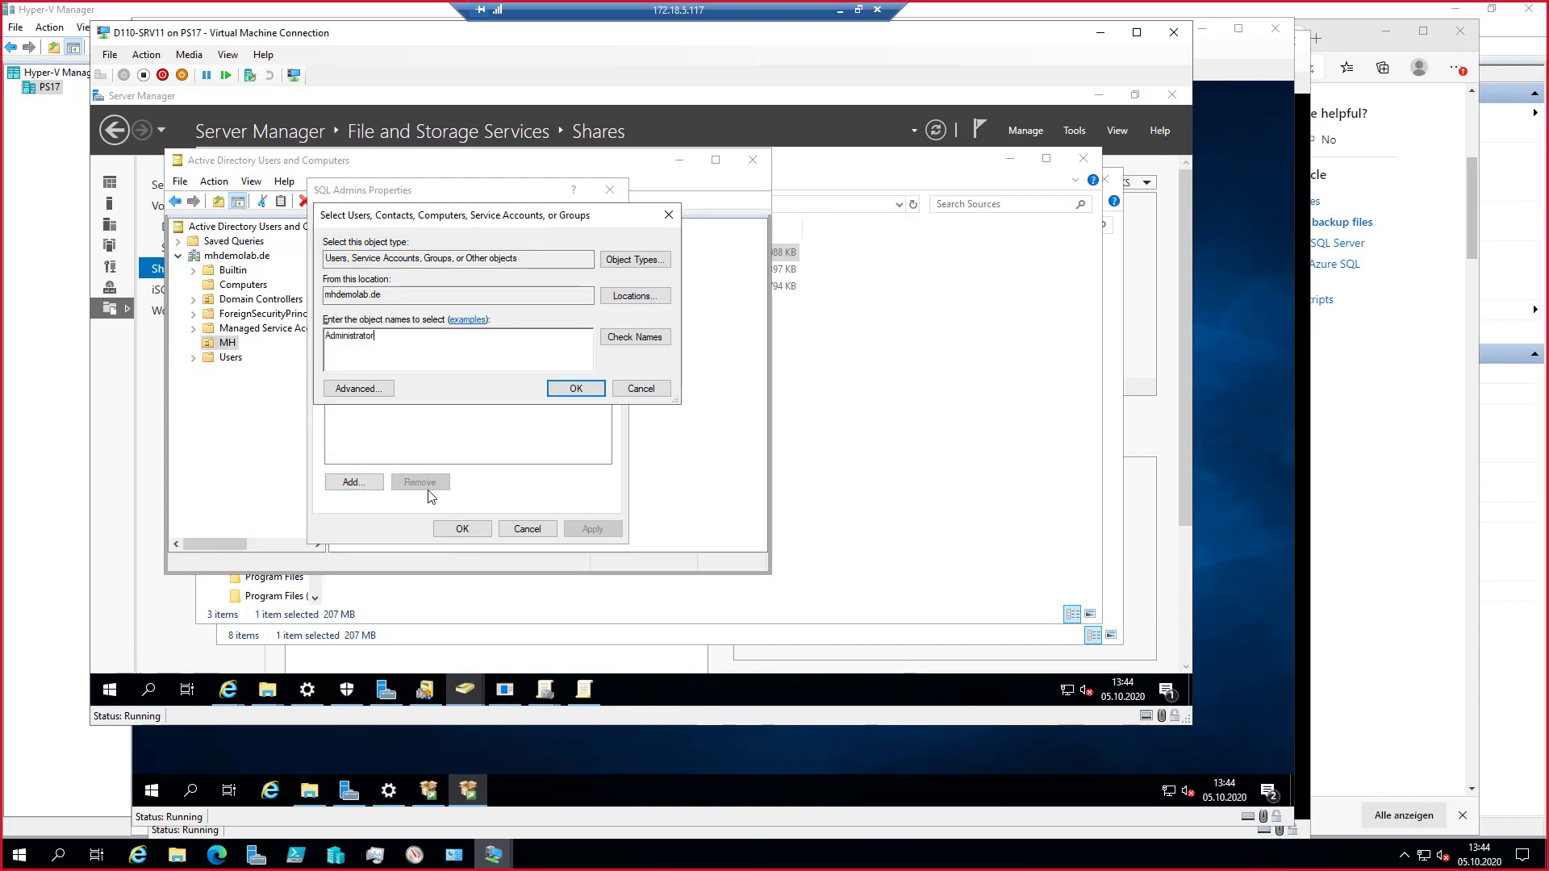
{"action": "left_click", "coordinate": [635, 337]}
{"action": "left_click", "coordinate": [576, 388]}
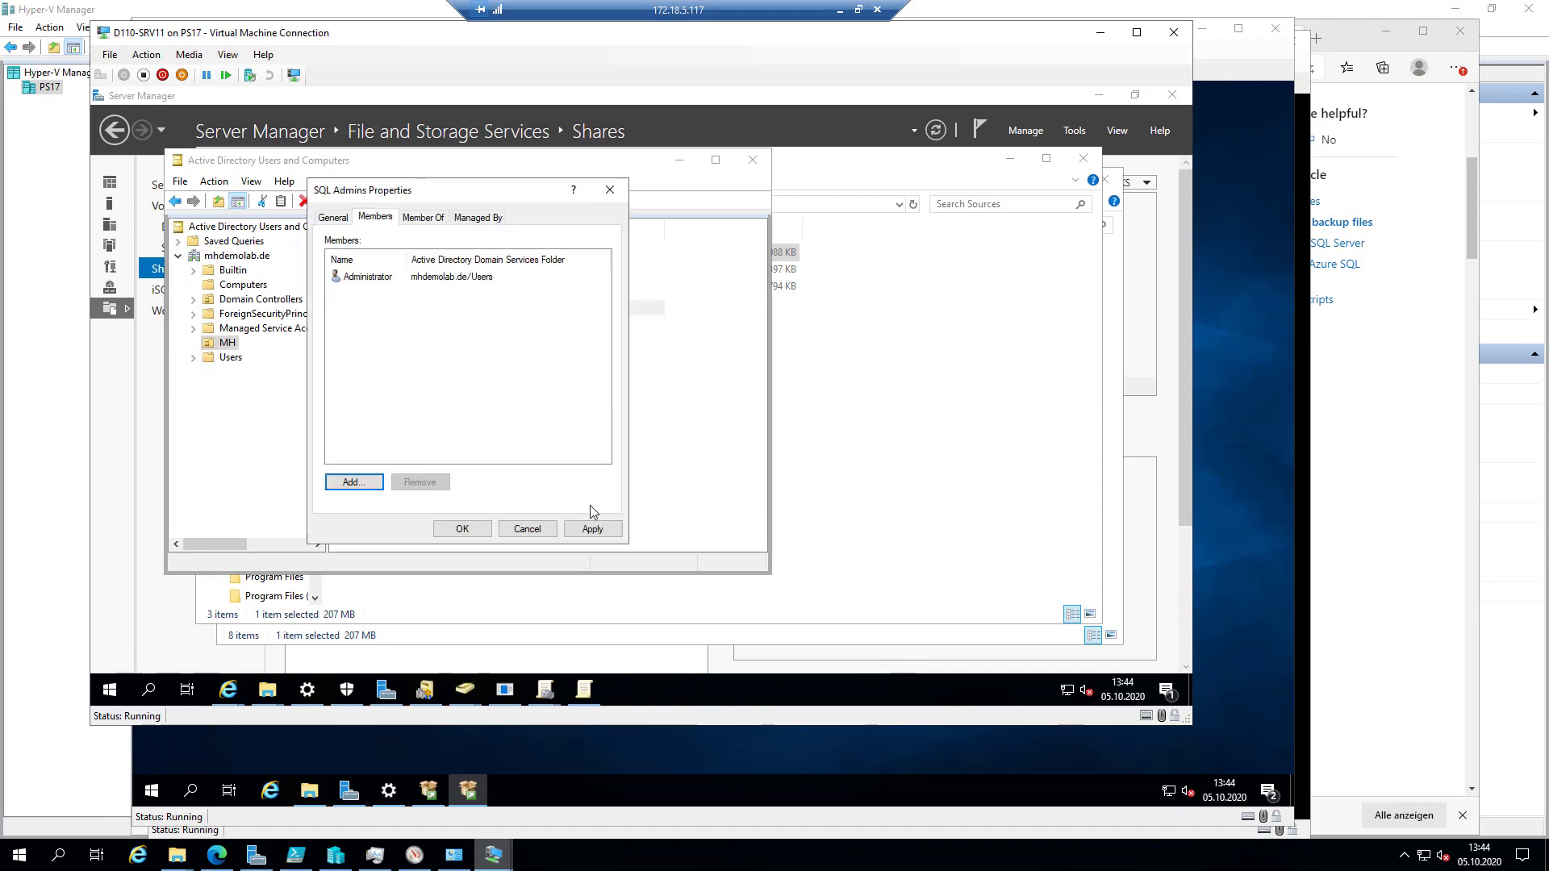
{"action": "left_click", "coordinate": [592, 529]}
{"action": "left_click", "coordinate": [461, 528]}
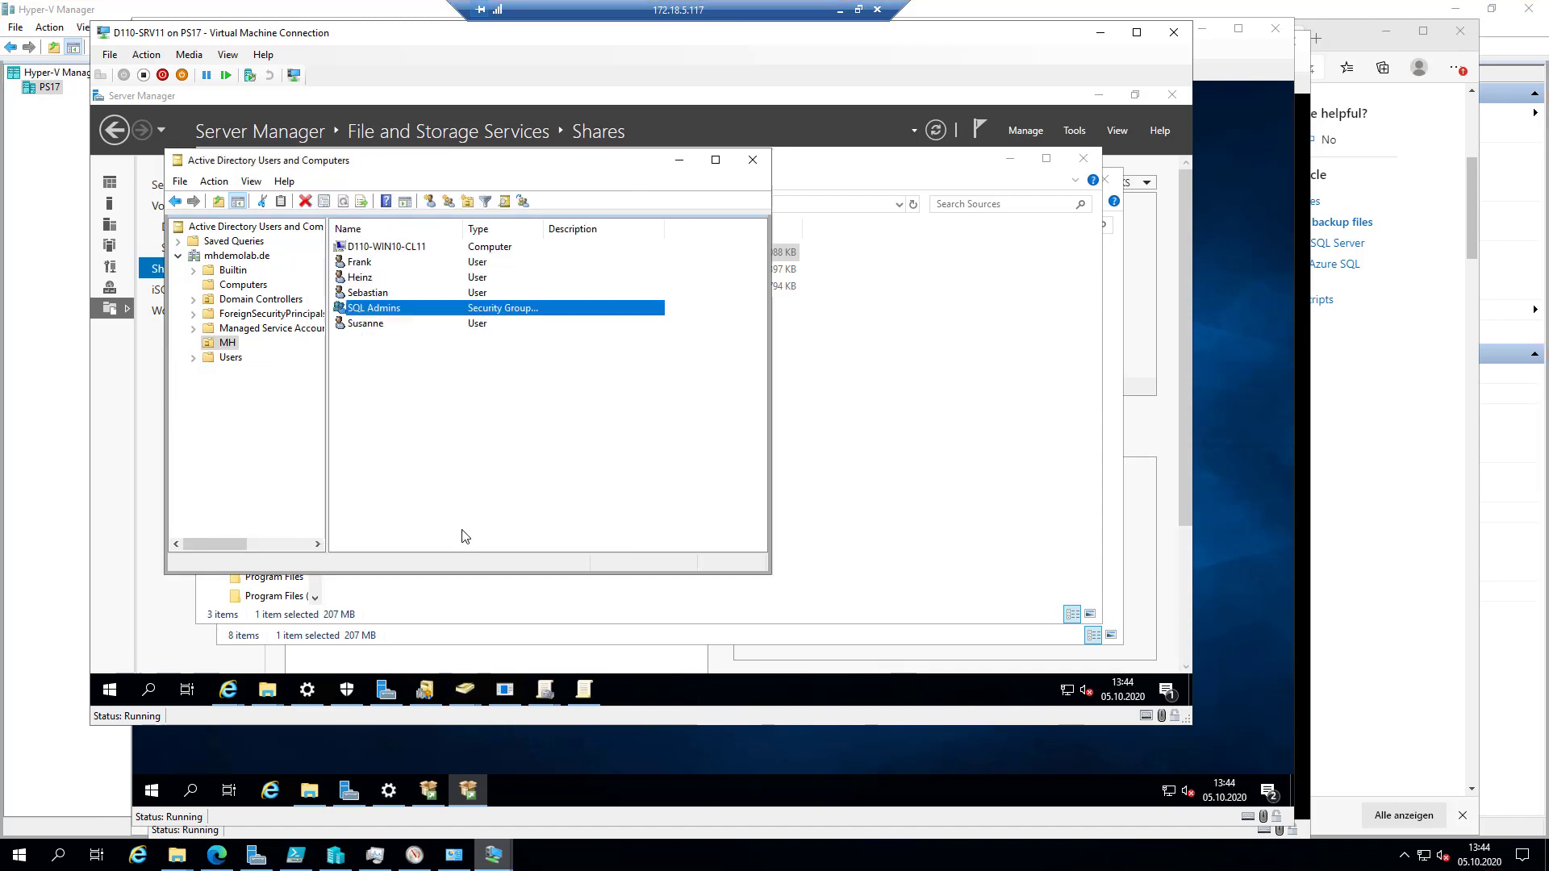
{"action": "left_click", "coordinate": [752, 165]}
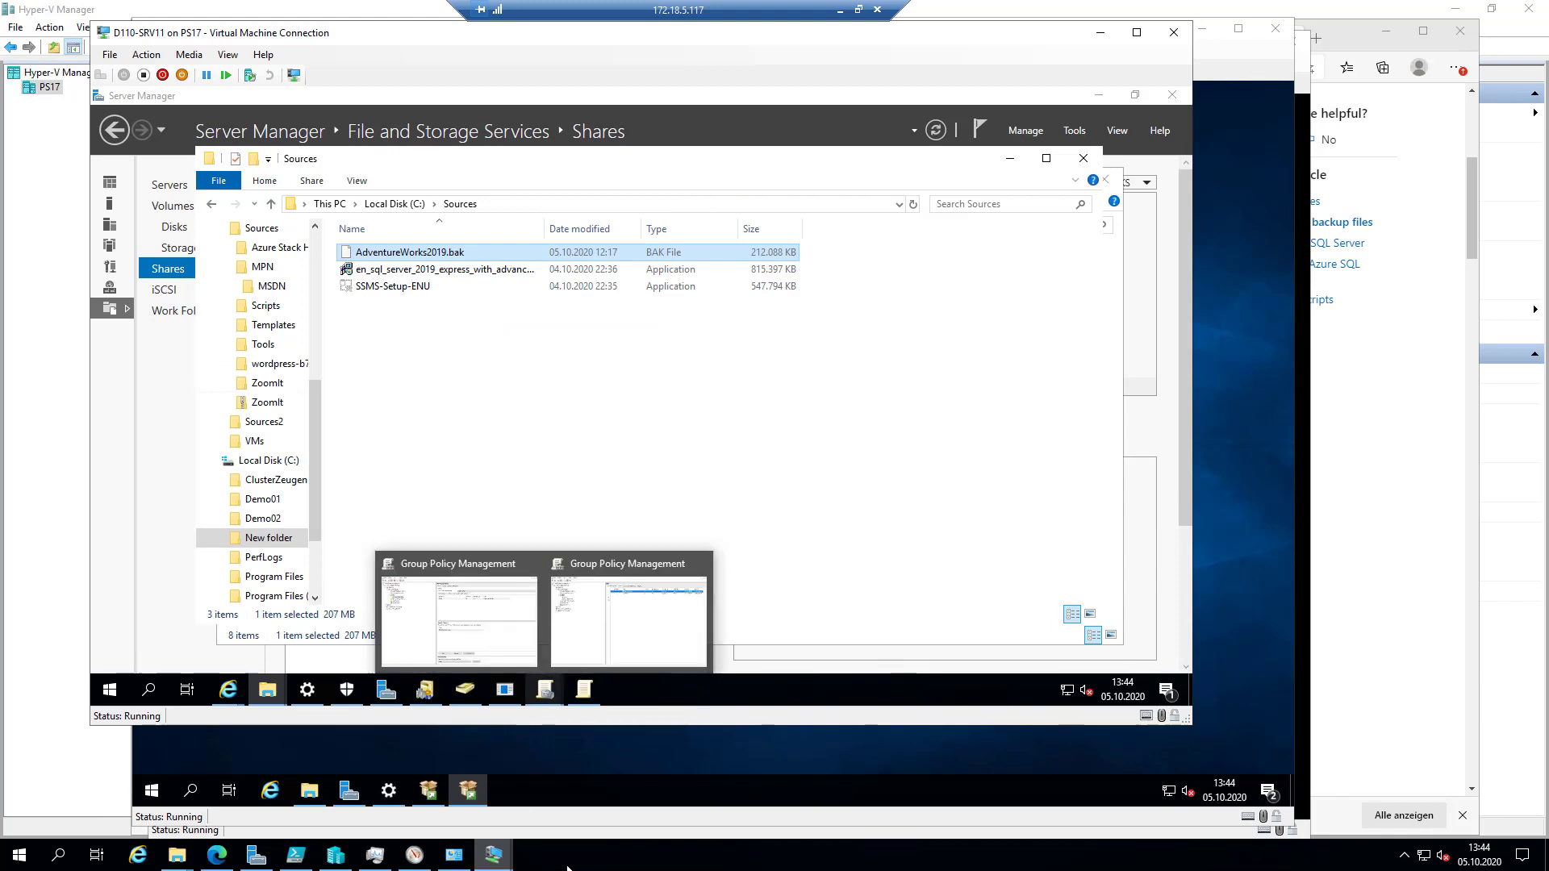
Switch back to SQL Server 2019 Setup on D110-SQL02 and add the SQL Admins domain group as a SQL Server administrator
{"action": "left_click", "coordinate": [495, 857]}
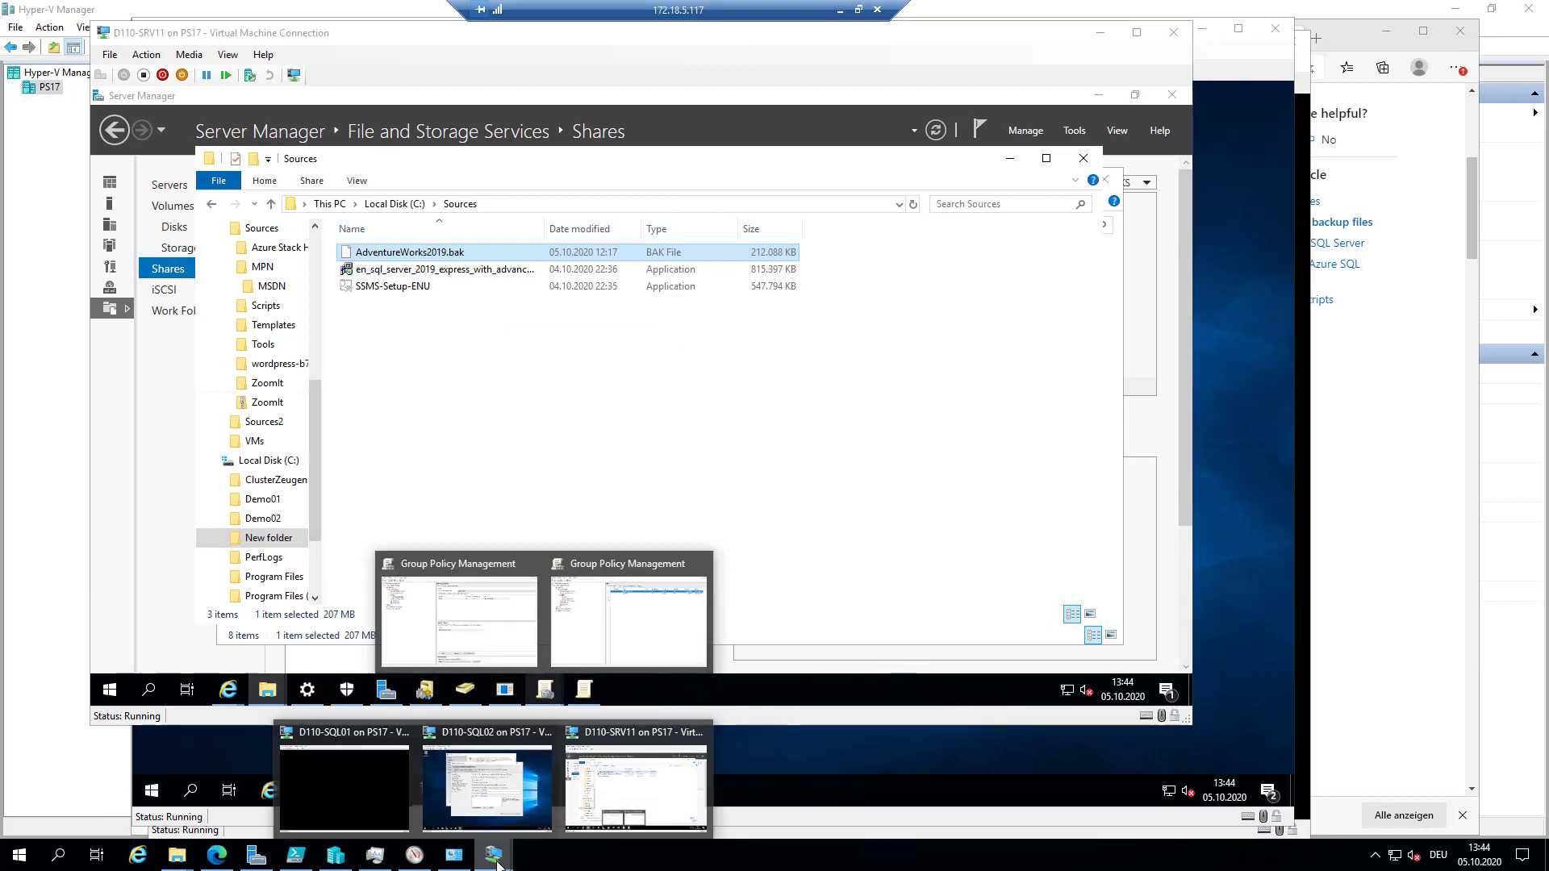
{"action": "left_click", "coordinate": [493, 778]}
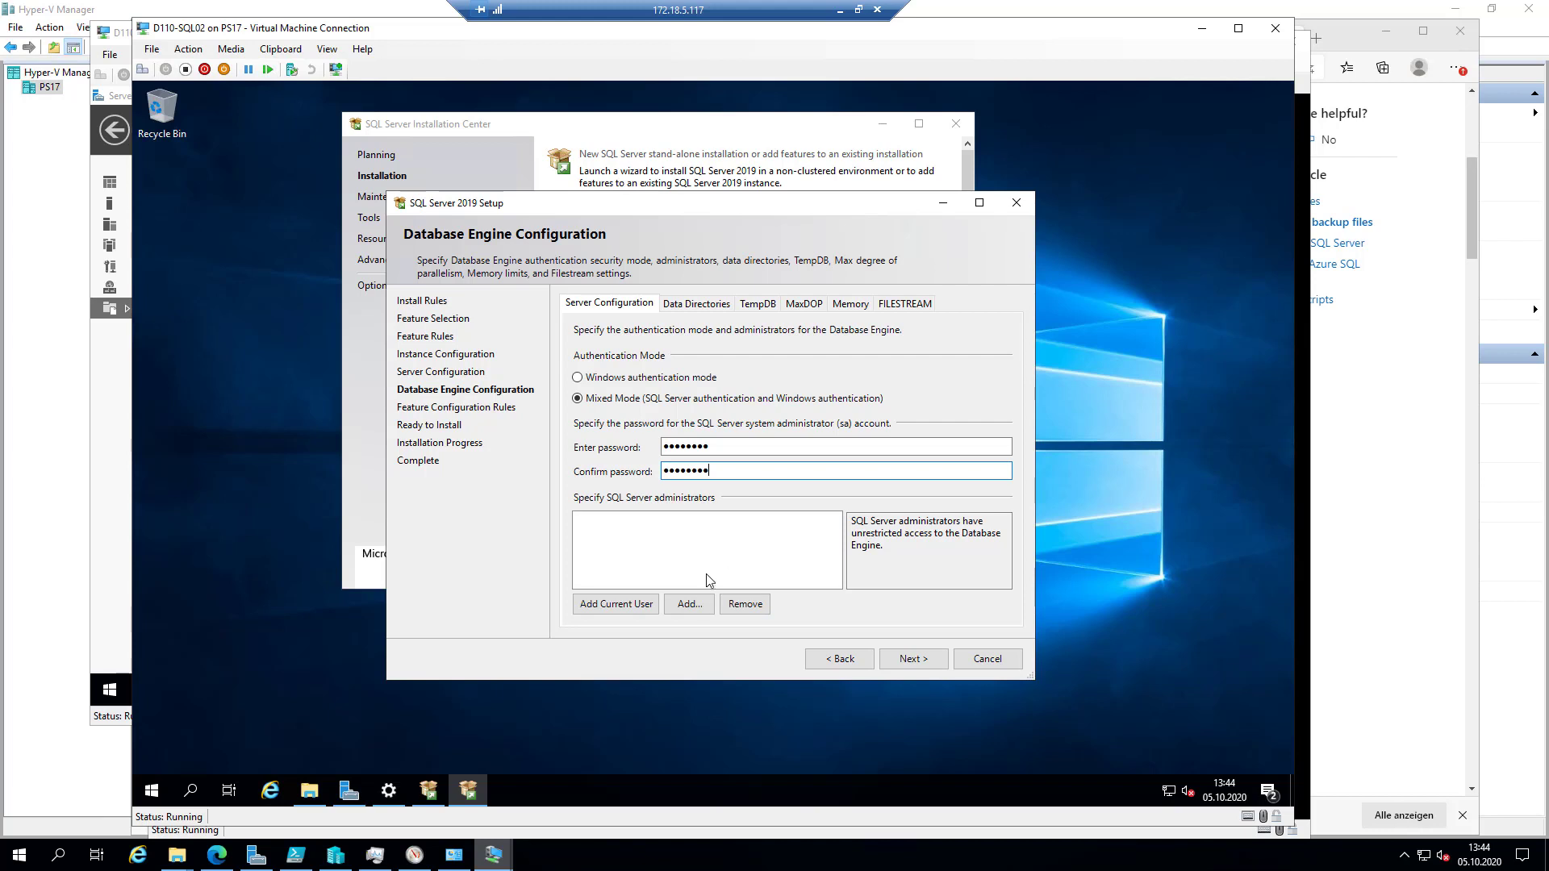
{"action": "left_click", "coordinate": [690, 604]}
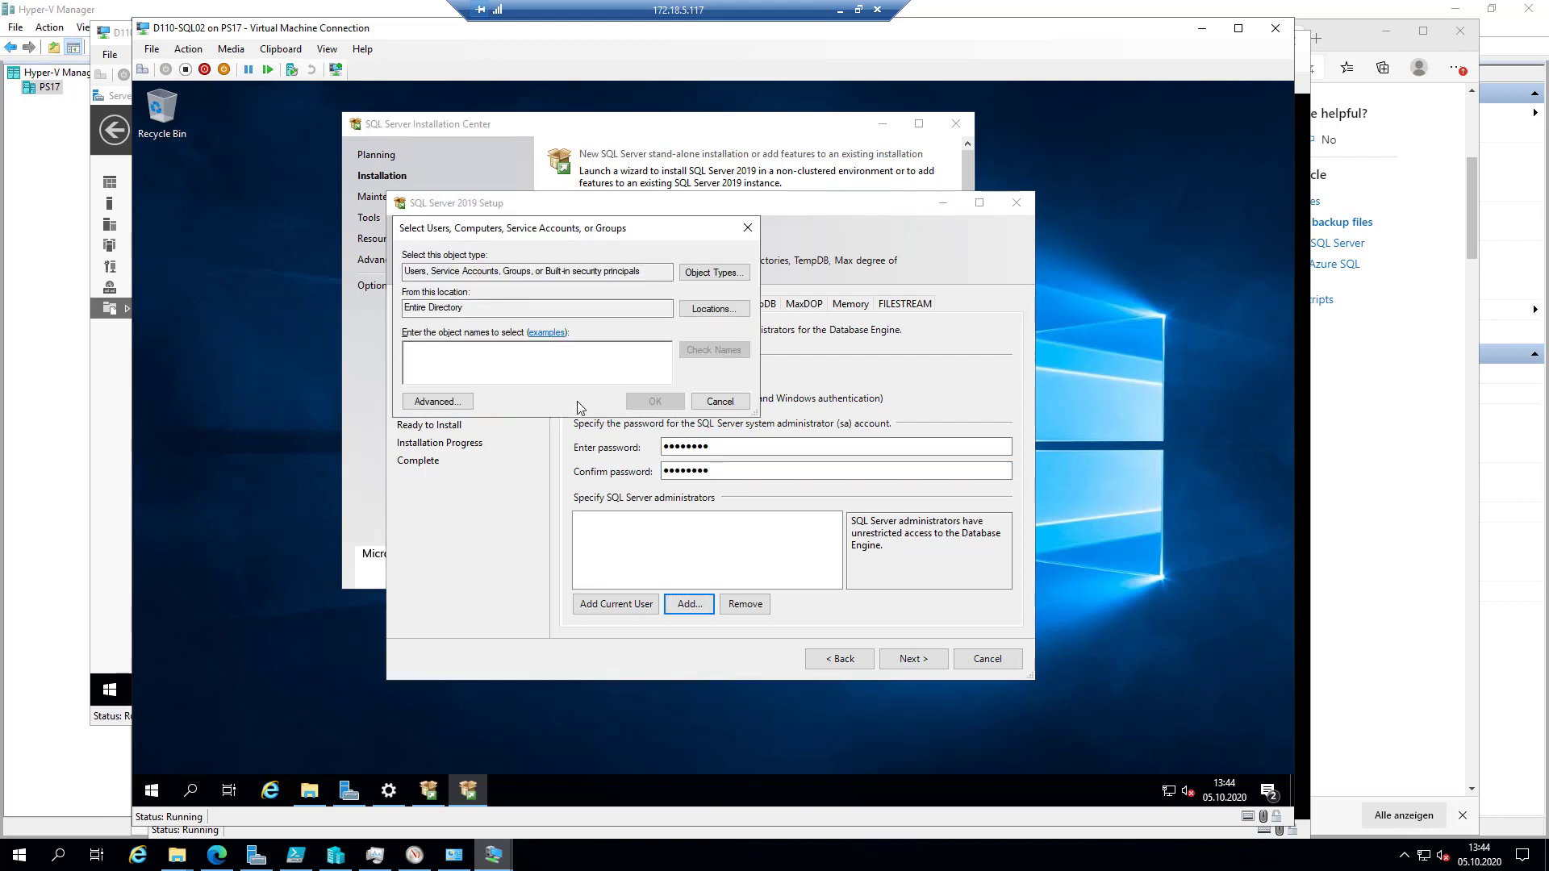
{"action": "type", "text": "sql adminis"}
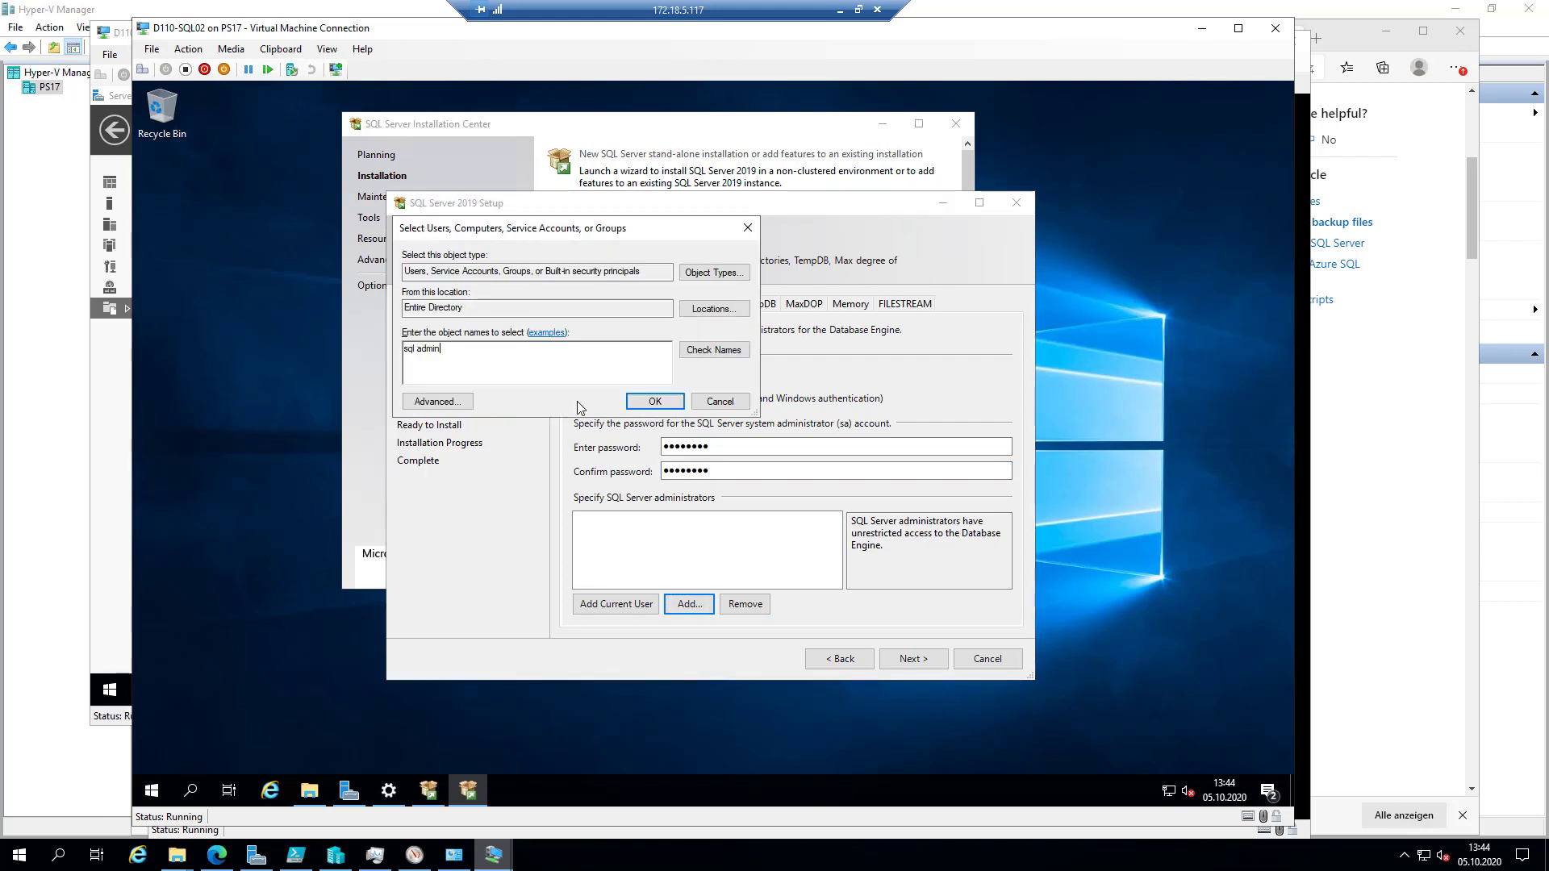
{"action": "left_click", "coordinate": [713, 349]}
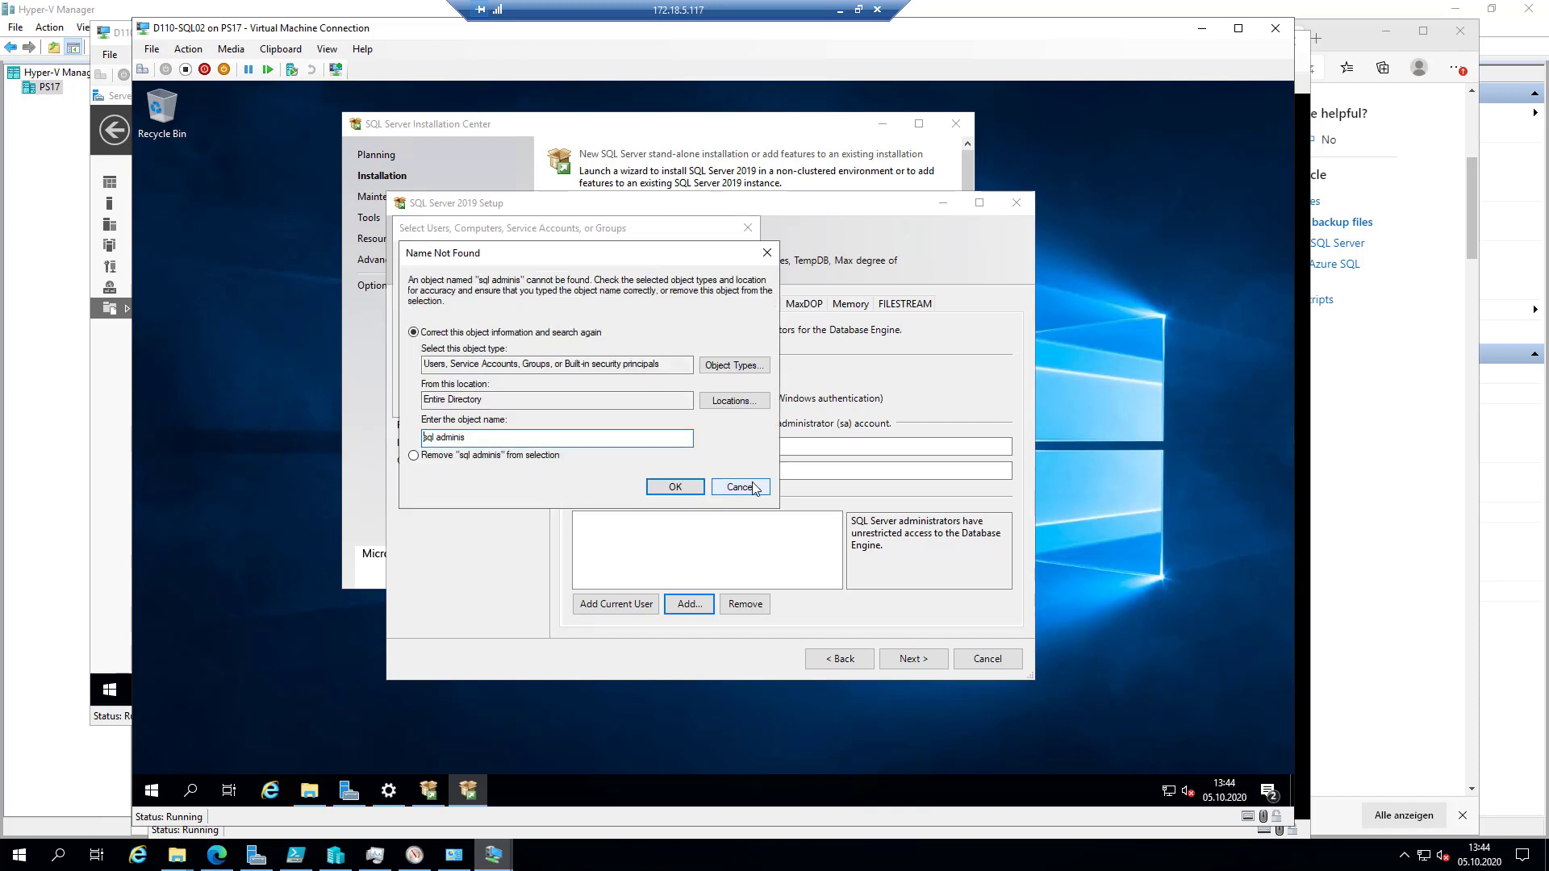
{"action": "left_click", "coordinate": [739, 487]}
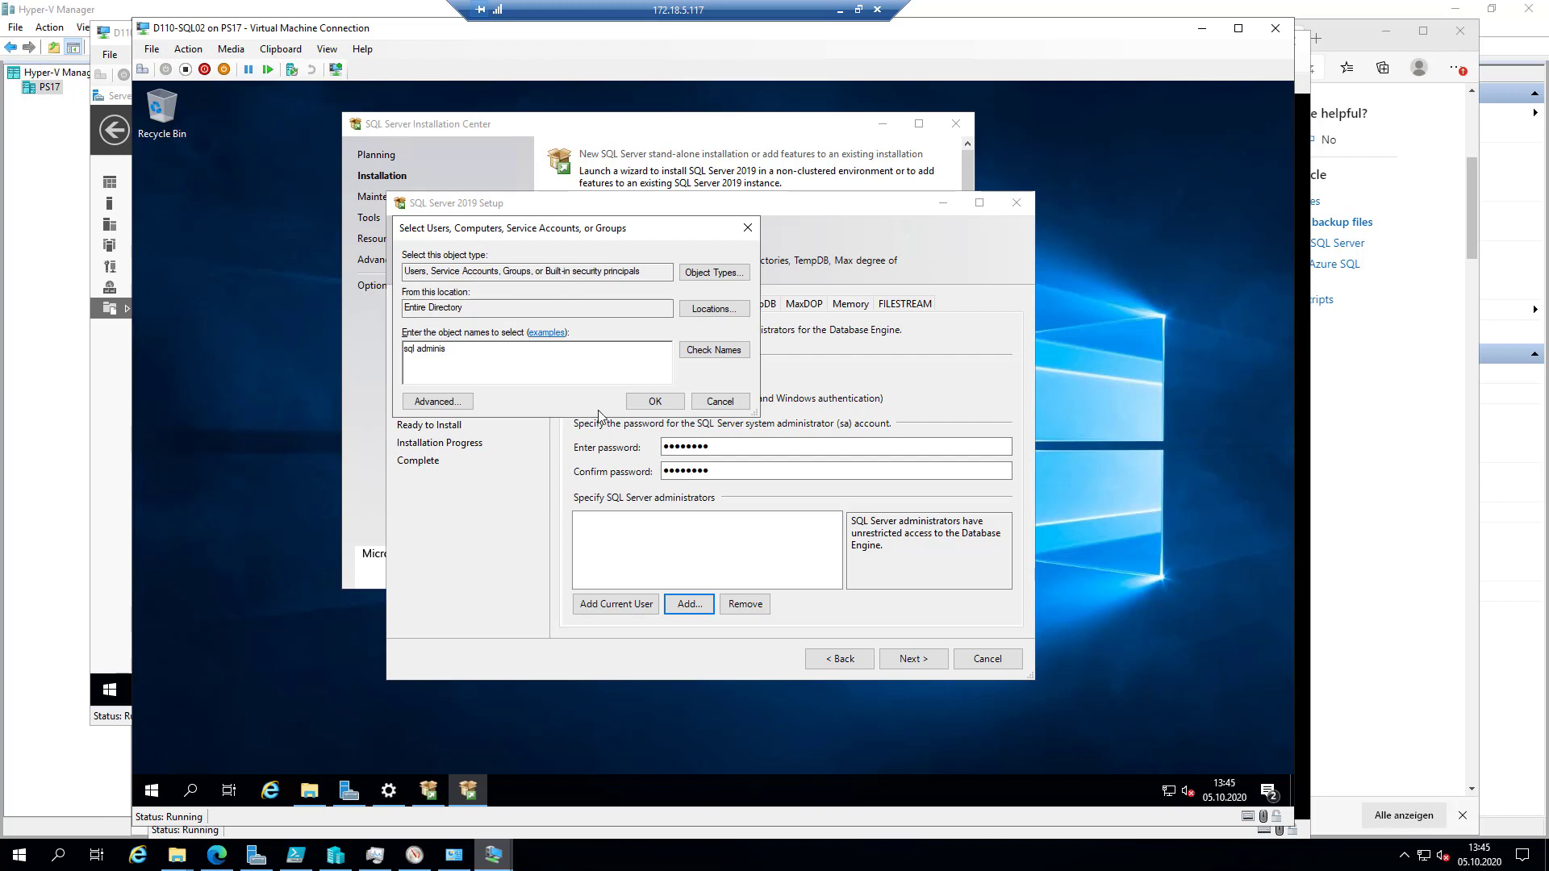
{"action": "key", "text": "BackSpace"}
{"action": "key", "text": "BackSpace"}
{"action": "type", "text": "s"}
{"action": "key", "text": "Return"}
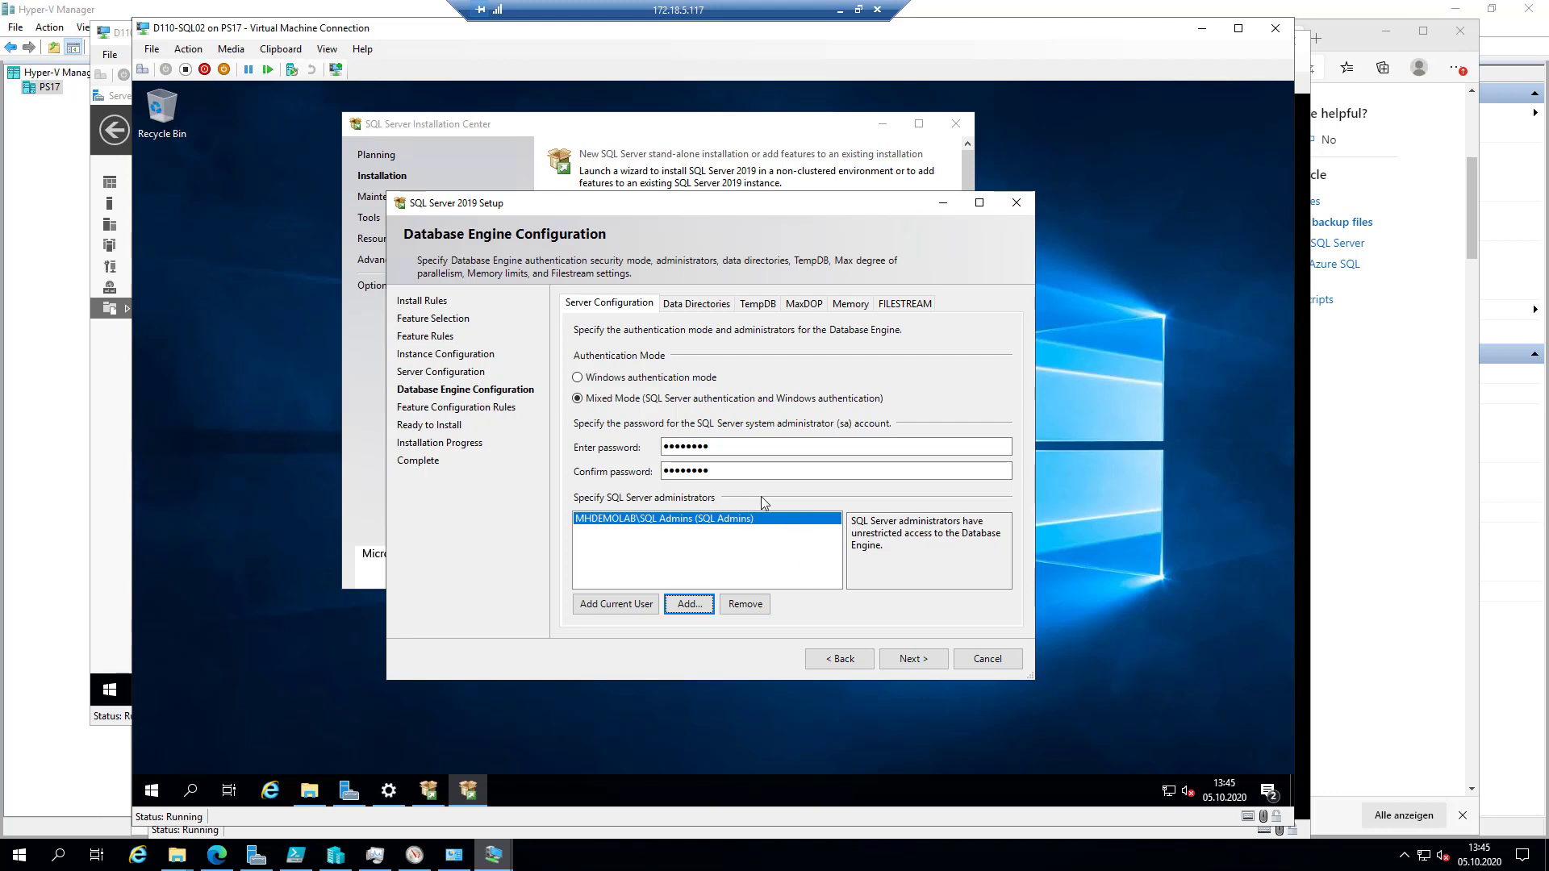
Add the current user to the SQL Server administrators and select that account's entry
{"action": "left_click", "coordinate": [619, 607]}
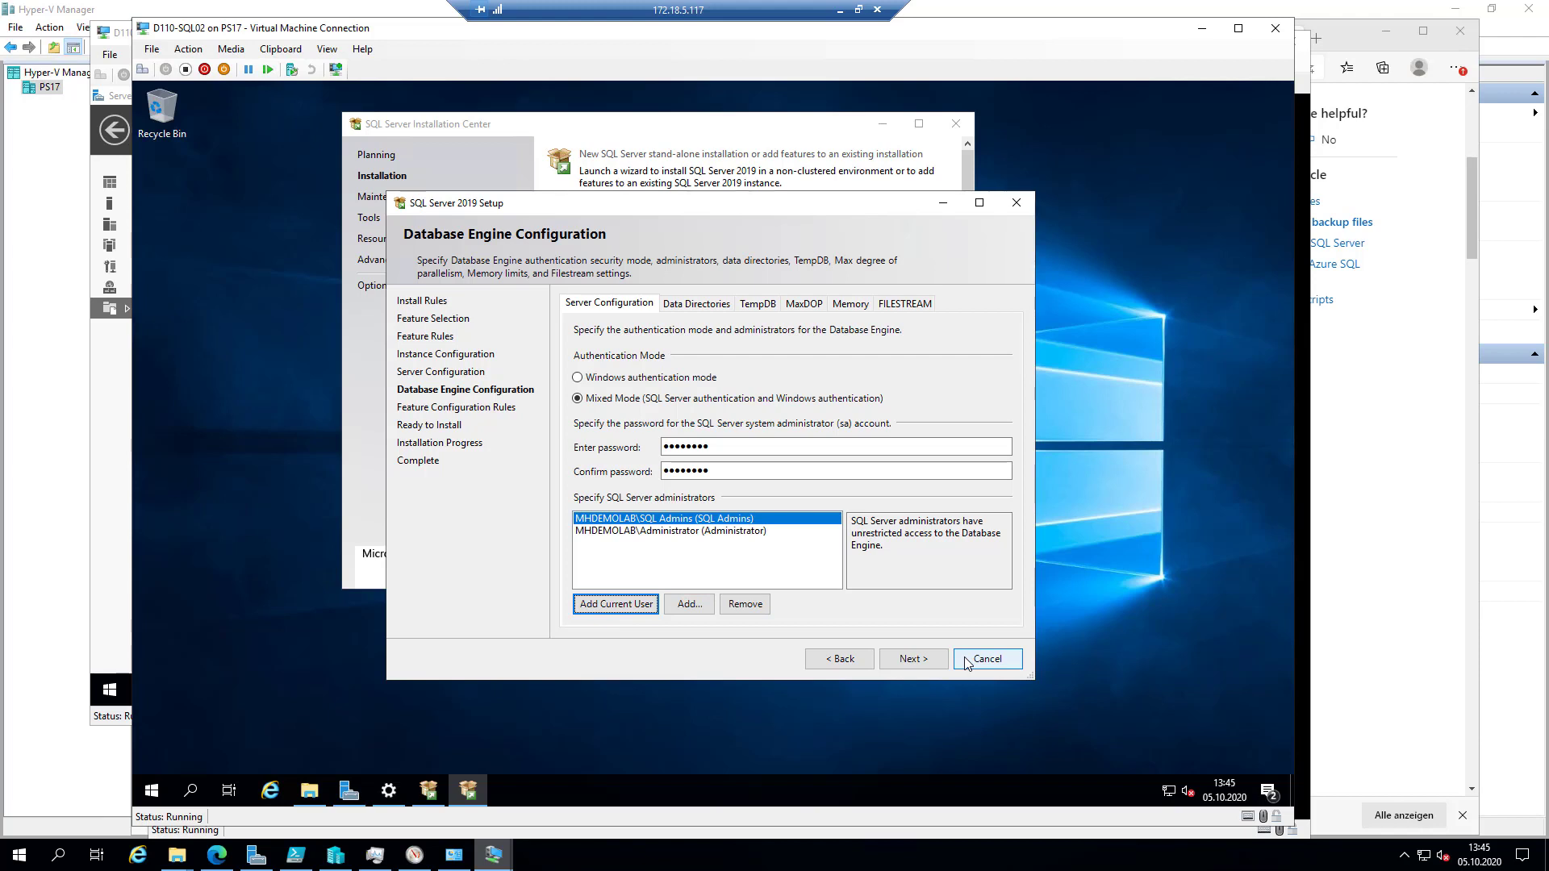
{"action": "left_click", "coordinate": [754, 532]}
{"action": "left_click", "coordinate": [754, 520]}
{"action": "left_click", "coordinate": [758, 533]}
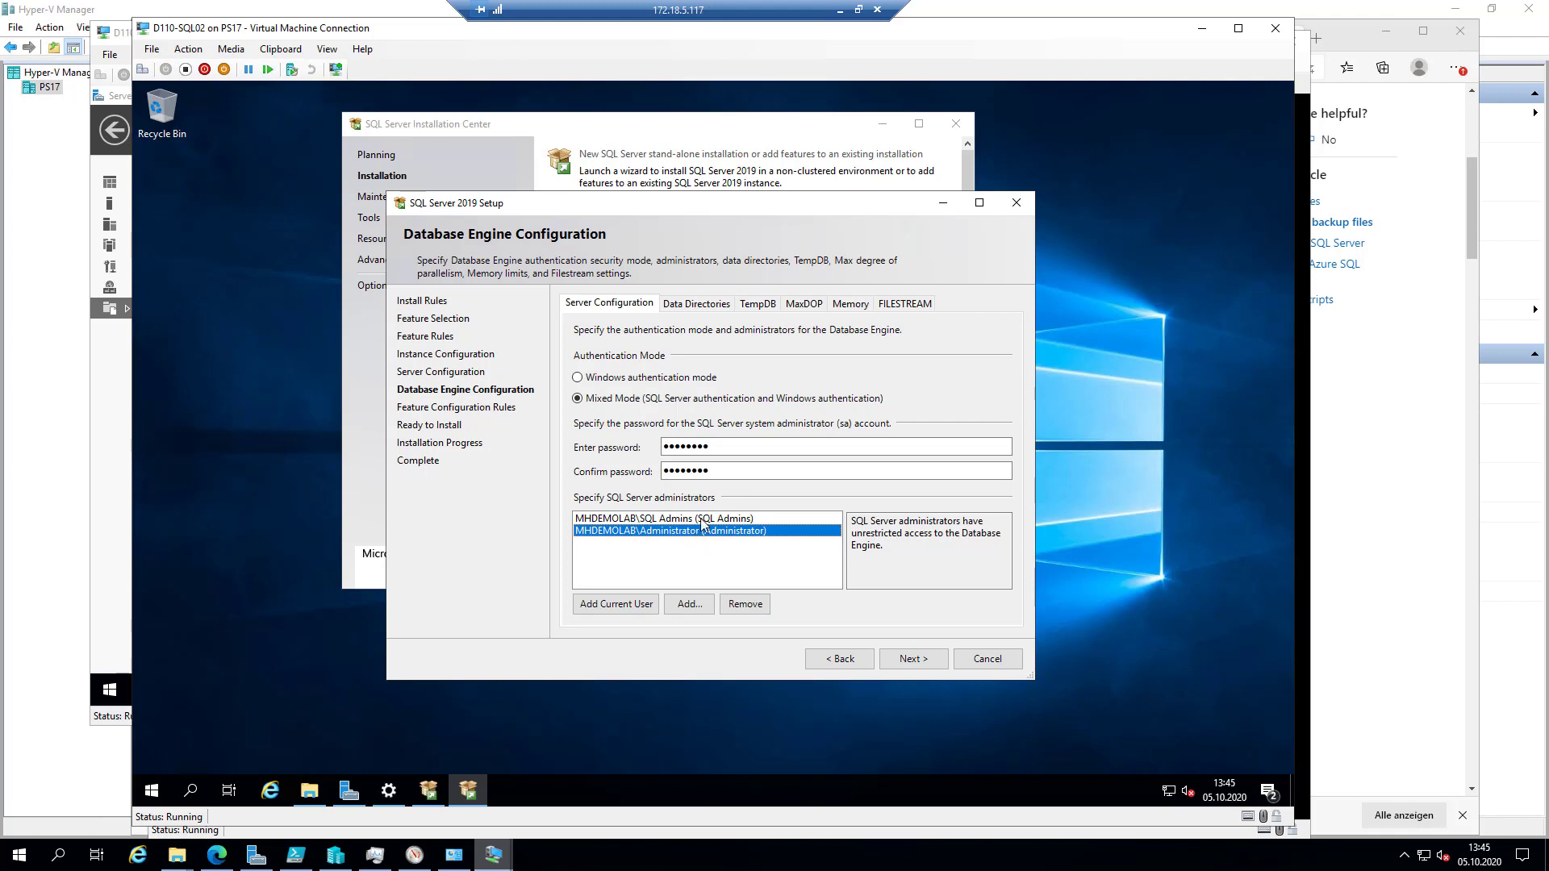
Examine the Database Engine's data, log and backup directories, the TempDB file settings and the maximum degree of parallelism
{"action": "left_click", "coordinate": [681, 300]}
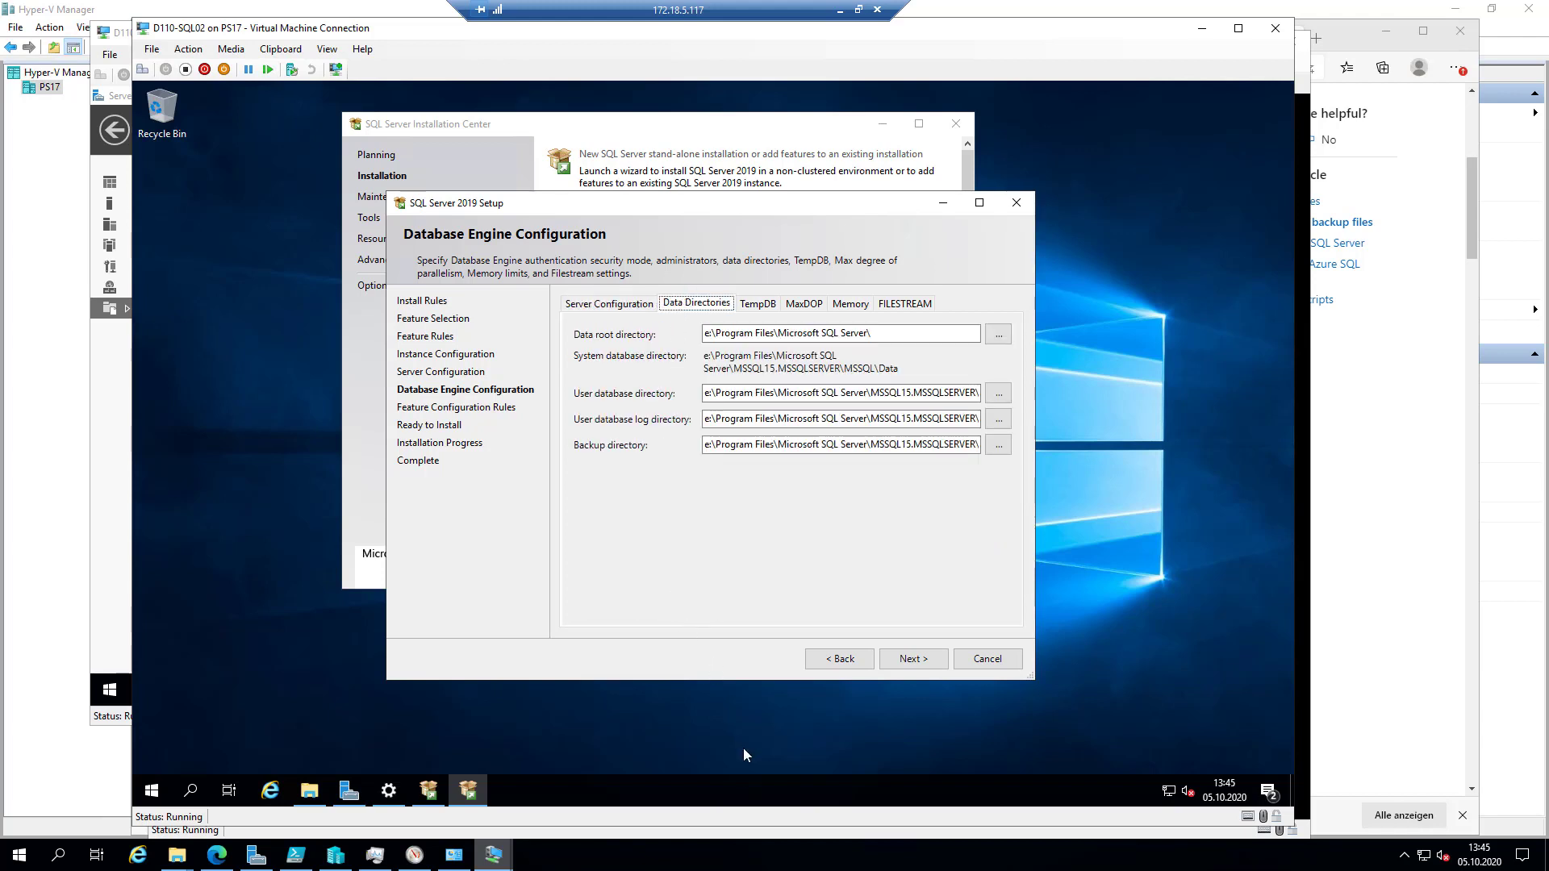
{"action": "left_click", "coordinate": [731, 864]}
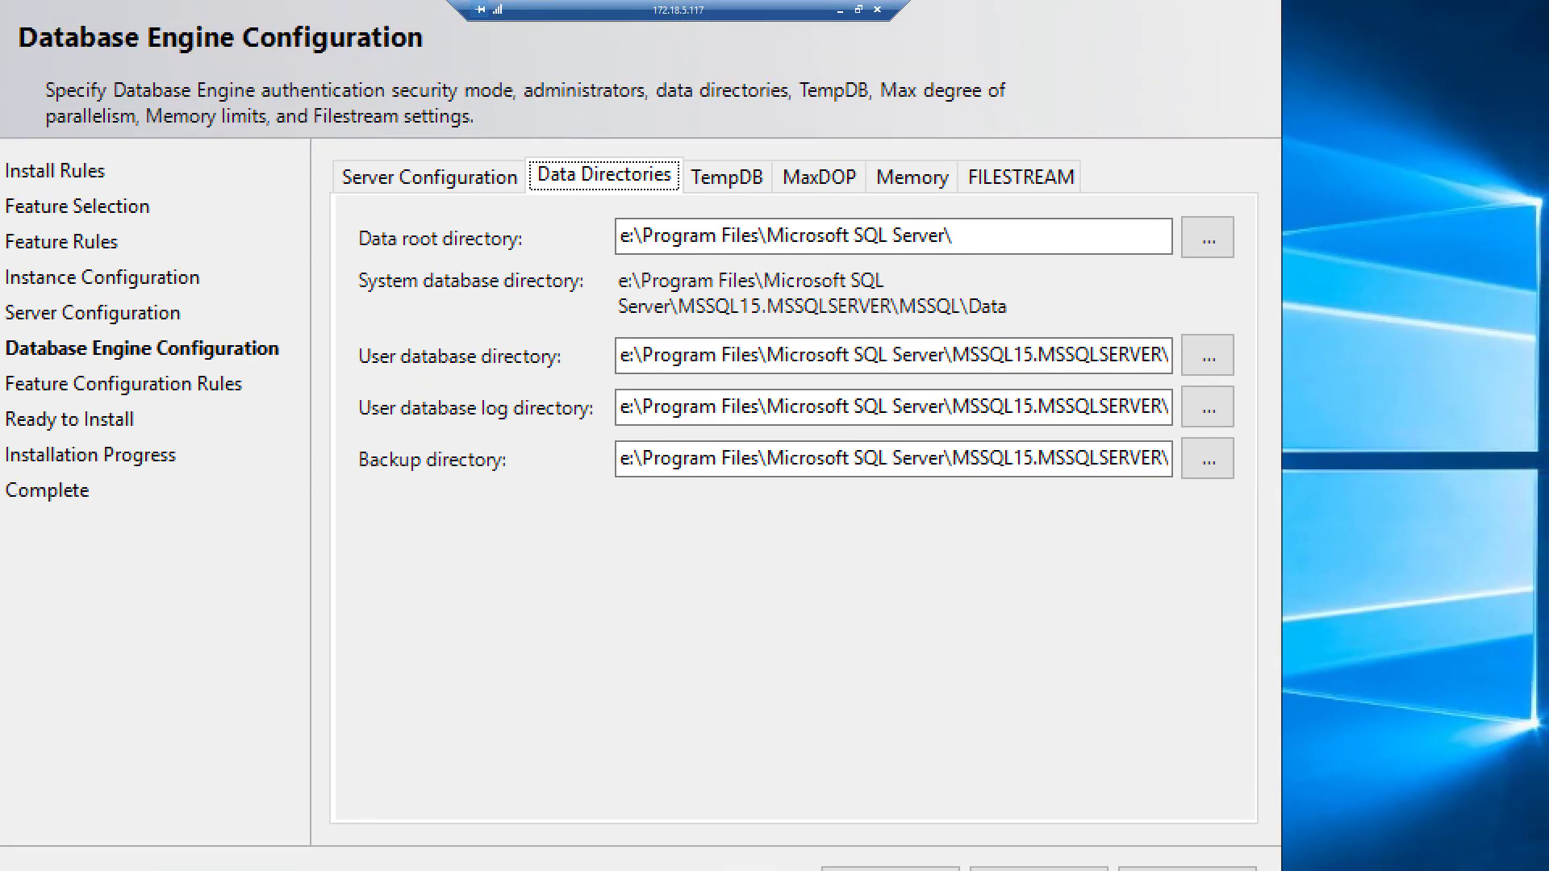
{"action": "left_click_drag", "start_coordinate": [337, 329], "coordinate": [652, 379]}
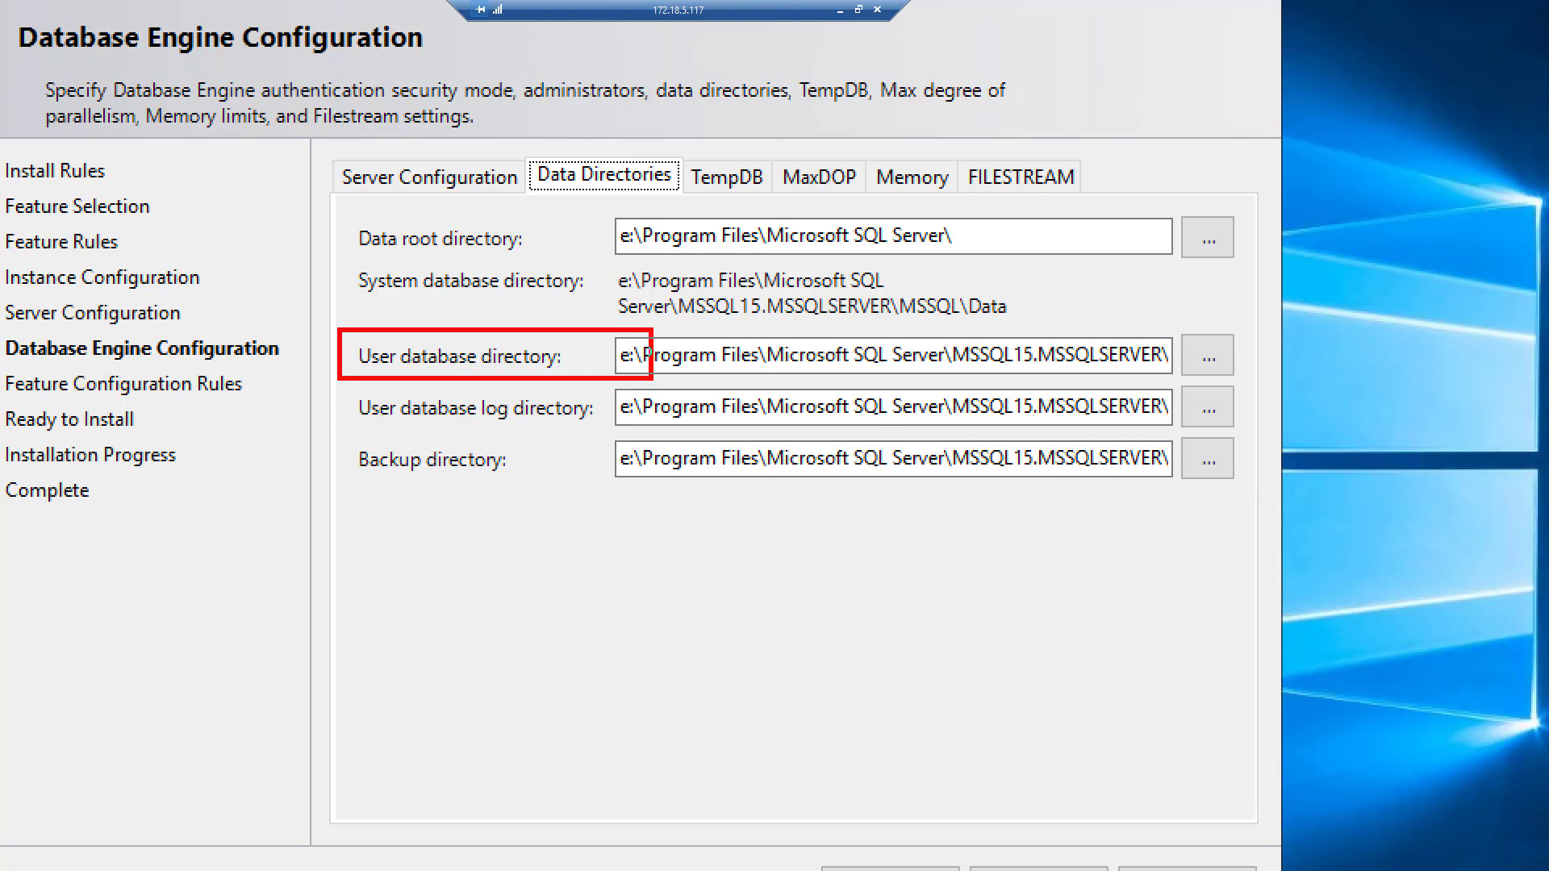
{"action": "mouse_move", "coordinate": [334, 383]}
{"action": "left_mouse_down"}
{"action": "mouse_move", "coordinate": [687, 450]}
{"action": "mouse_move", "coordinate": [652, 431]}
{"action": "left_mouse_up"}
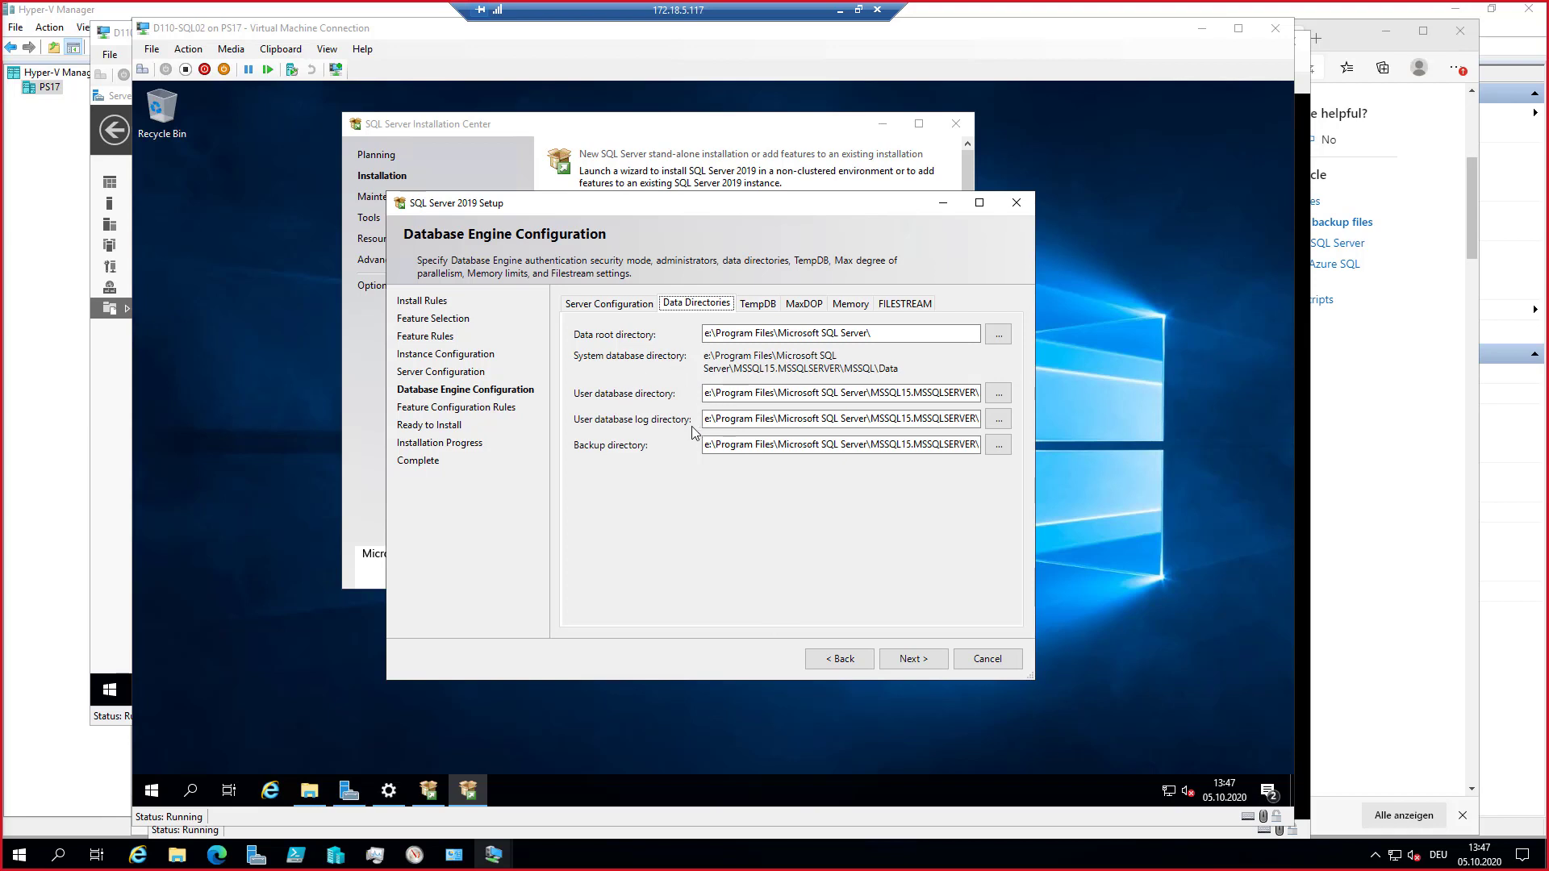
{"action": "left_click", "coordinate": [758, 304]}
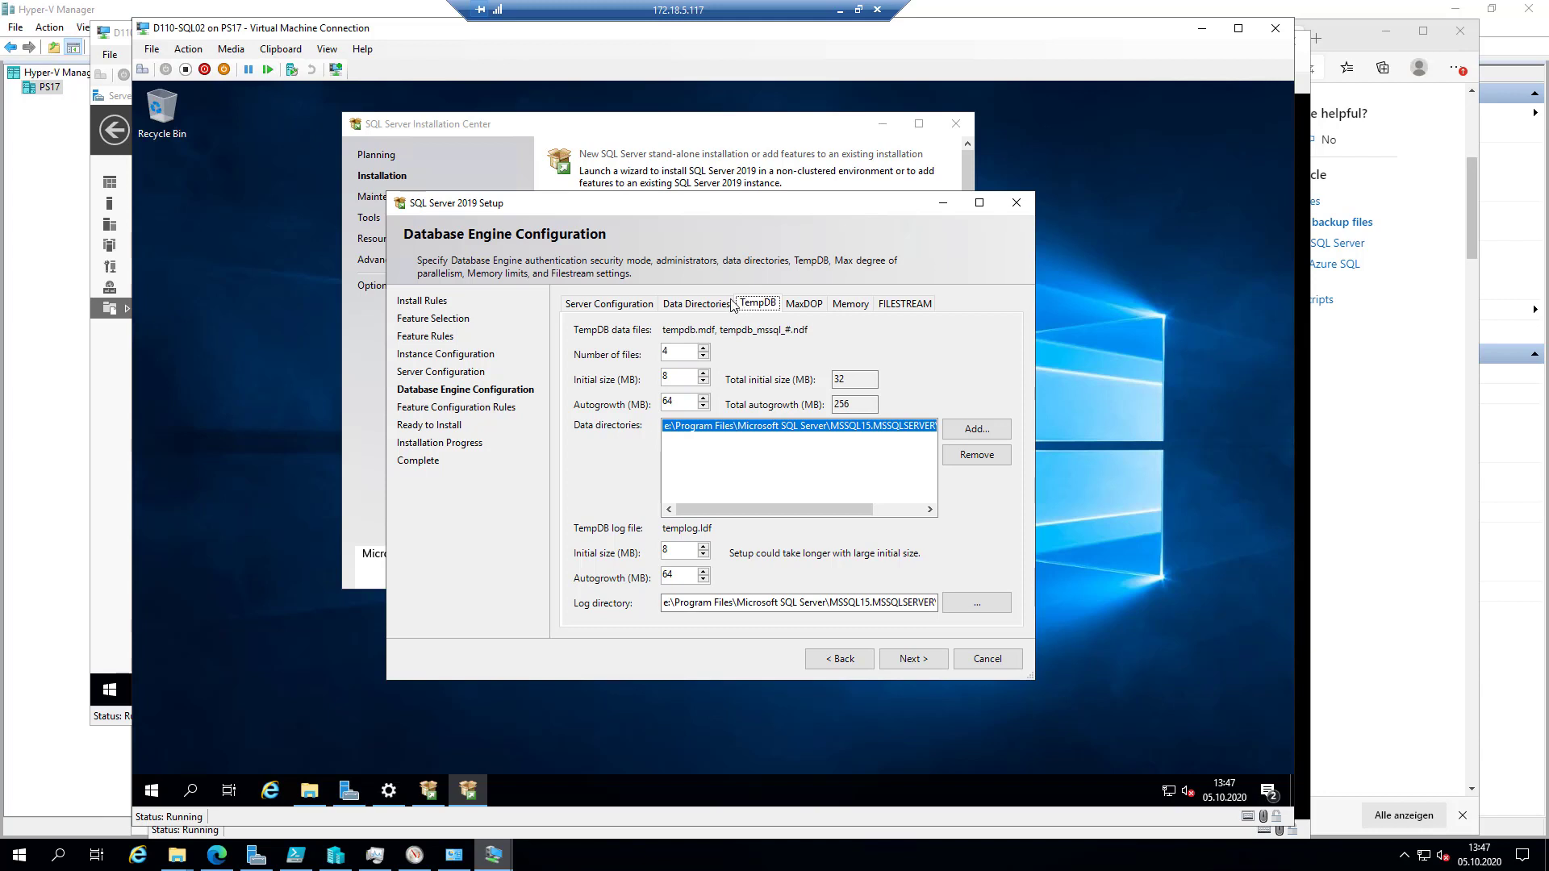
{"action": "left_click", "coordinate": [686, 305]}
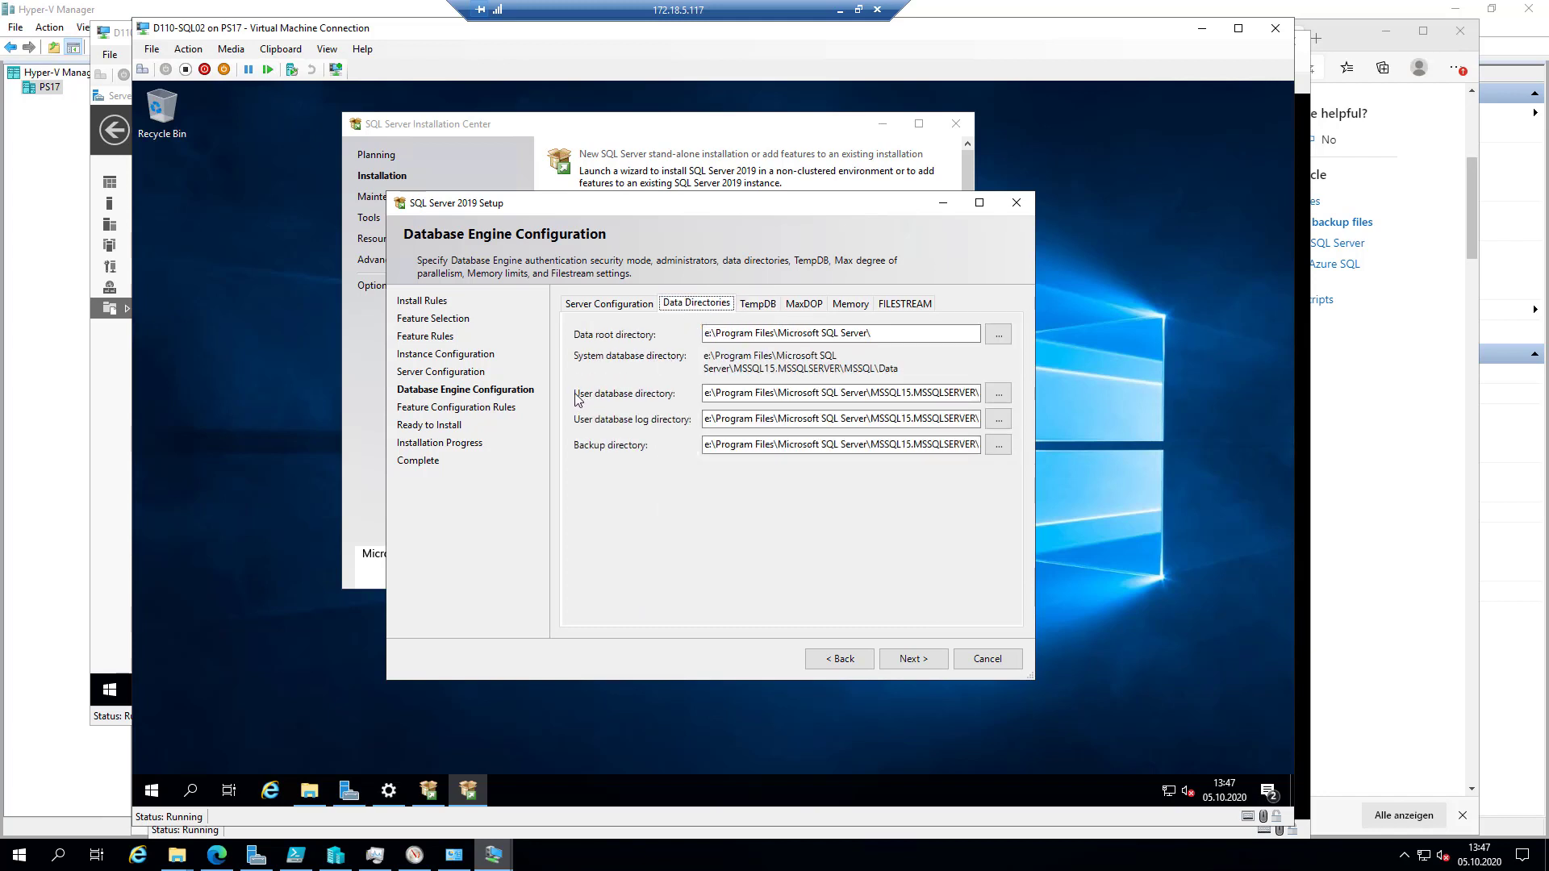
{"action": "left_click", "coordinate": [855, 399]}
{"action": "left_click", "coordinate": [758, 303]}
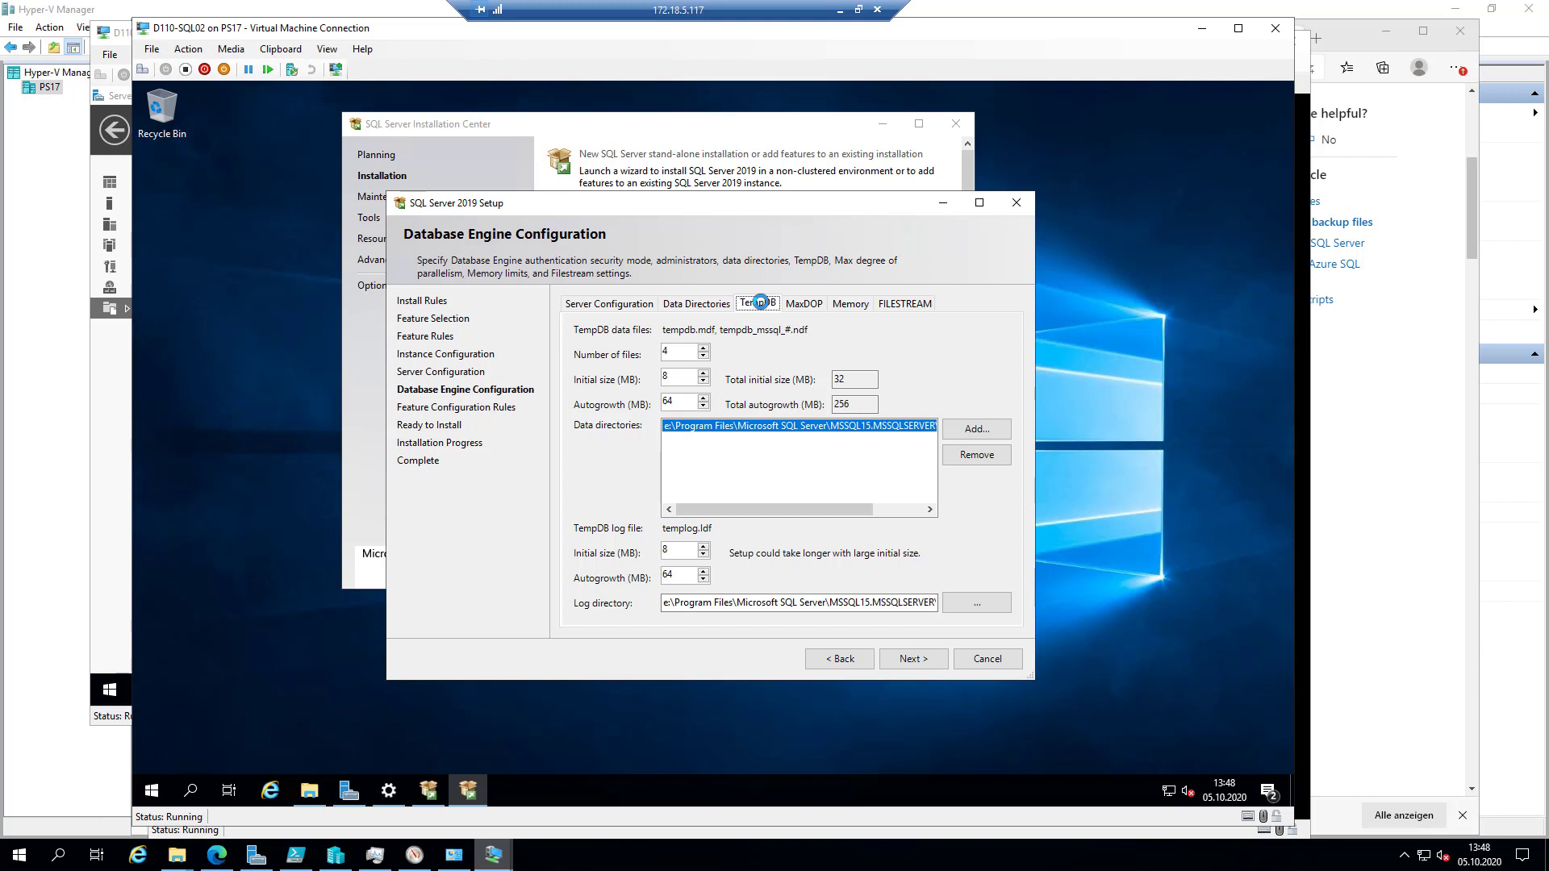
{"action": "double_click", "coordinate": [663, 351]}
{"action": "left_click", "coordinate": [808, 306]}
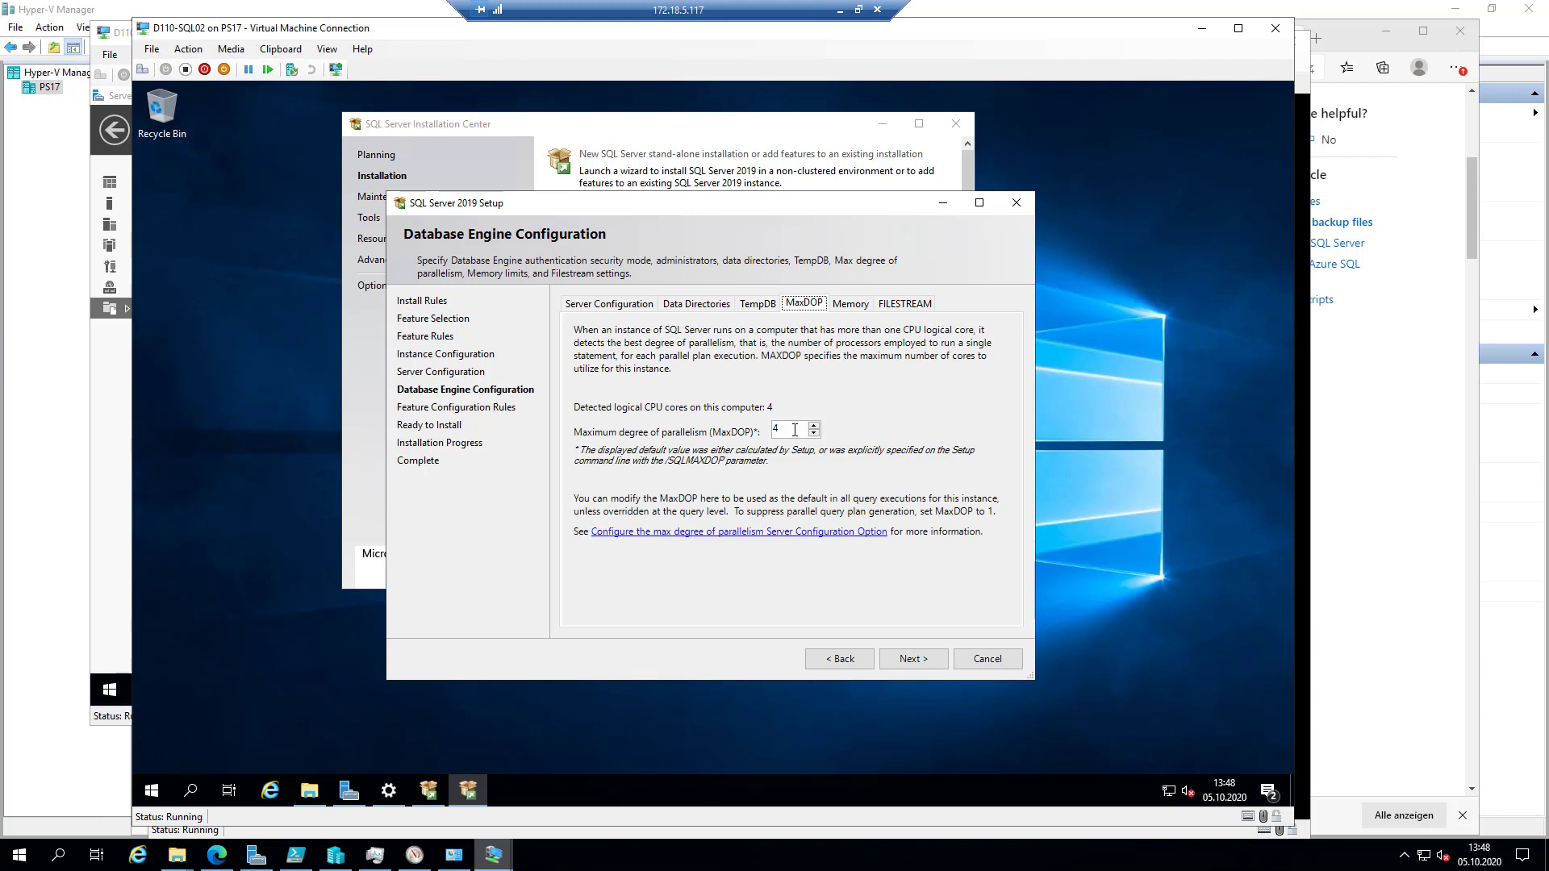
Review the Database Engine's memory and FILESTREAM settings and continue to the installation summary
{"action": "left_click", "coordinate": [848, 307]}
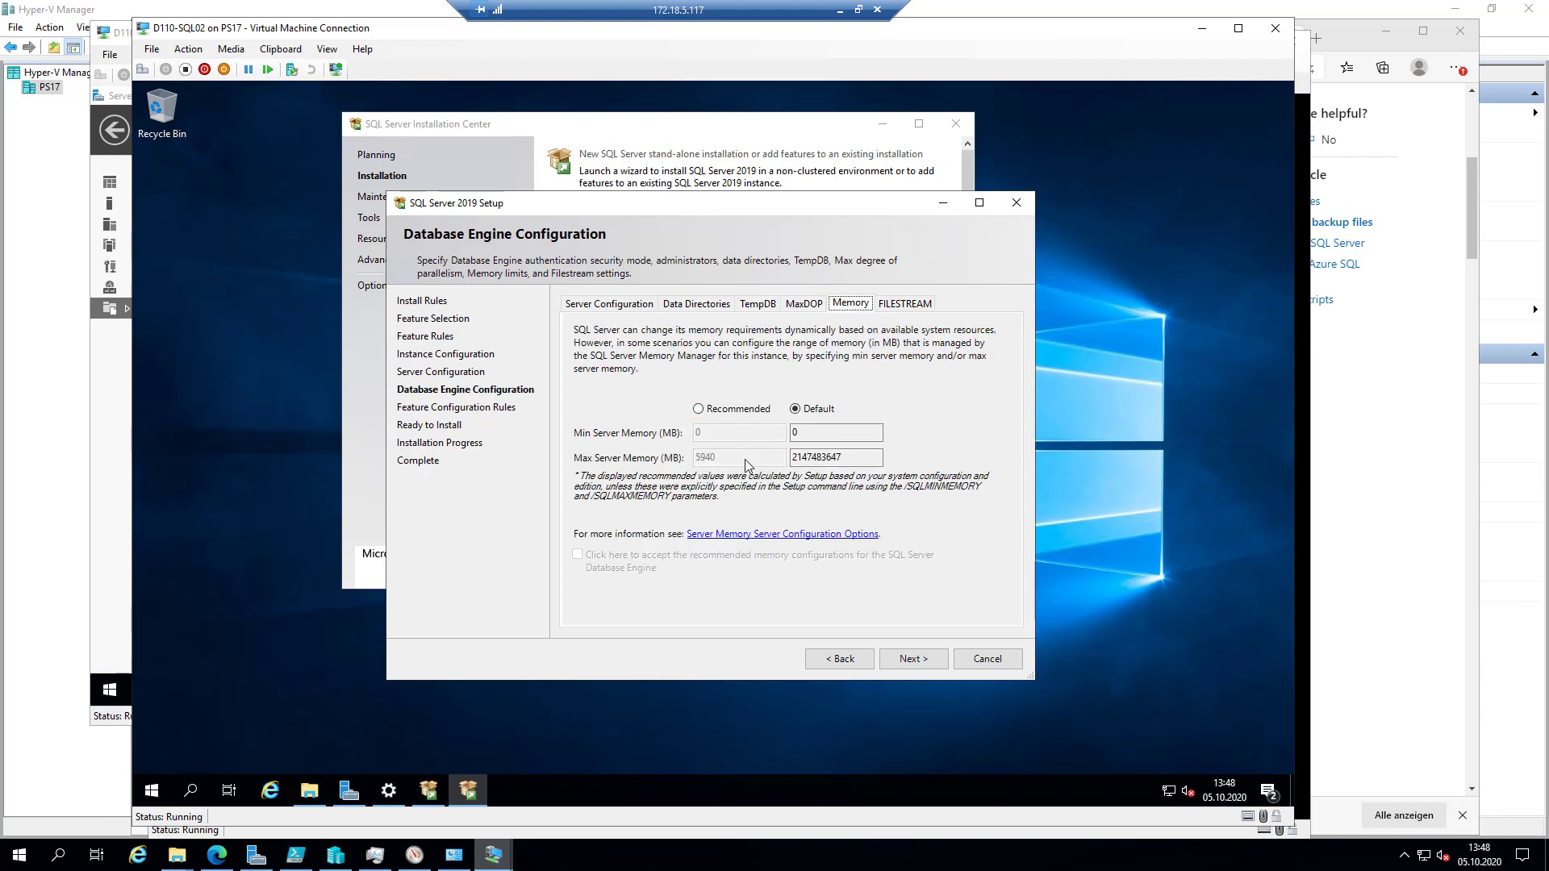
{"action": "left_click", "coordinate": [904, 305]}
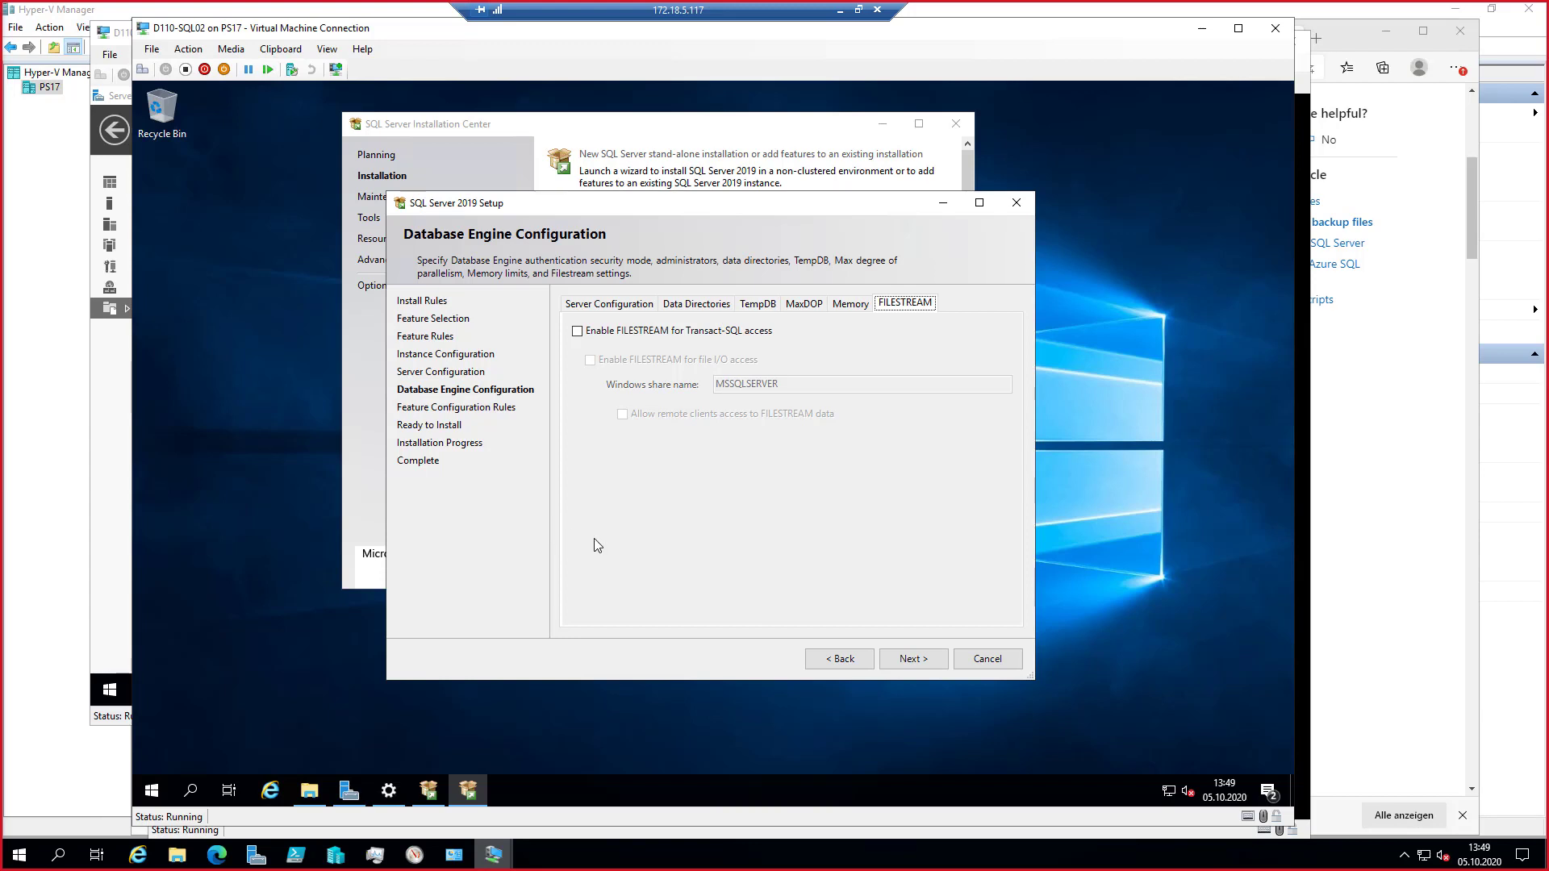
{"action": "left_click", "coordinate": [911, 659]}
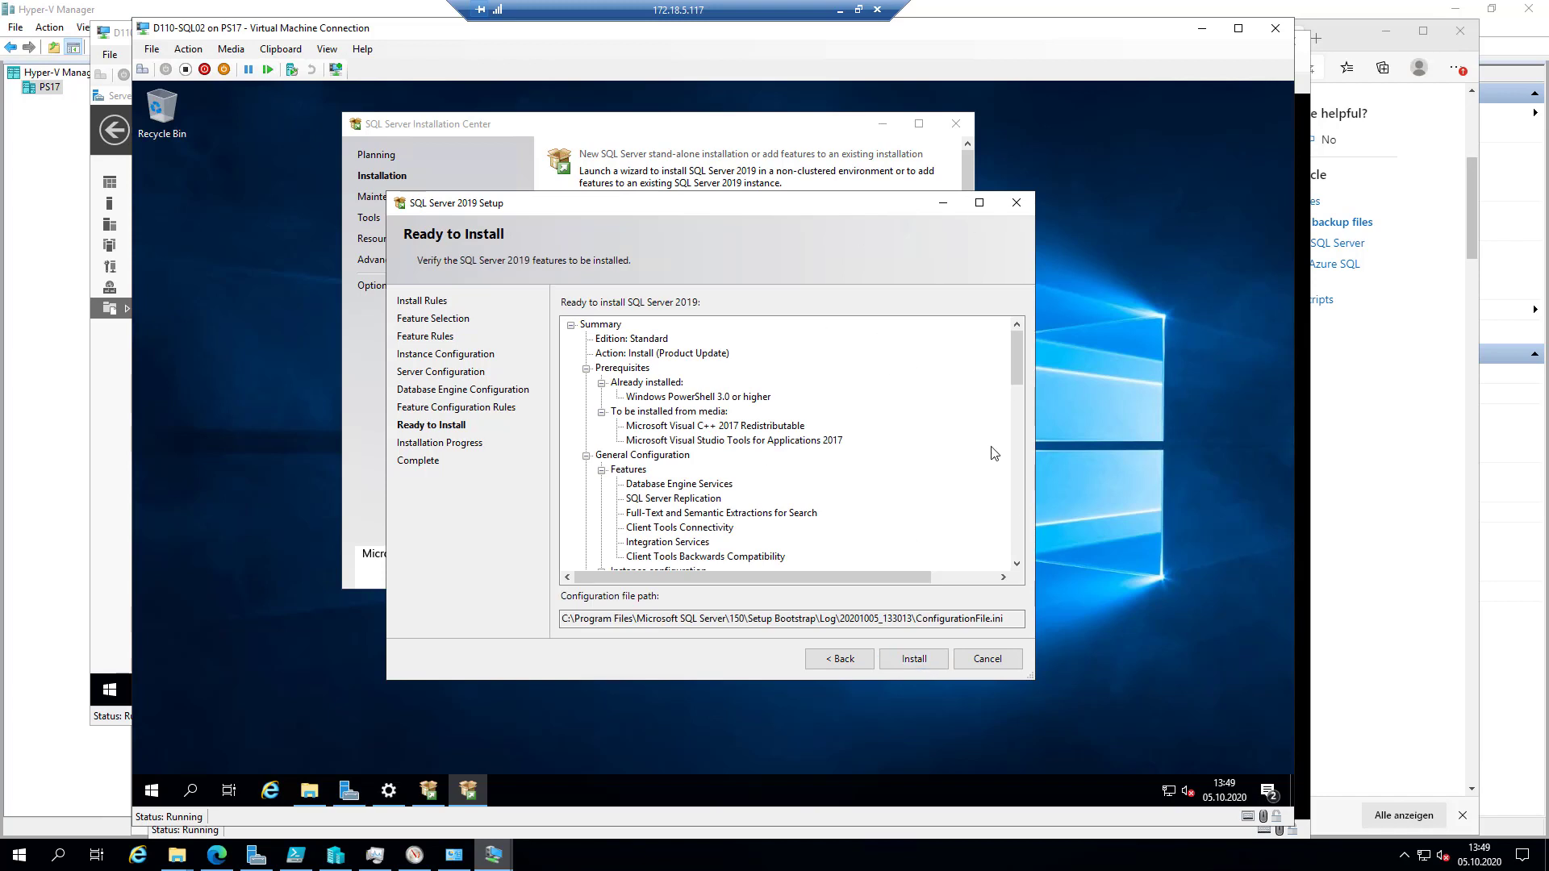
Highlight ConfigurationFile.ini in the configuration file path and start the SQL Server 2019 installation
{"action": "left_click", "coordinate": [938, 613]}
{"action": "left_click_drag", "start_coordinate": [913, 618], "coordinate": [1009, 618]}
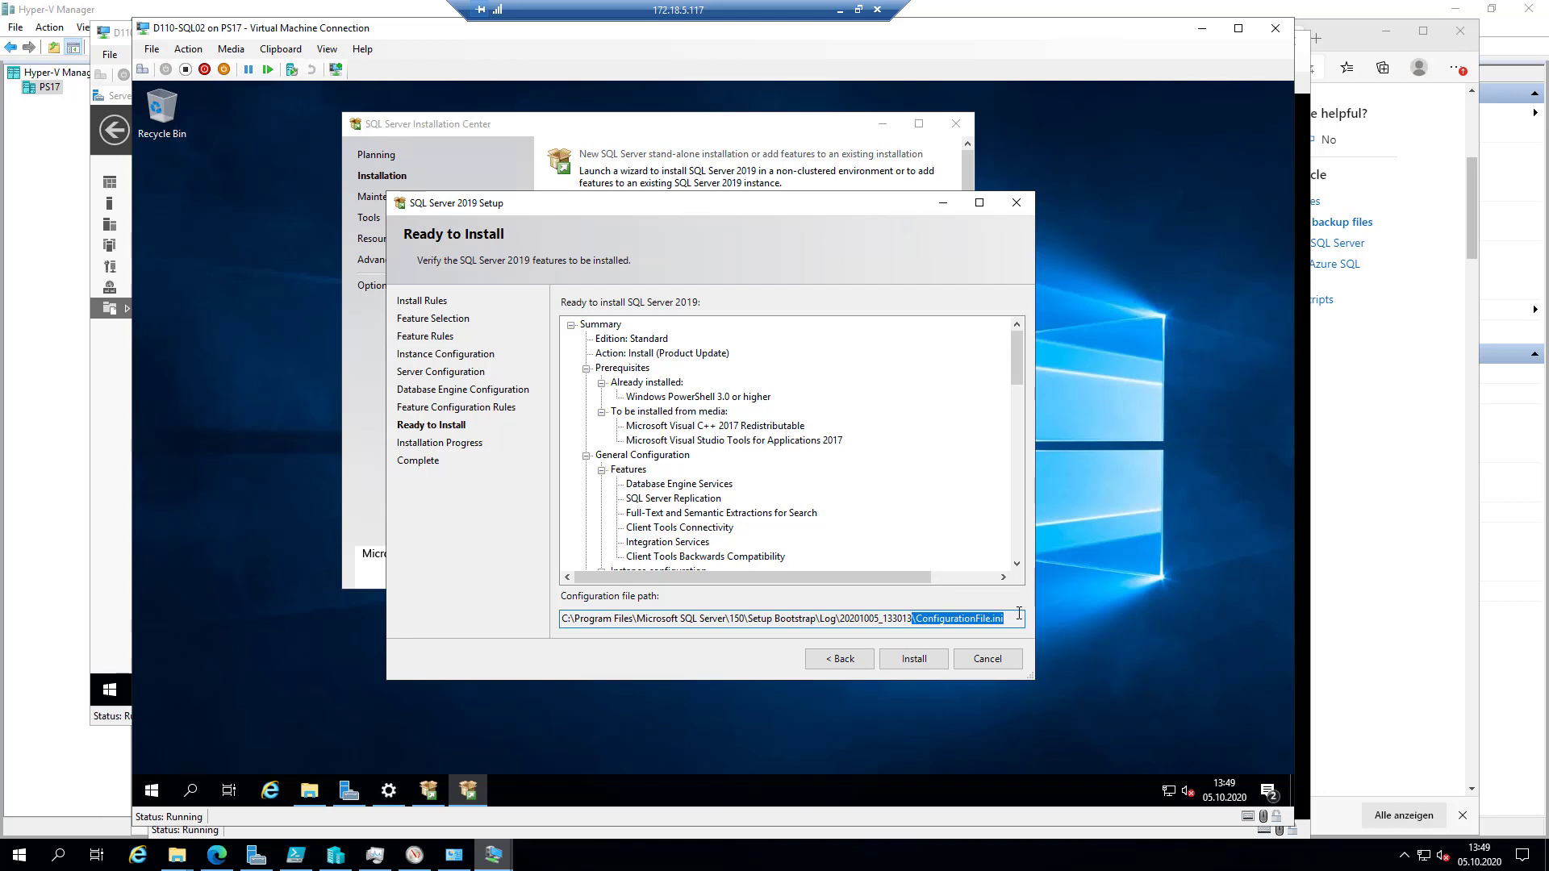
{"action": "left_click", "coordinate": [928, 663]}
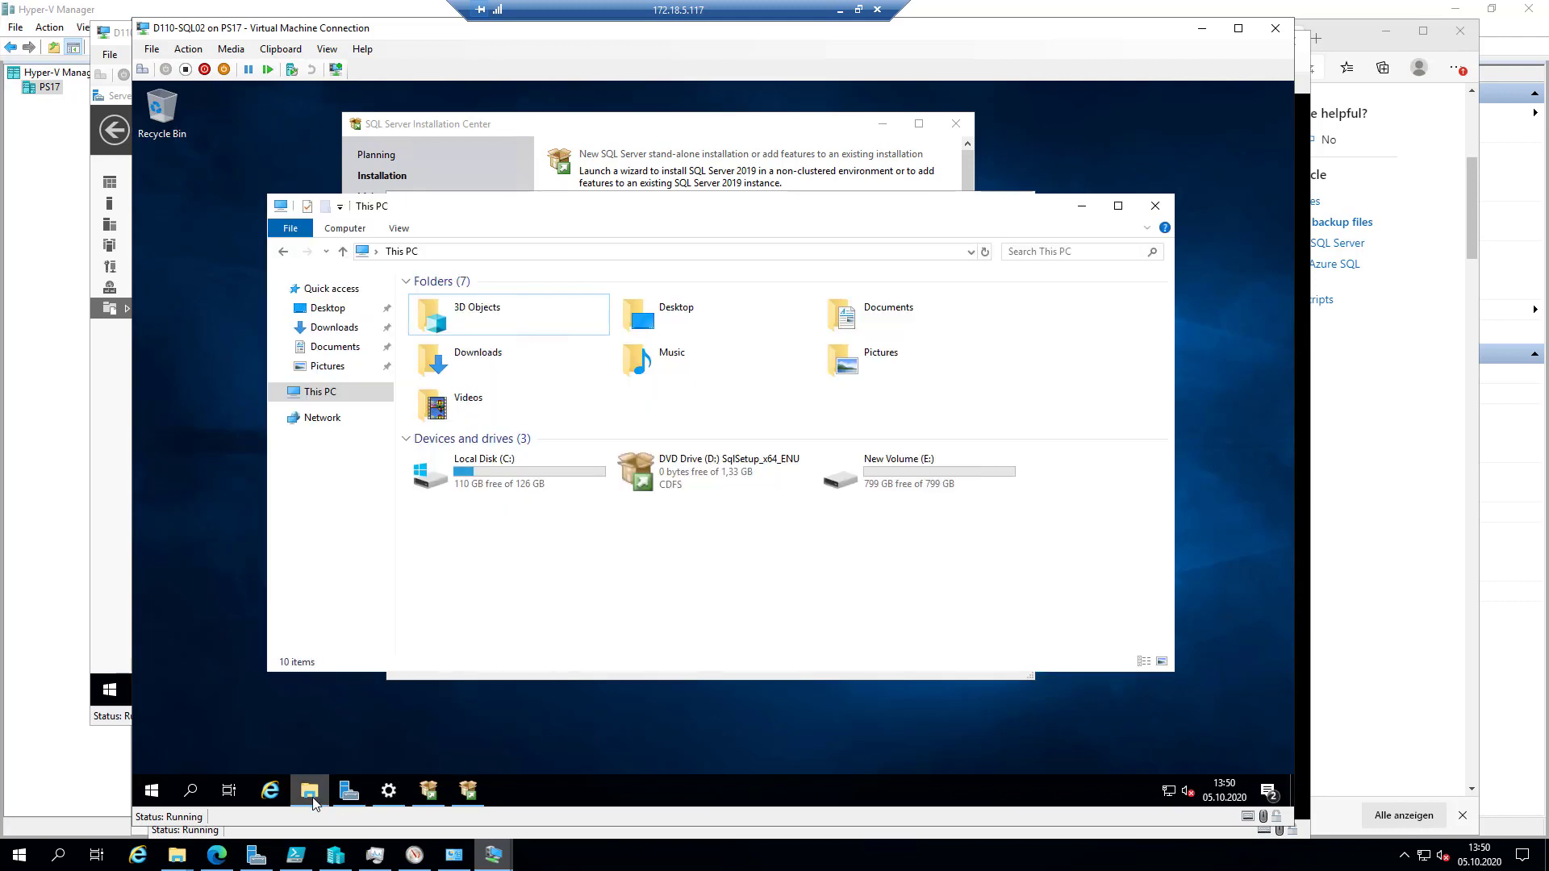
Open the Sources share on \\d110-srv11 in File Explorer
{"action": "left_click", "coordinate": [309, 790]}
{"action": "left_click", "coordinate": [563, 252]}
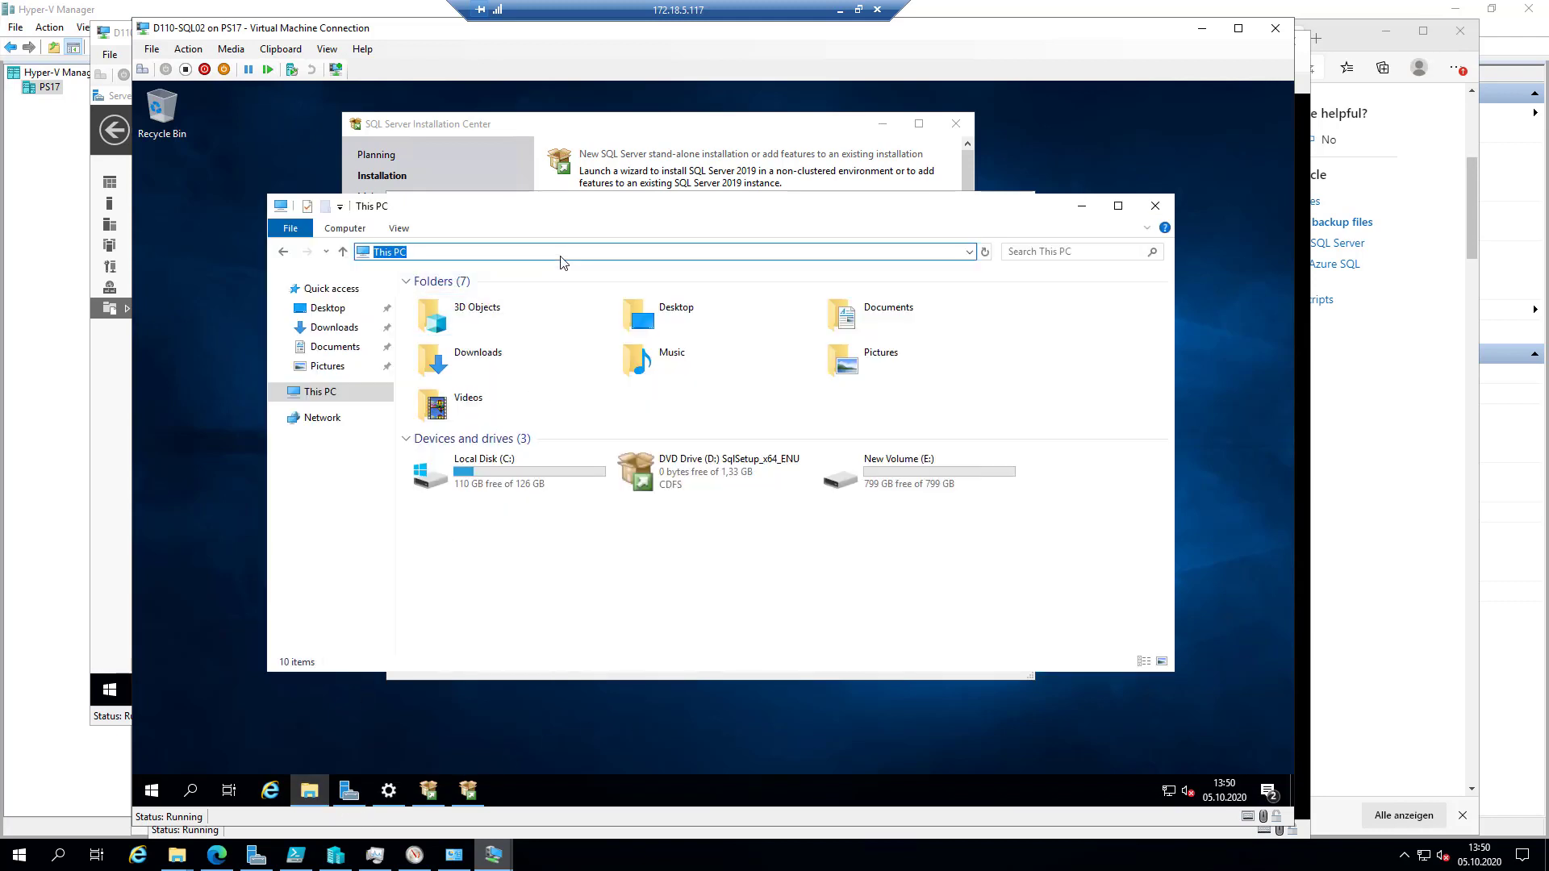
{"action": "left_click", "coordinate": [581, 252]}
{"action": "type", "text": "\\d110-srv11"}
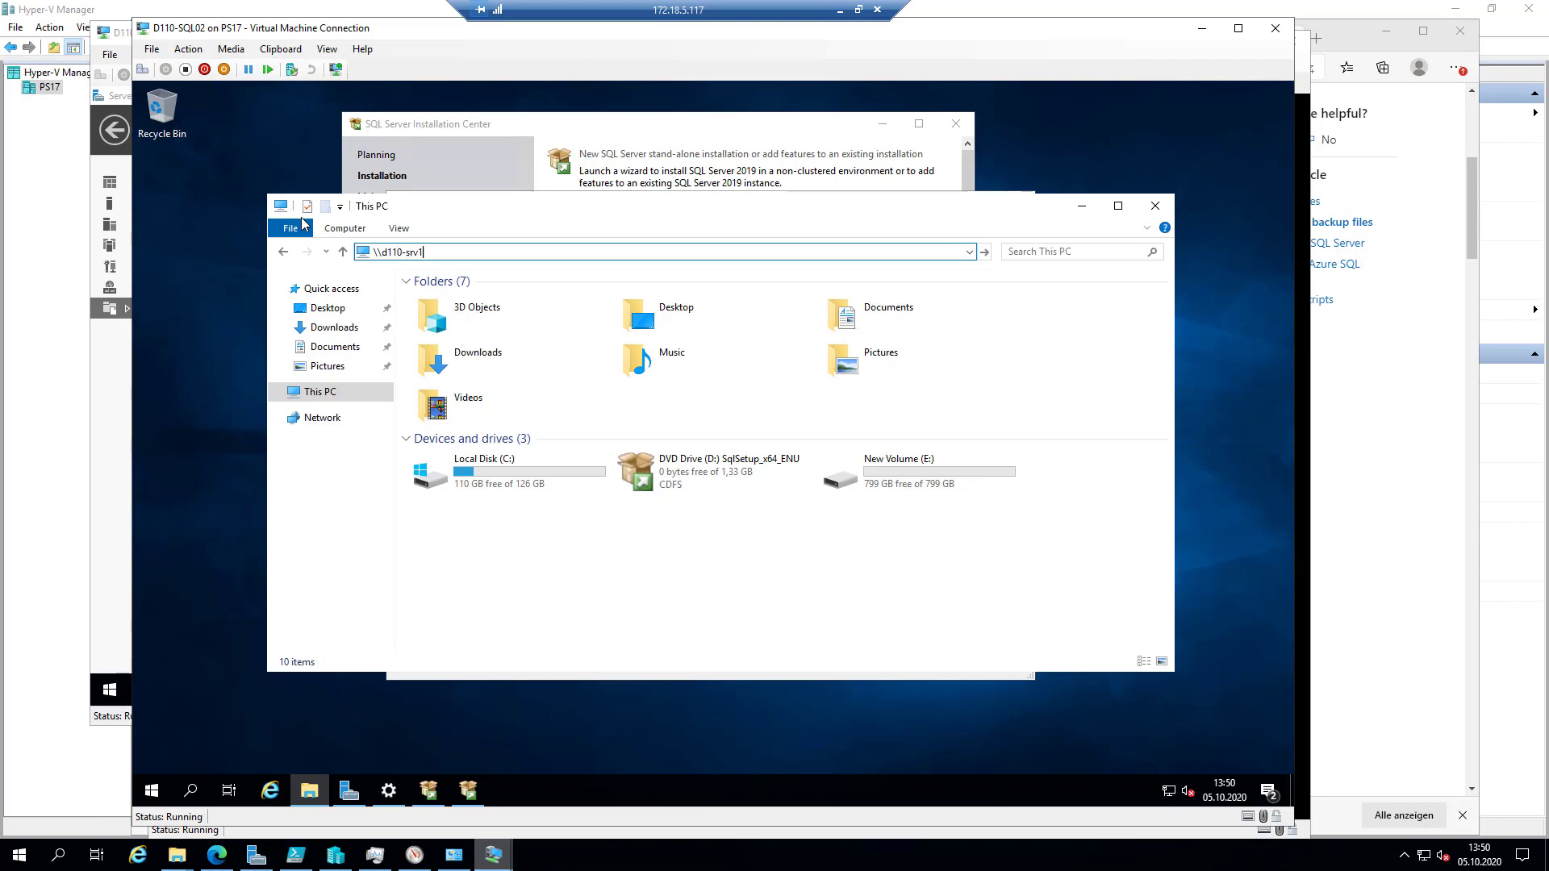
{"action": "key", "text": "Return"}
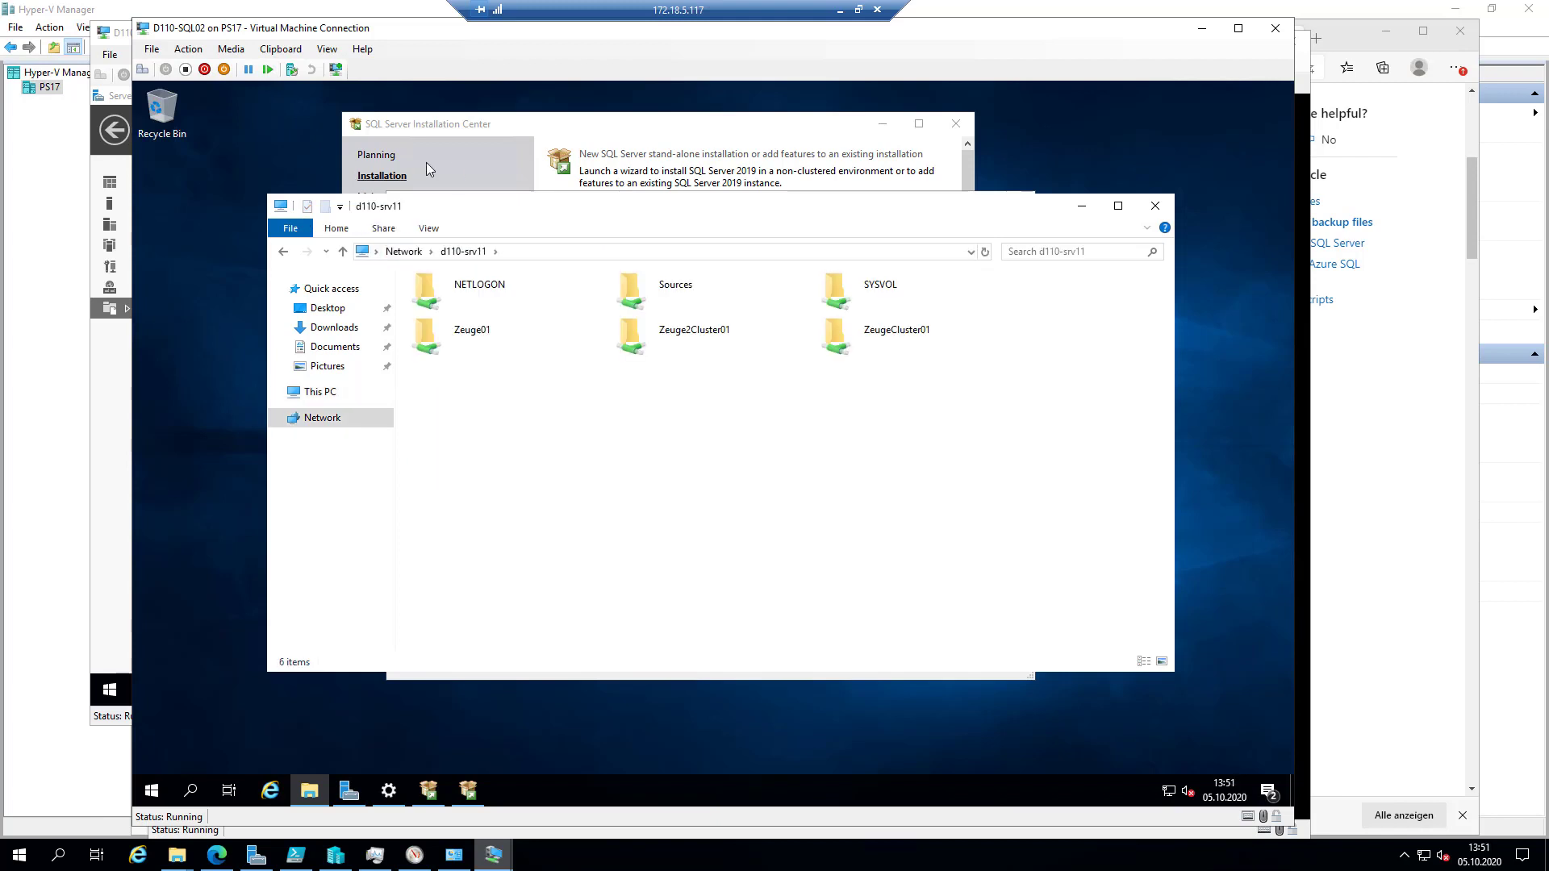
{"action": "left_click", "coordinate": [651, 293]}
{"action": "double_click", "coordinate": [651, 293]}
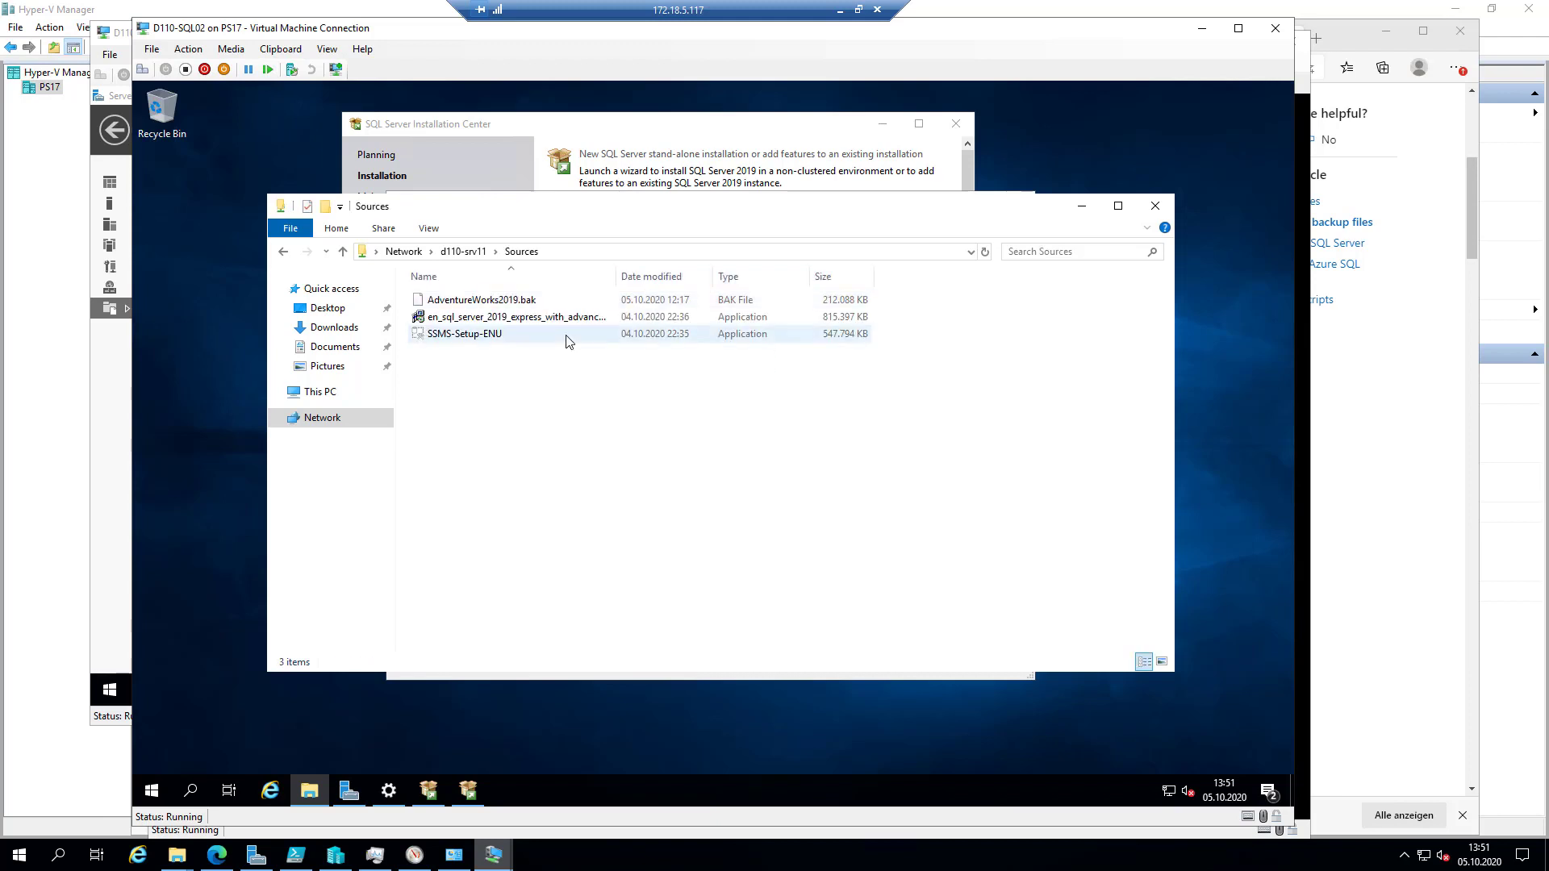
Copy SSMS-Setup-ENU and AdventureWorks2019.bak from the Sources share to Downloads, check the copies and minimise File Explorer
{"action": "left_click", "coordinate": [481, 345]}
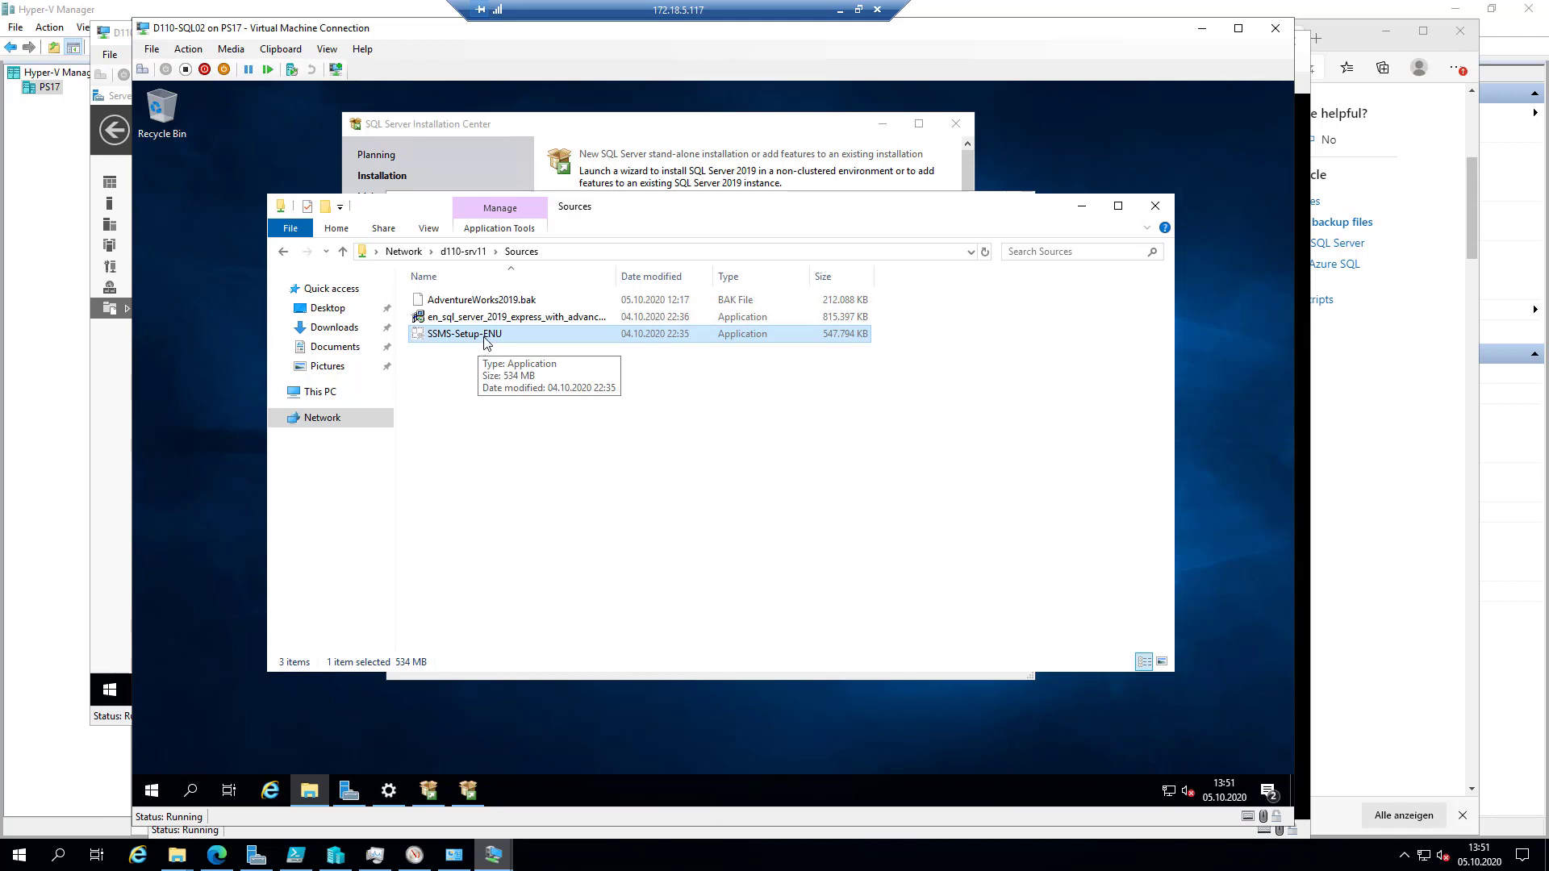
{"action": "left_click", "coordinate": [505, 302], "text": "ctrl"}
{"action": "left_click_drag", "start_coordinate": [507, 303], "coordinate": [350, 329]}
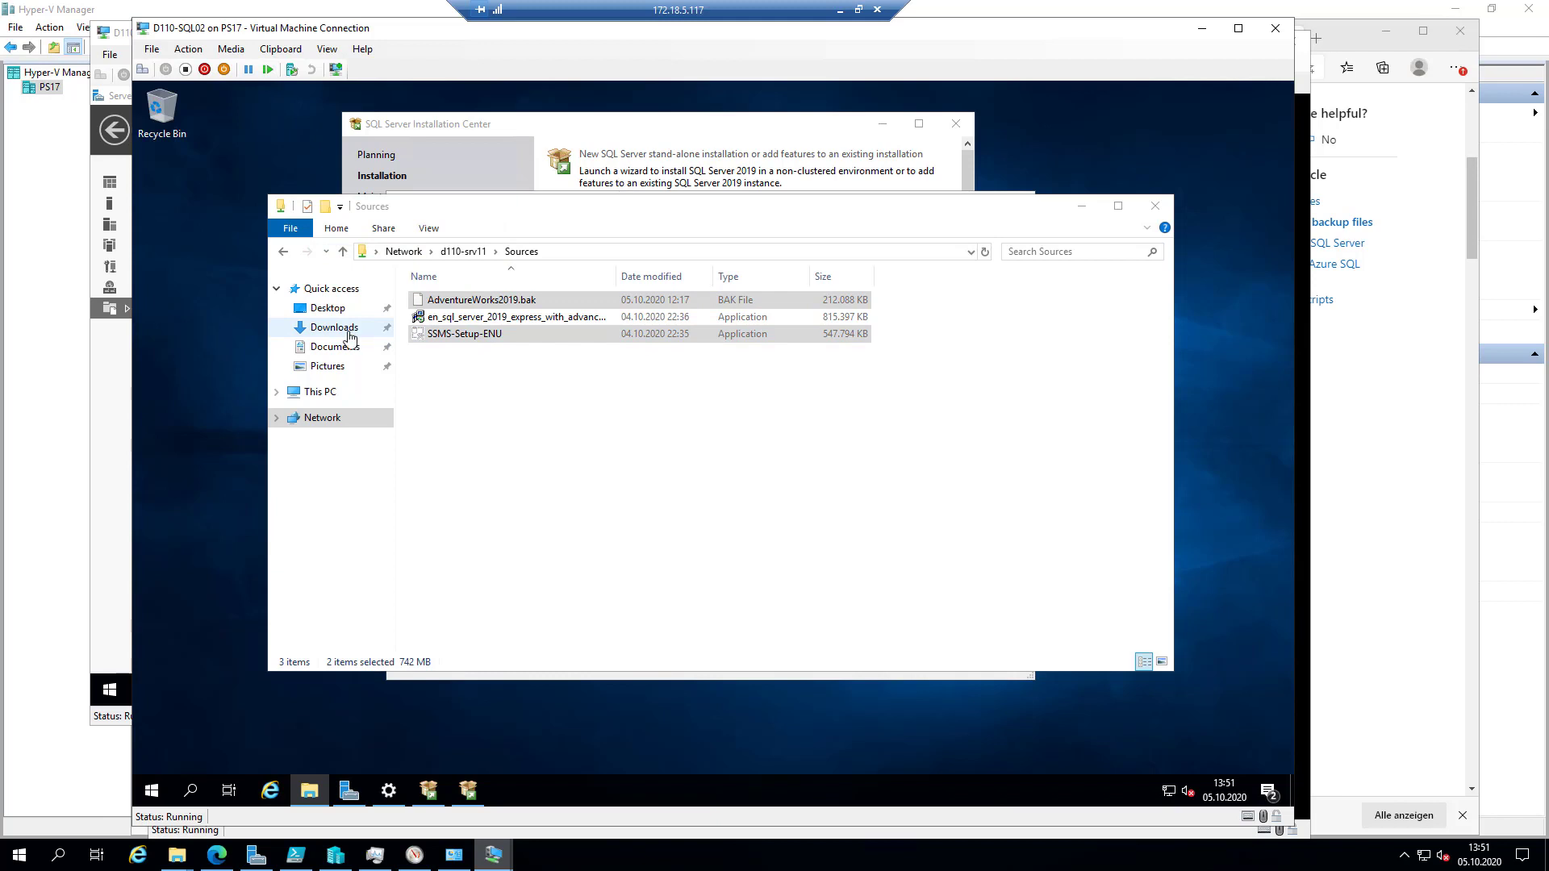
{"action": "left_click", "coordinate": [343, 329]}
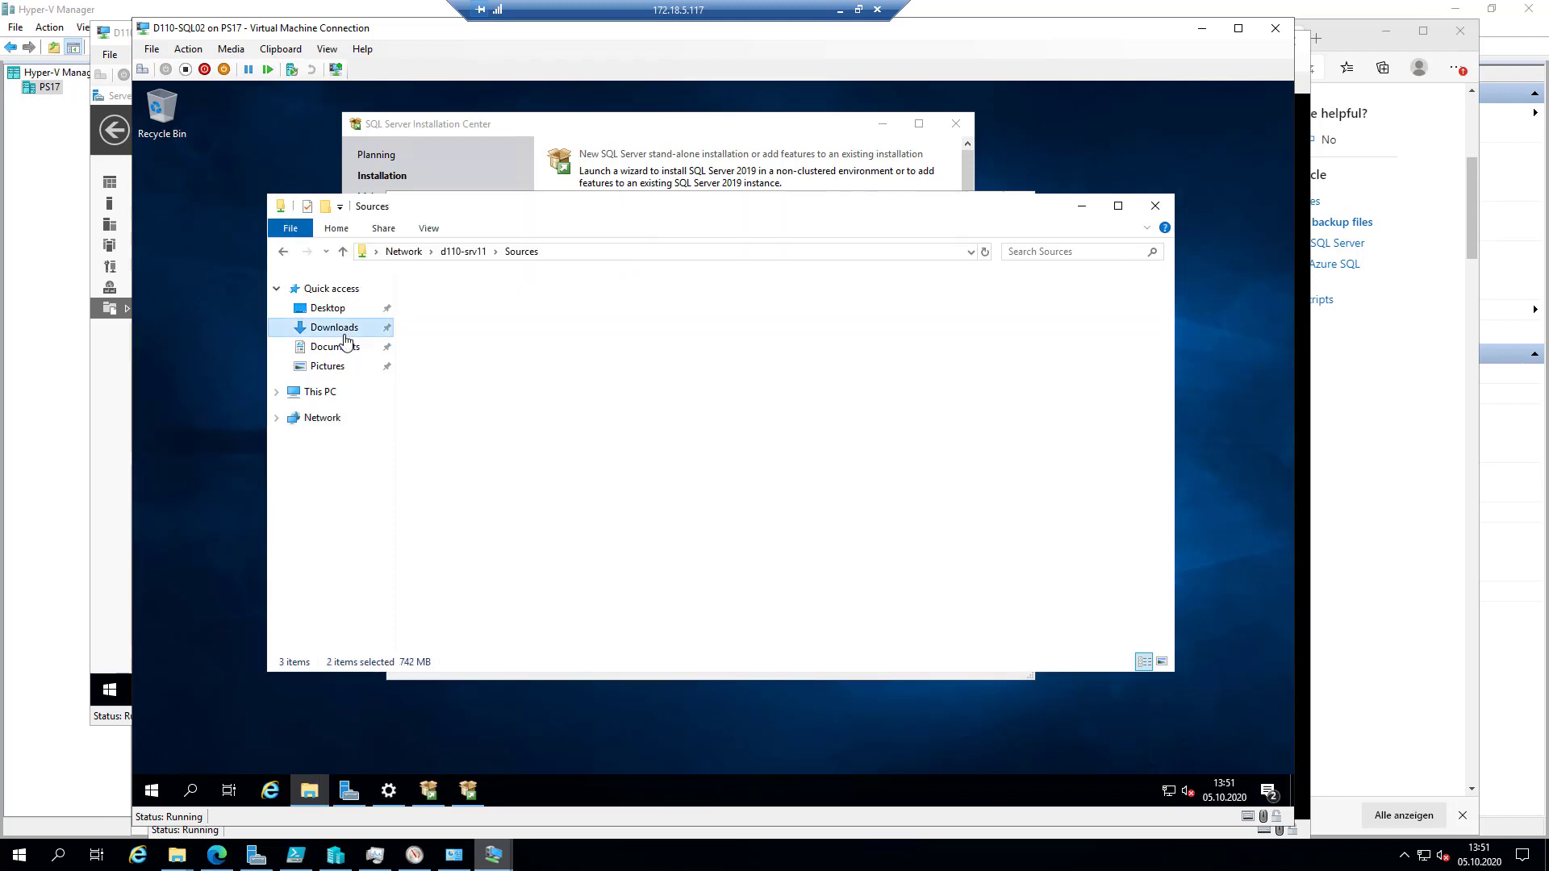
{"action": "left_click", "coordinate": [472, 319]}
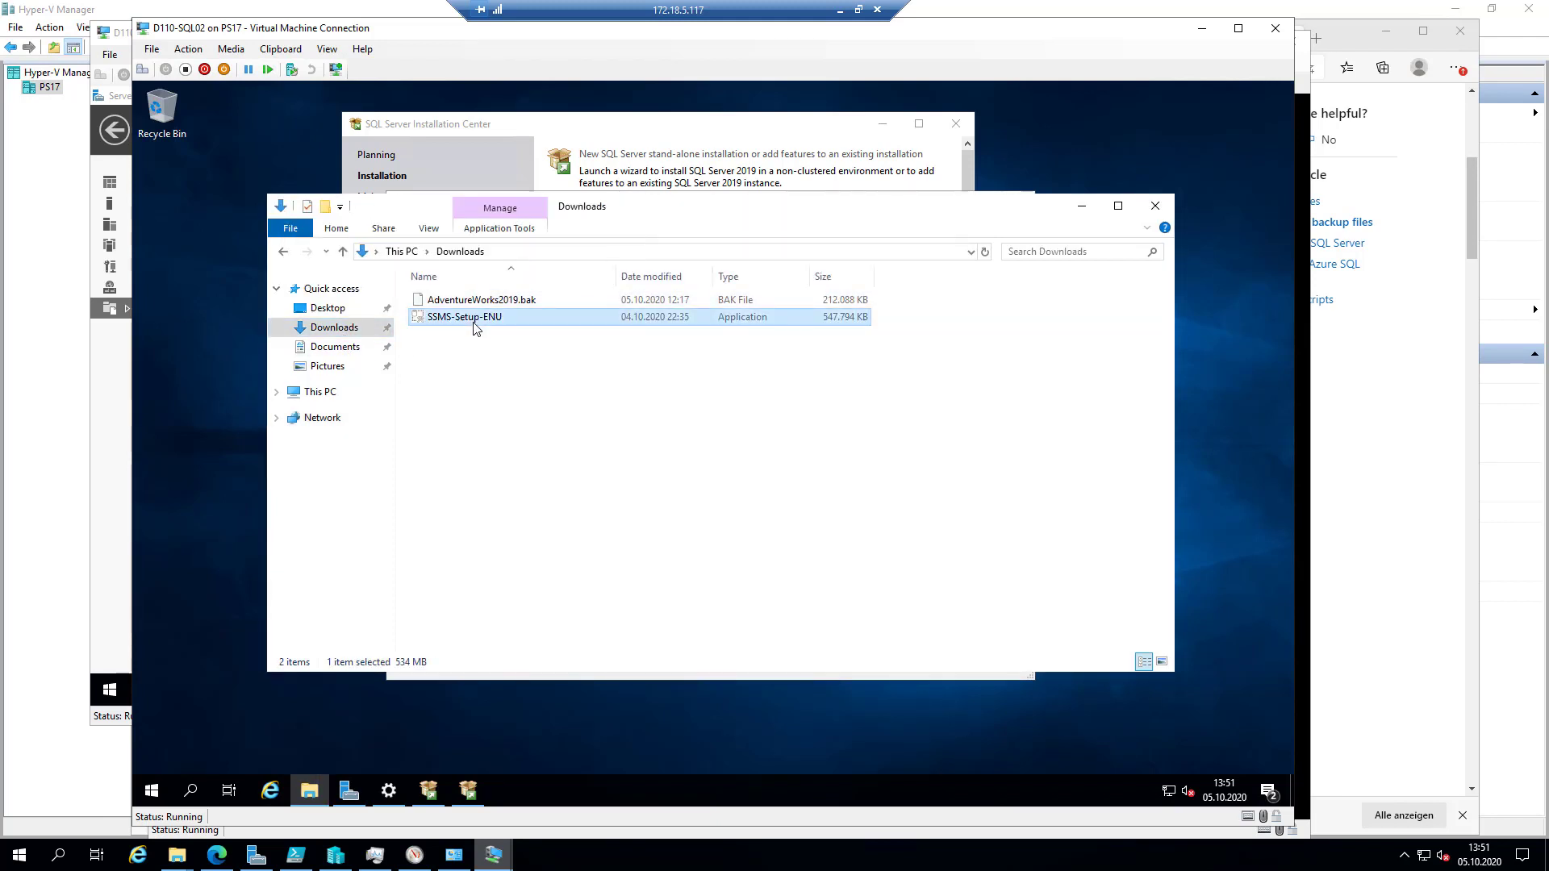
{"action": "left_click", "coordinate": [529, 302]}
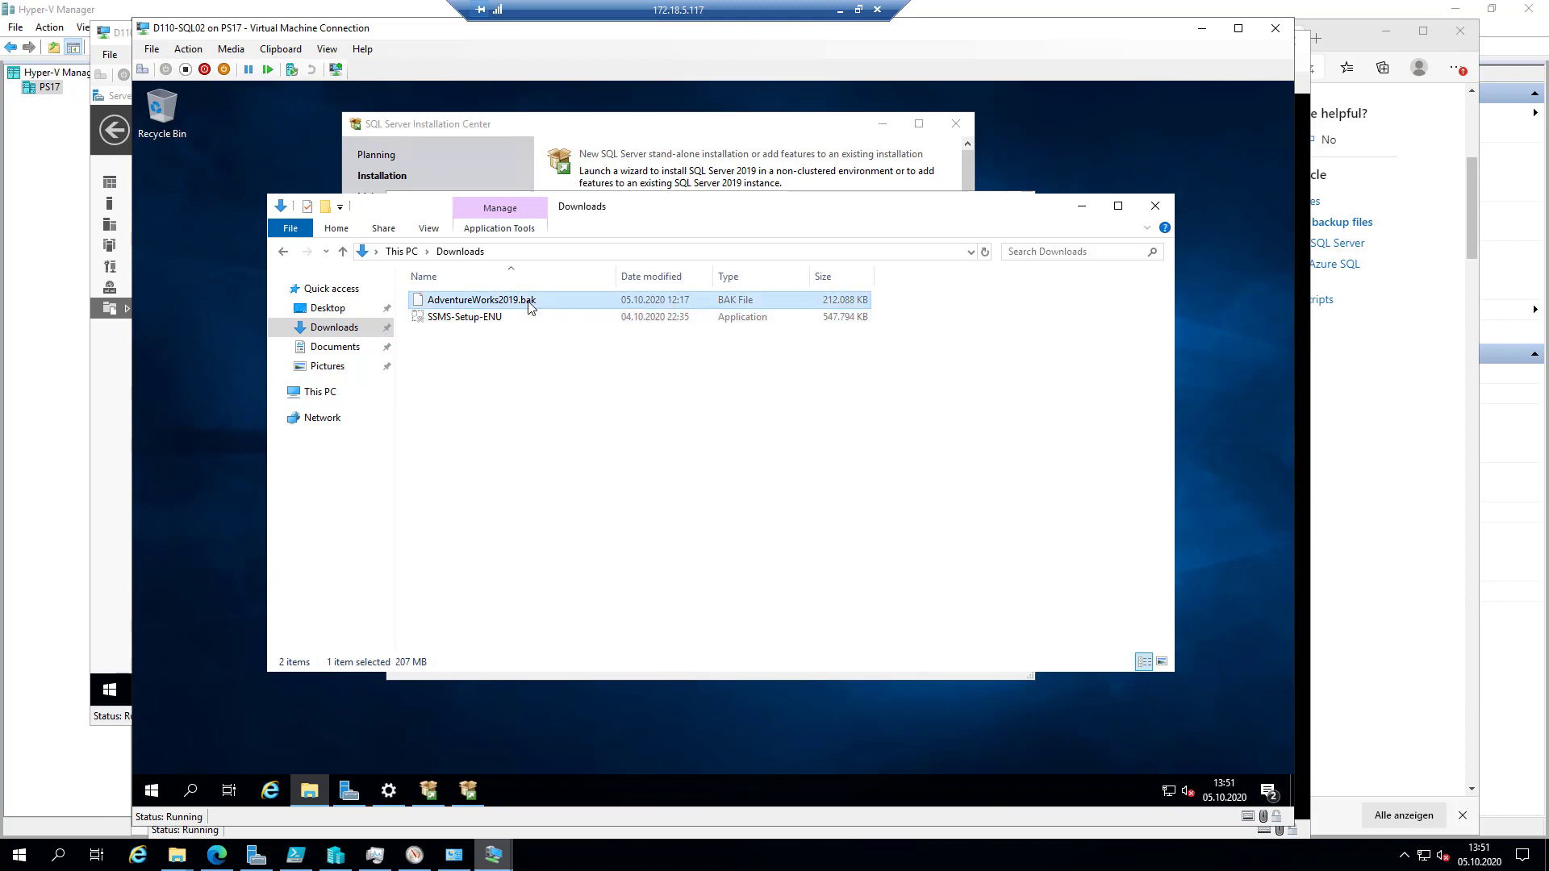
{"action": "left_click", "coordinate": [1085, 205]}
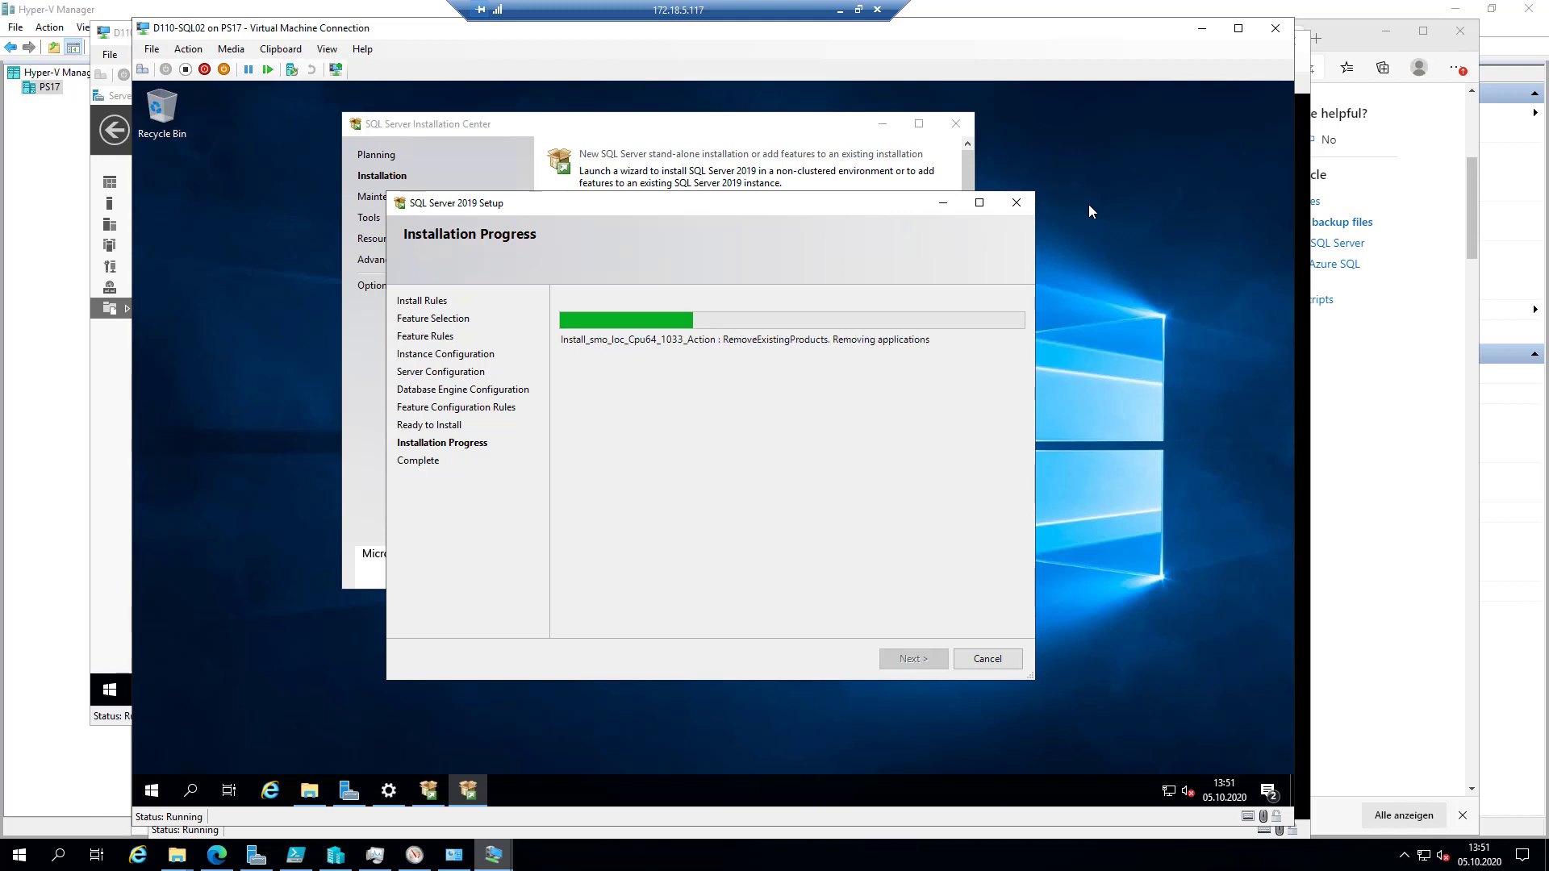
Open Task Manager's performance view and Resource Monitor on D110-SQL02 and examine the memory use per process
{"action": "right_click", "coordinate": [602, 781]}
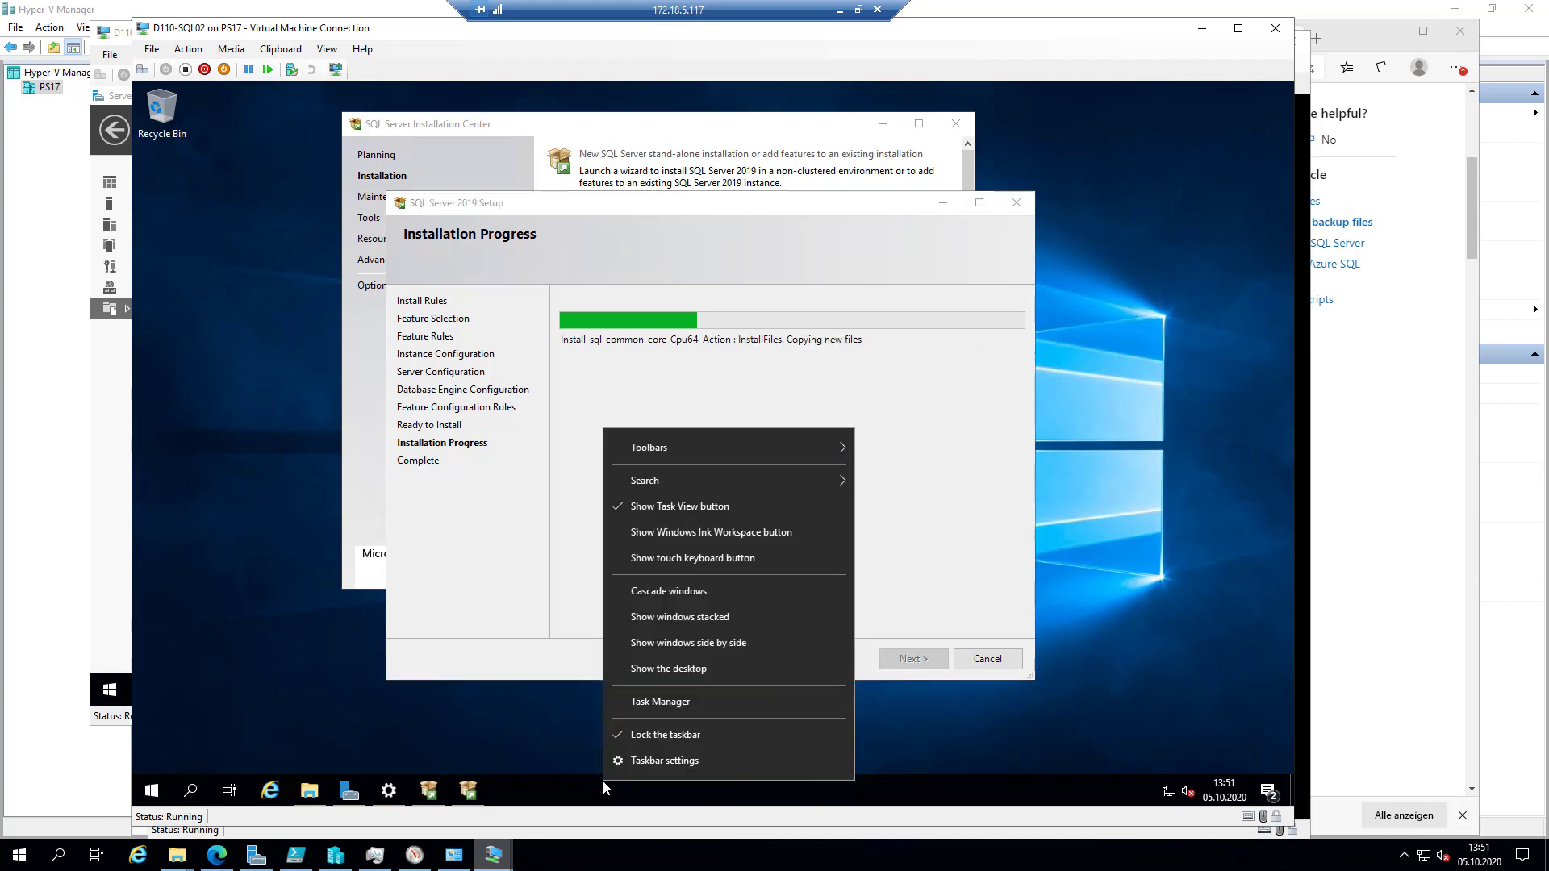
{"action": "left_click", "coordinate": [651, 690]}
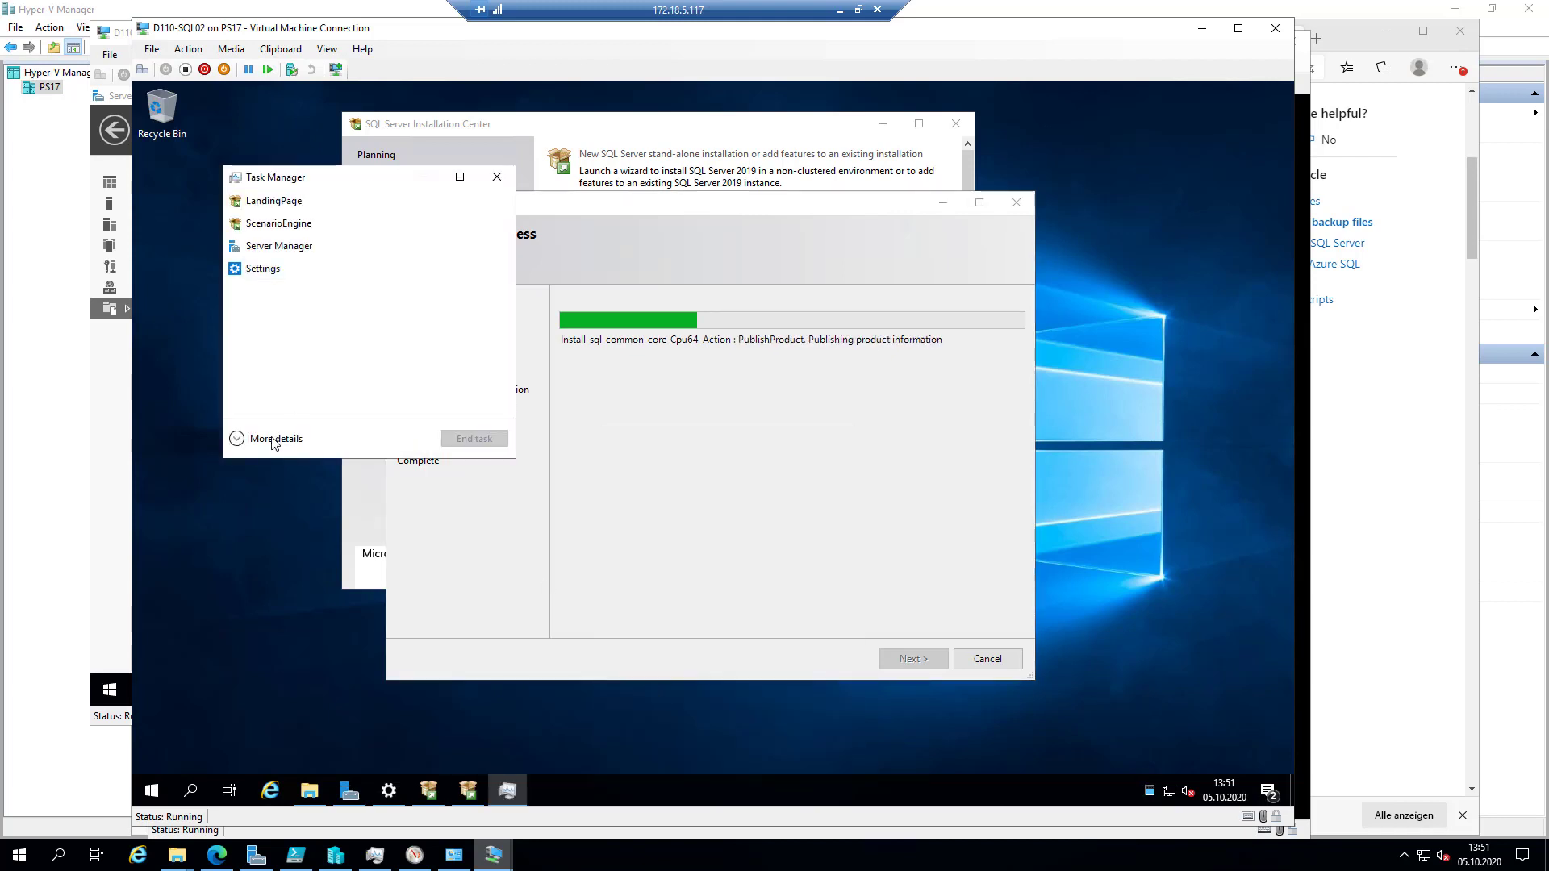
{"action": "left_click", "coordinate": [272, 441]}
{"action": "left_click", "coordinate": [315, 218]}
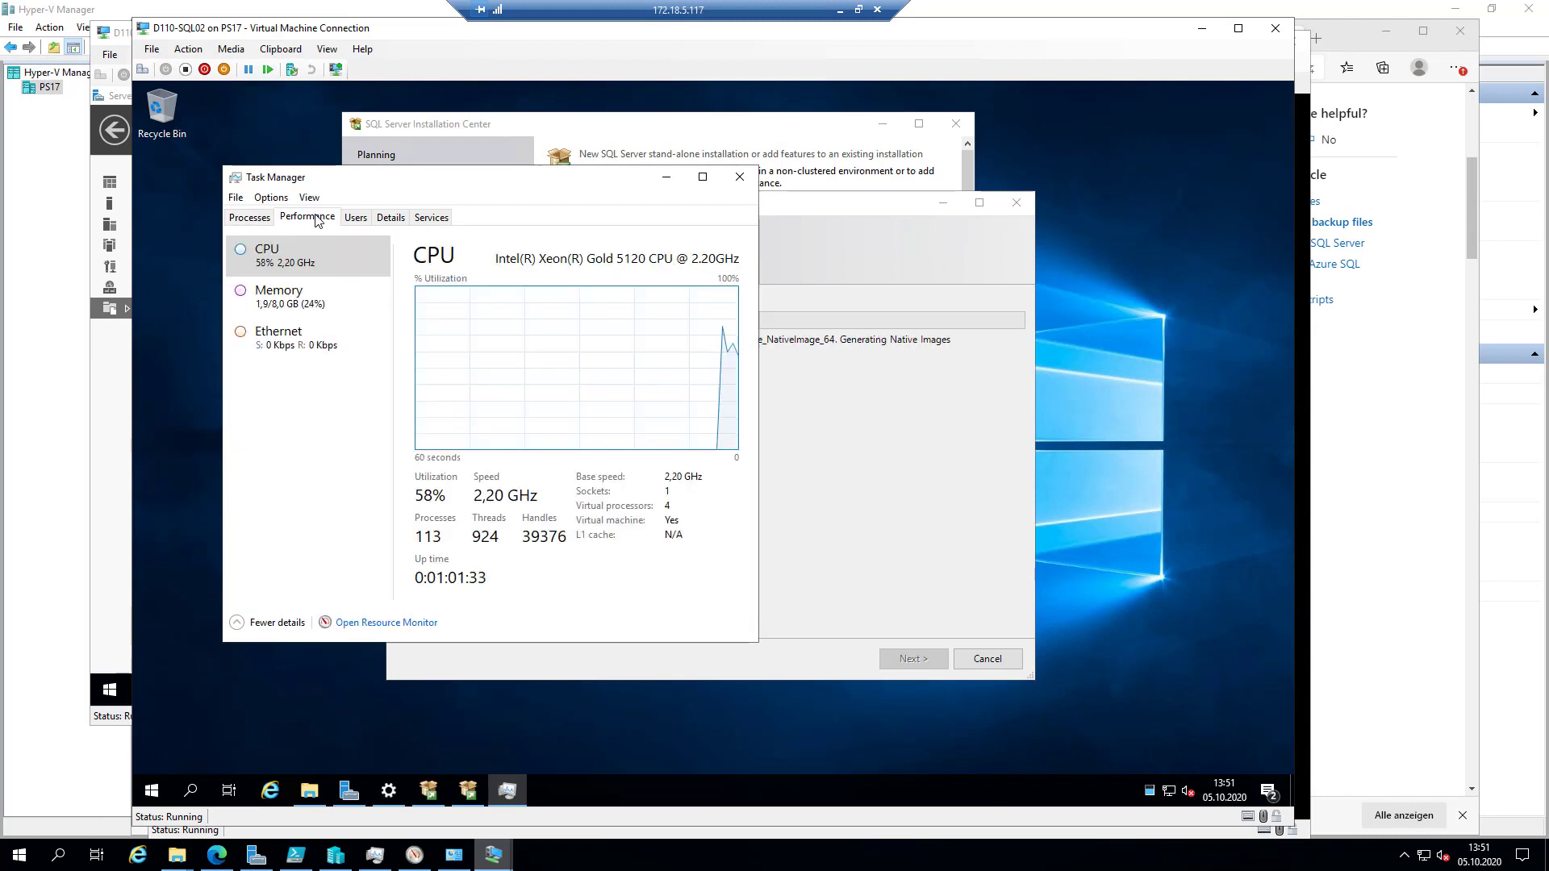
{"action": "left_click", "coordinate": [408, 624]}
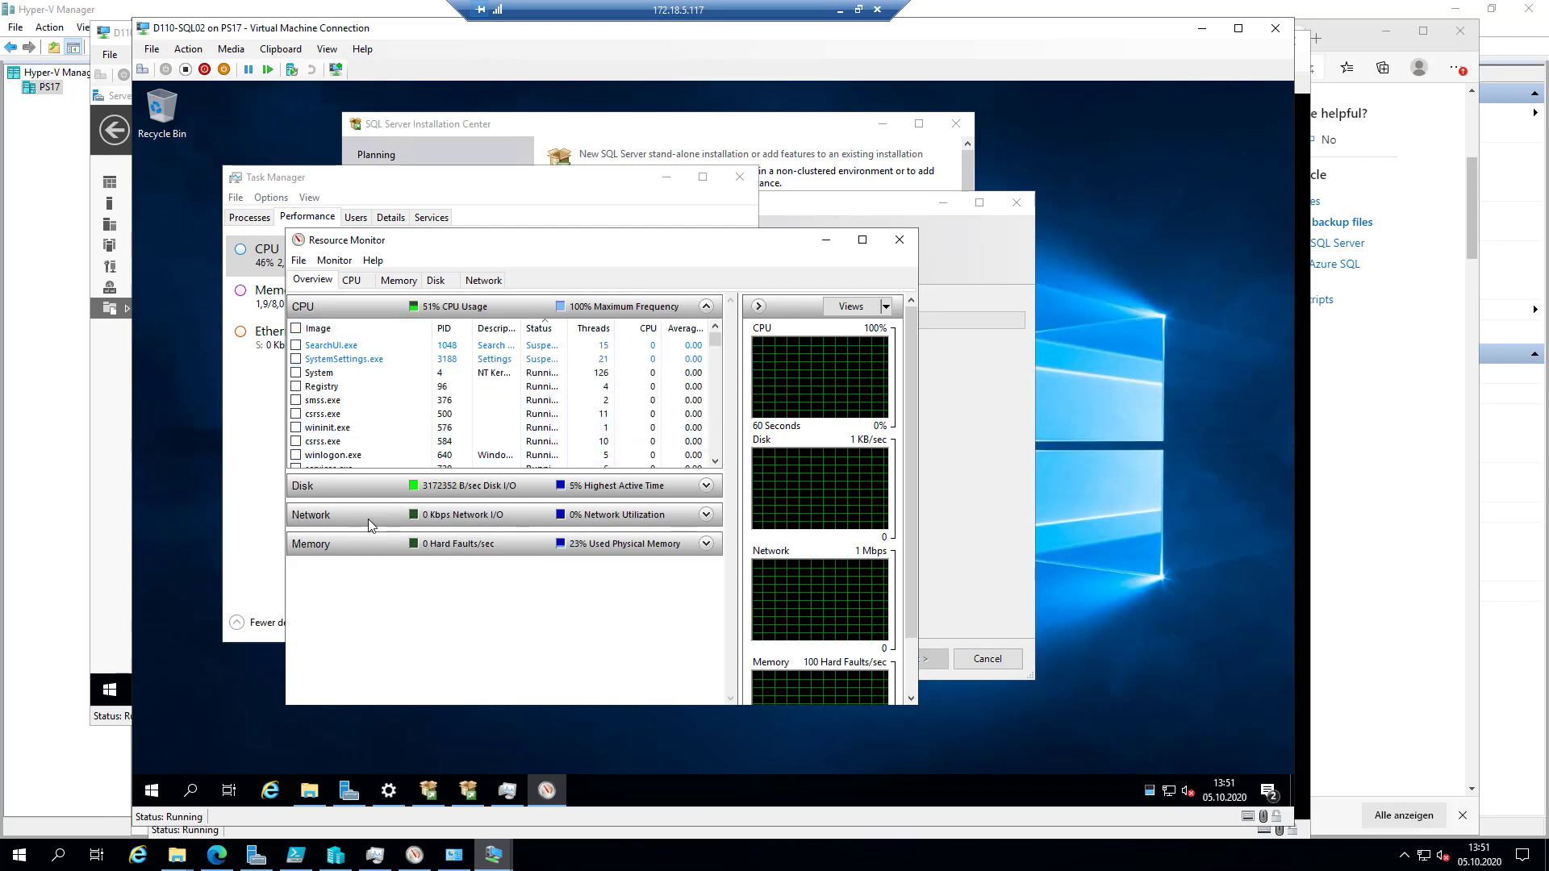
{"action": "left_click", "coordinate": [362, 546]}
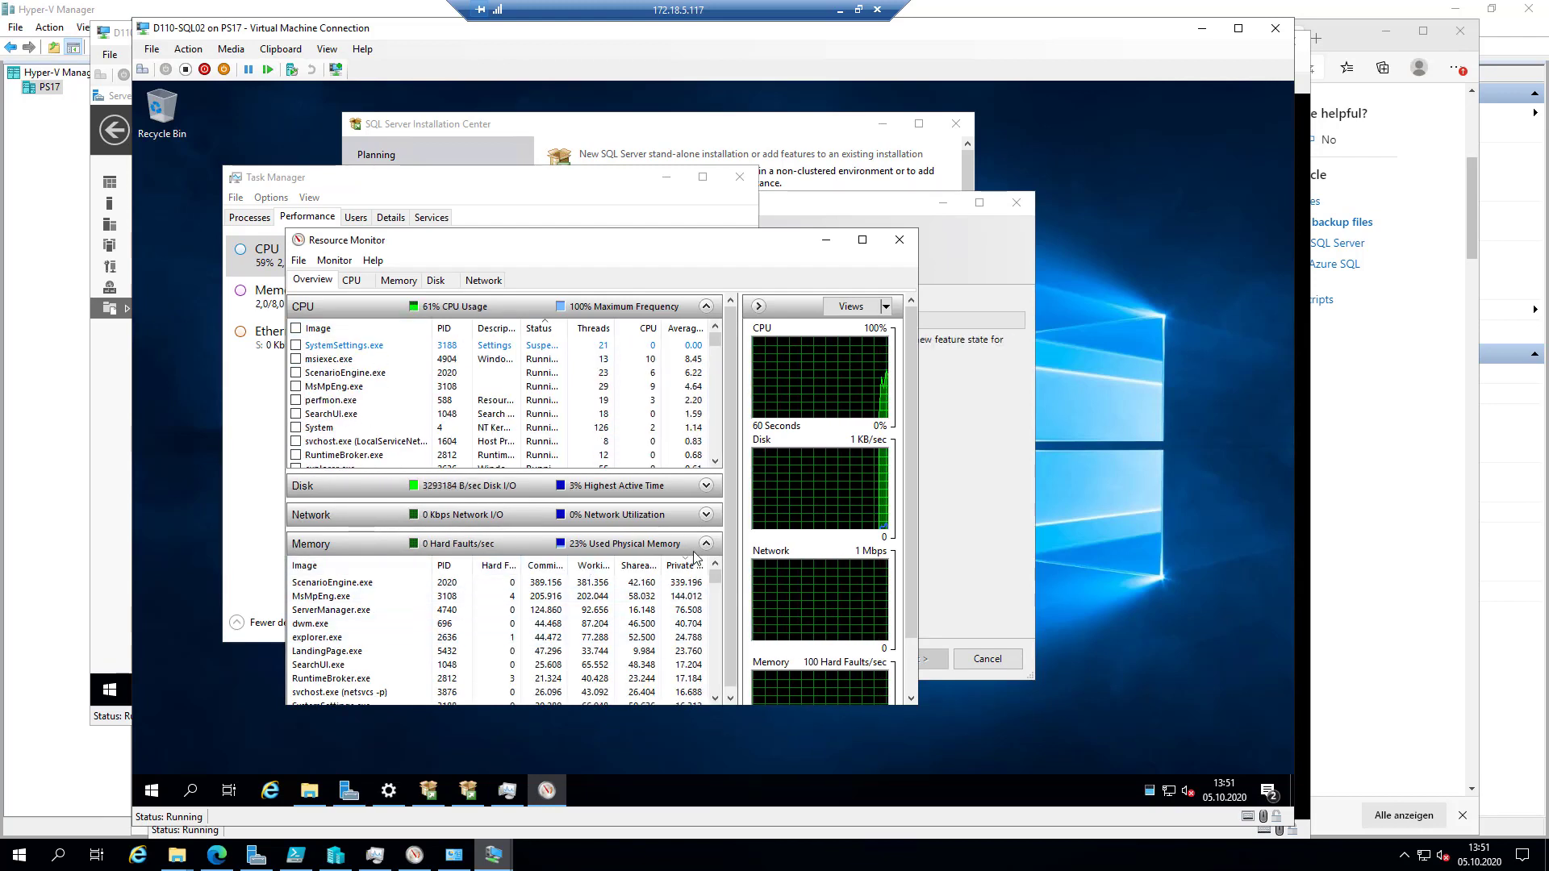
{"action": "scroll", "coordinate": [532, 521], "scroll_direction": "down", "scroll_amount": 1}
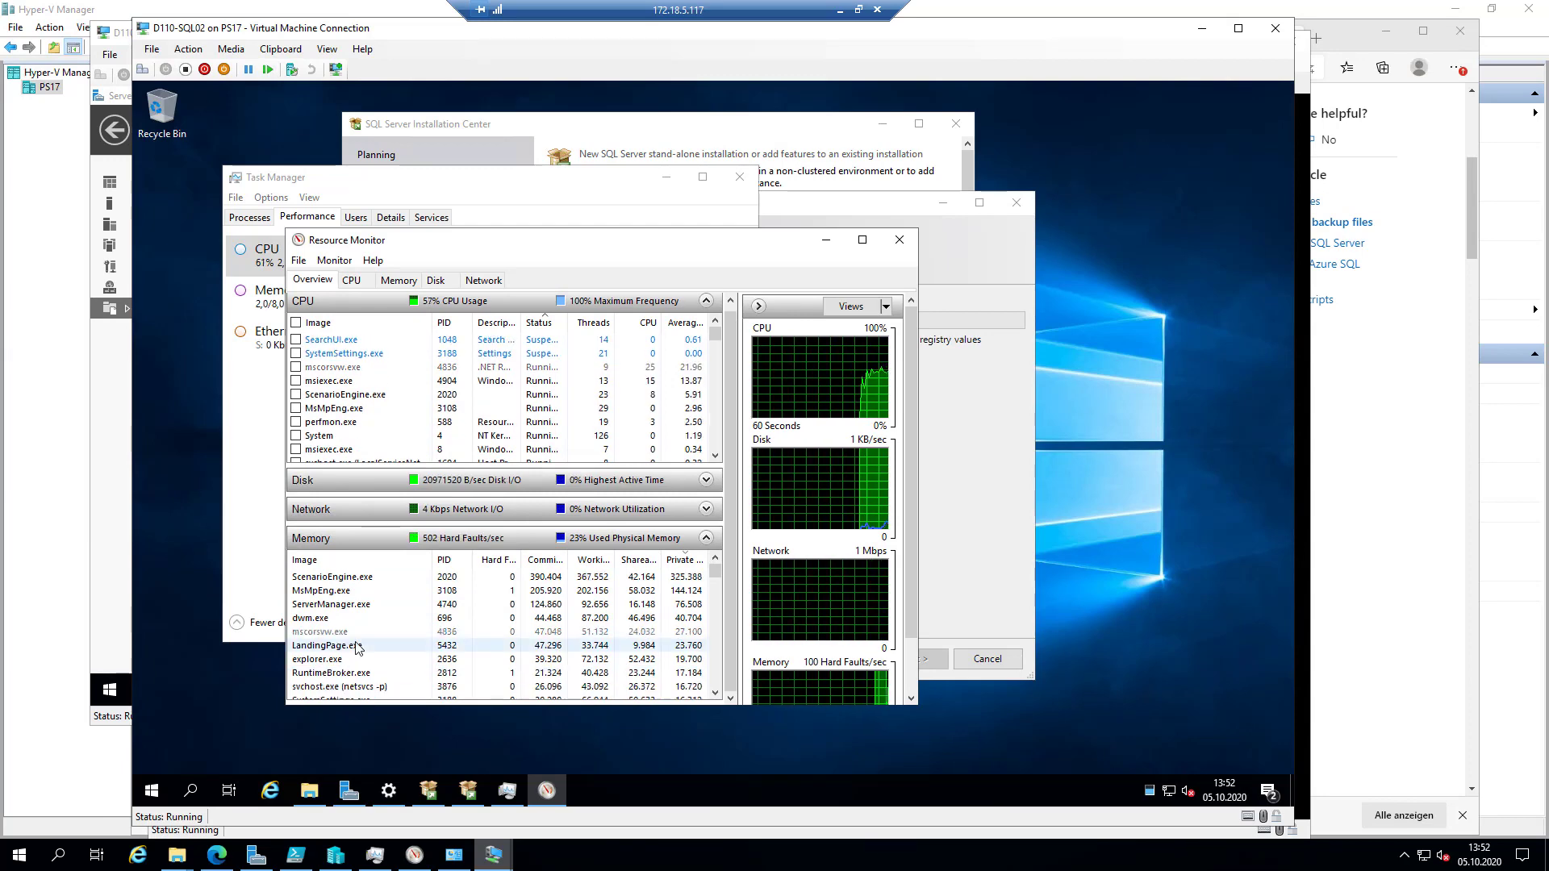
Examine the server's overall memory usage in Task Manager, then return to the SQL Server 2019 Setup progress
{"action": "left_click", "coordinate": [425, 187]}
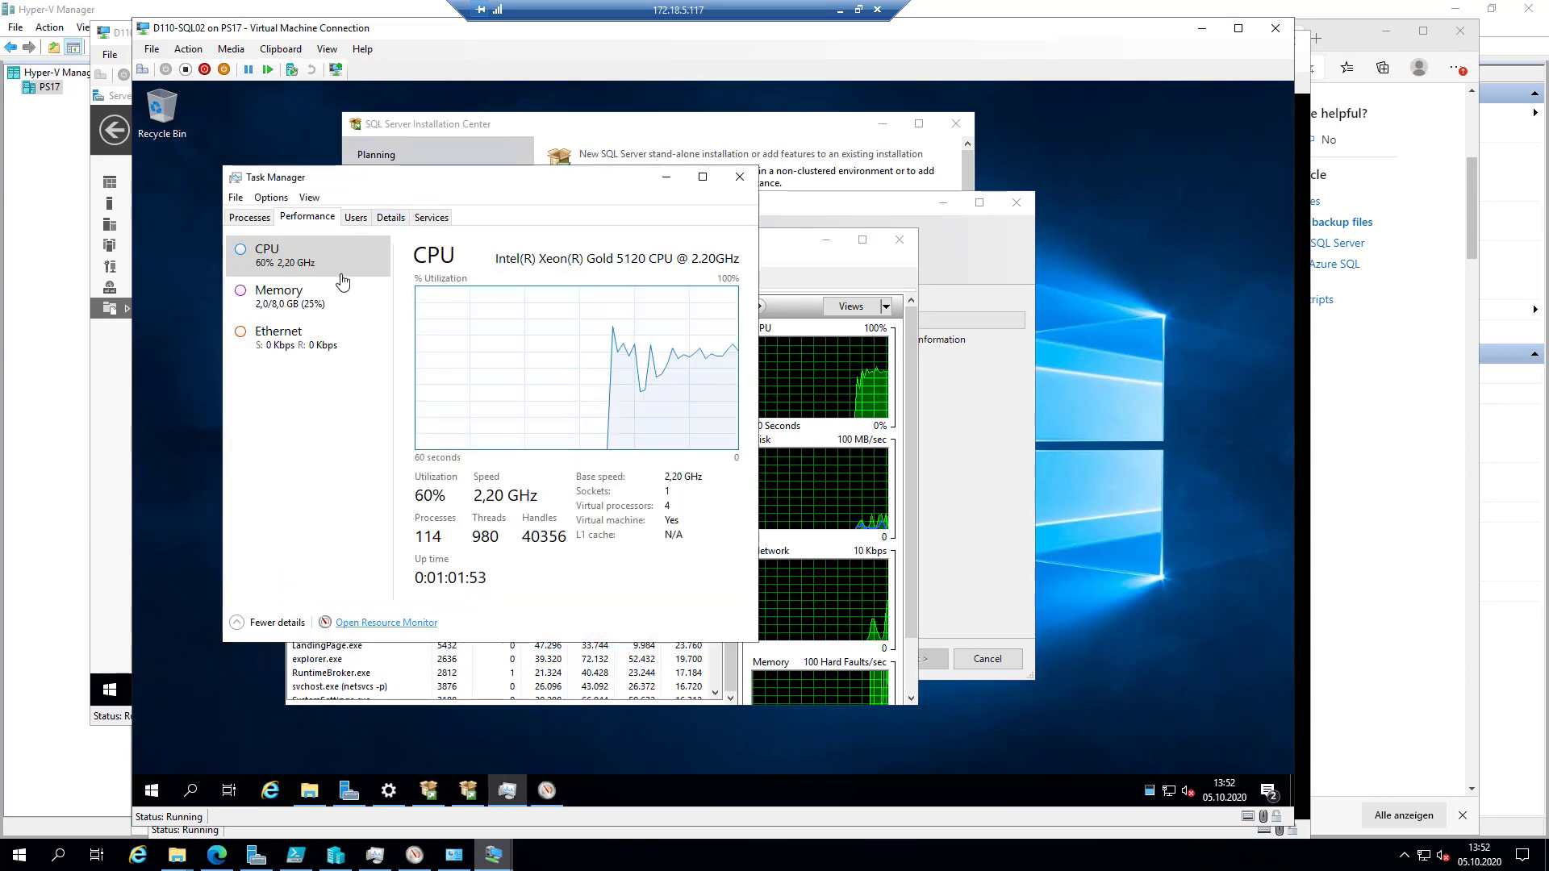
{"action": "left_click", "coordinate": [304, 301]}
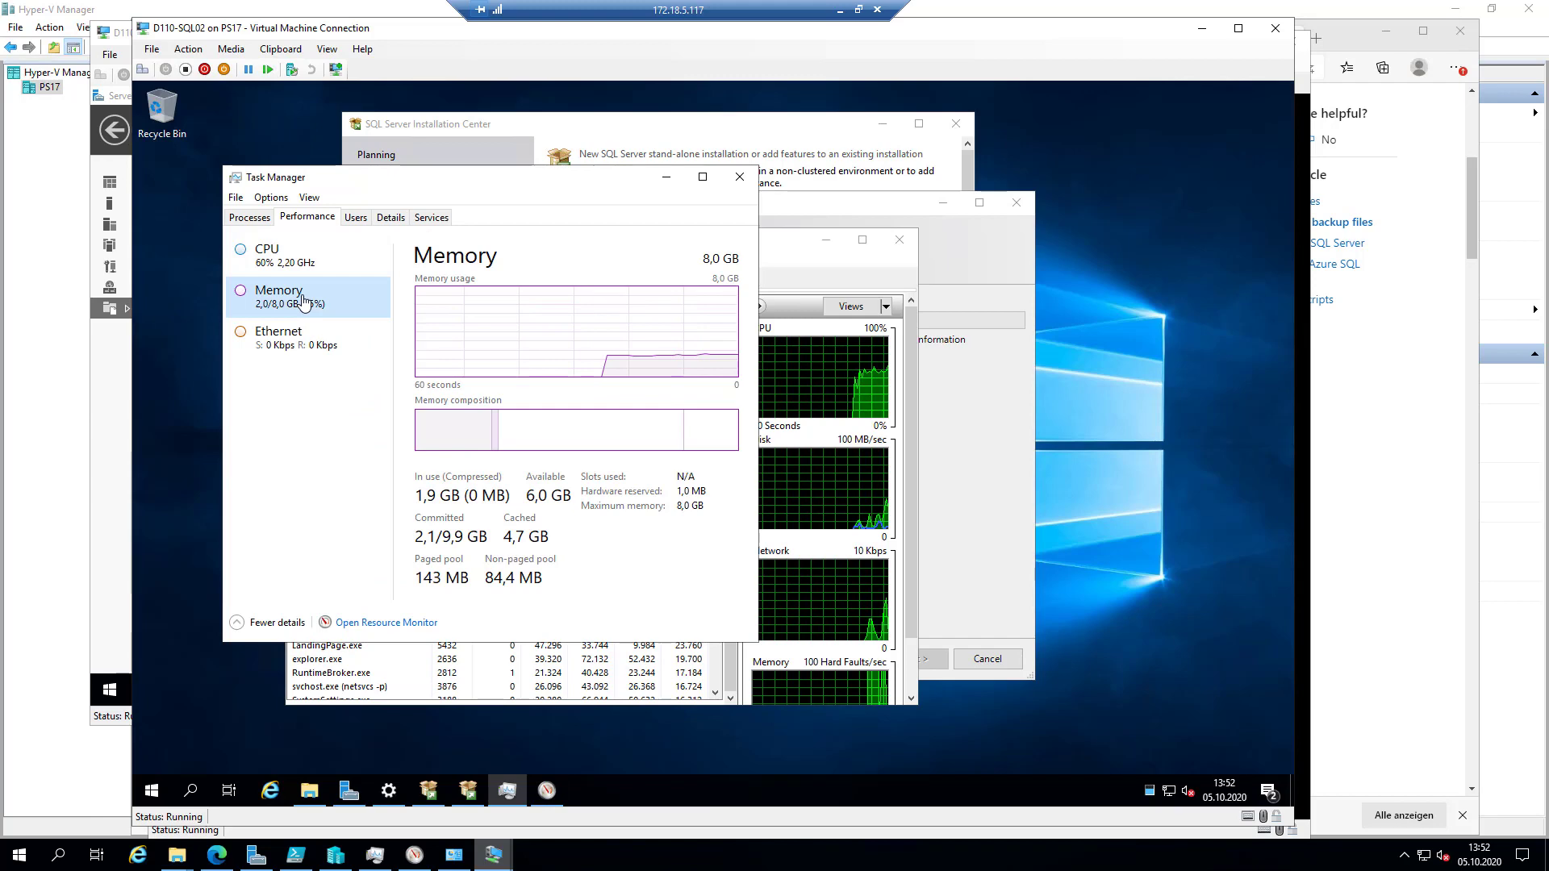
{"action": "left_click", "coordinate": [776, 242]}
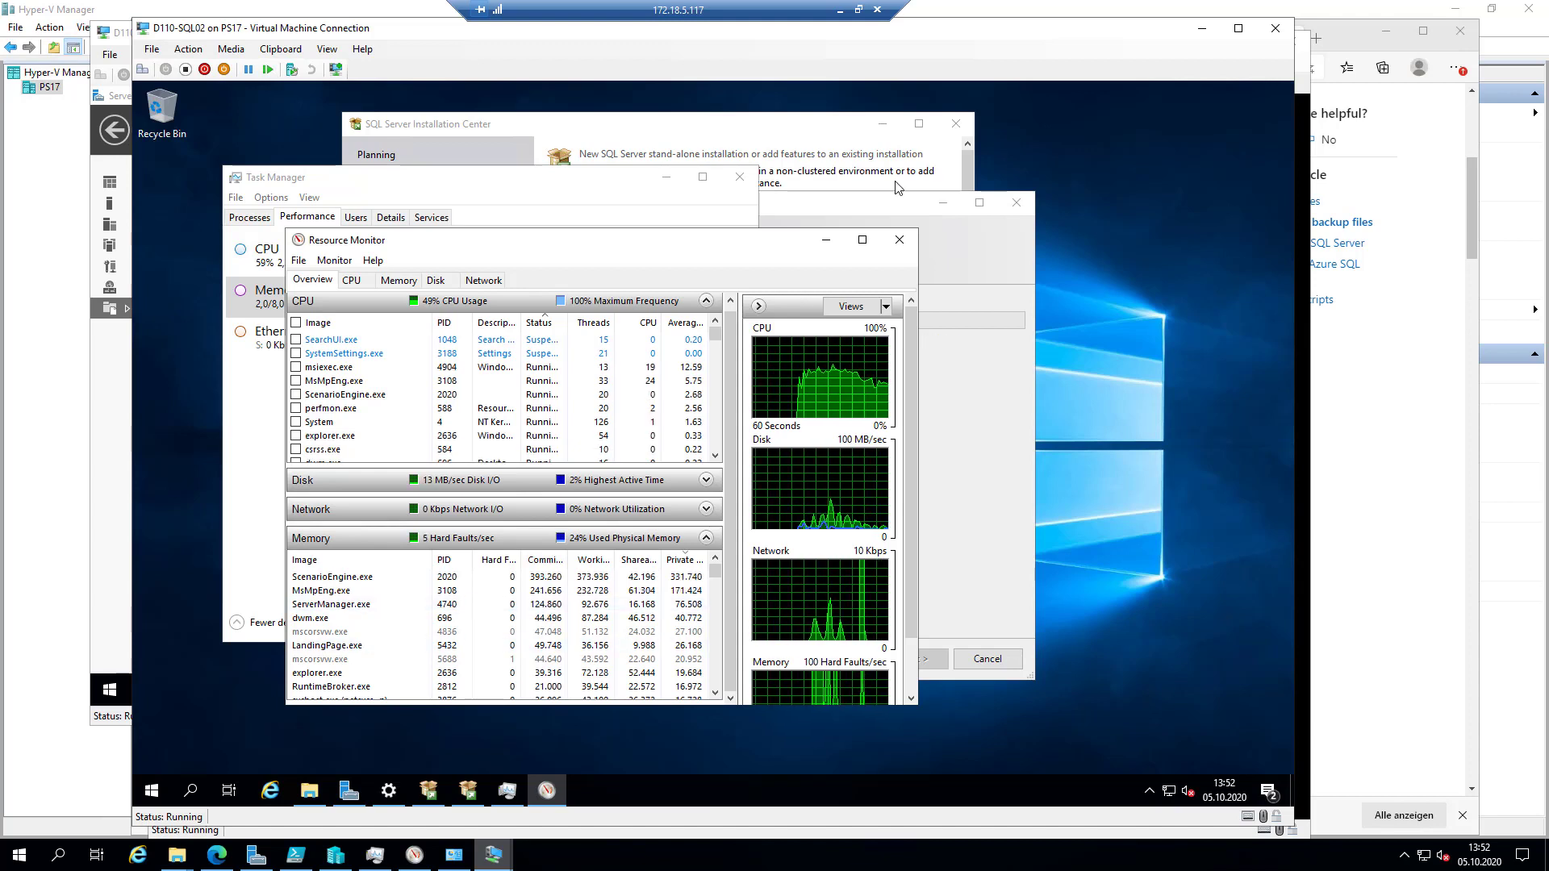
{"action": "left_click", "coordinate": [867, 215]}
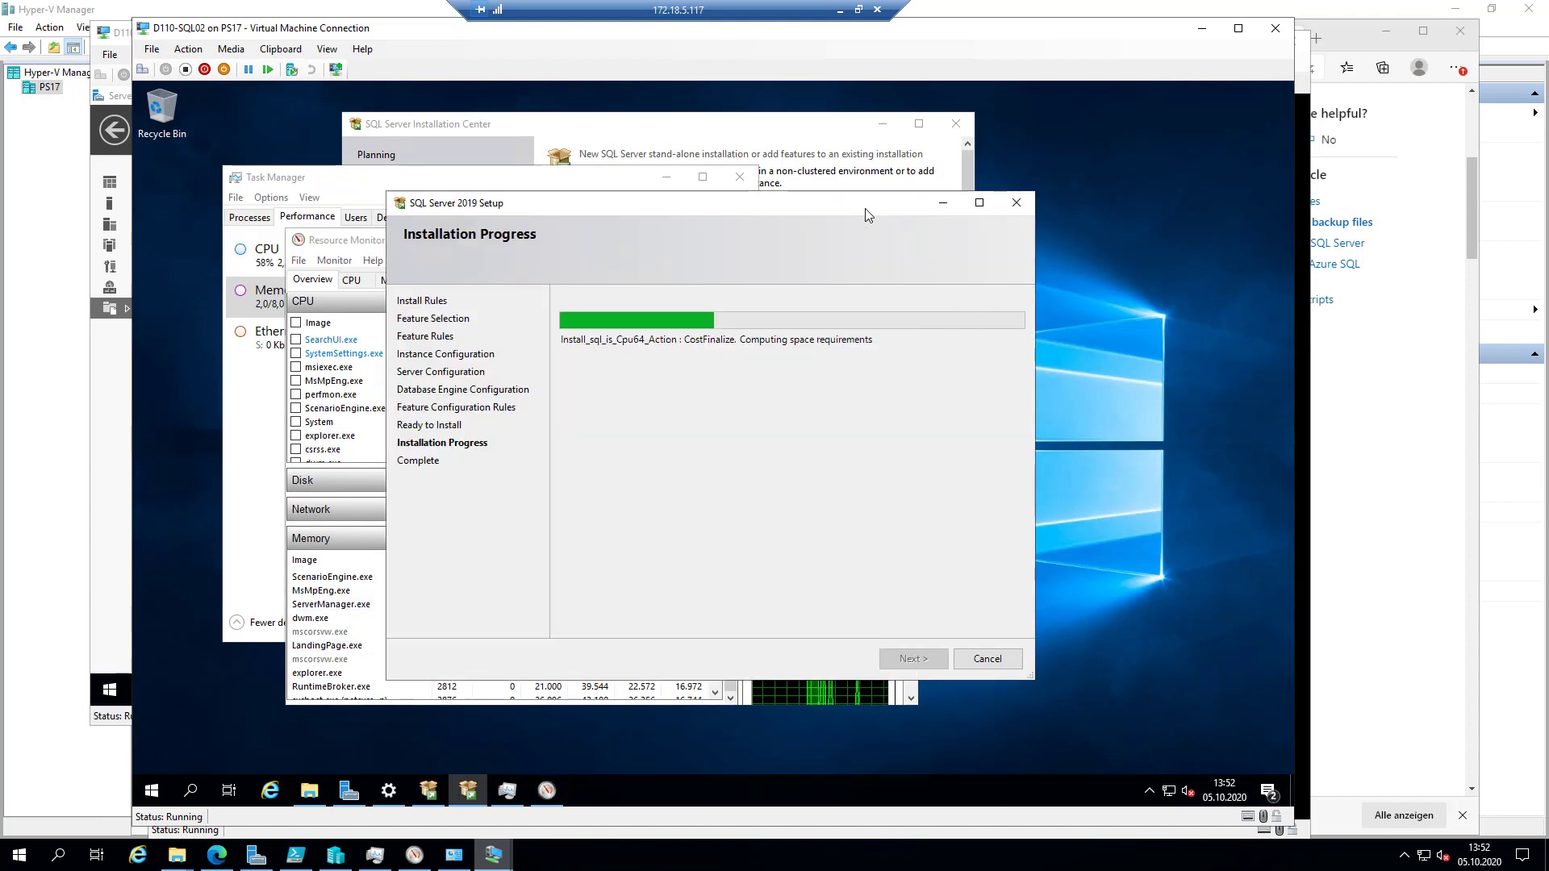
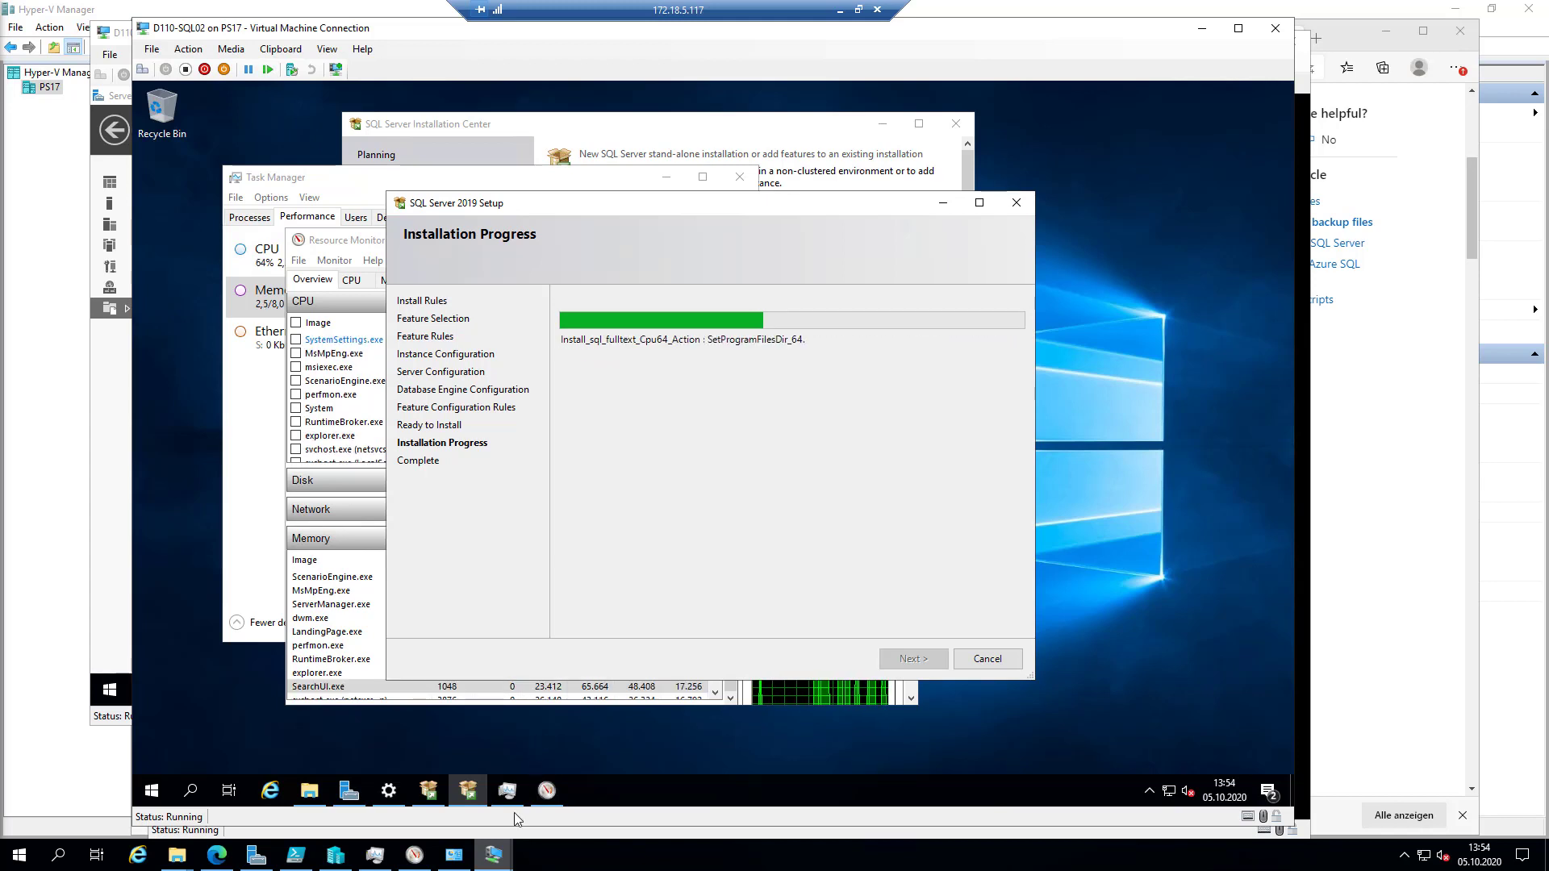
Switch to the D110-SQL01 virtual machine, unlock it with the administrator account password and close the open Backup folder
{"action": "mouse_move", "coordinate": [496, 857]}
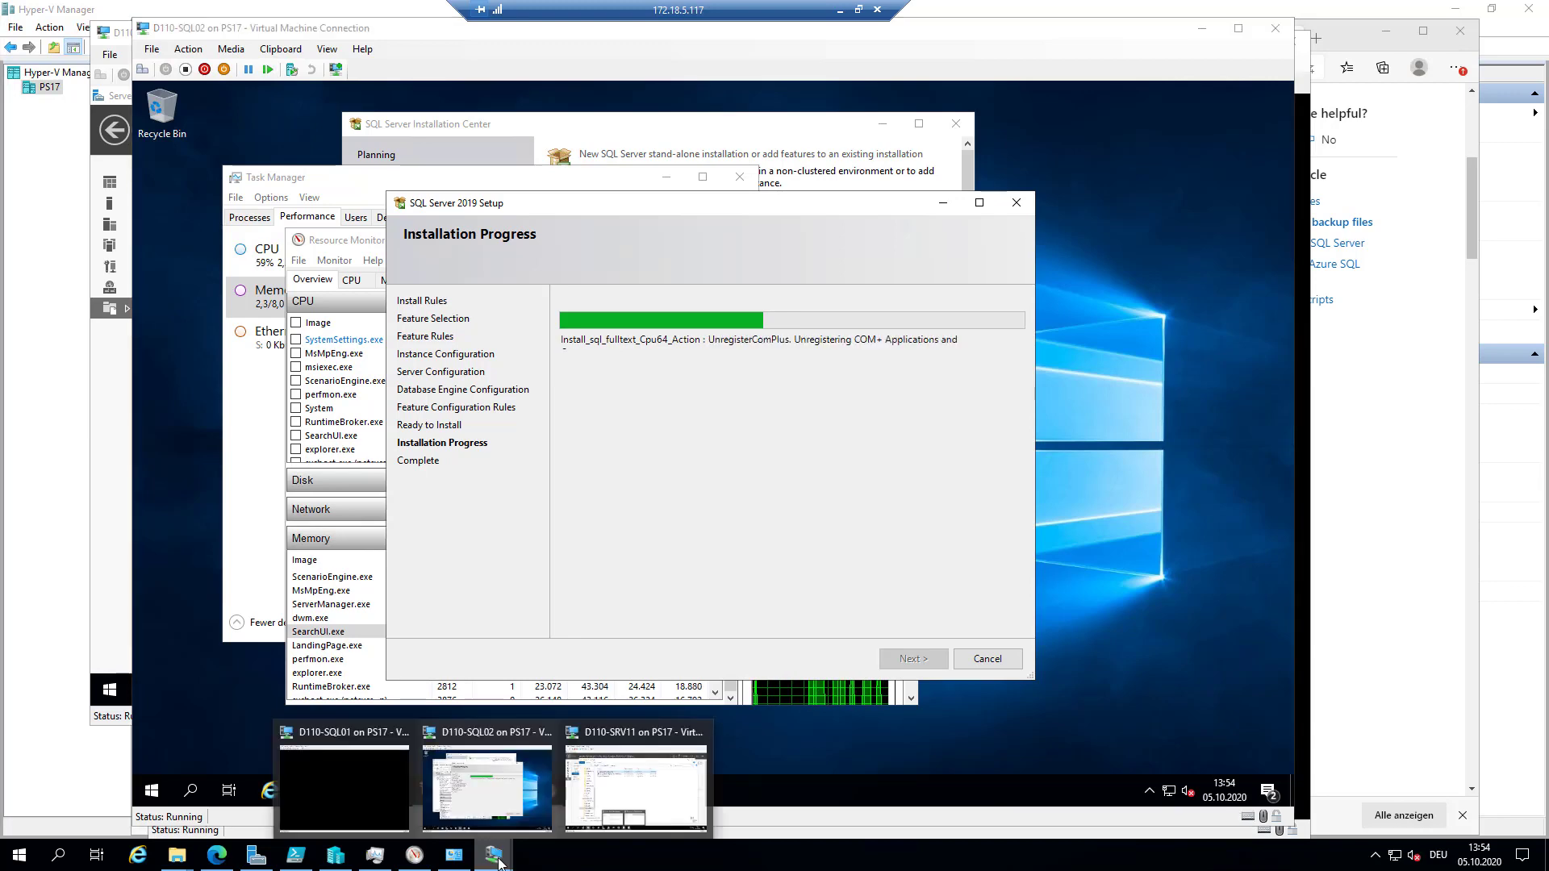
{"action": "left_click", "coordinate": [366, 795]}
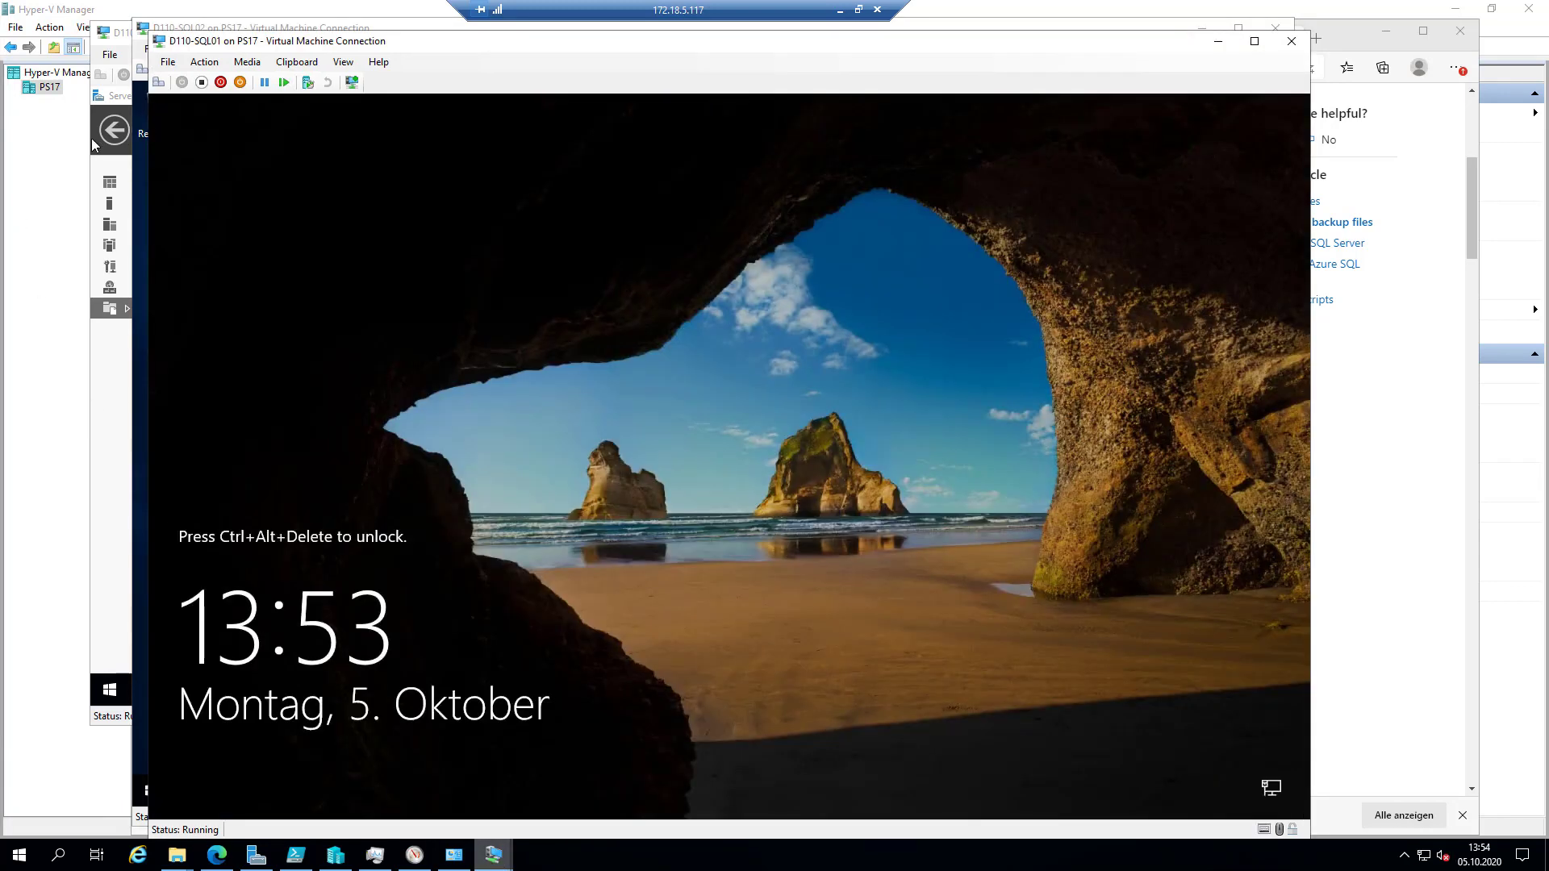
{"action": "key", "text": "ctrl+alt+End"}
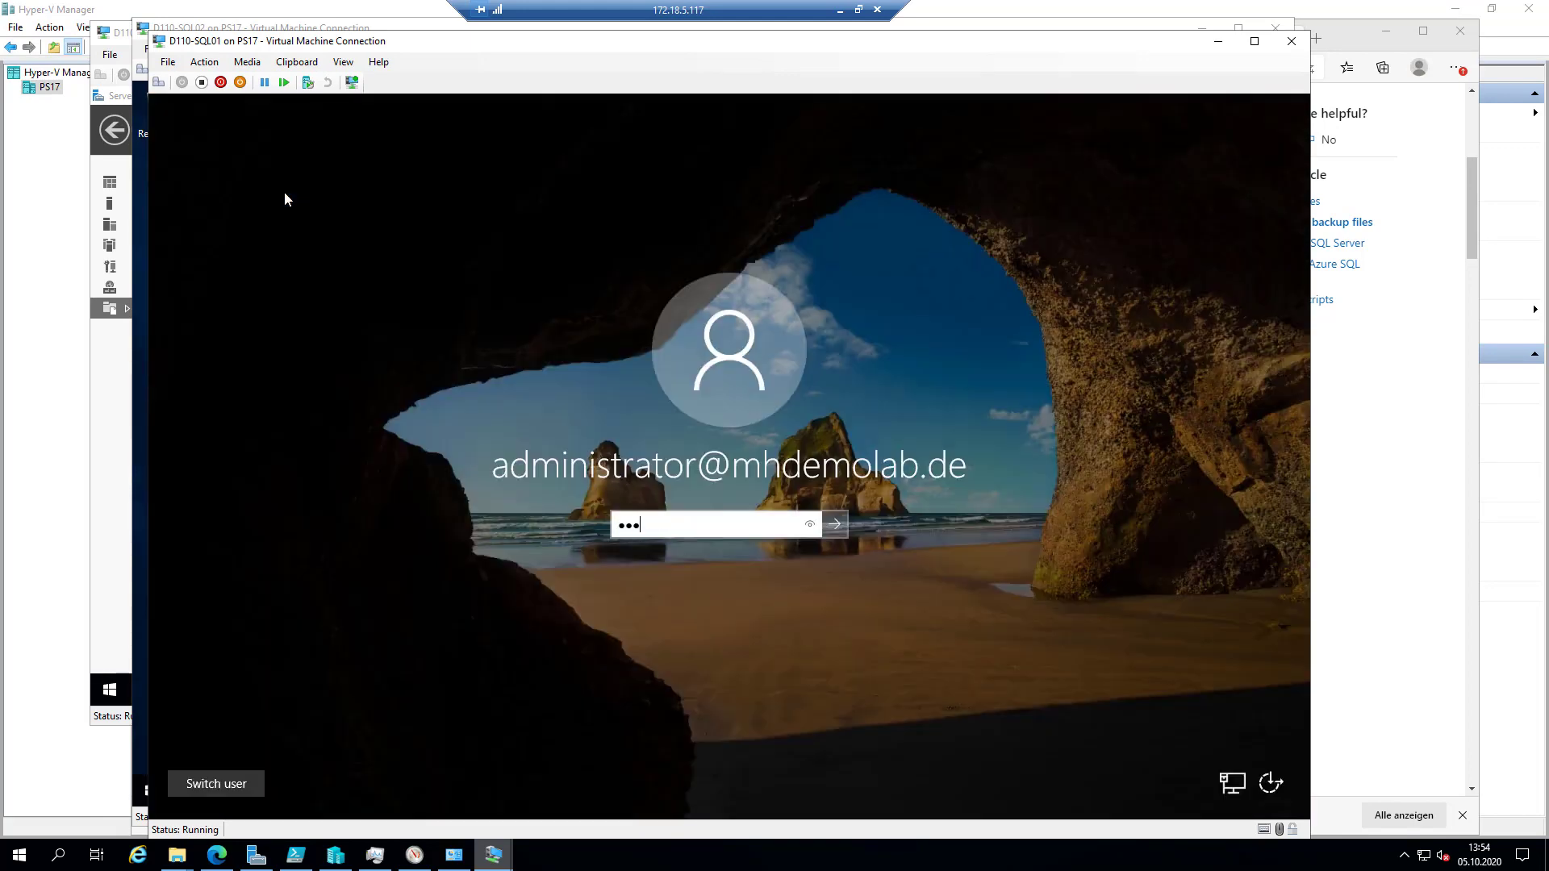
{"action": "key", "text": "Return"}
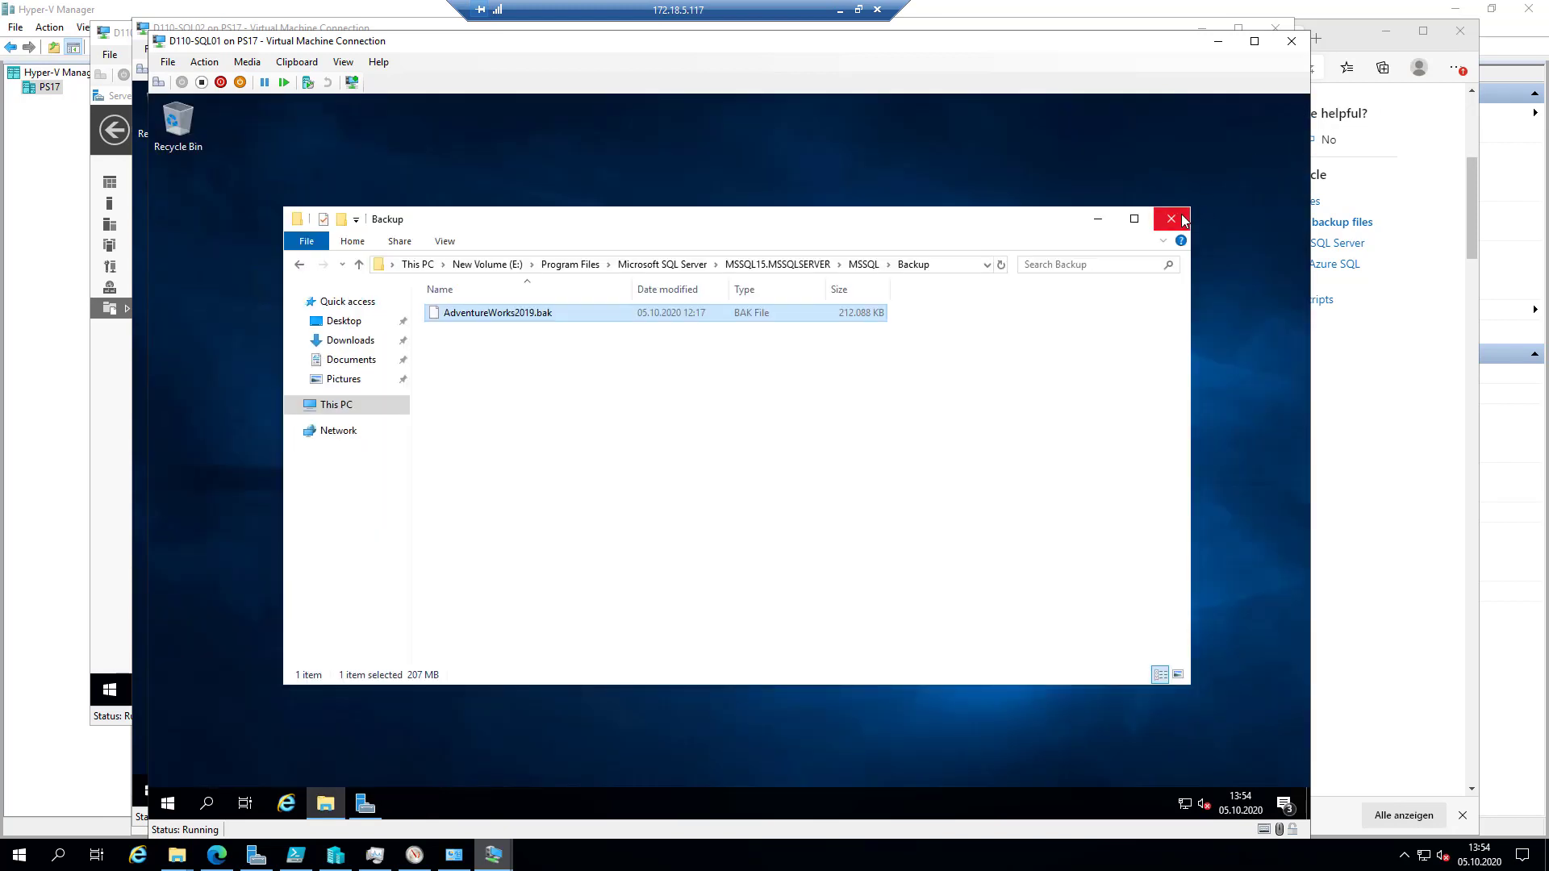
{"action": "left_click", "coordinate": [1172, 219]}
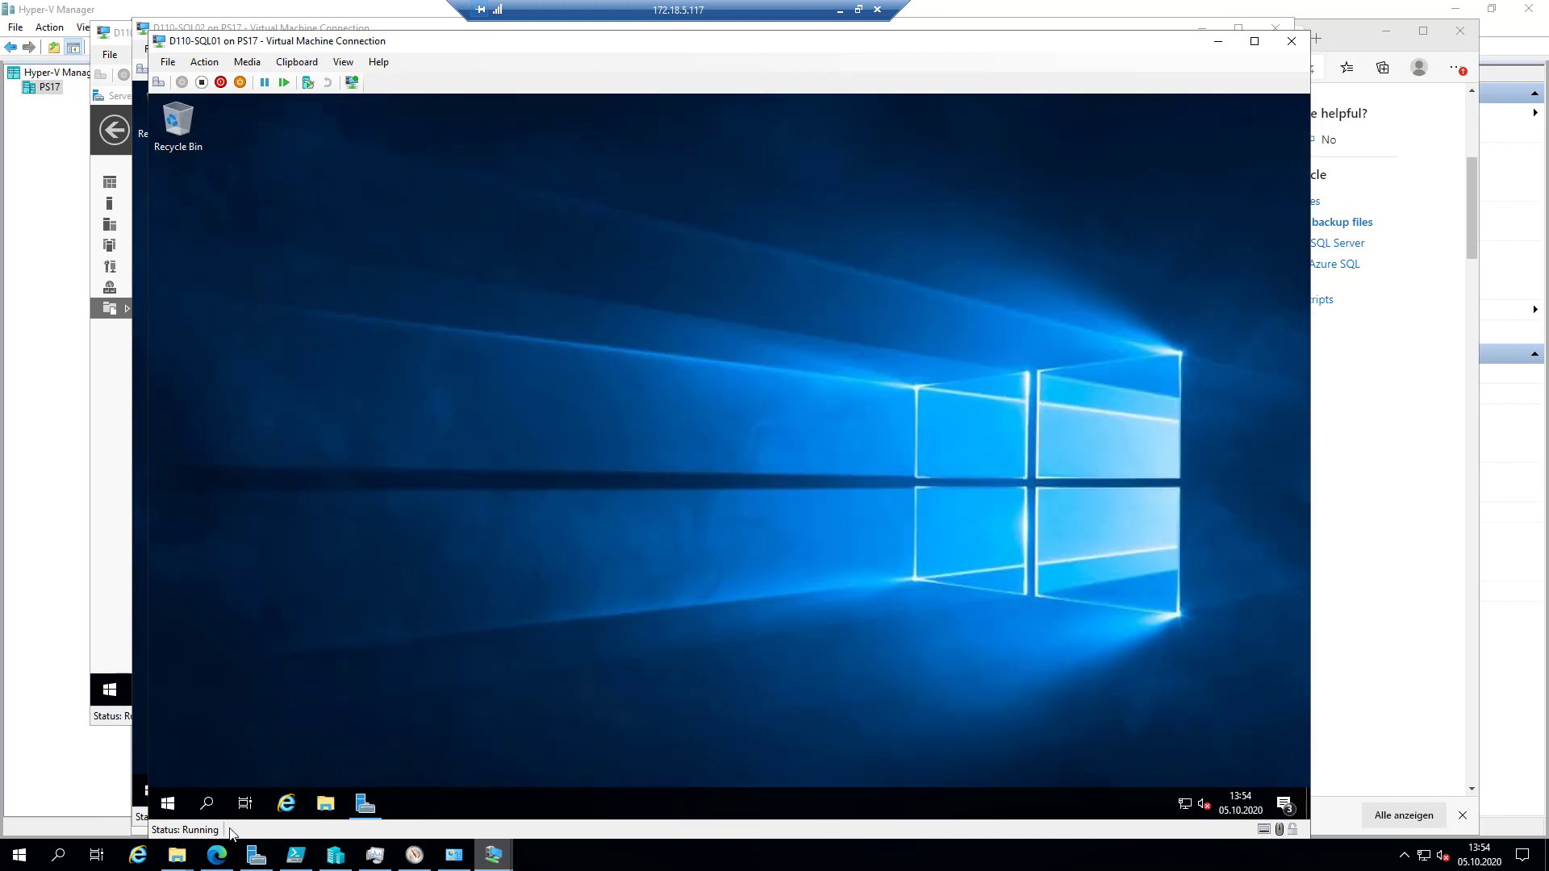
Open Task Manager's performance view and Resource Monitor on D110-SQL01 and examine the memory use per process
{"action": "right_click", "coordinate": [515, 797]}
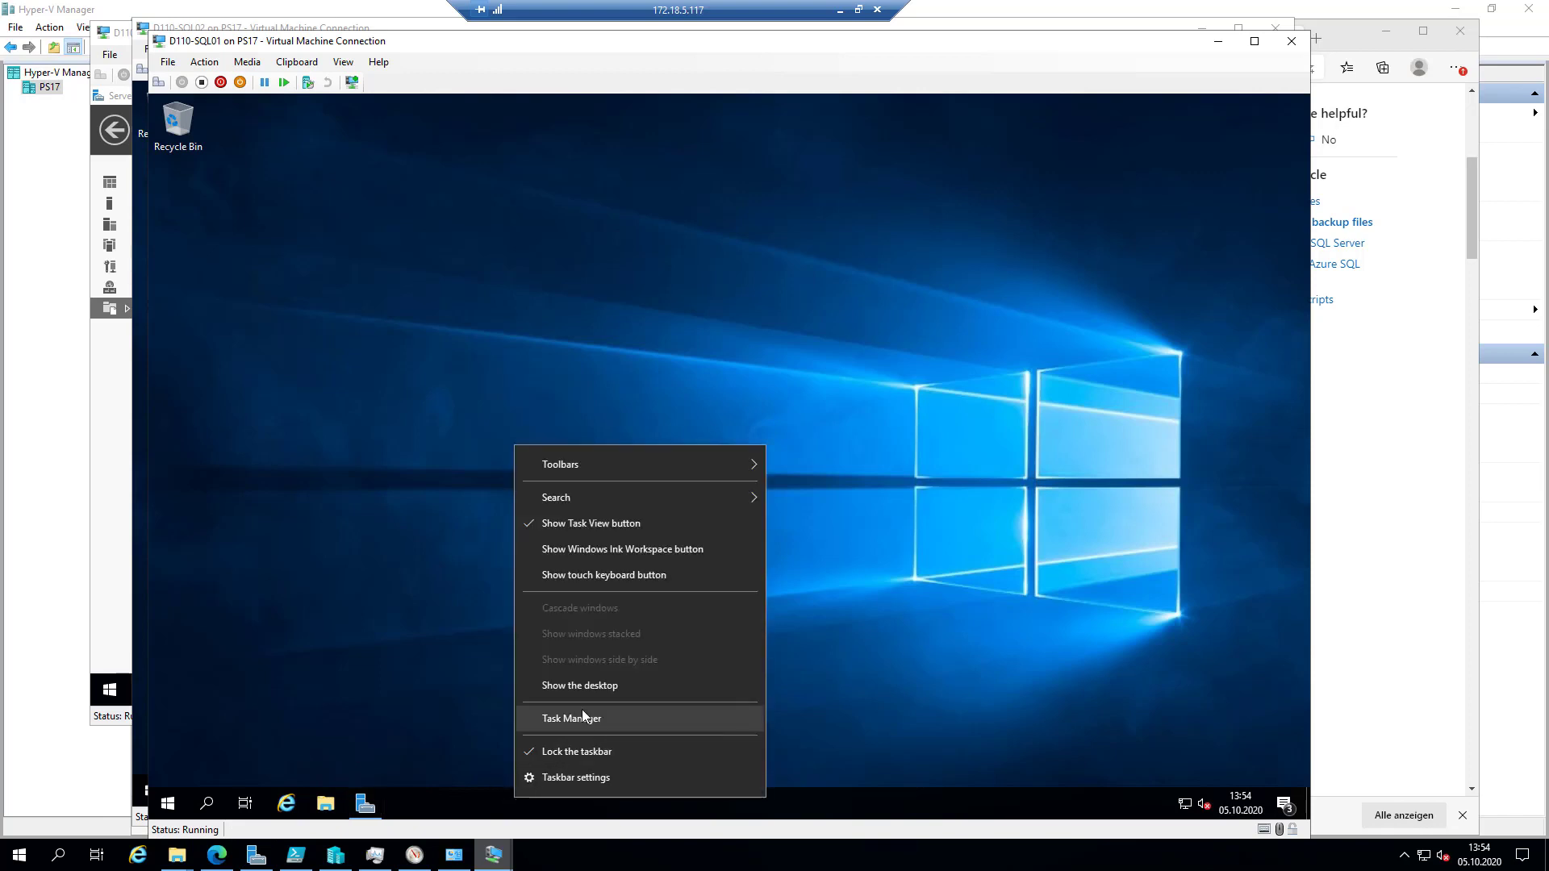
{"action": "left_click", "coordinate": [585, 716]}
{"action": "left_click", "coordinate": [349, 513]}
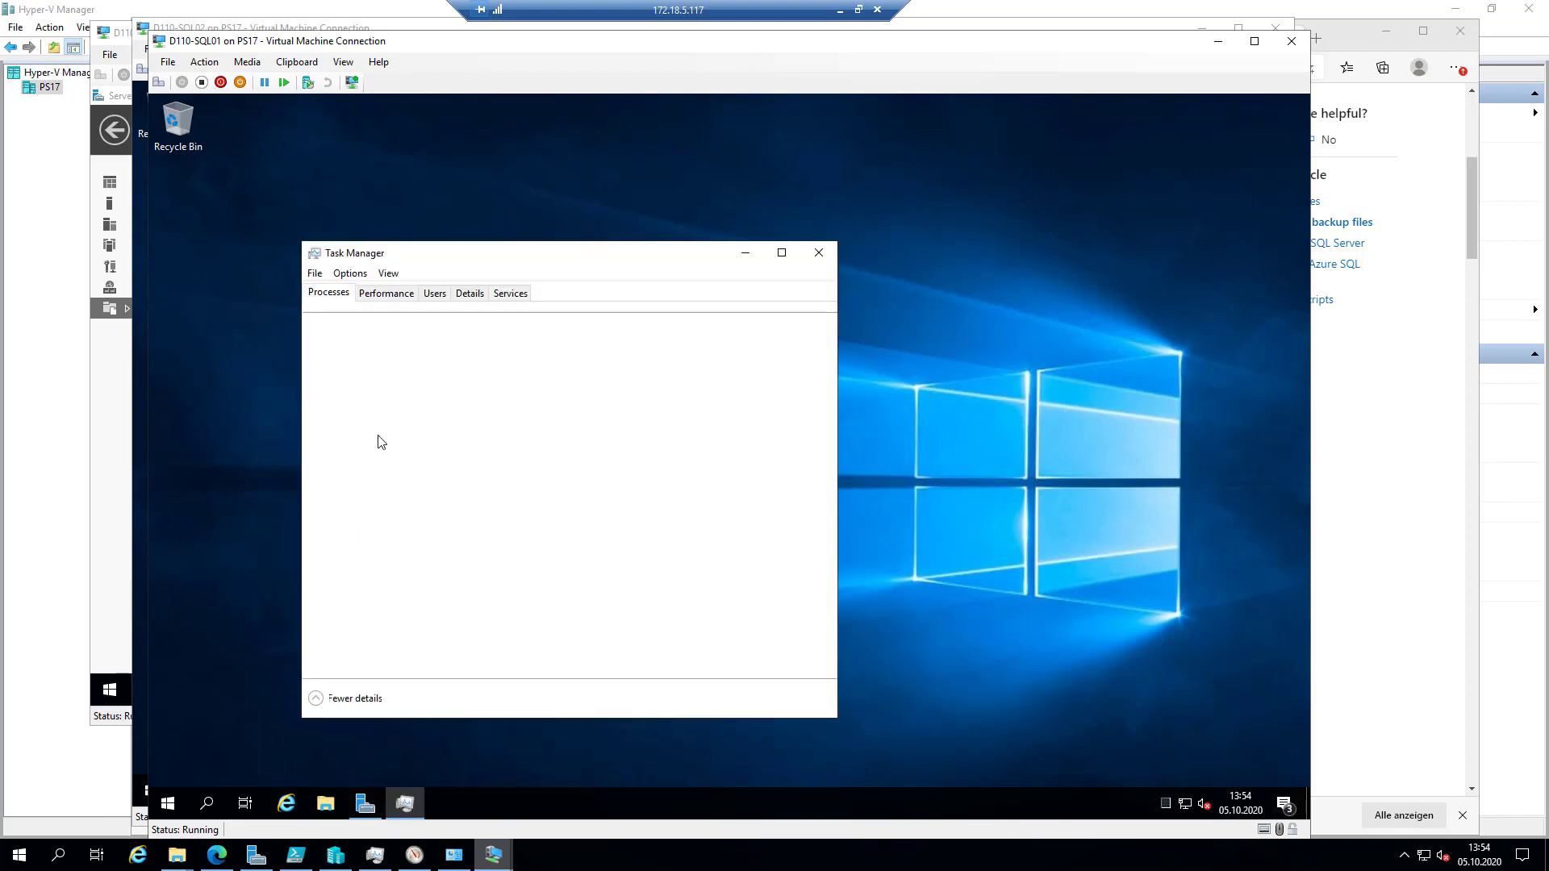
{"action": "left_click", "coordinate": [386, 293]}
{"action": "left_click", "coordinate": [468, 698]}
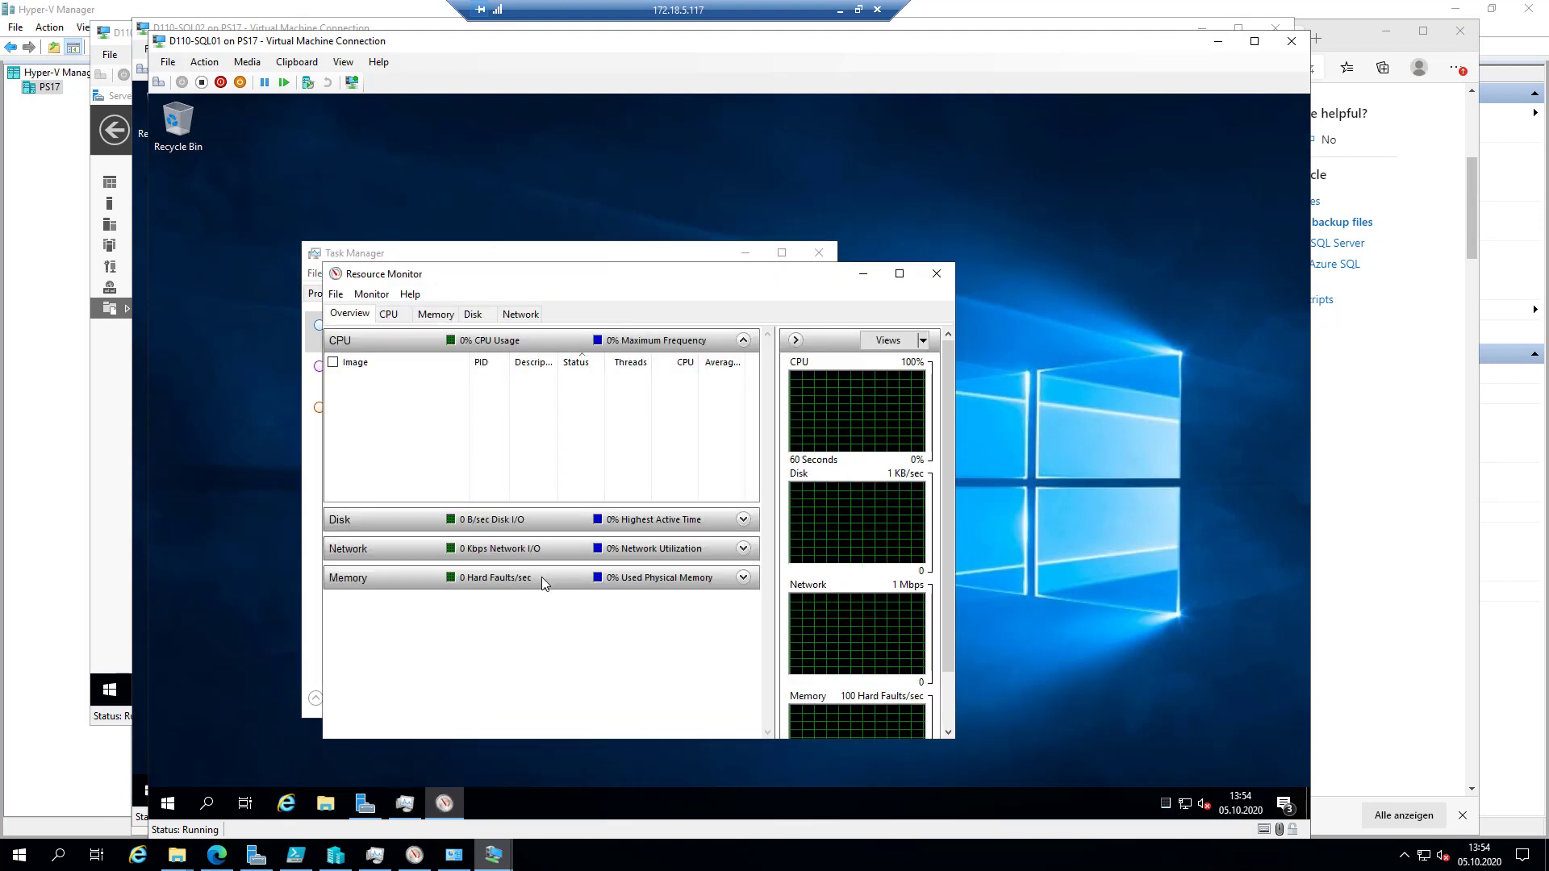
{"action": "left_click", "coordinate": [540, 578]}
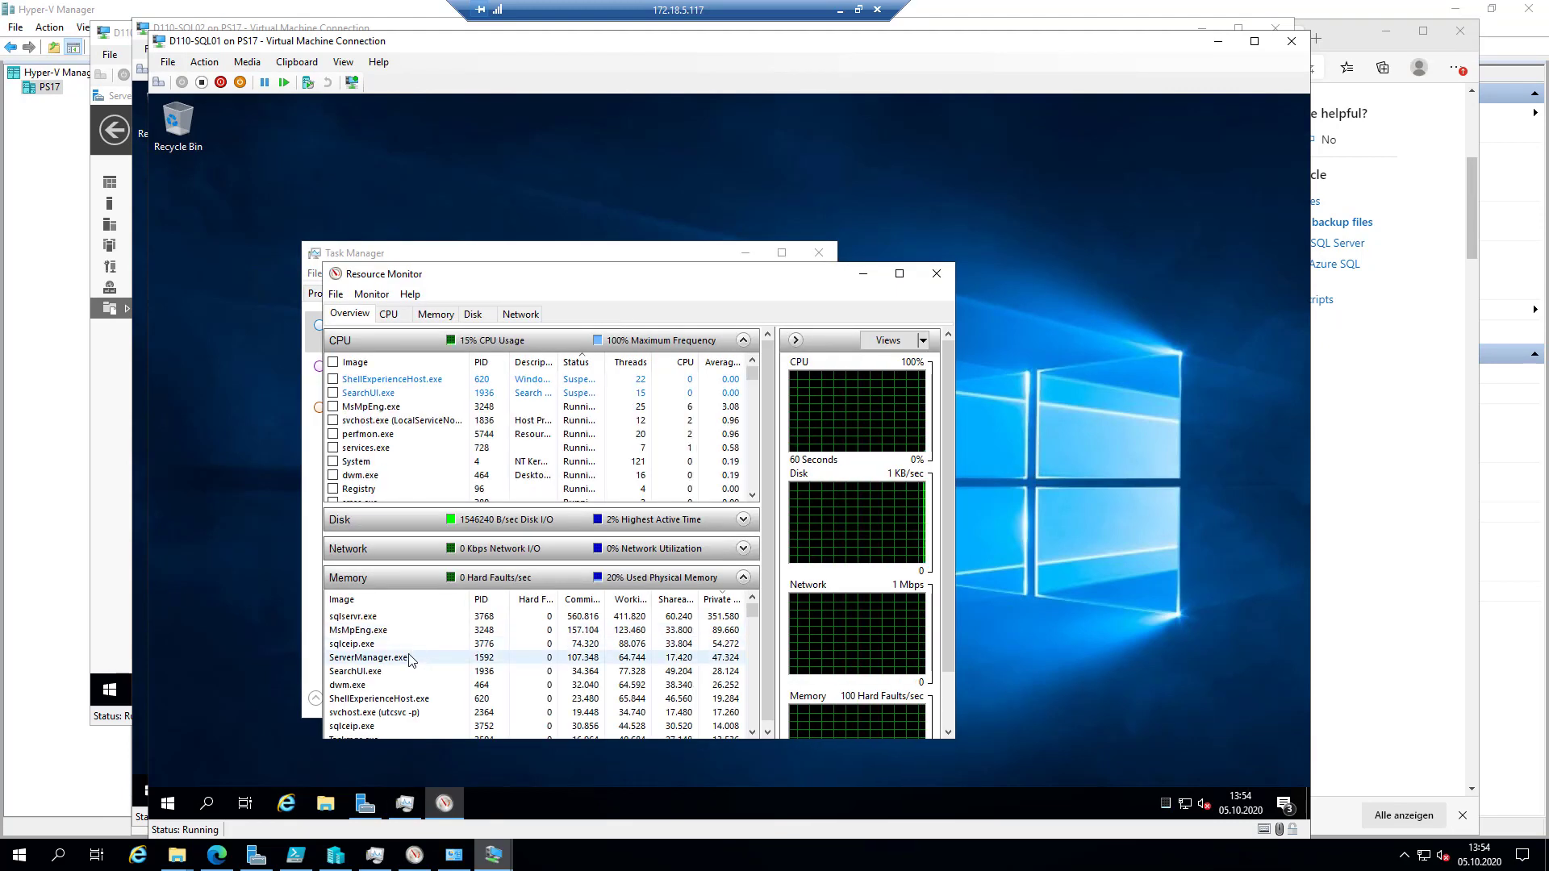
Sort Resource Monitor's memory list by image name and examine the memory use of the SQL Server processes
{"action": "left_click", "coordinate": [384, 604]}
{"action": "scroll", "coordinate": [396, 635], "scroll_direction": "down", "scroll_amount": 7}
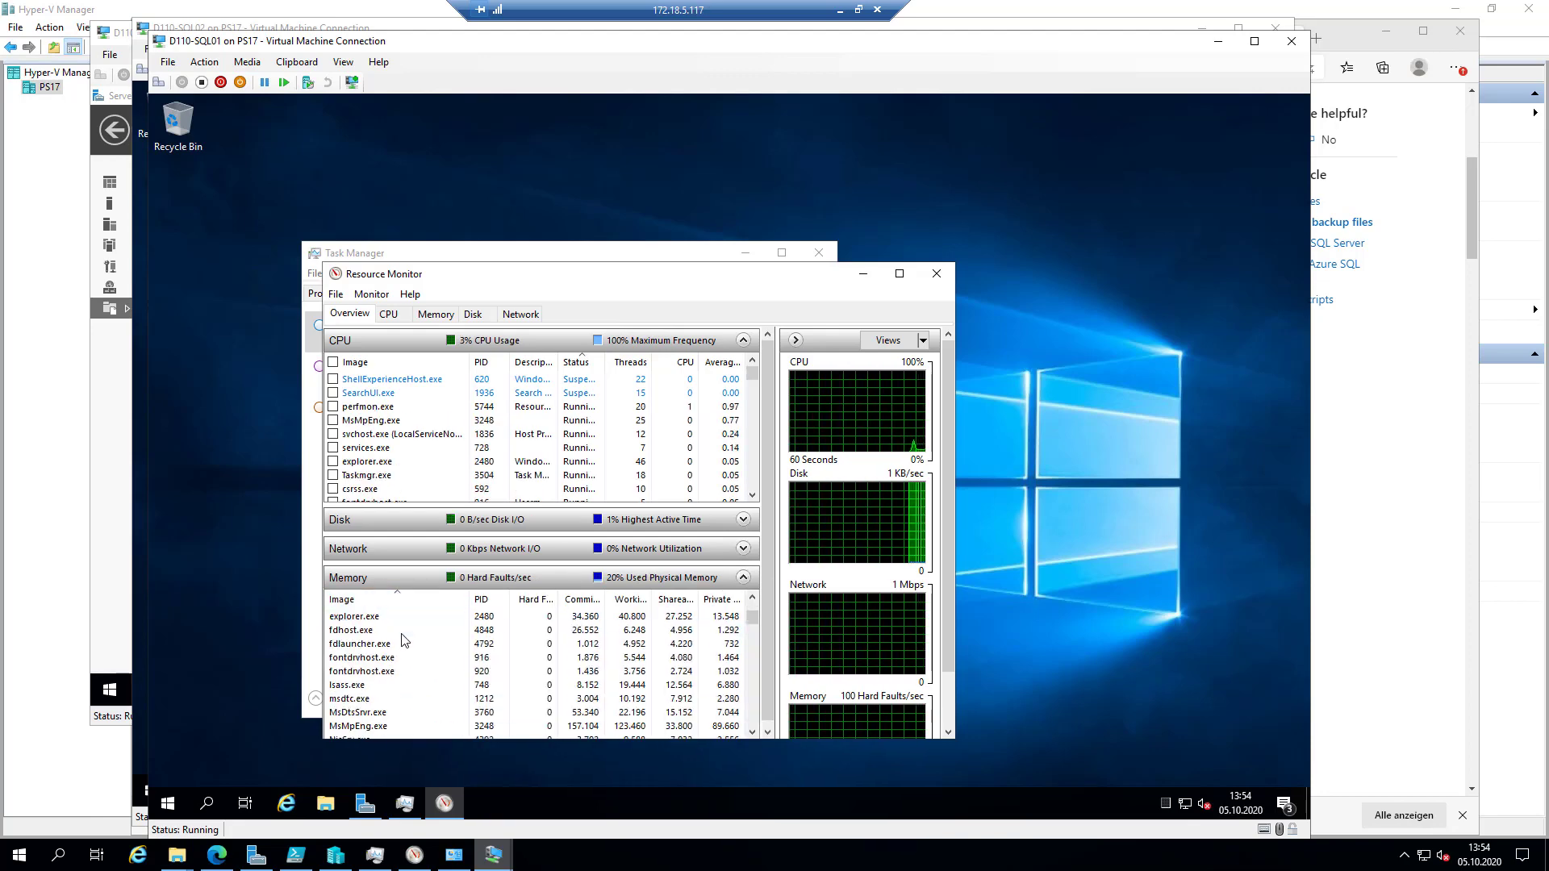
{"action": "scroll", "coordinate": [403, 642], "scroll_direction": "down", "scroll_amount": 1}
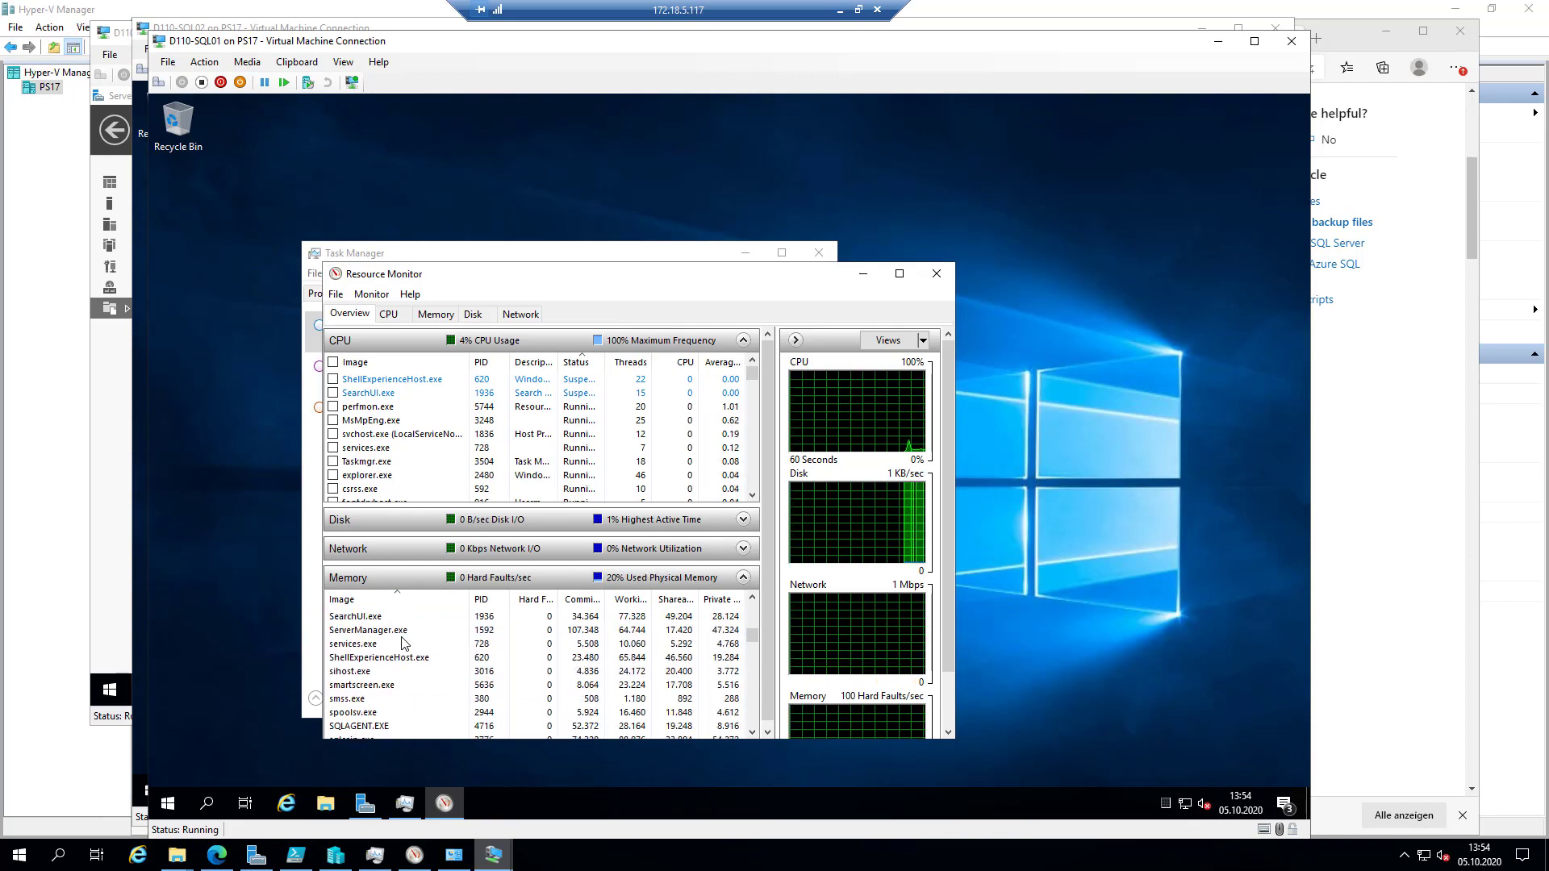
{"action": "left_click", "coordinate": [388, 726]}
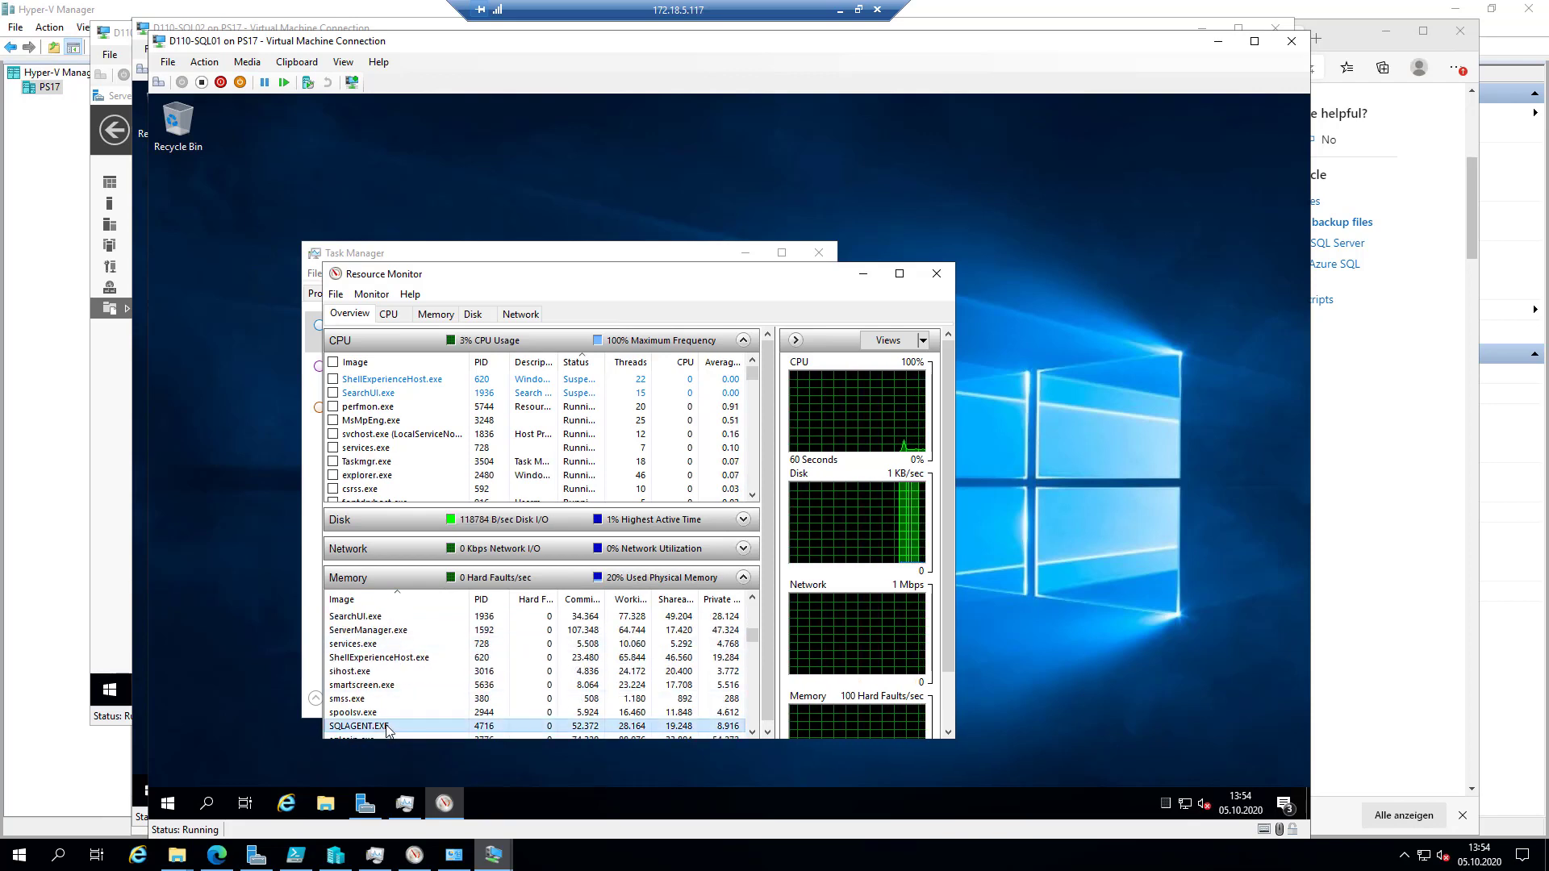
{"action": "scroll", "coordinate": [387, 730], "scroll_direction": "down", "scroll_amount": 1}
{"action": "scroll", "coordinate": [388, 728], "scroll_direction": "down", "scroll_amount": 1}
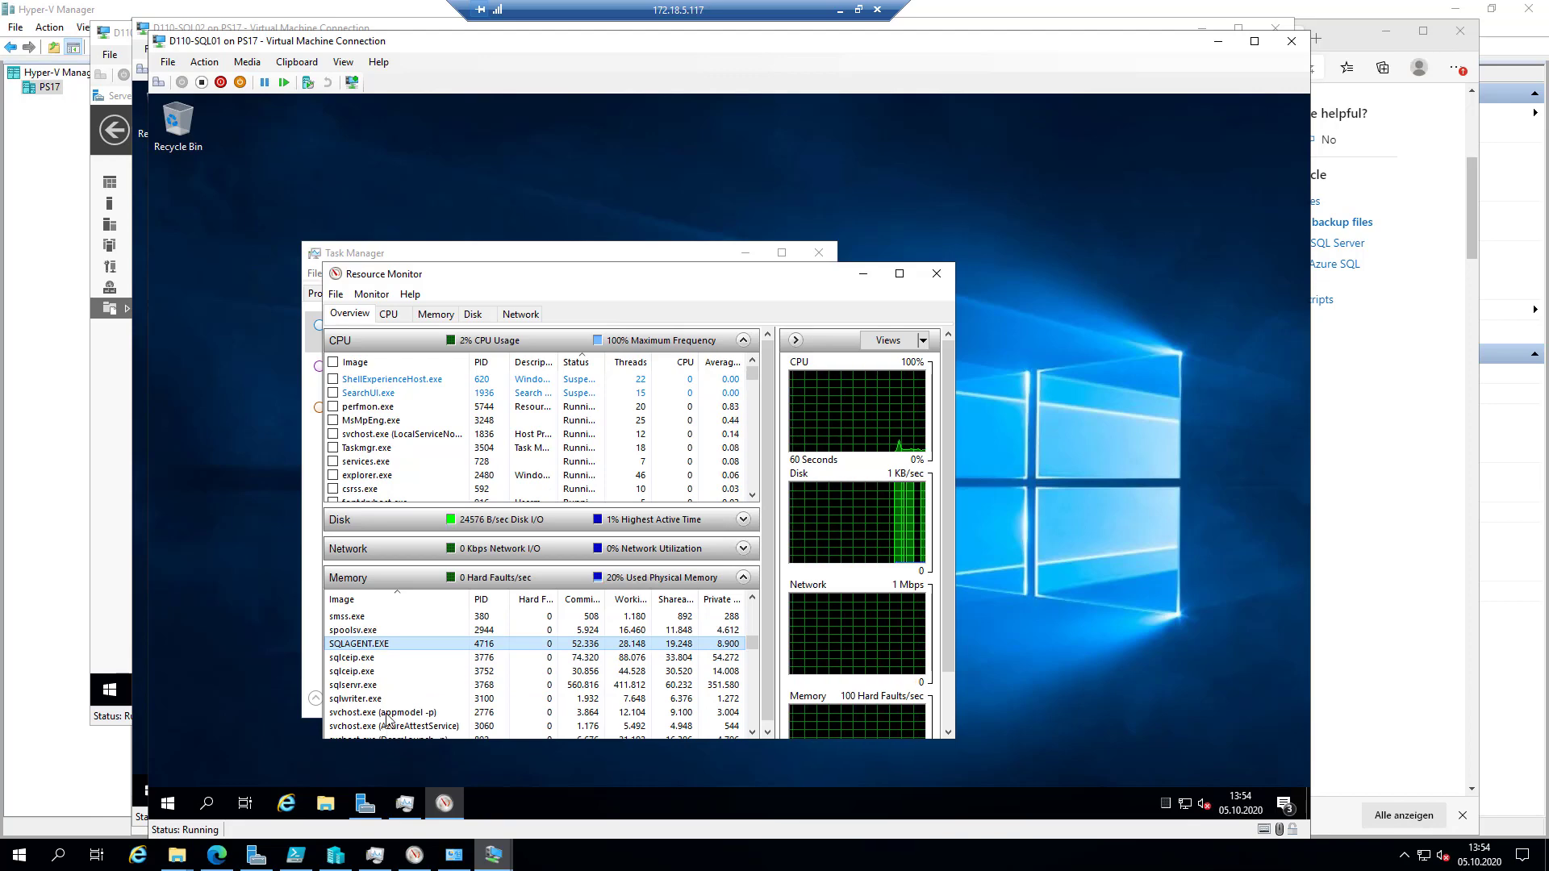
{"action": "left_click", "coordinate": [387, 701]}
{"action": "scroll", "coordinate": [388, 705], "scroll_direction": "down", "scroll_amount": 2}
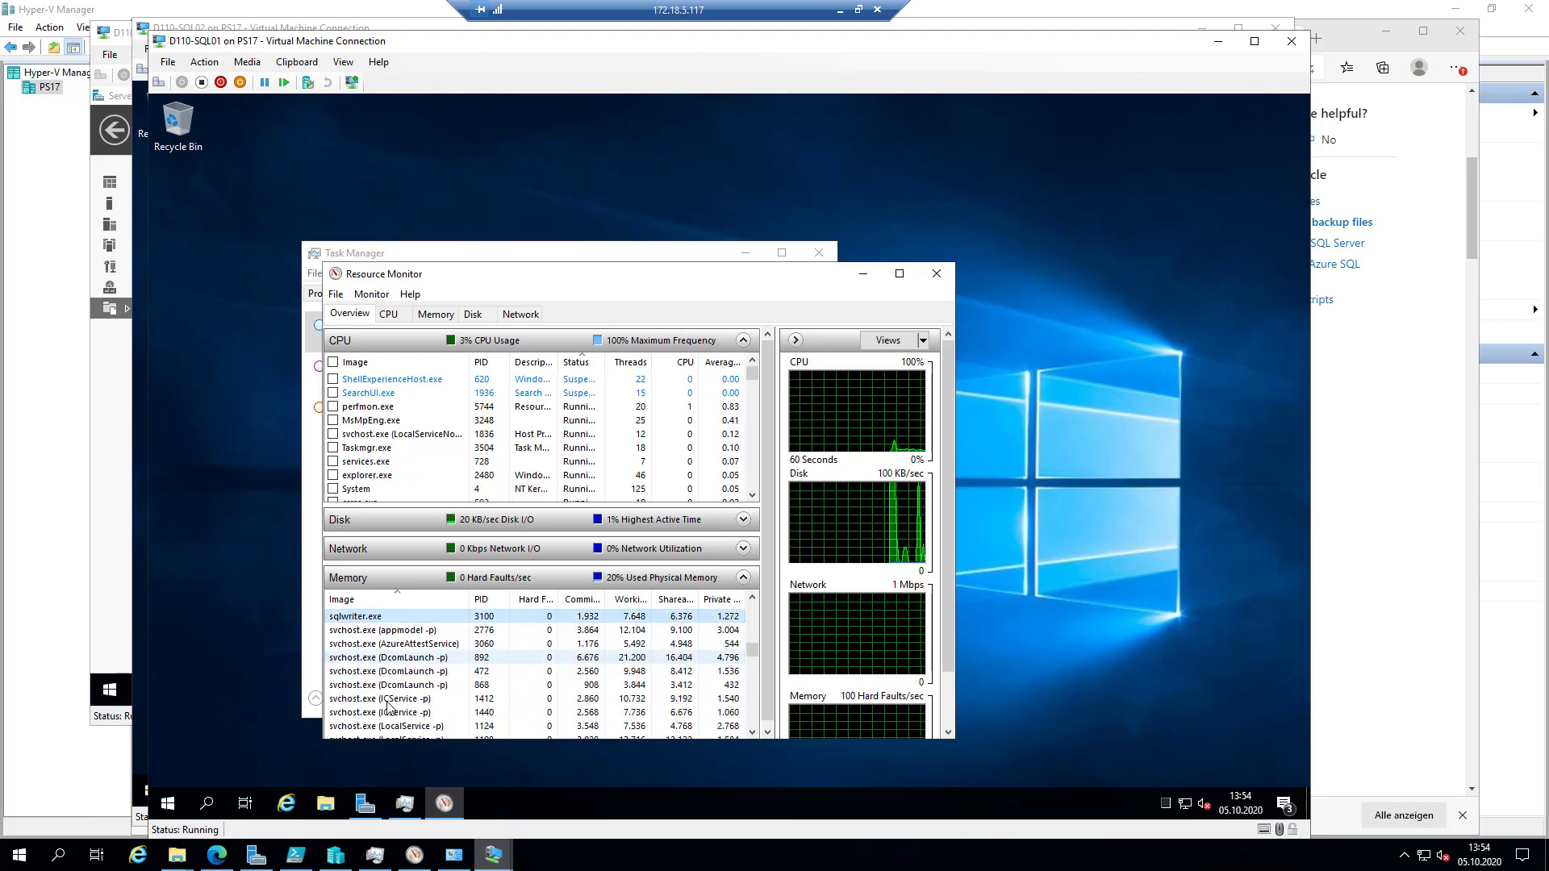
Maximize Resource Monitor, enlarge its memory process list and examine the memory use of sqlservr.exe
{"action": "double_click", "coordinate": [691, 279]}
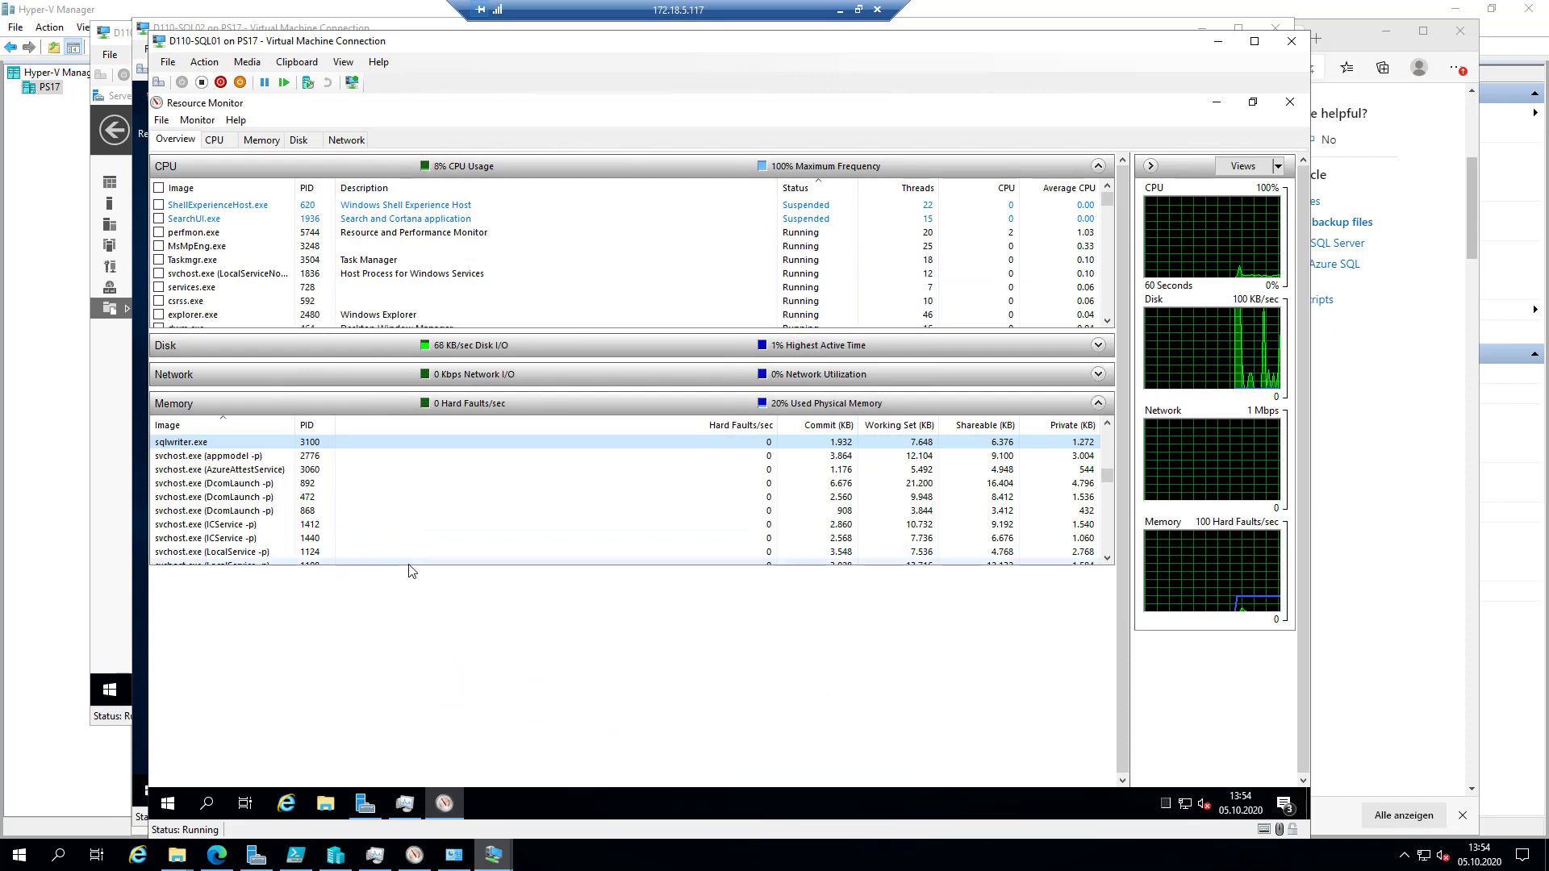
{"action": "left_click_drag", "start_coordinate": [403, 564], "coordinate": [413, 764]}
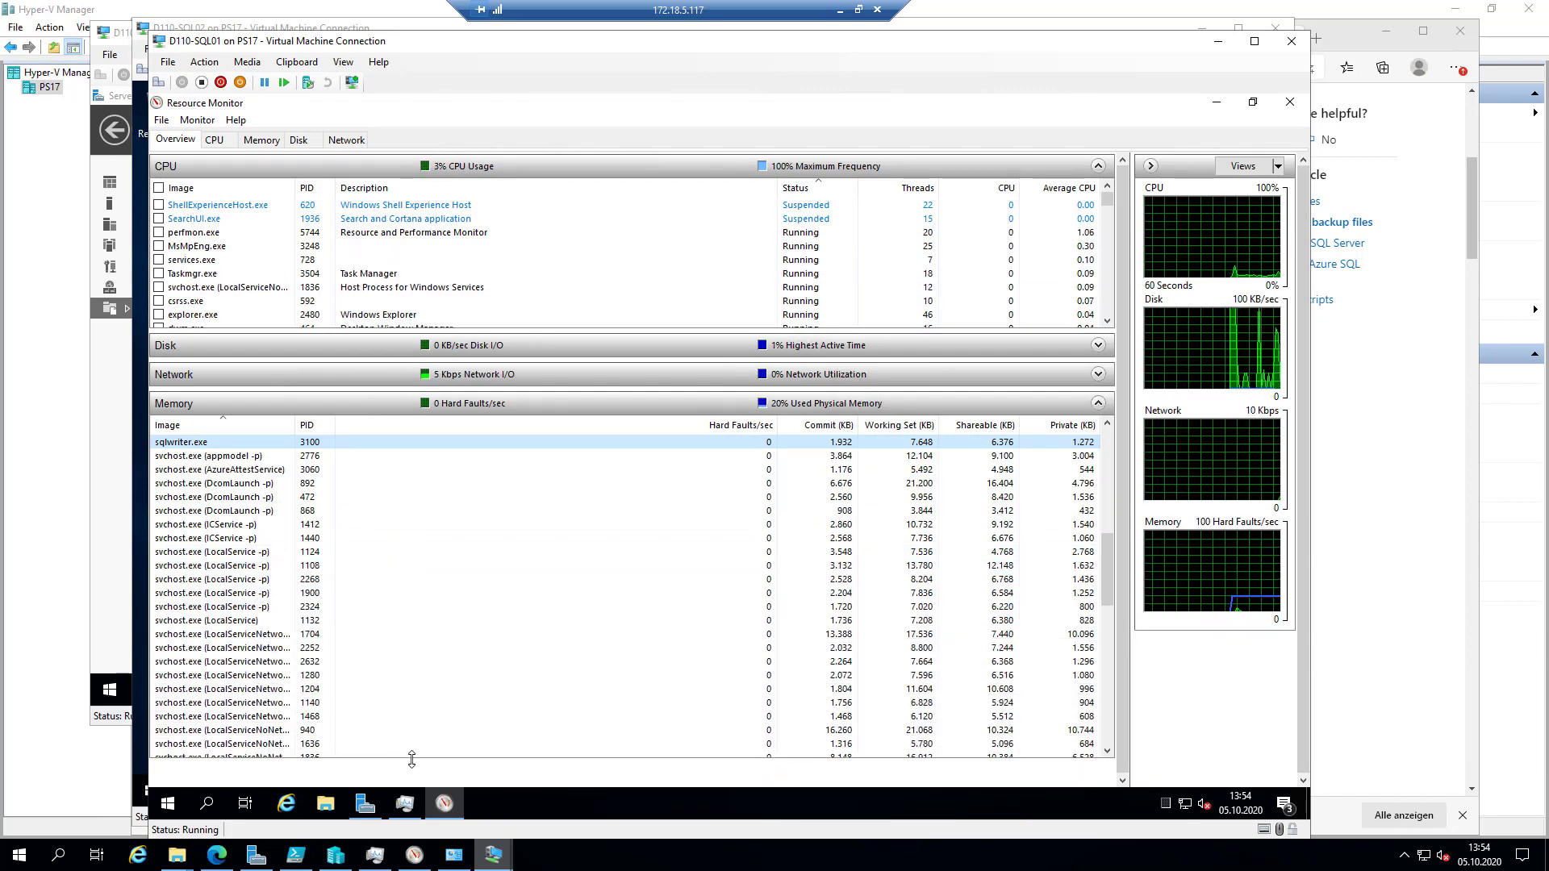
{"action": "scroll", "coordinate": [270, 588], "scroll_direction": "up", "scroll_amount": 1}
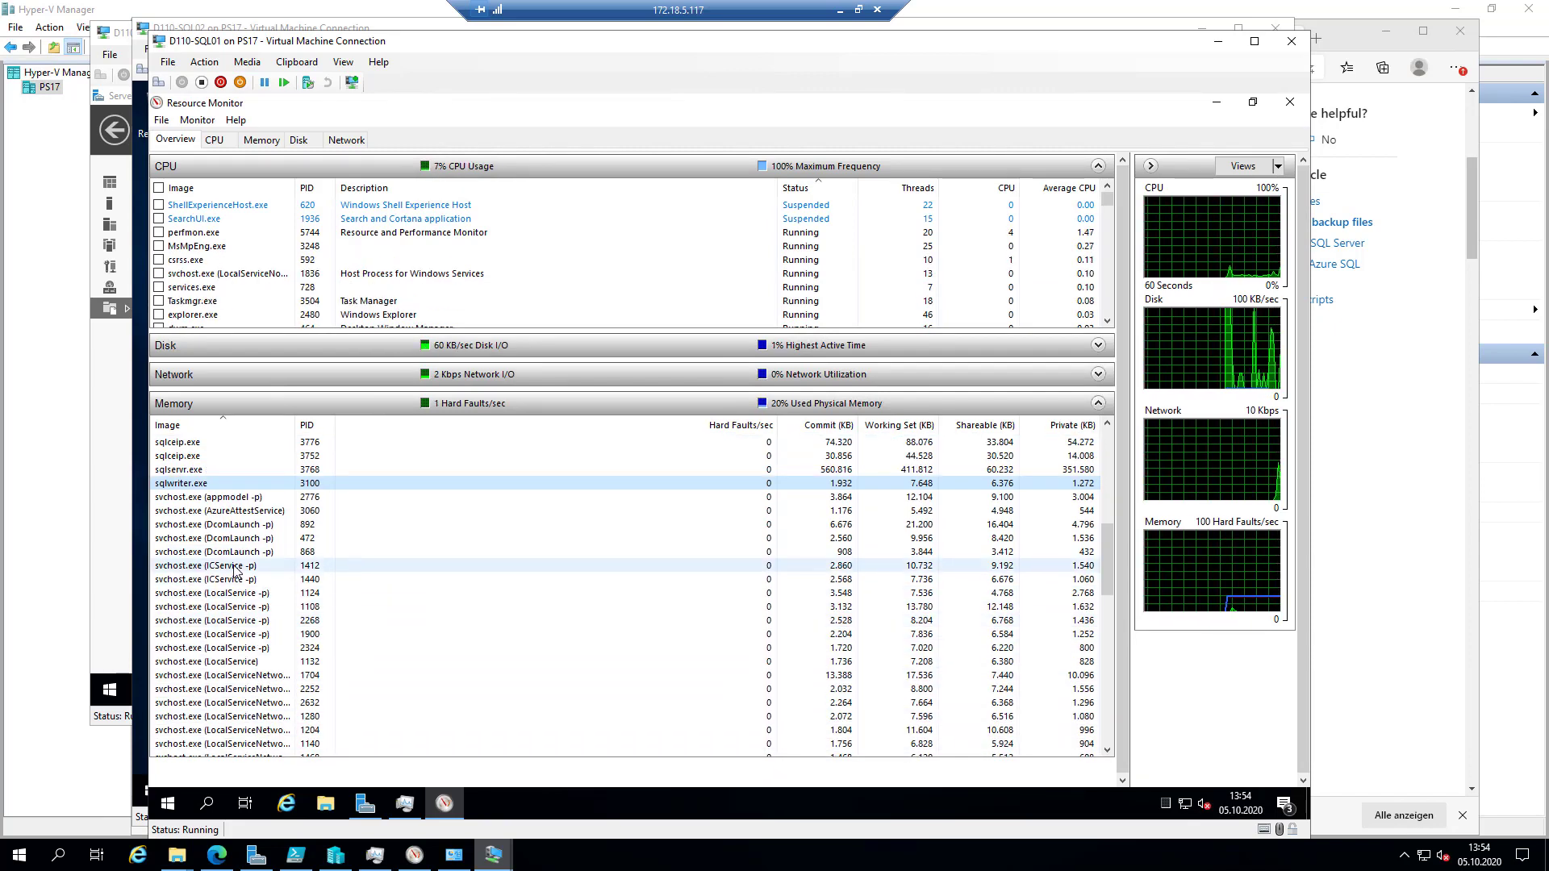
{"action": "left_click", "coordinate": [279, 470]}
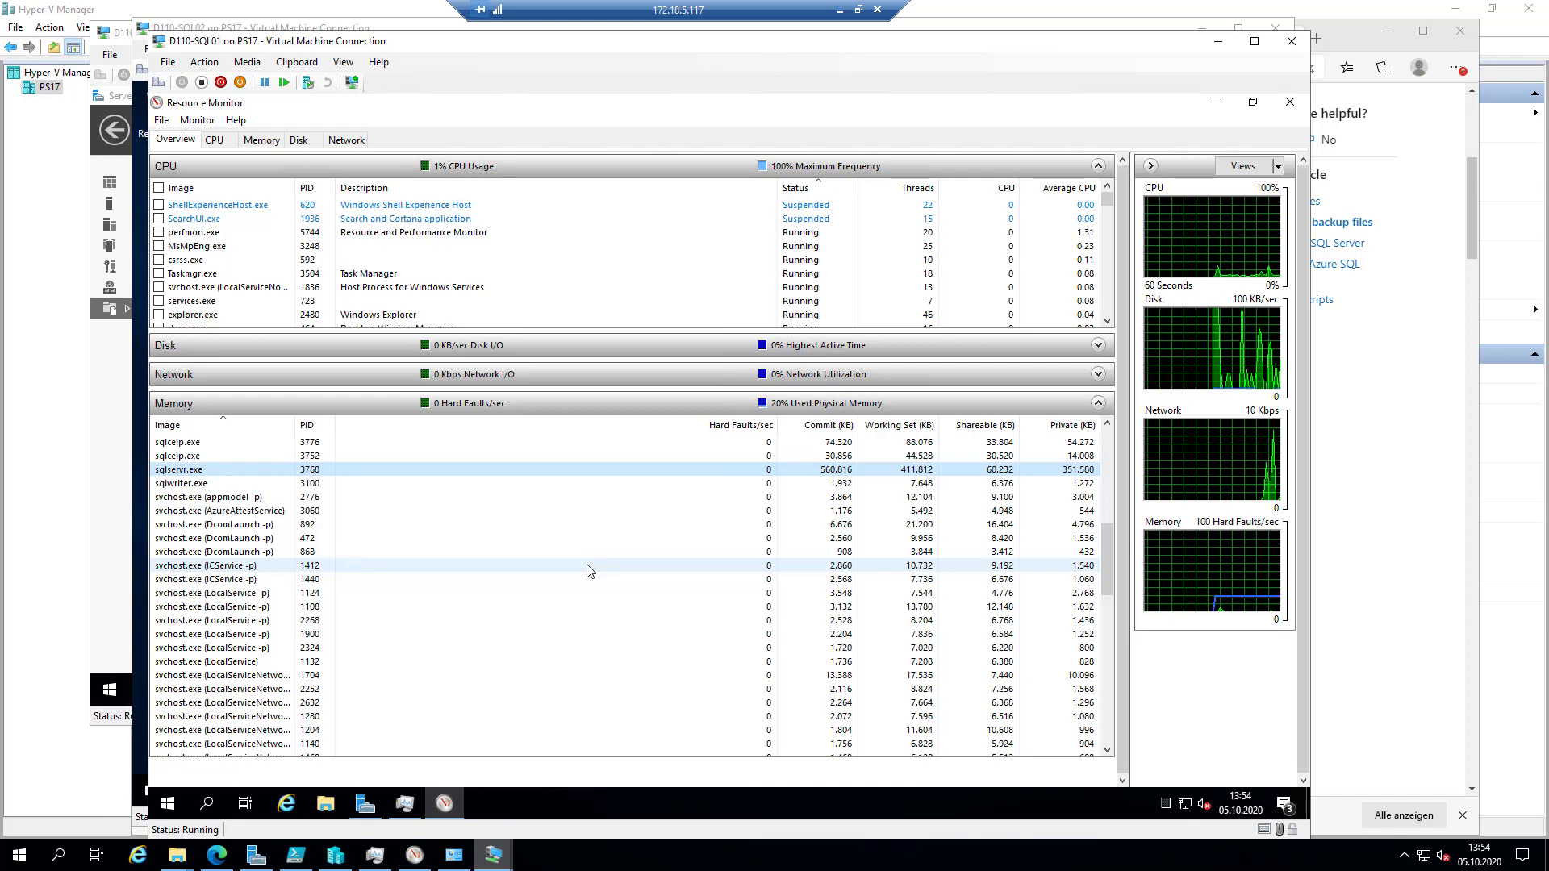
Launch Microsoft SQL Server Management Studio from the Microsoft SQL Server Tools 18 program group on D110-SQL01
{"action": "left_click", "coordinate": [170, 805]}
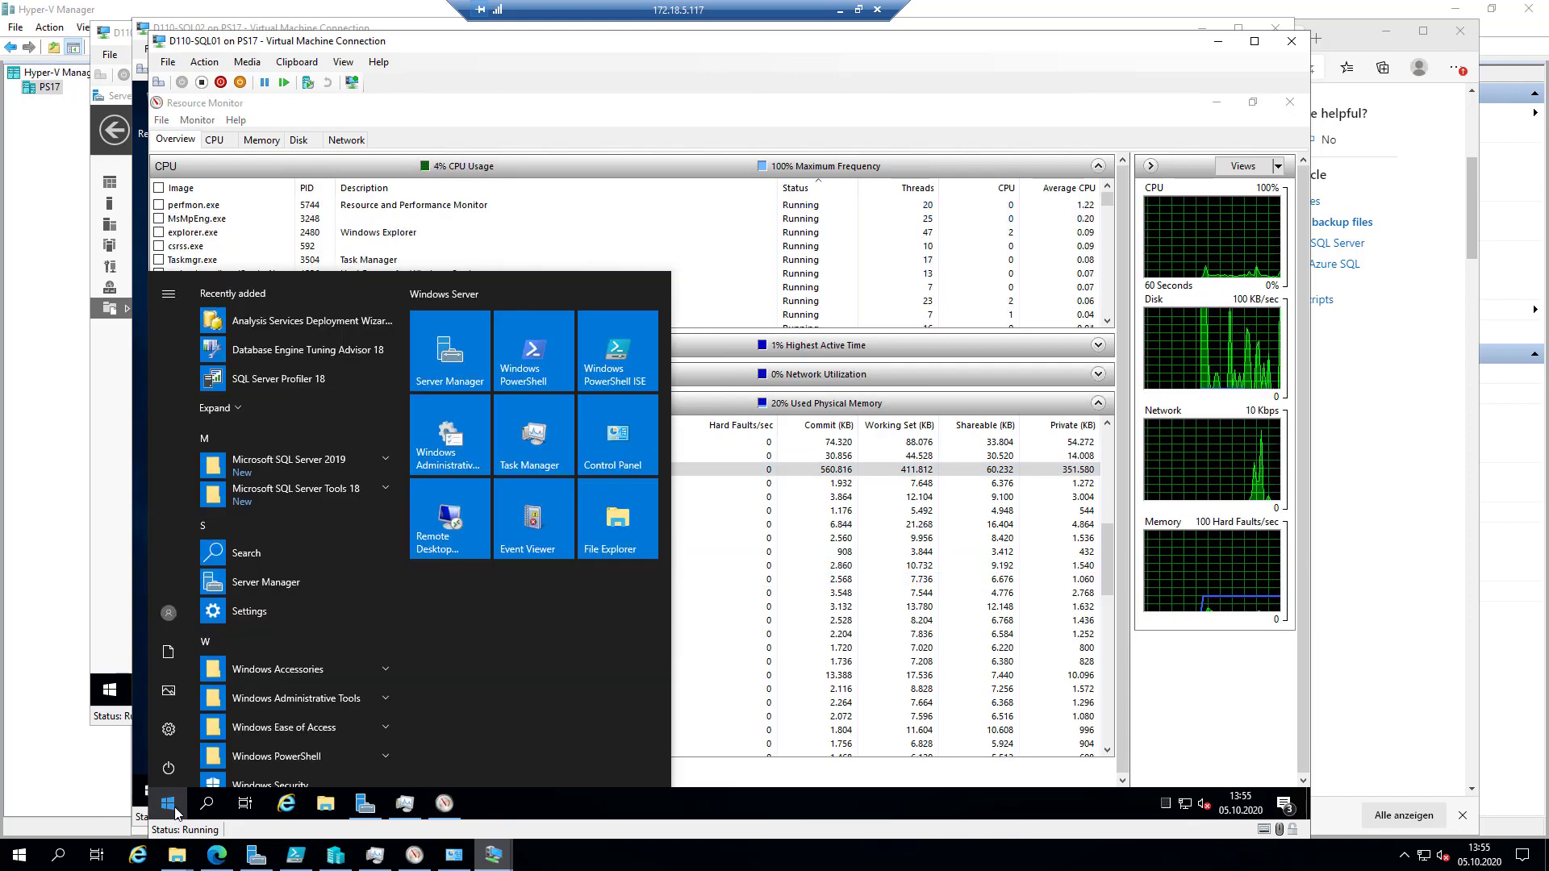
{"action": "left_click", "coordinate": [380, 466]}
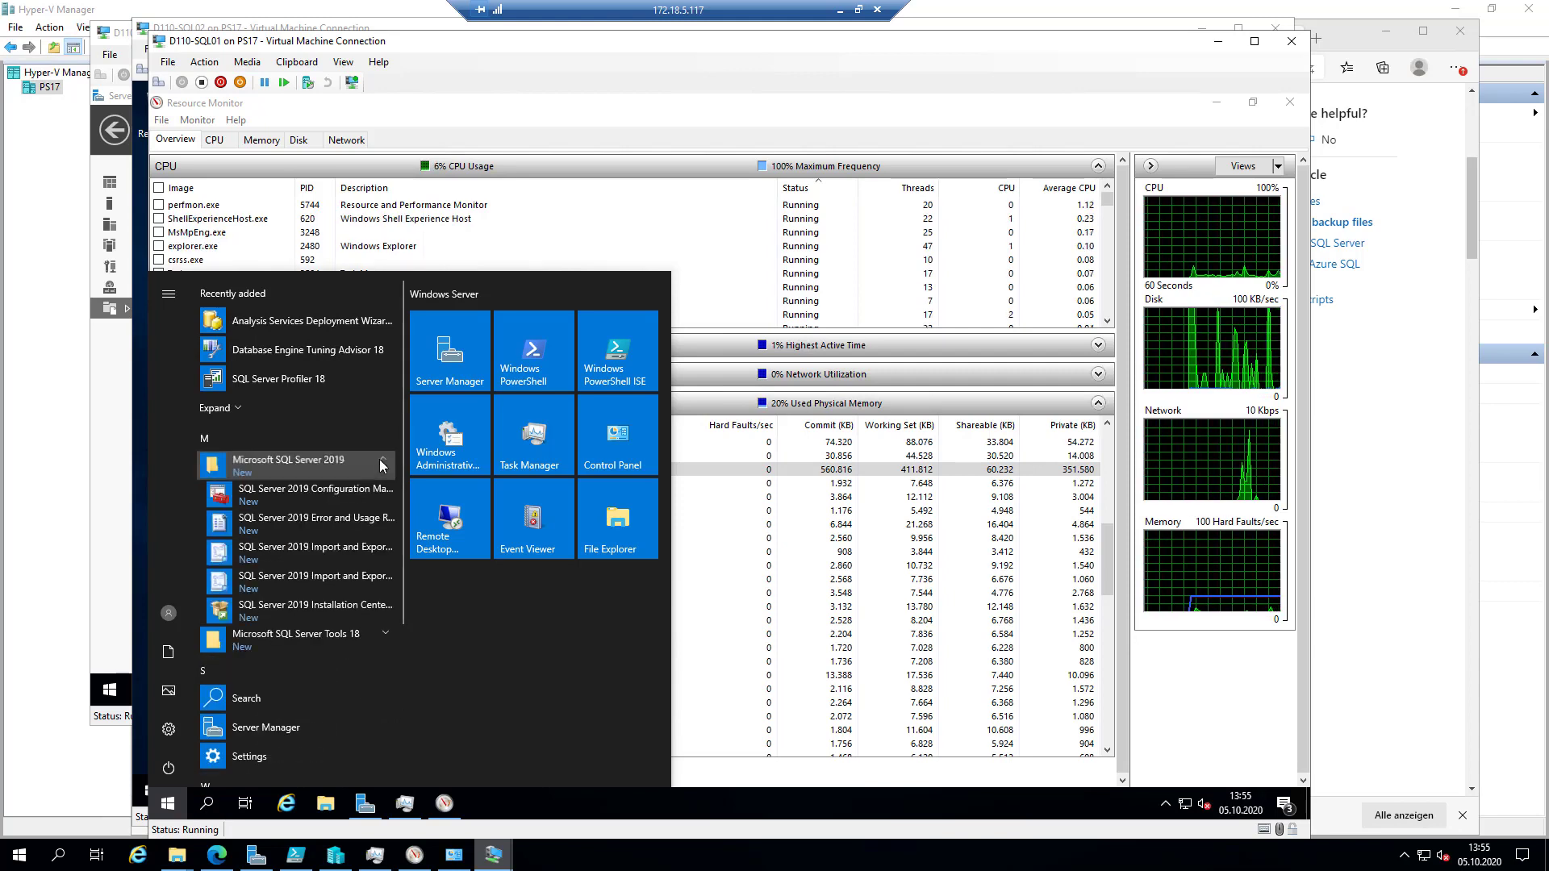
{"action": "left_click", "coordinate": [383, 466]}
{"action": "left_click", "coordinate": [384, 490]}
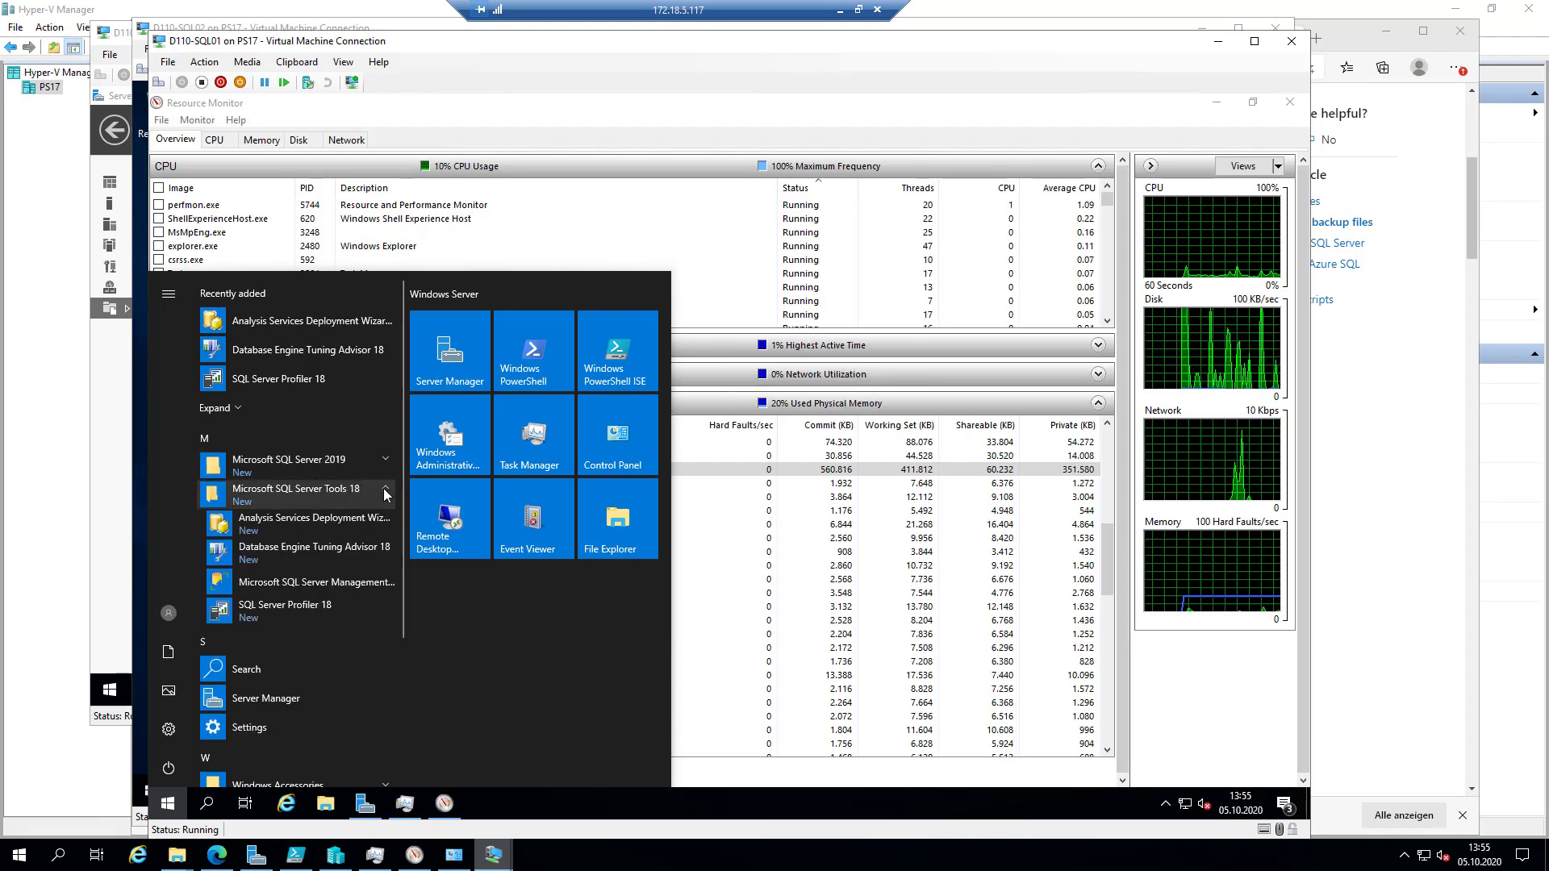
{"action": "left_click", "coordinate": [362, 586]}
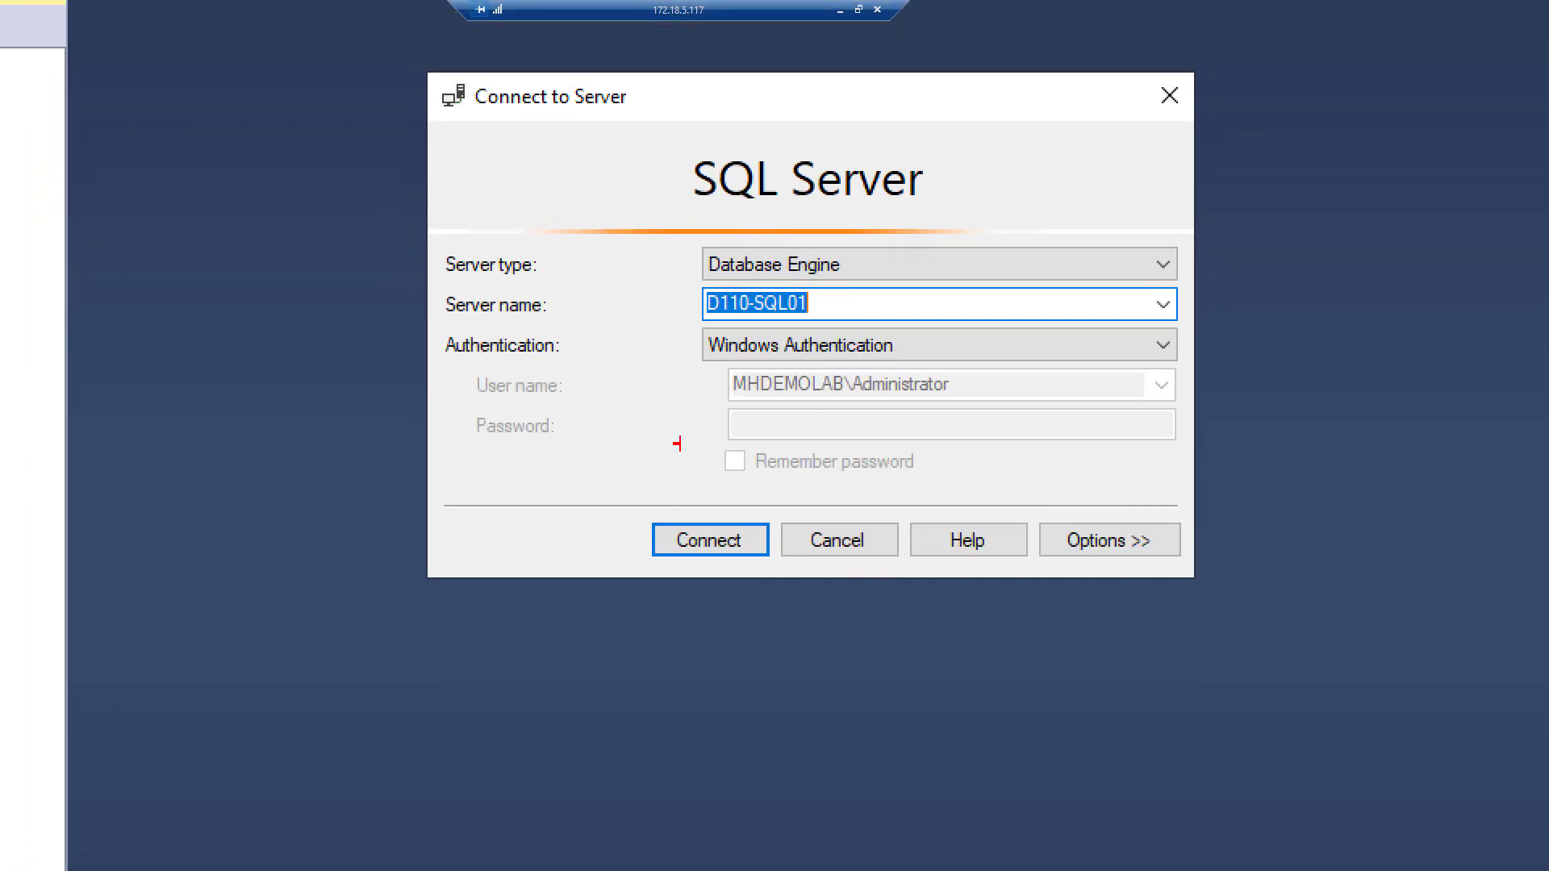
Connect to the D110-SQL01 Database Engine with Windows Authentication
{"action": "left_click_drag", "start_coordinate": [700, 287], "coordinate": [843, 321]}
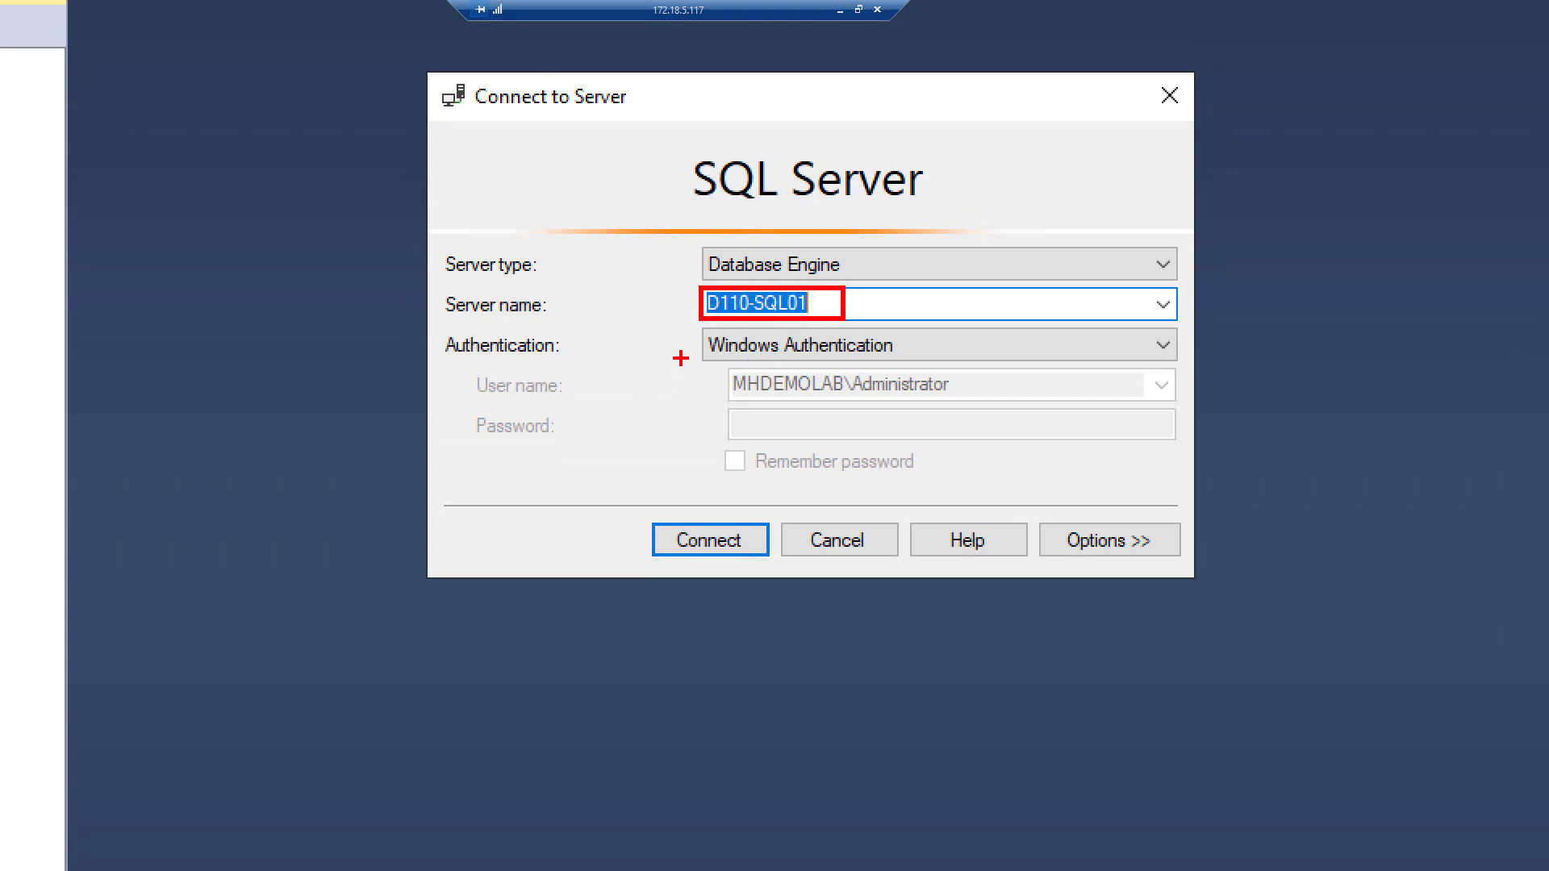
{"action": "left_click_drag", "start_coordinate": [454, 366], "coordinate": [1211, 460]}
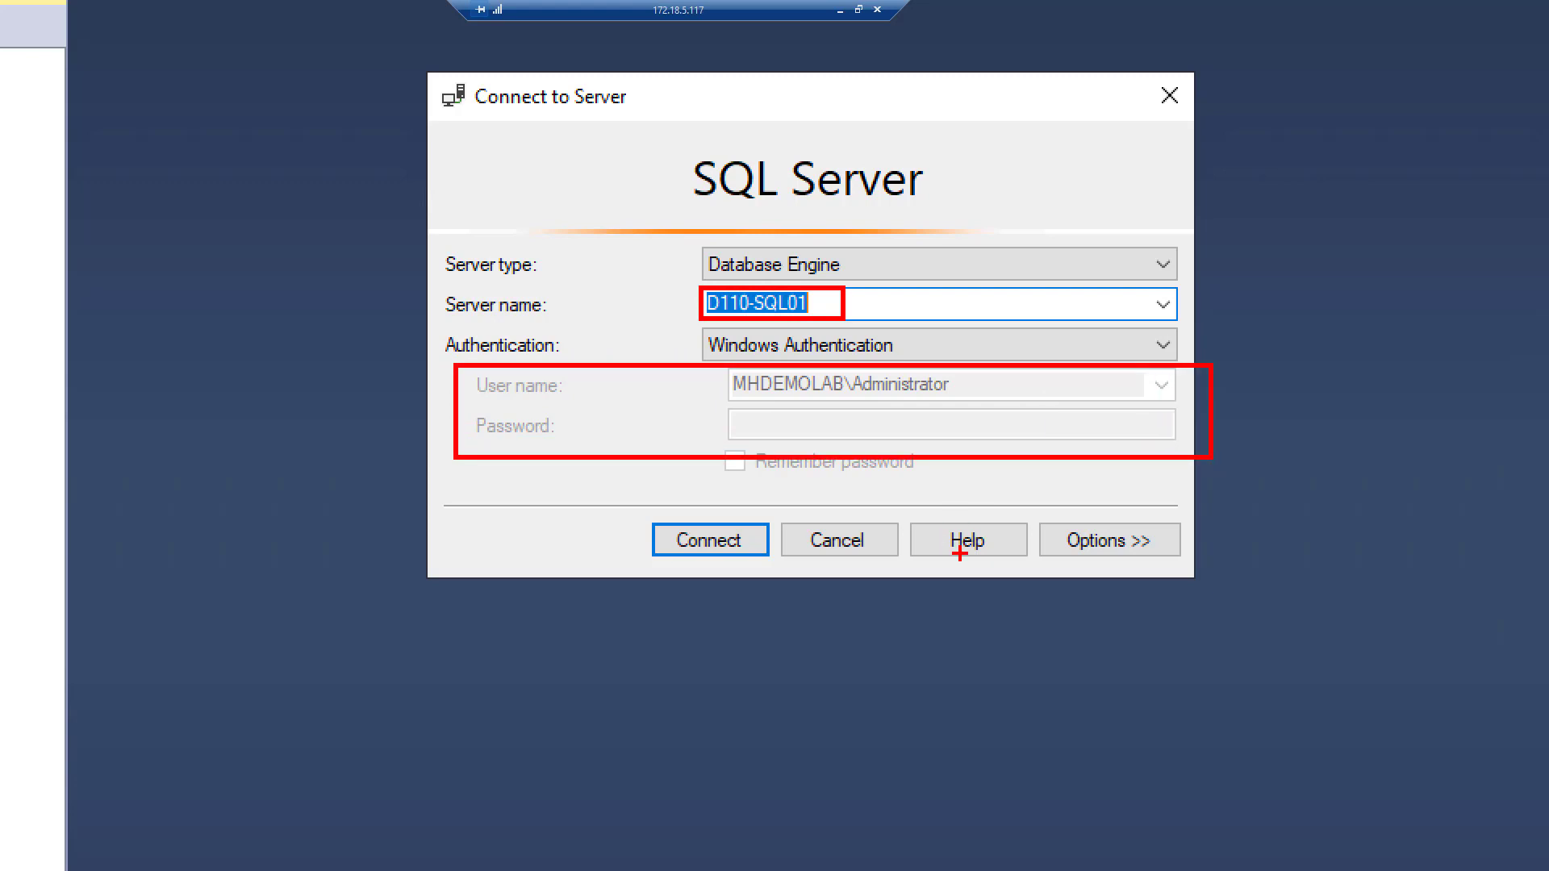
{"action": "key", "text": "Escape"}
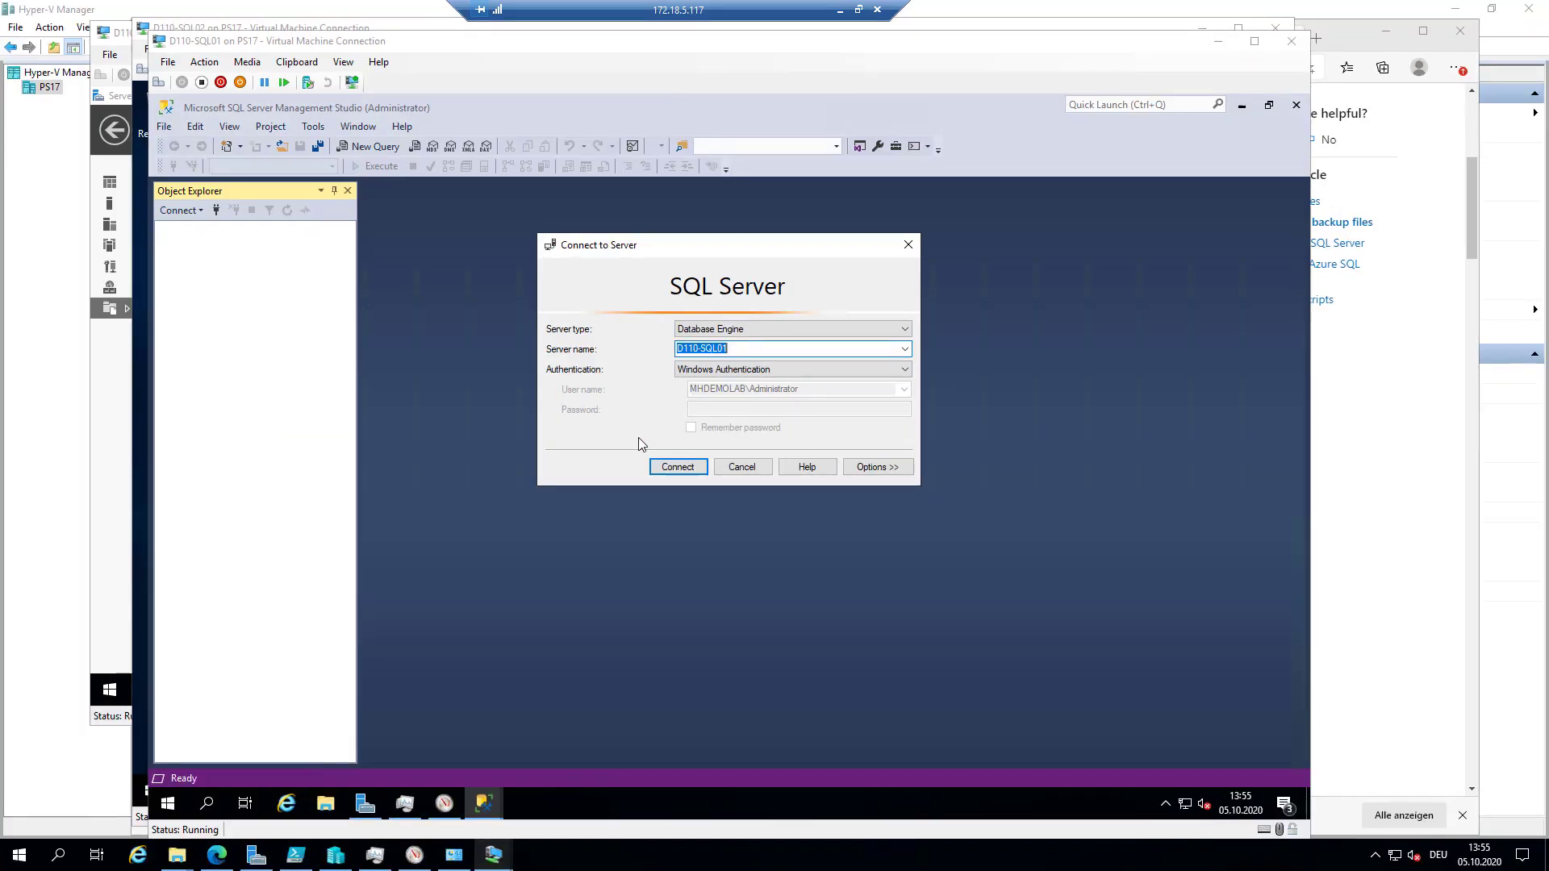
{"action": "left_click", "coordinate": [680, 473]}
{"action": "left_click", "coordinate": [678, 468]}
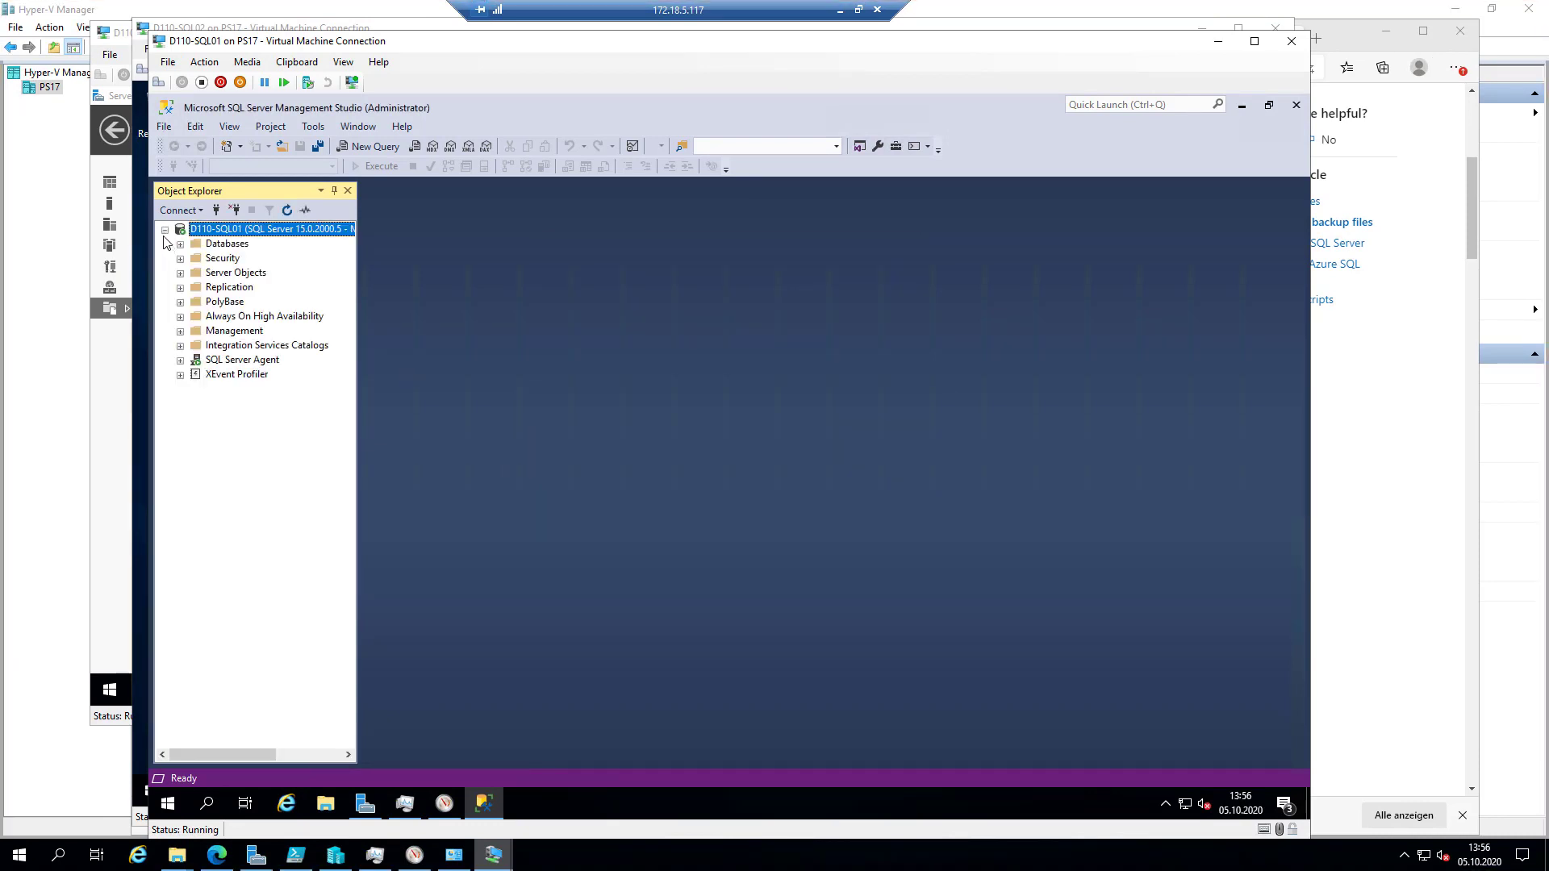
Expand the Databases, System Databases and SQL Server Agent nodes of D110-SQL01 to examine their contents
{"action": "left_click", "coordinate": [180, 244]}
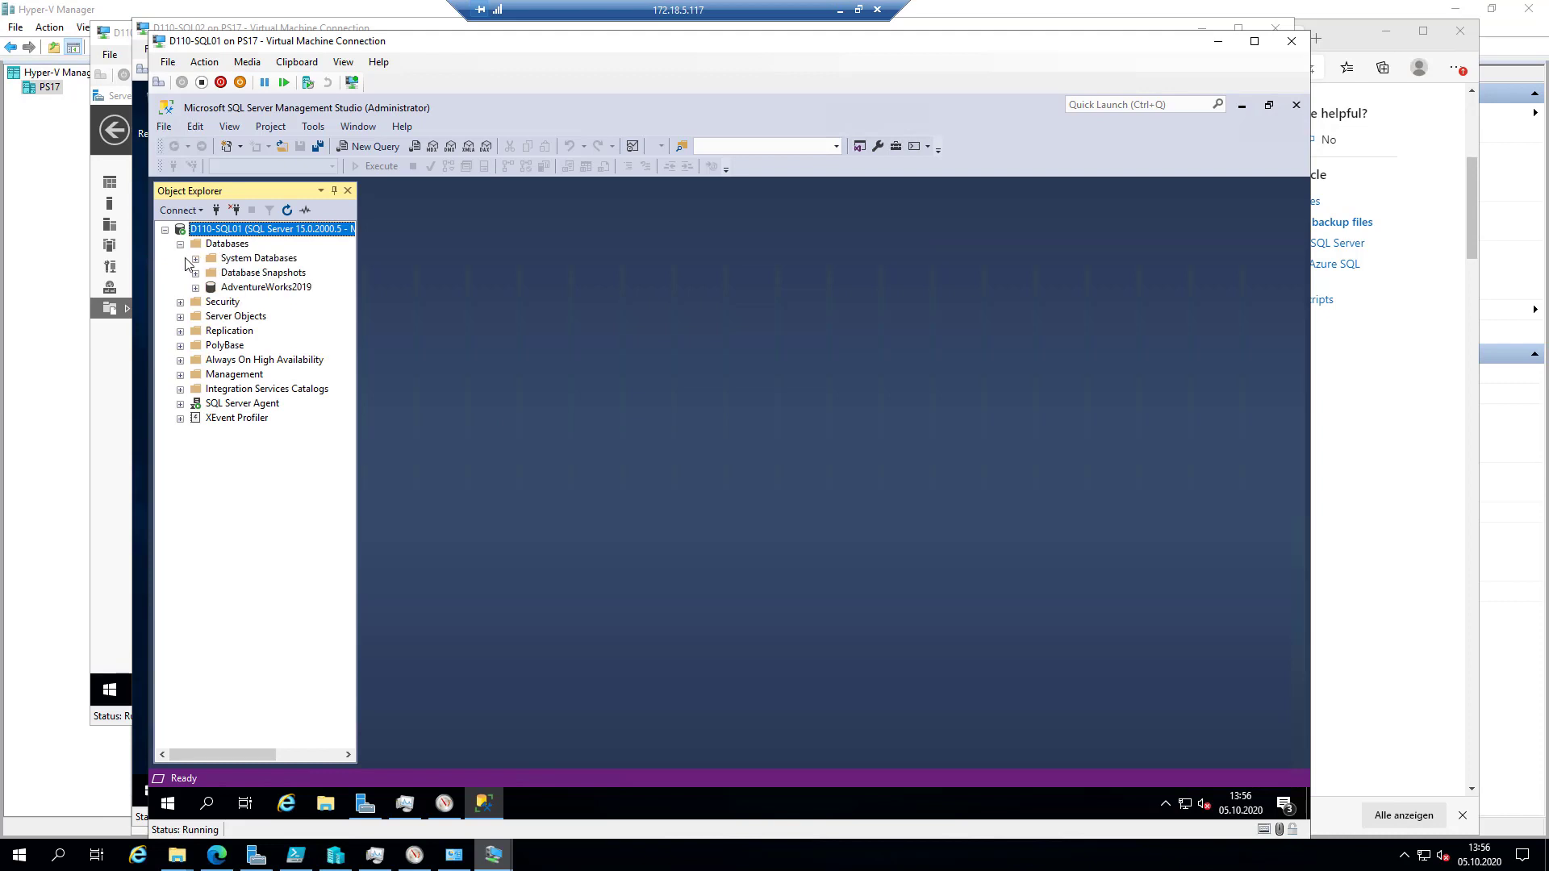
{"action": "left_click", "coordinate": [195, 259]}
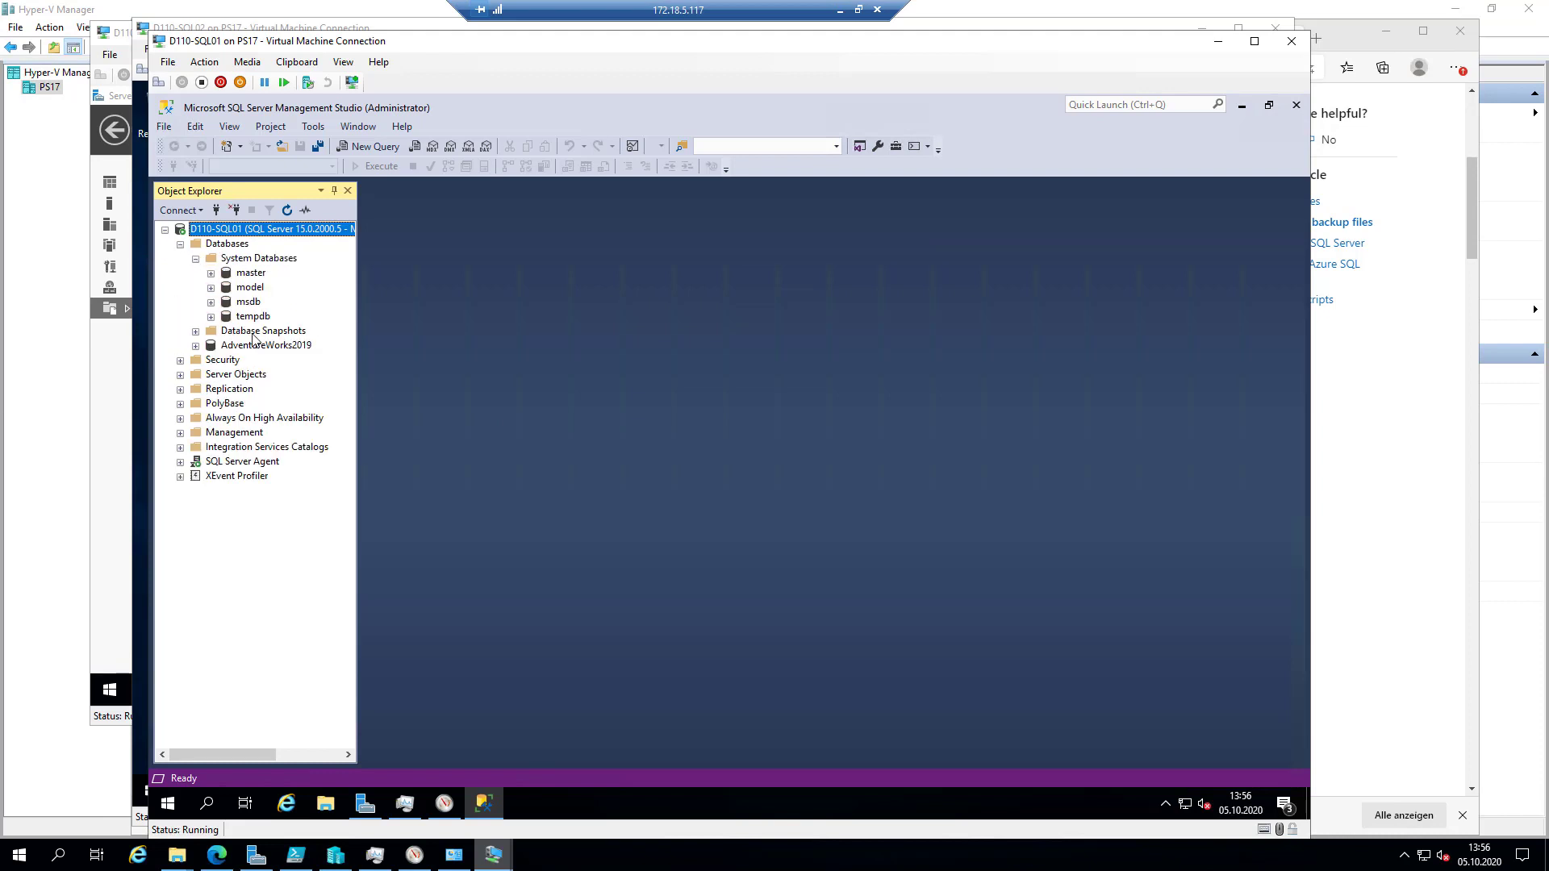
{"action": "left_click", "coordinate": [181, 463]}
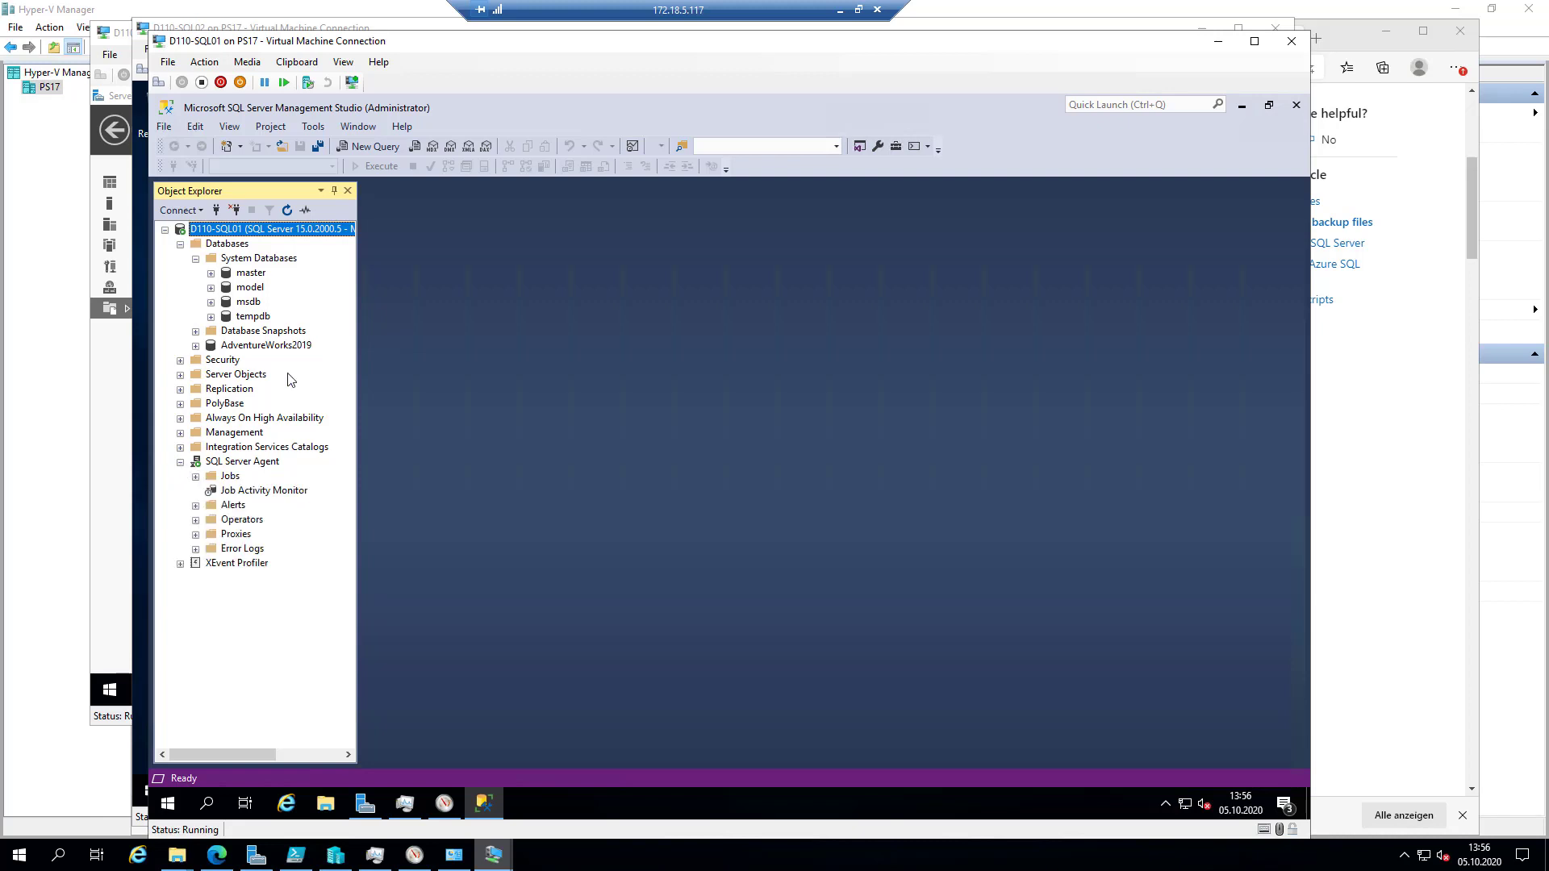
Examine the general, memory and processor settings in D110-SQL01's server properties, including the CPUs under NumaNode0, and leave without changes
{"action": "right_click", "coordinate": [283, 231]}
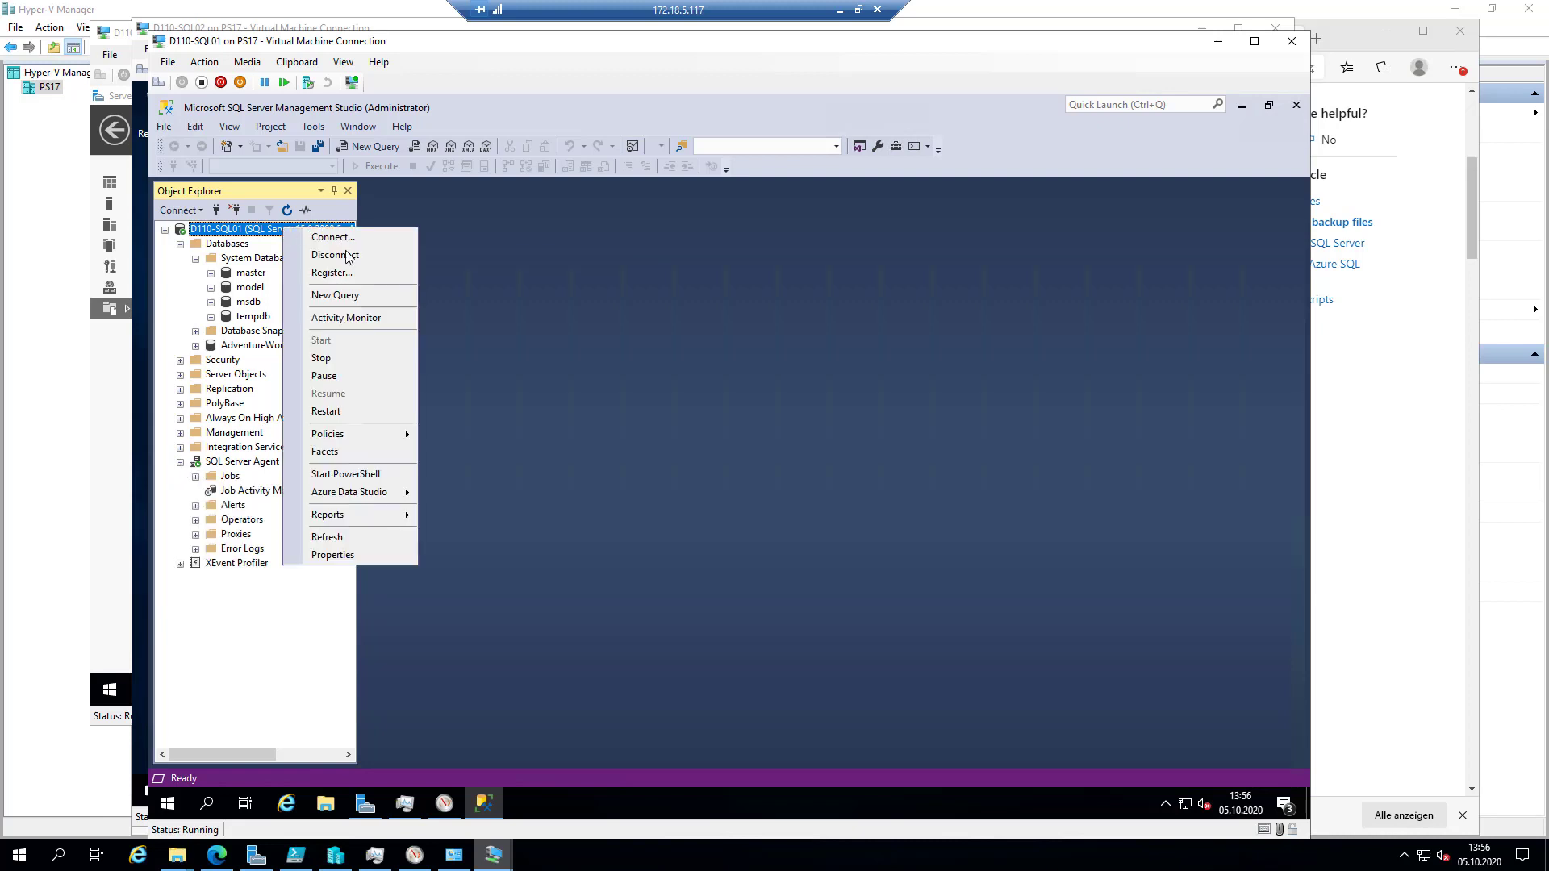
{"action": "left_click", "coordinate": [355, 556]}
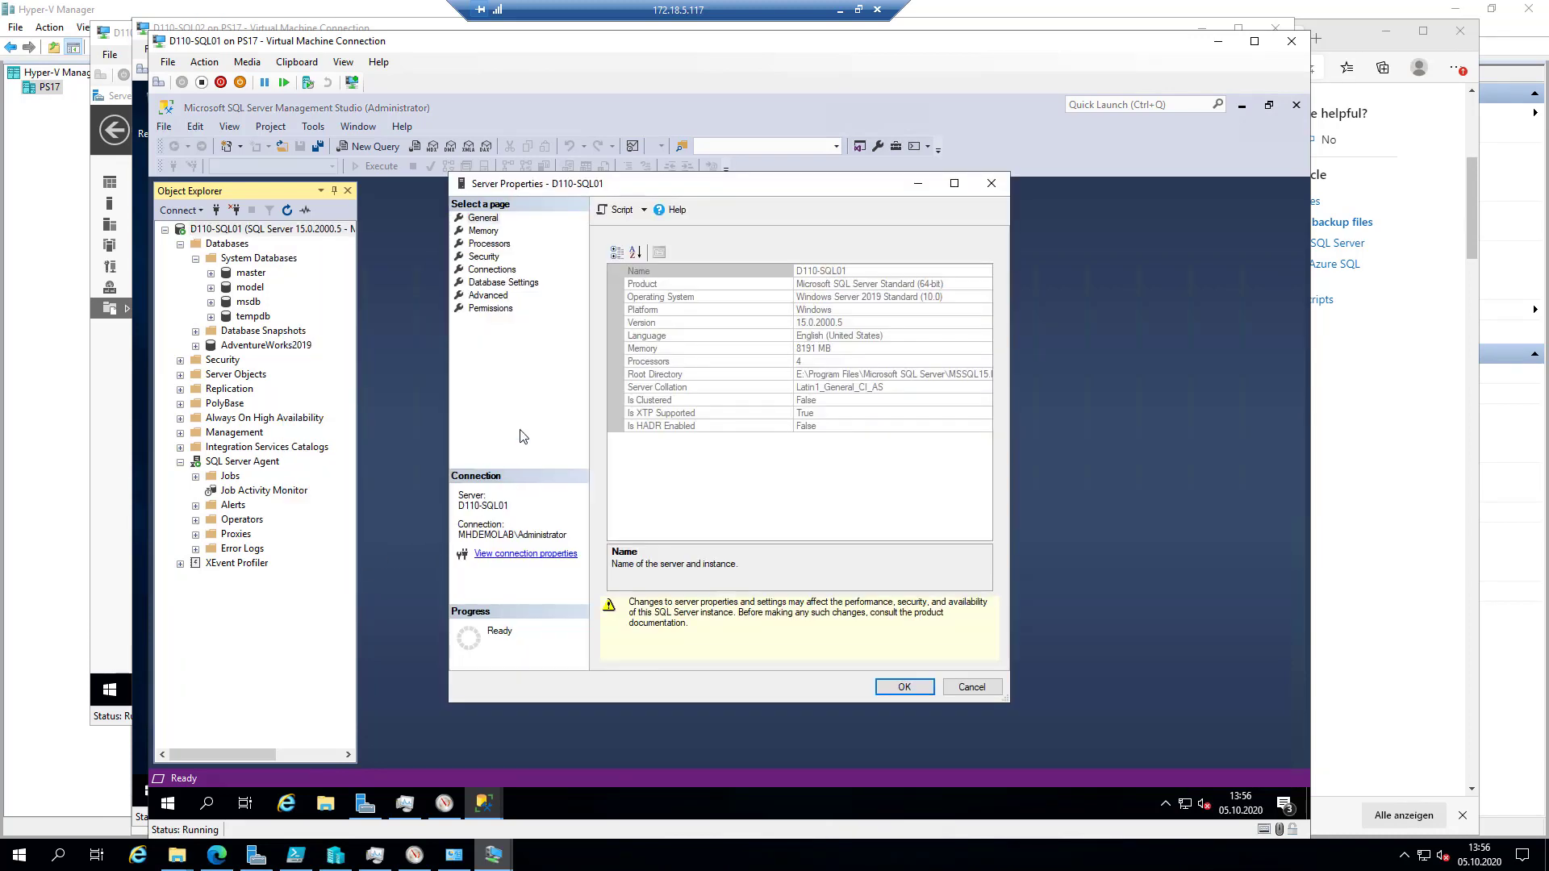
{"action": "left_click", "coordinate": [493, 233]}
{"action": "left_click", "coordinate": [837, 860]}
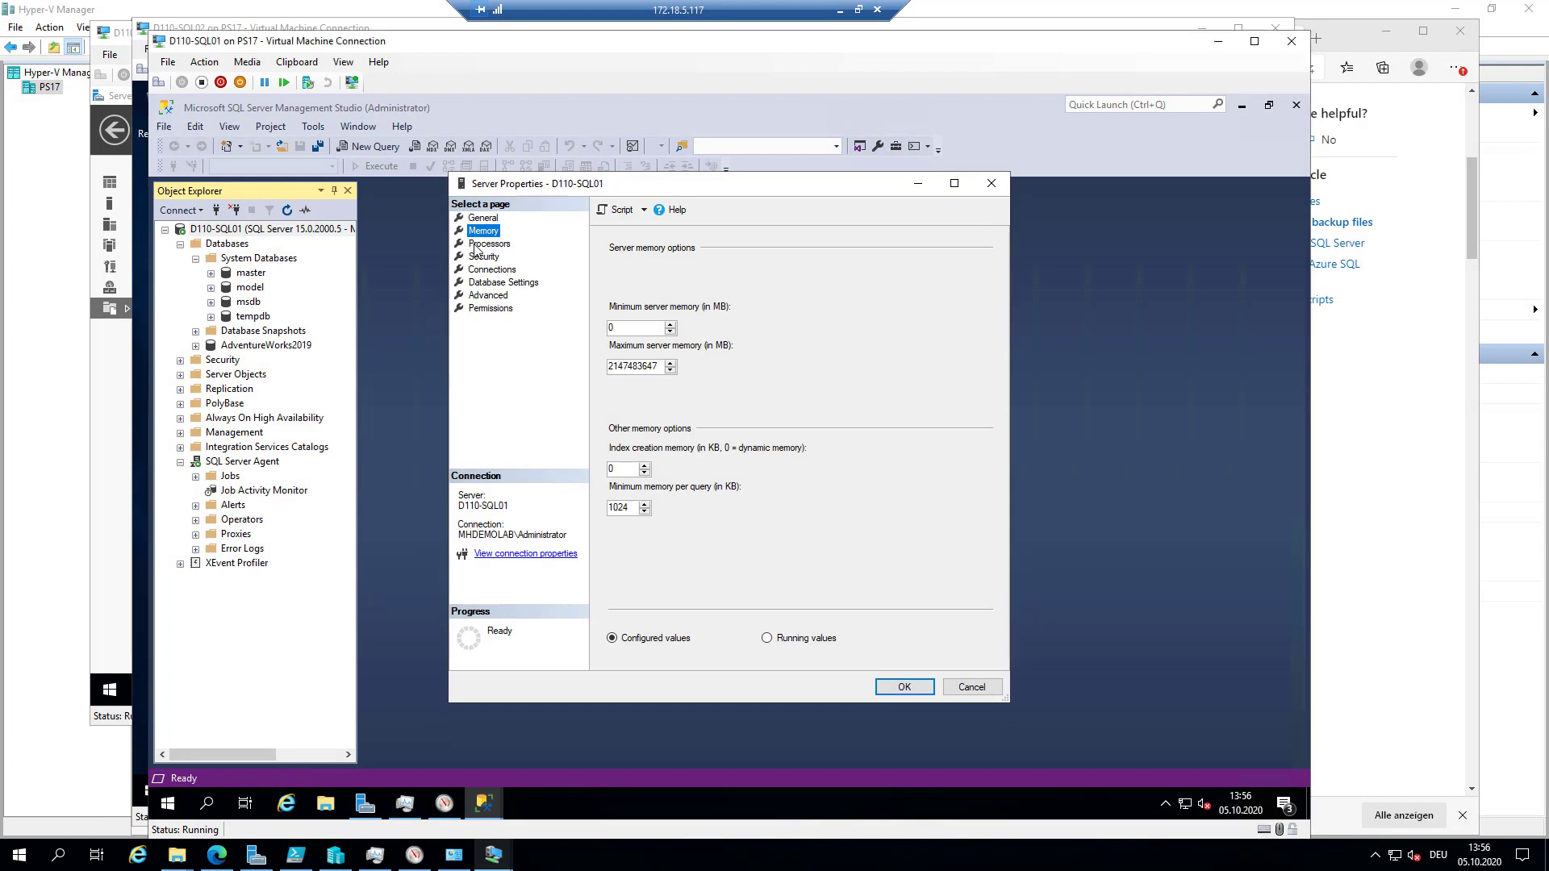
{"action": "left_click", "coordinate": [476, 244]}
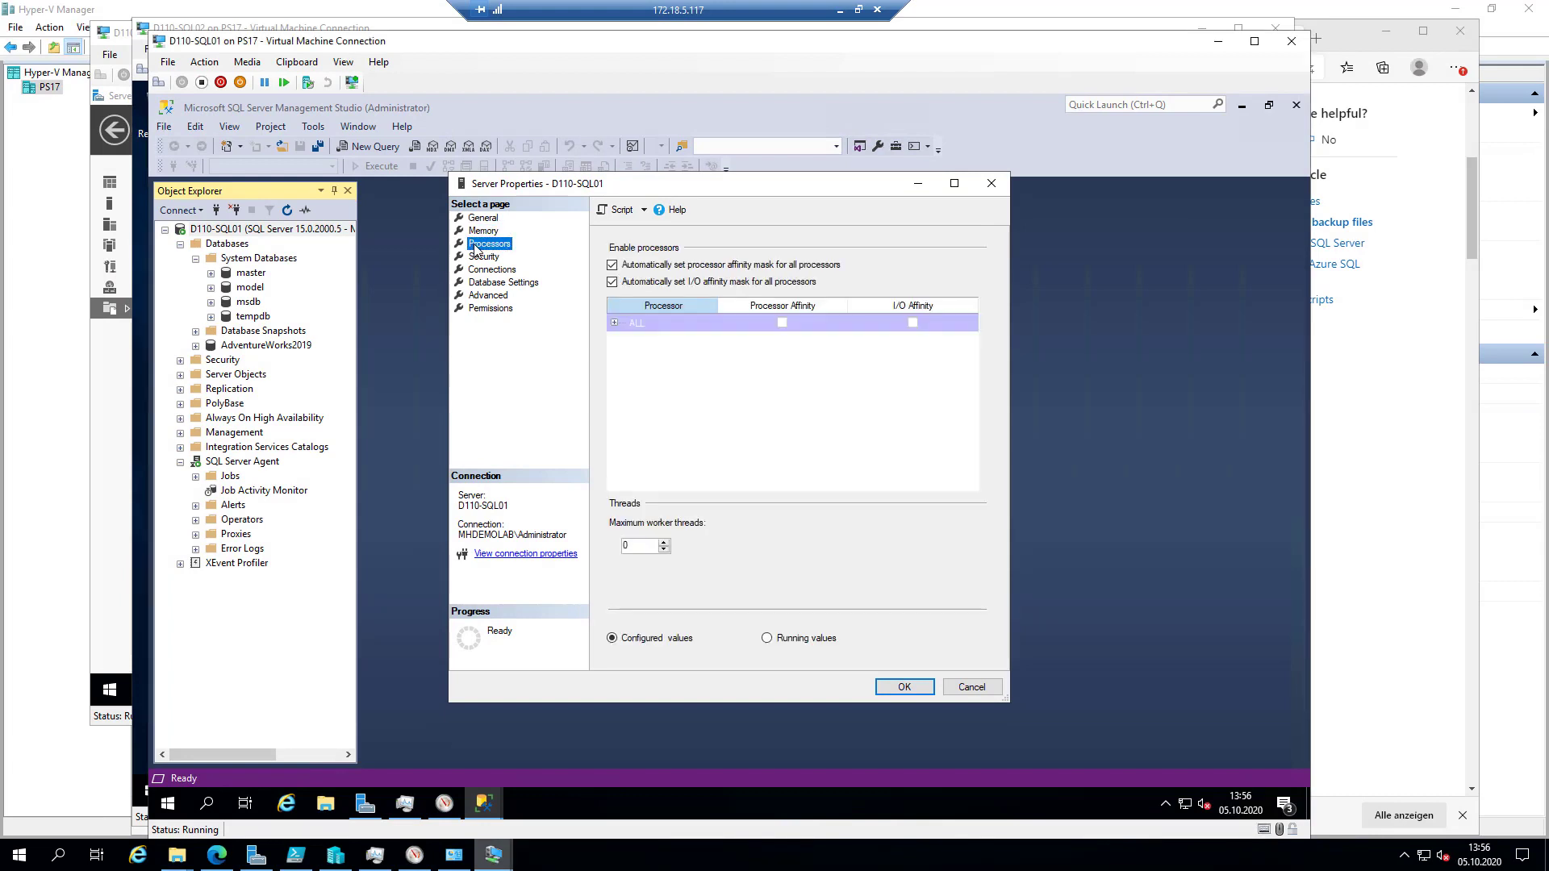
{"action": "left_click", "coordinate": [615, 323]}
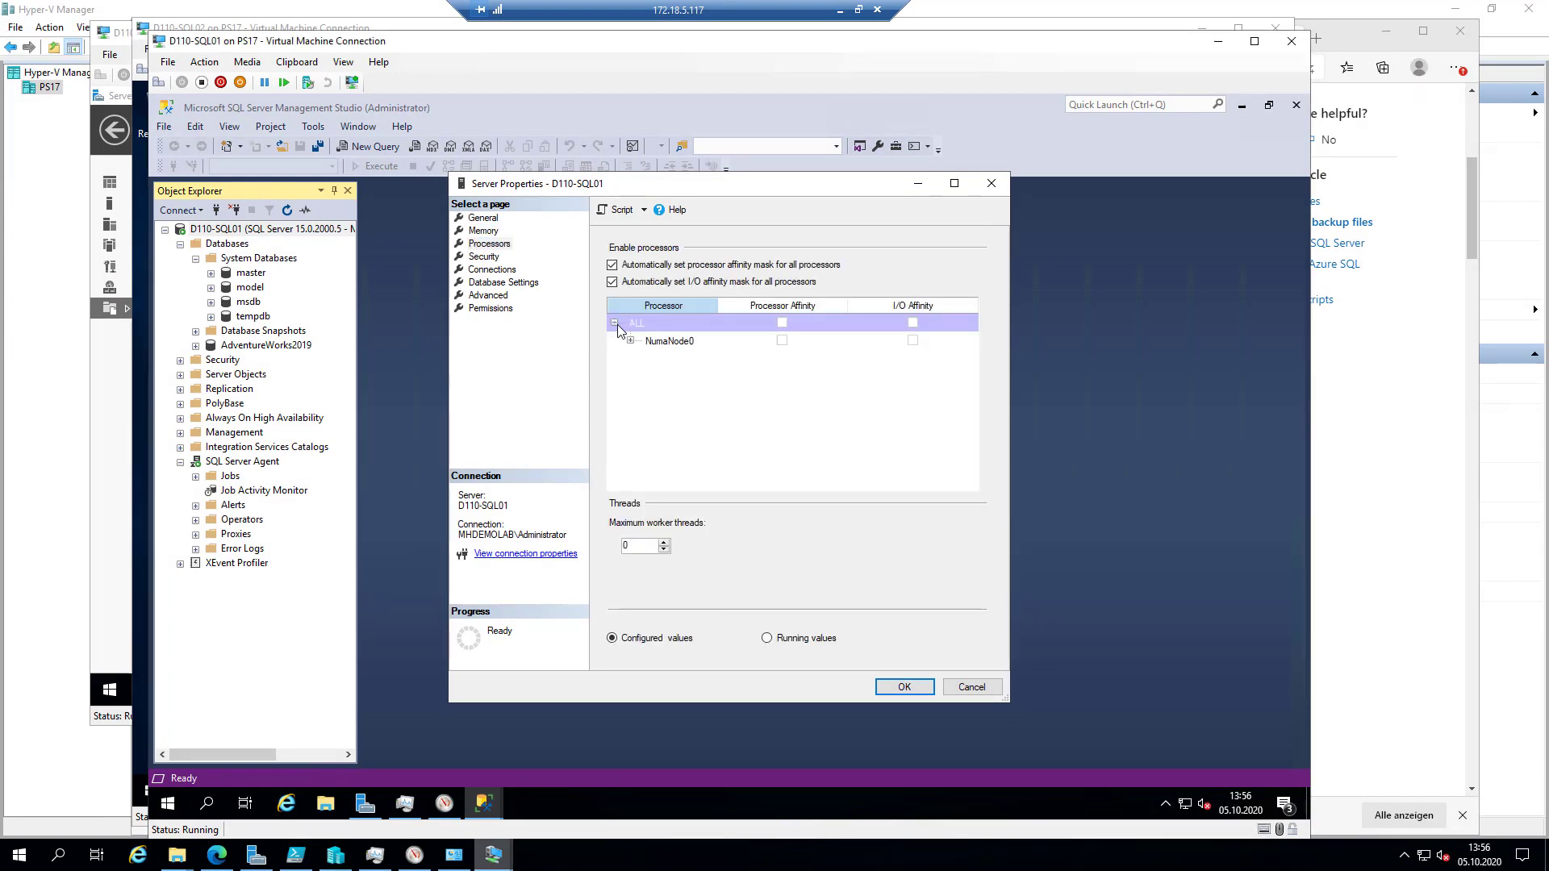
{"action": "left_click", "coordinate": [631, 341]}
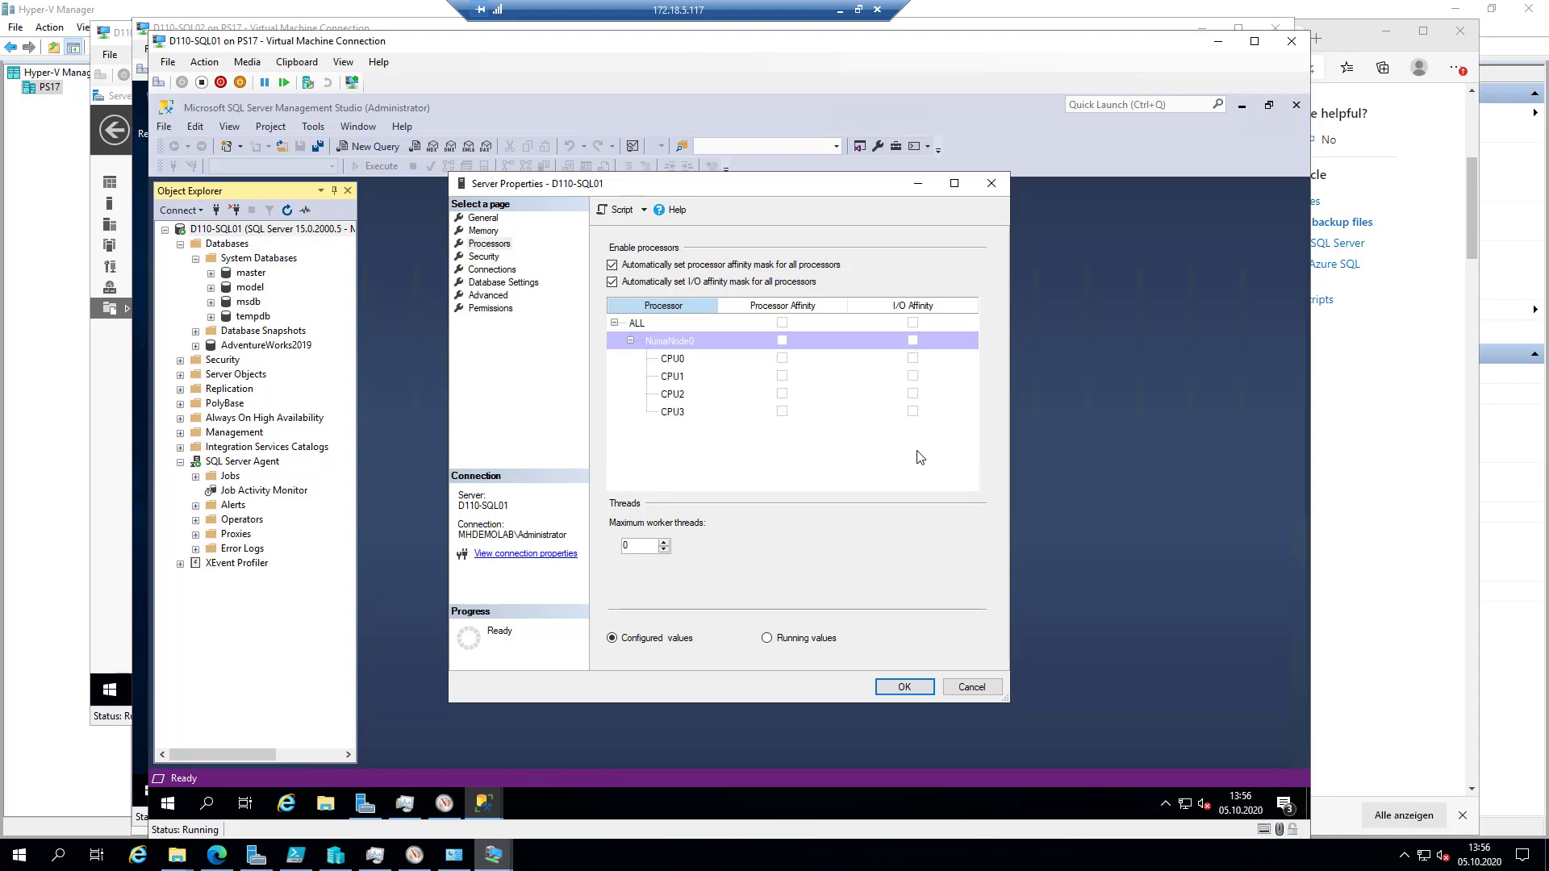
{"action": "left_click", "coordinate": [966, 690]}
Switch to the D110-SQL02 virtual machine, review the installed feature results and close SQL Server 2019 Setup
{"action": "mouse_move", "coordinate": [493, 857]}
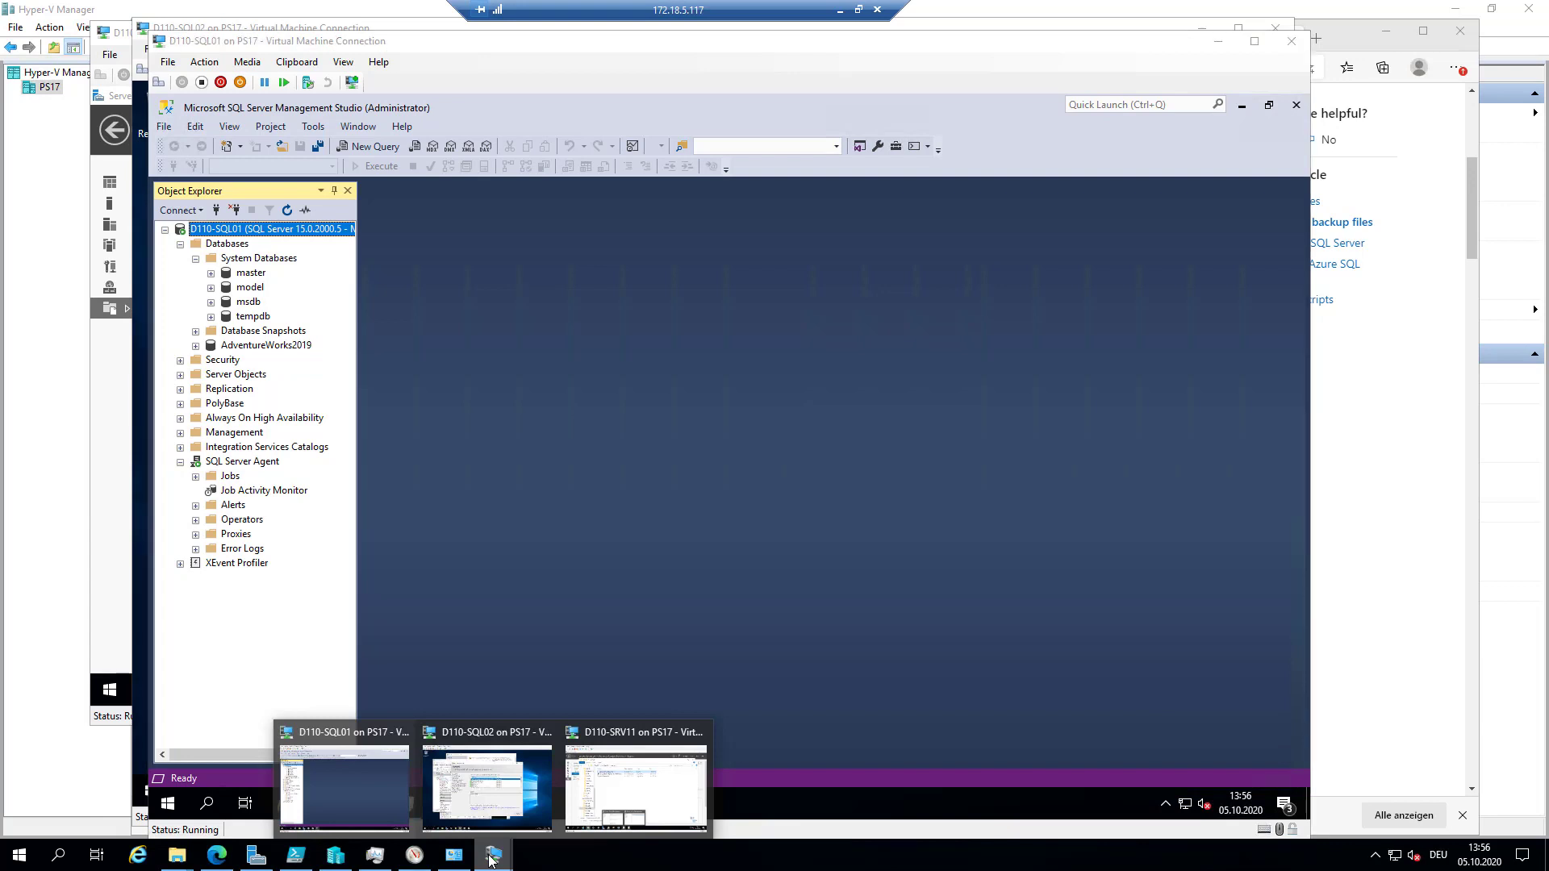
{"action": "left_click", "coordinate": [497, 805]}
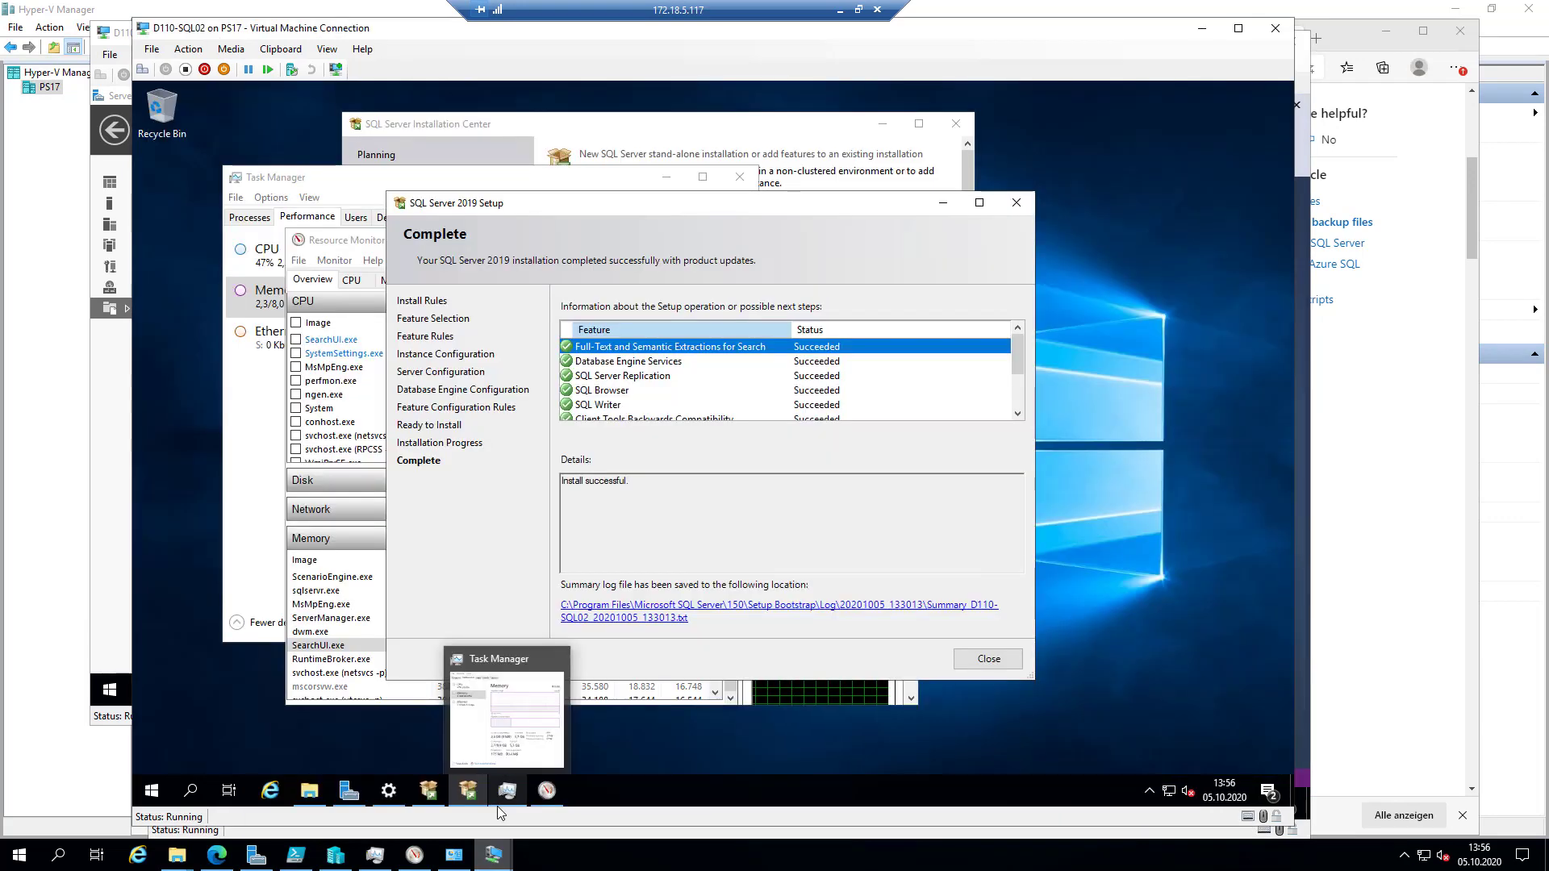
{"action": "left_click_drag", "start_coordinate": [1020, 354], "coordinate": [1019, 428]}
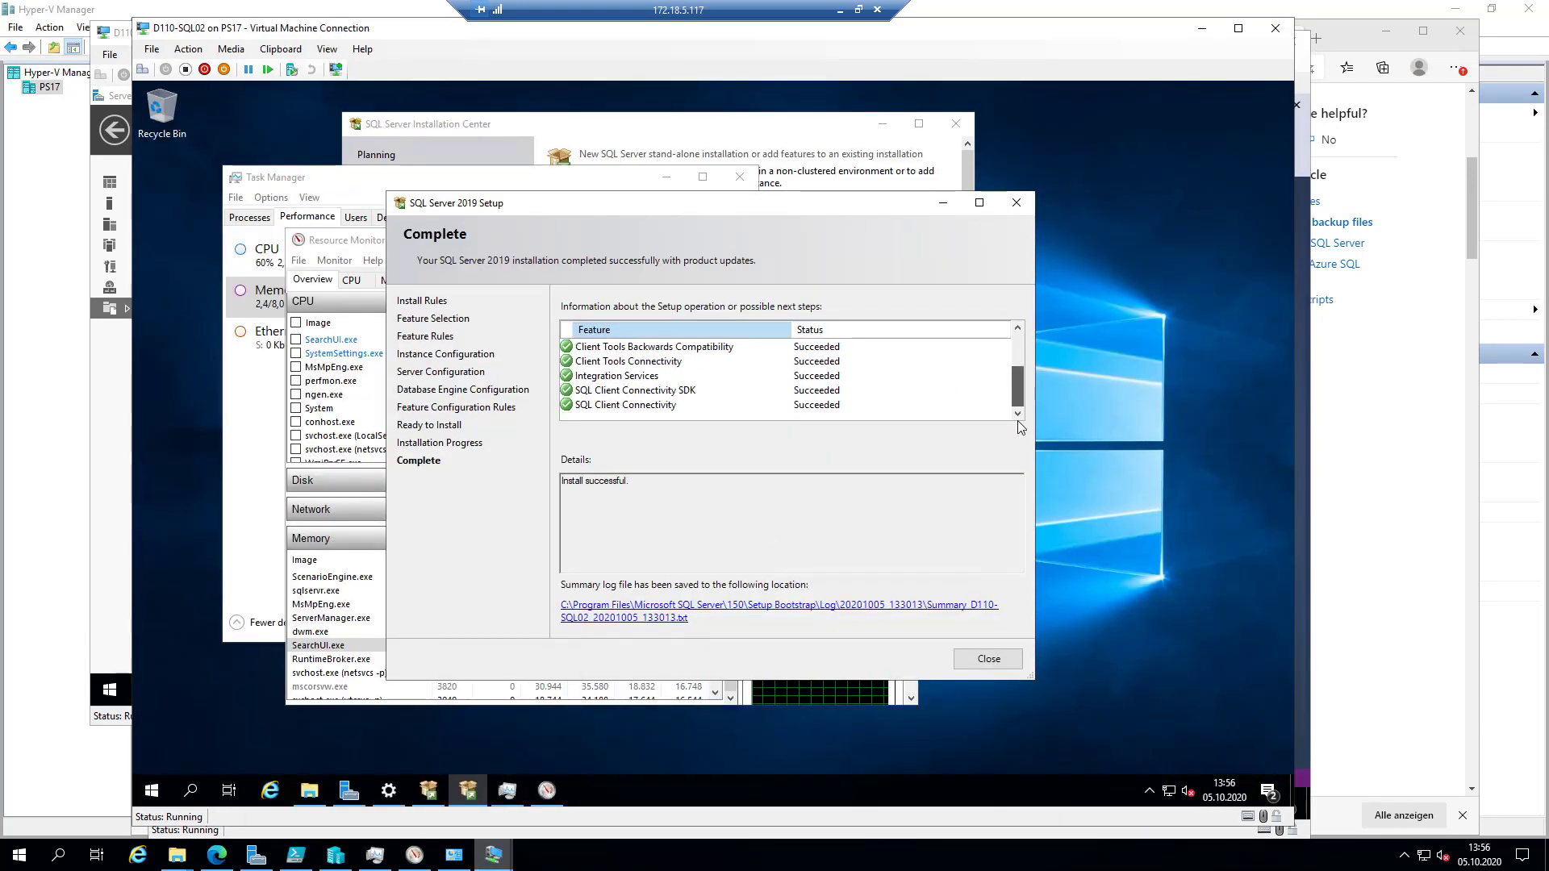
{"action": "left_click", "coordinate": [998, 660]}
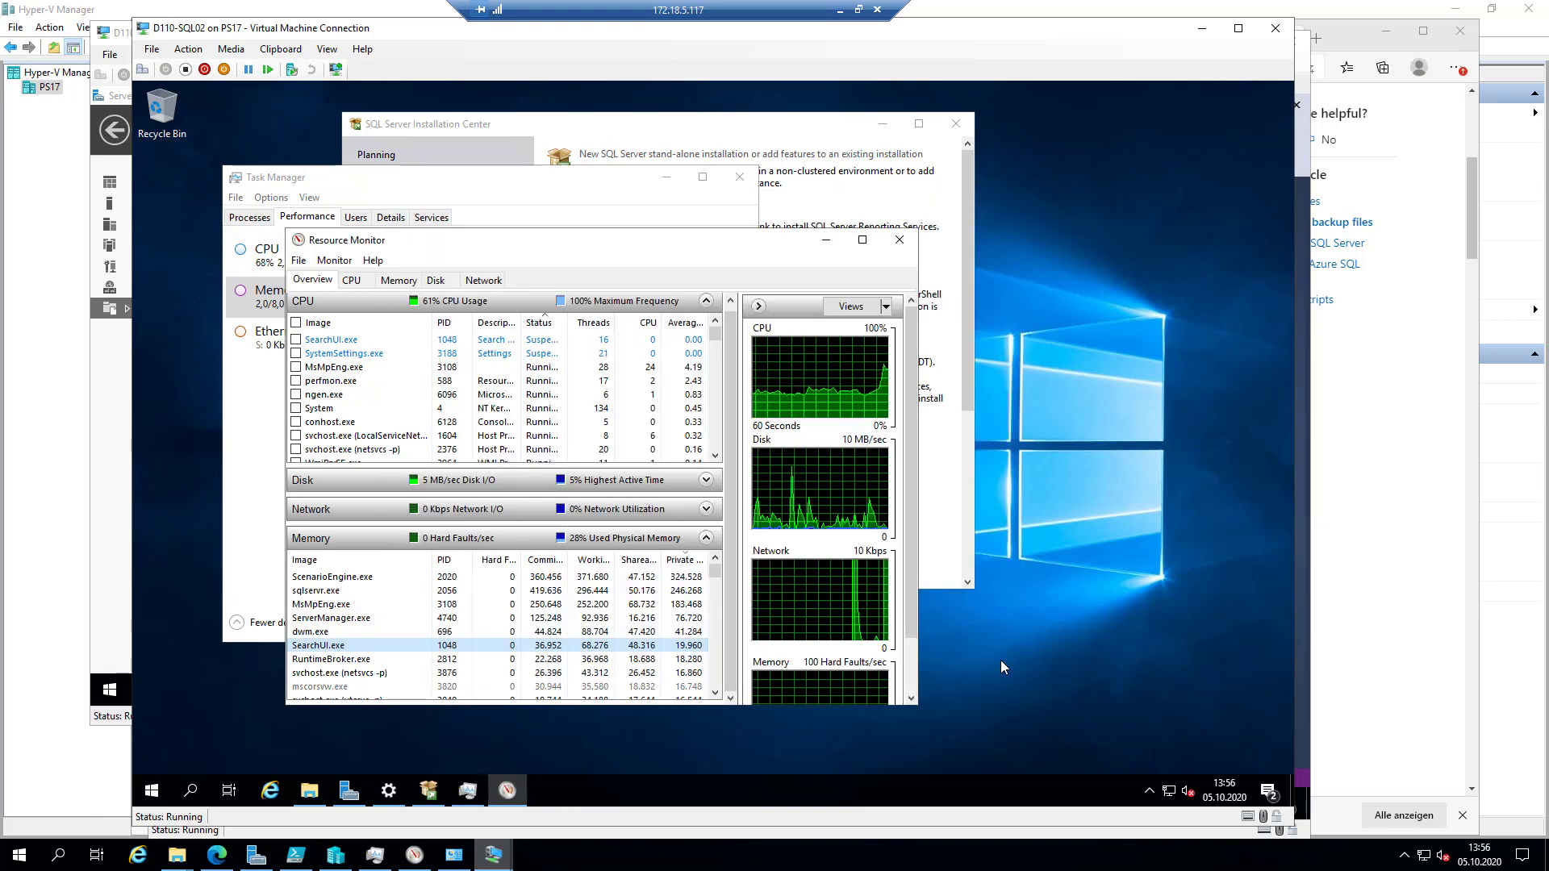
Close Resource Monitor, Task Manager and the SQL Server Installation Center on D110-SQL02
{"action": "left_click", "coordinate": [900, 240]}
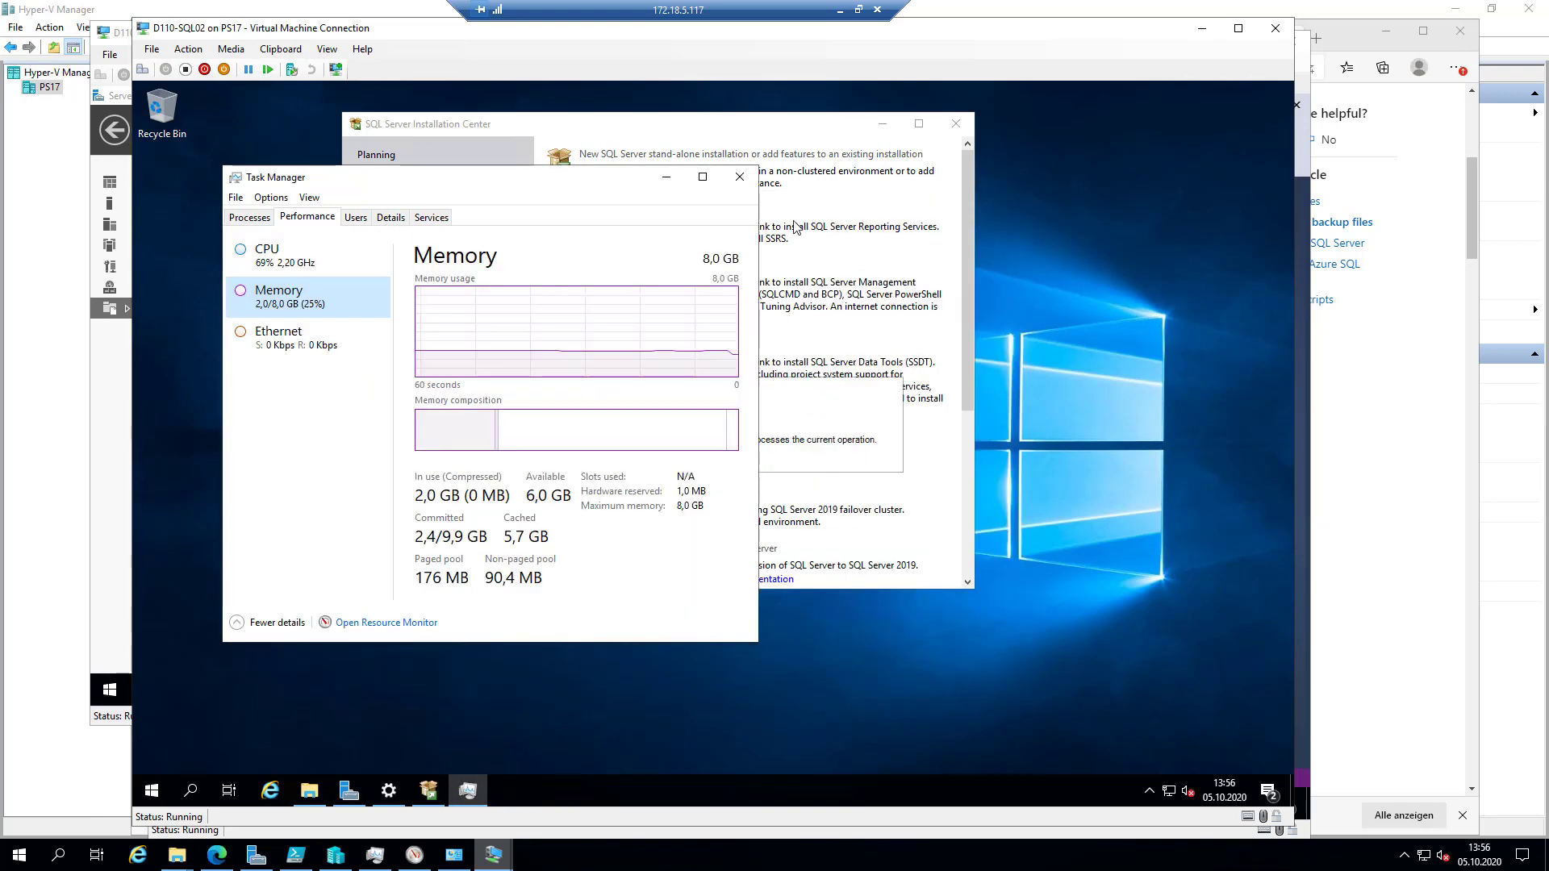
{"action": "left_click", "coordinate": [737, 177]}
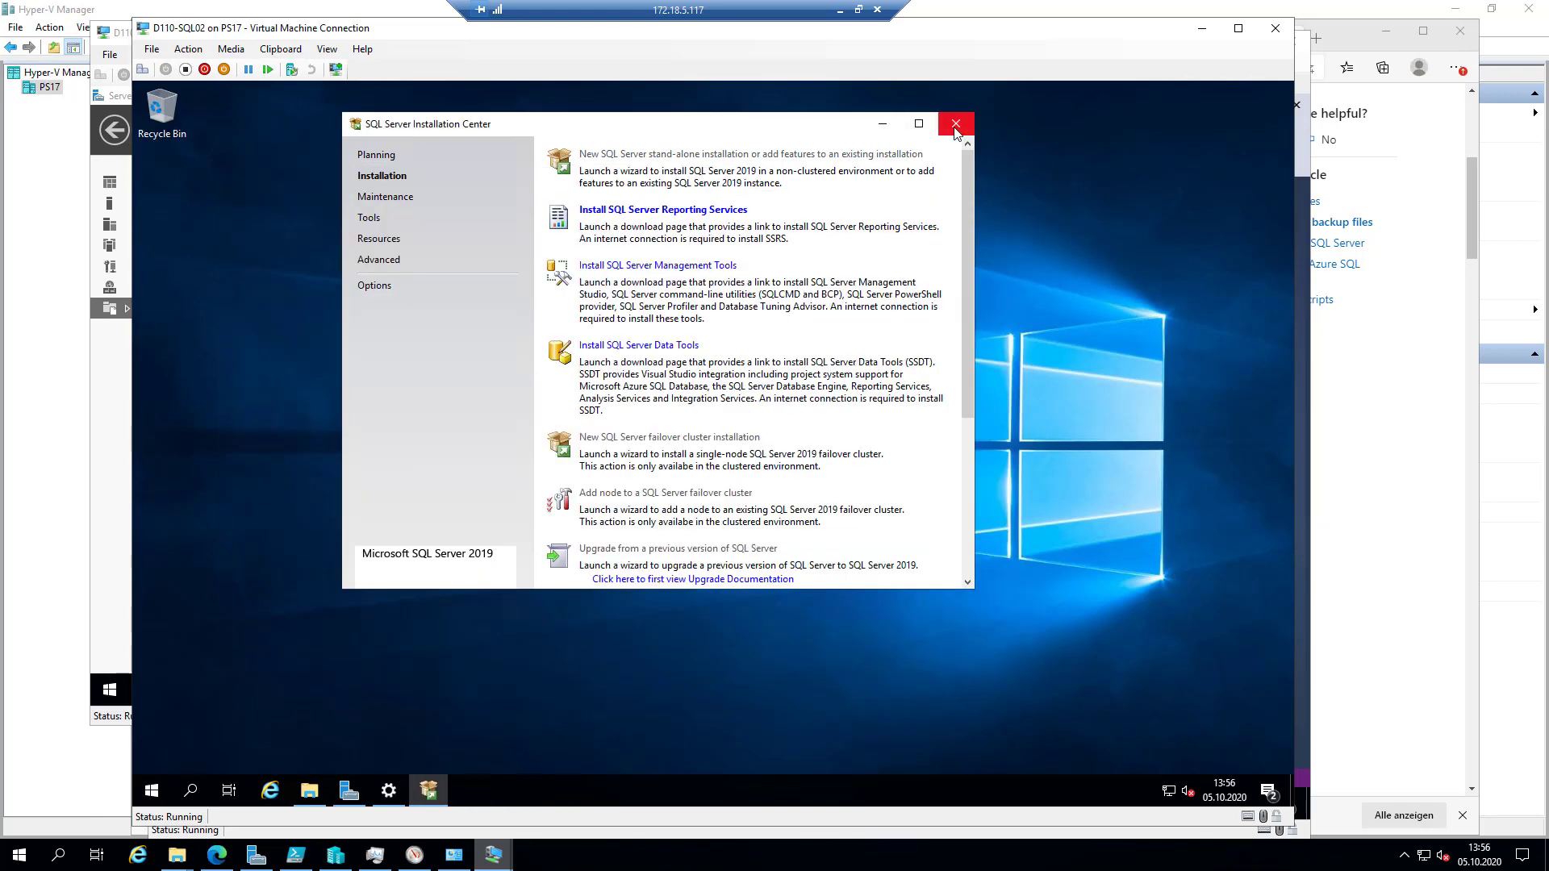
{"action": "left_click", "coordinate": [955, 127]}
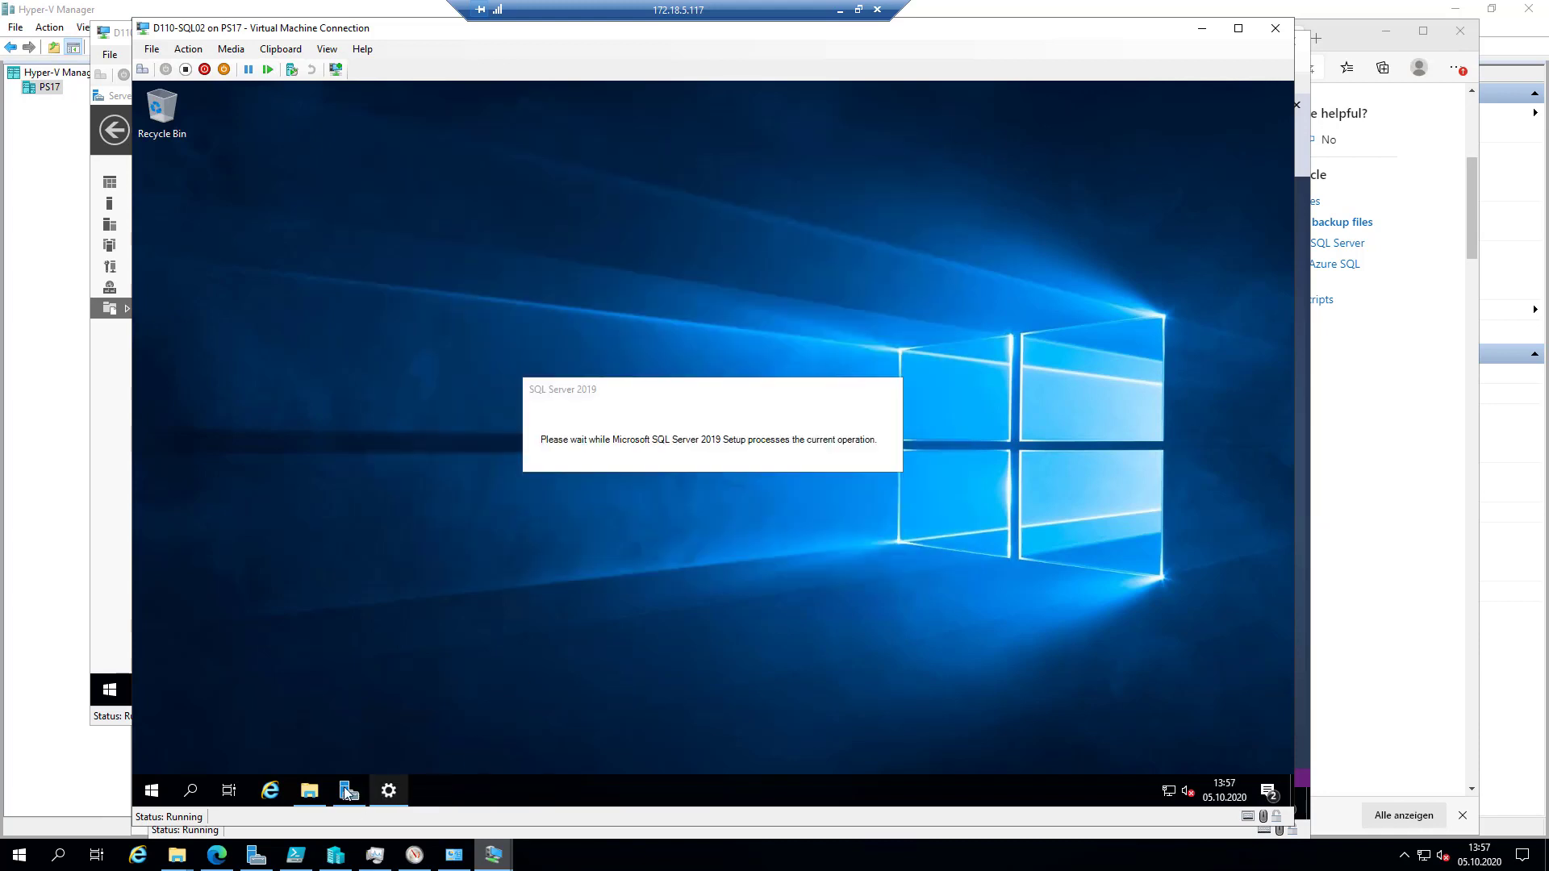
Start the SSMS-Setup-ENU installer from the Downloads folder on D110-SQL02
{"action": "left_click", "coordinate": [310, 791]}
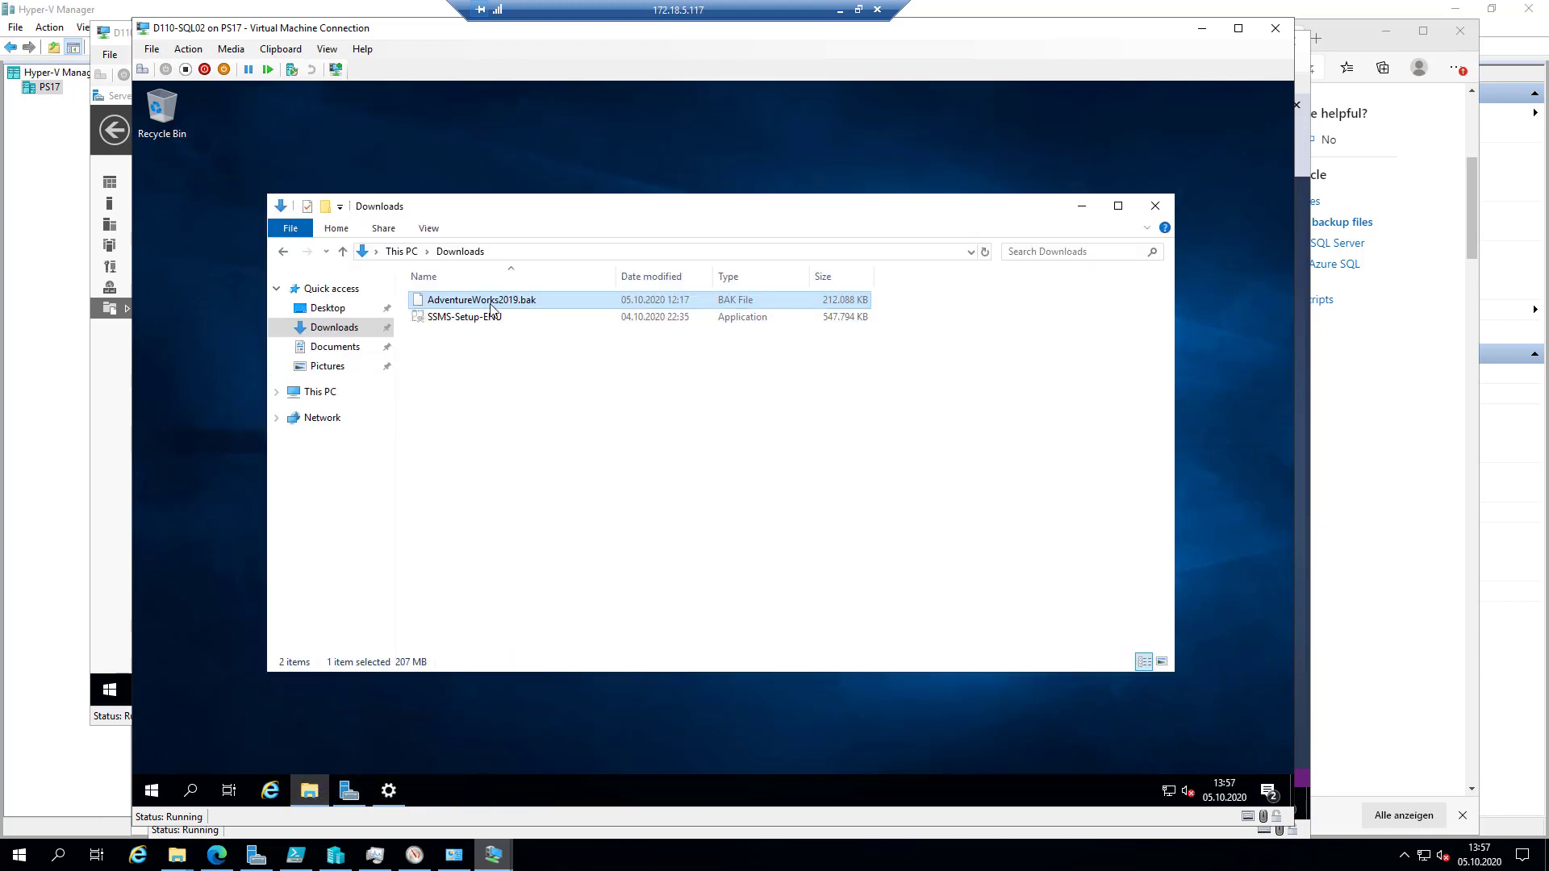
{"action": "left_click", "coordinate": [516, 318]}
{"action": "double_click", "coordinate": [530, 325]}
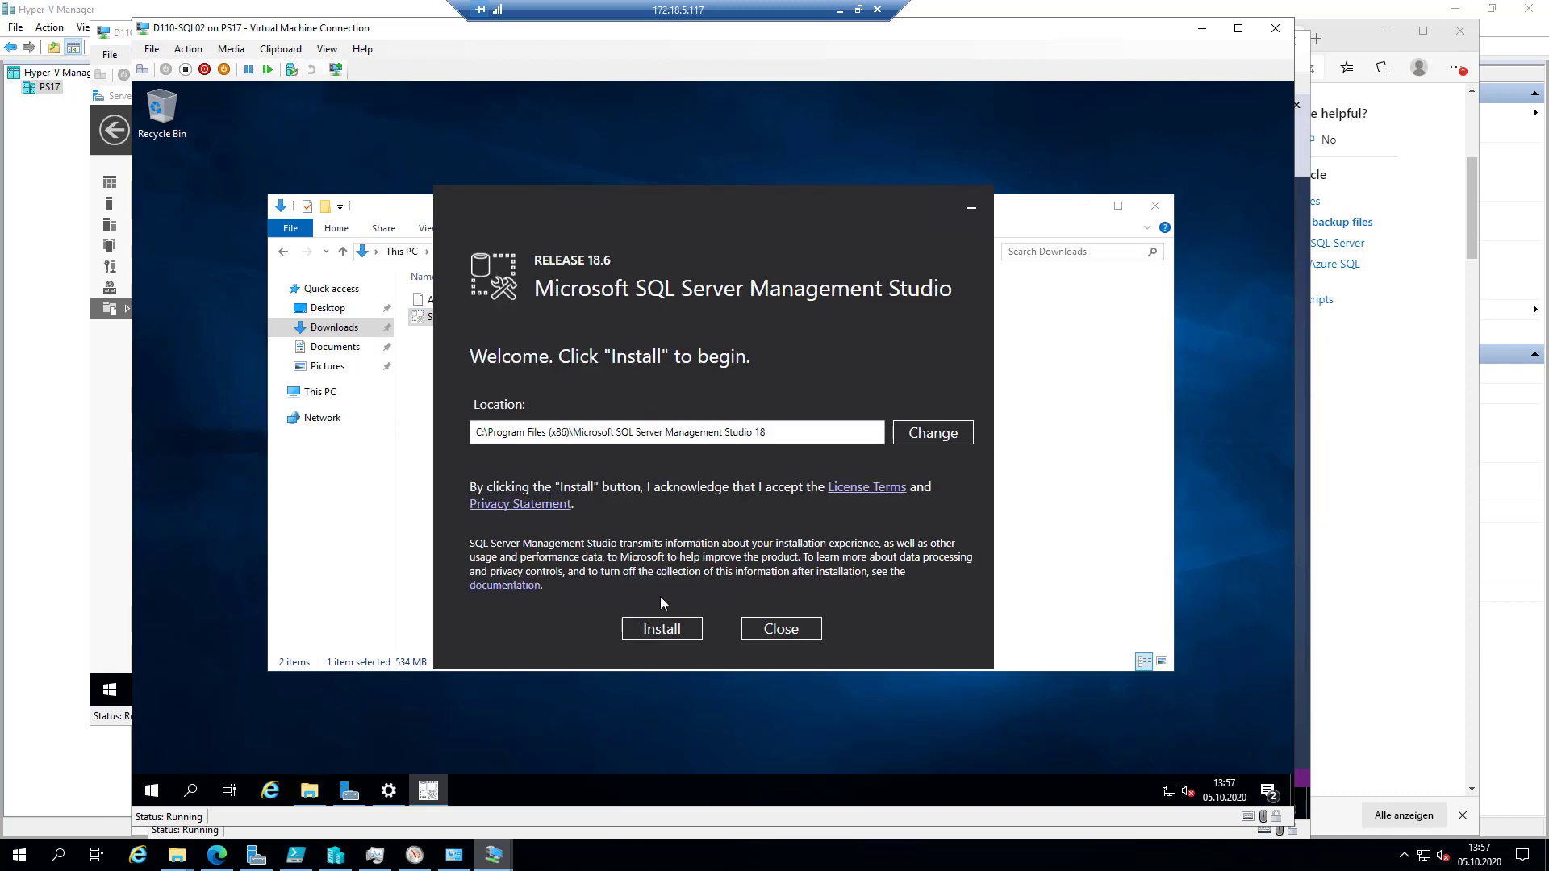
Change the SSMS 18.6 installation path from drive C to drive E, keeping the rest of the path, and run the installation
{"action": "left_click_drag", "start_coordinate": [481, 432], "coordinate": [466, 436]}
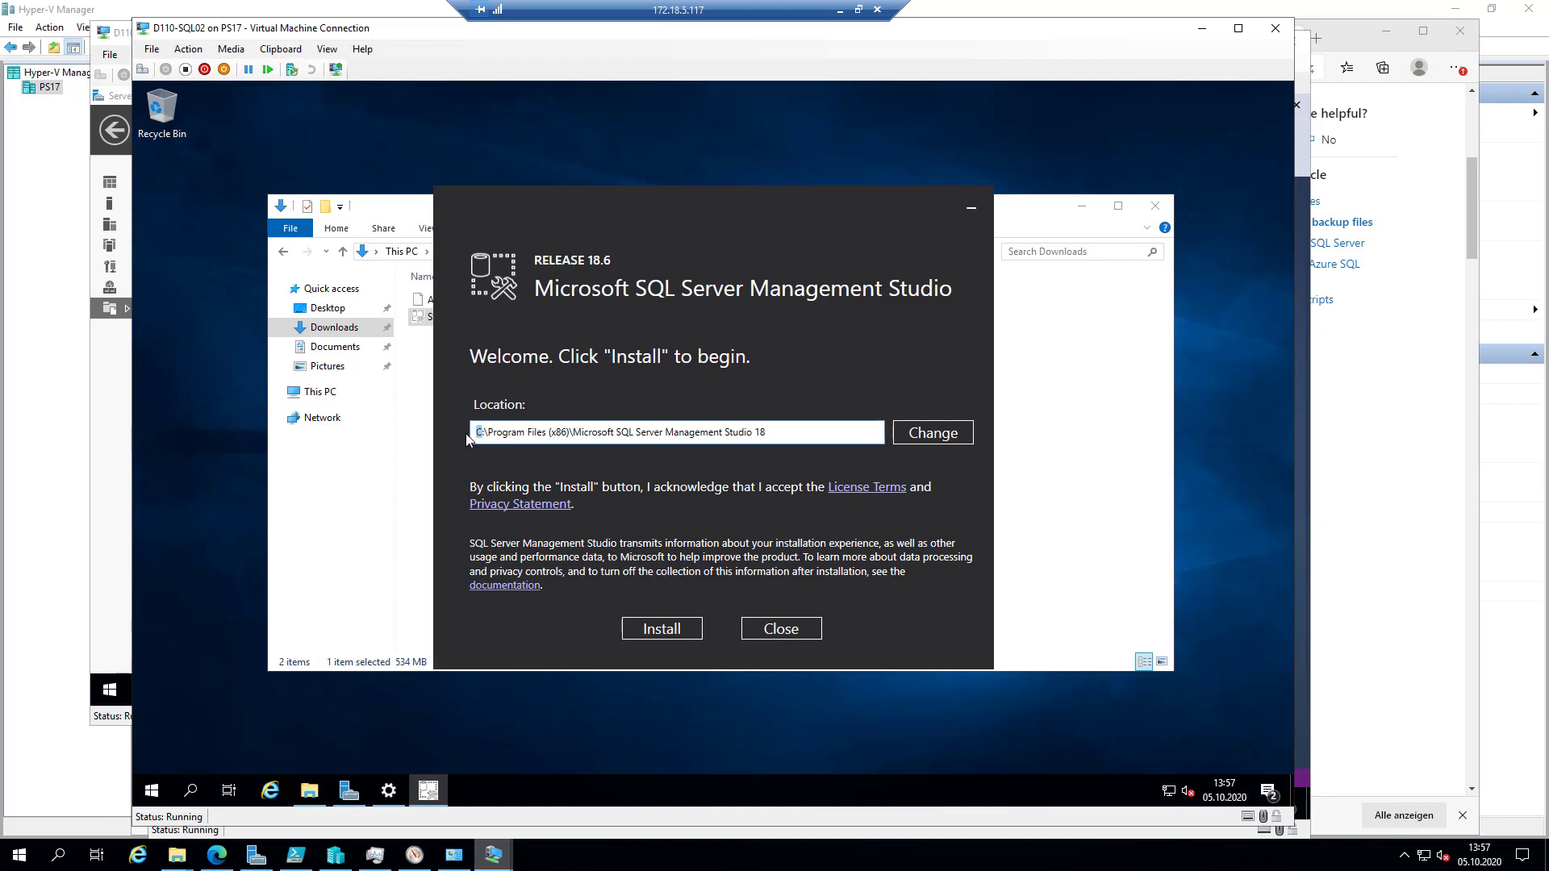
{"action": "type", "text": "e"}
{"action": "left_click", "coordinate": [679, 637]}
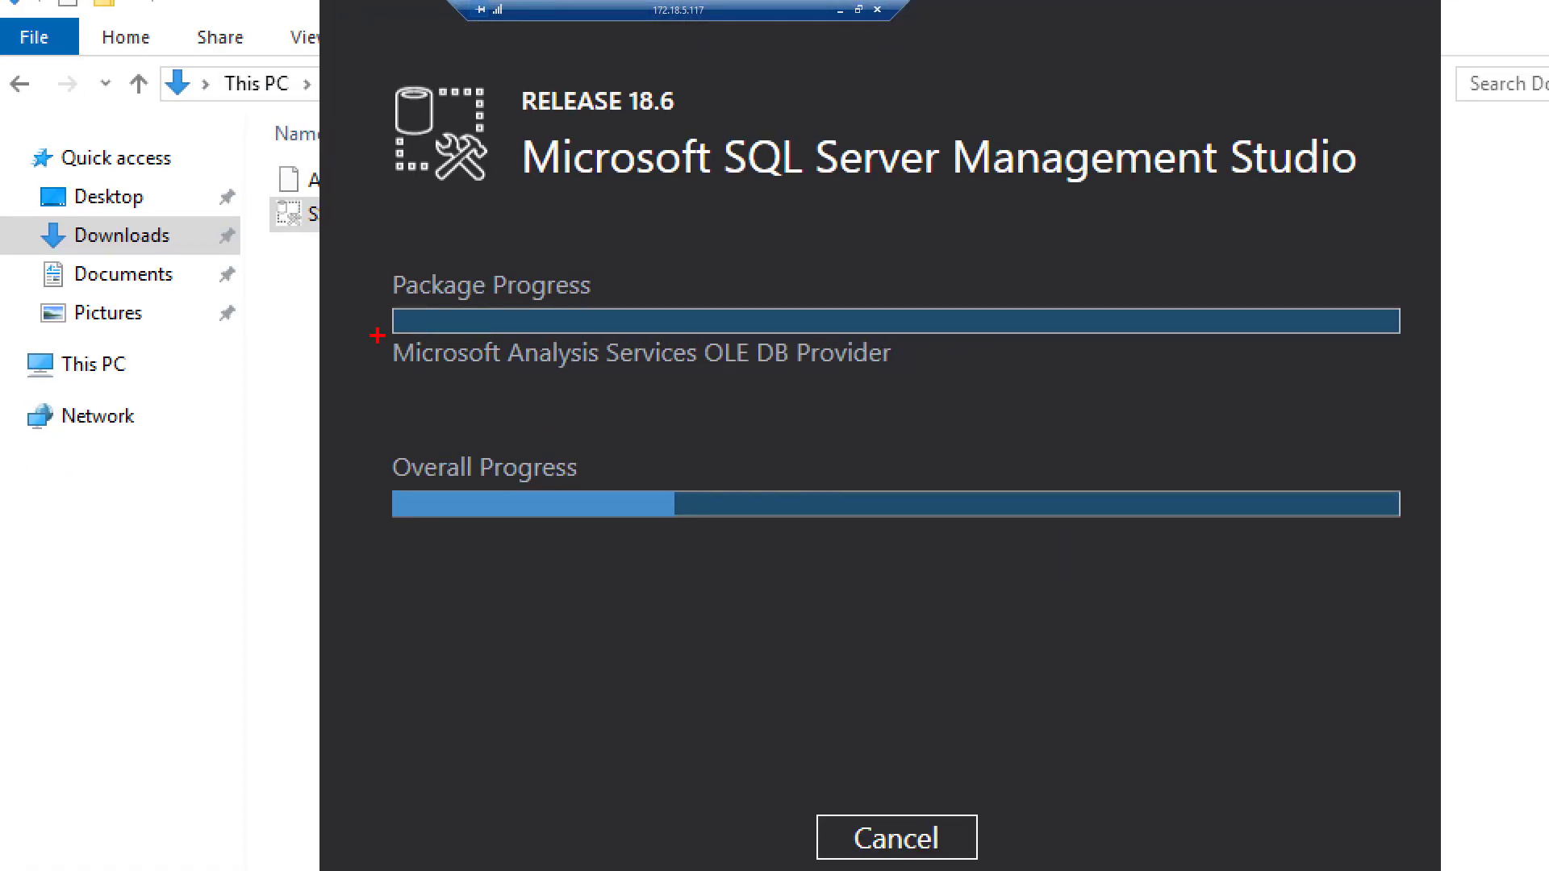
{"action": "left_click_drag", "start_coordinate": [424, 334], "coordinate": [990, 377]}
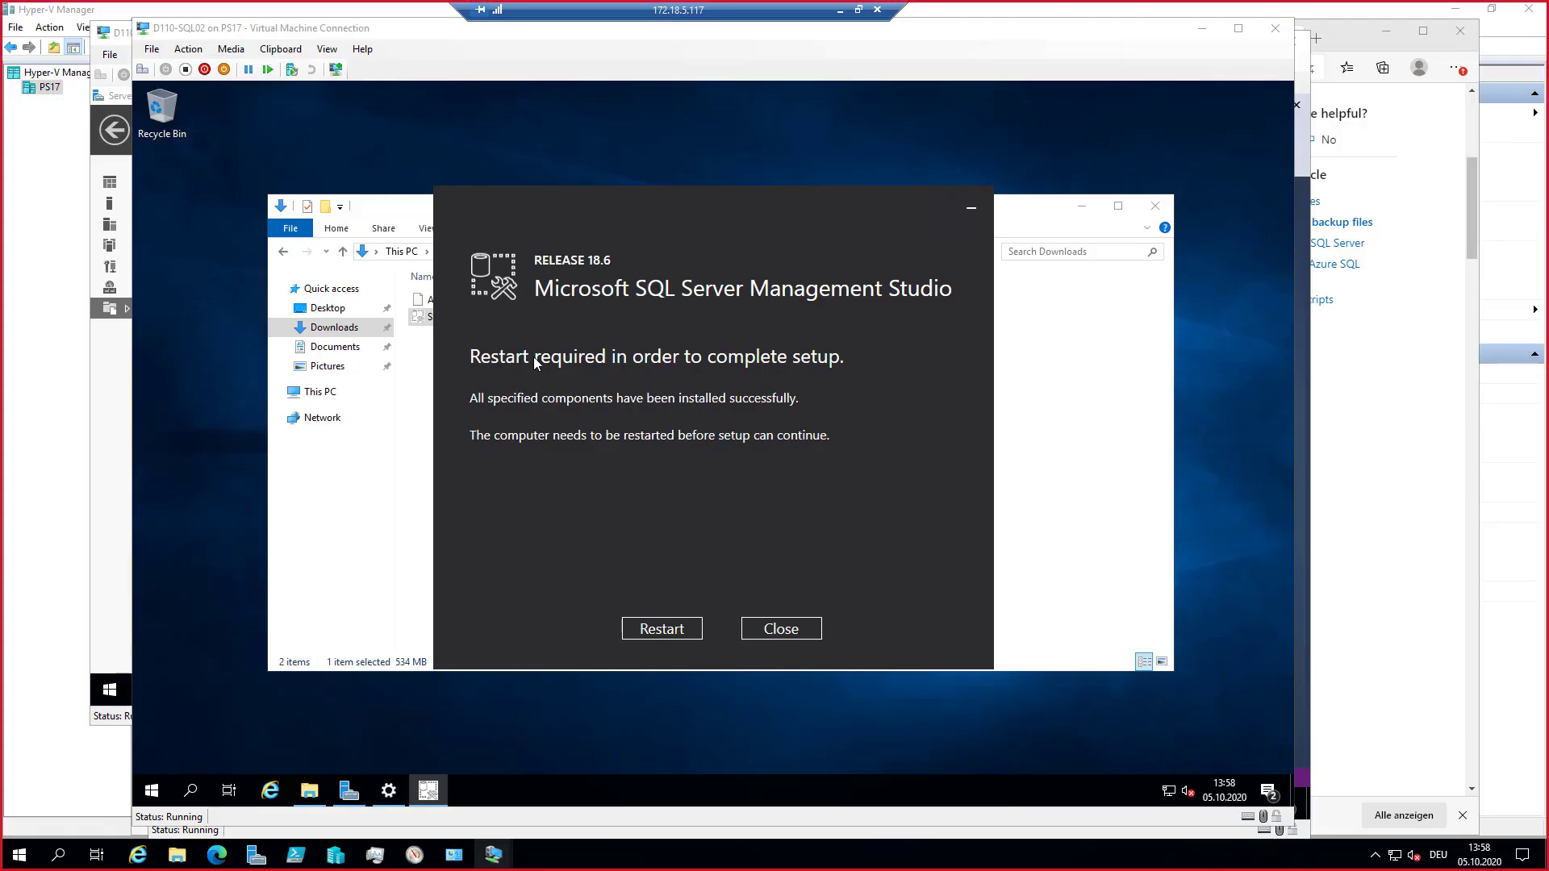
Restart D110-SQL02 into Windows Server to complete the SSMS setup and sign back in with the administrator account password
{"action": "left_click", "coordinate": [672, 630]}
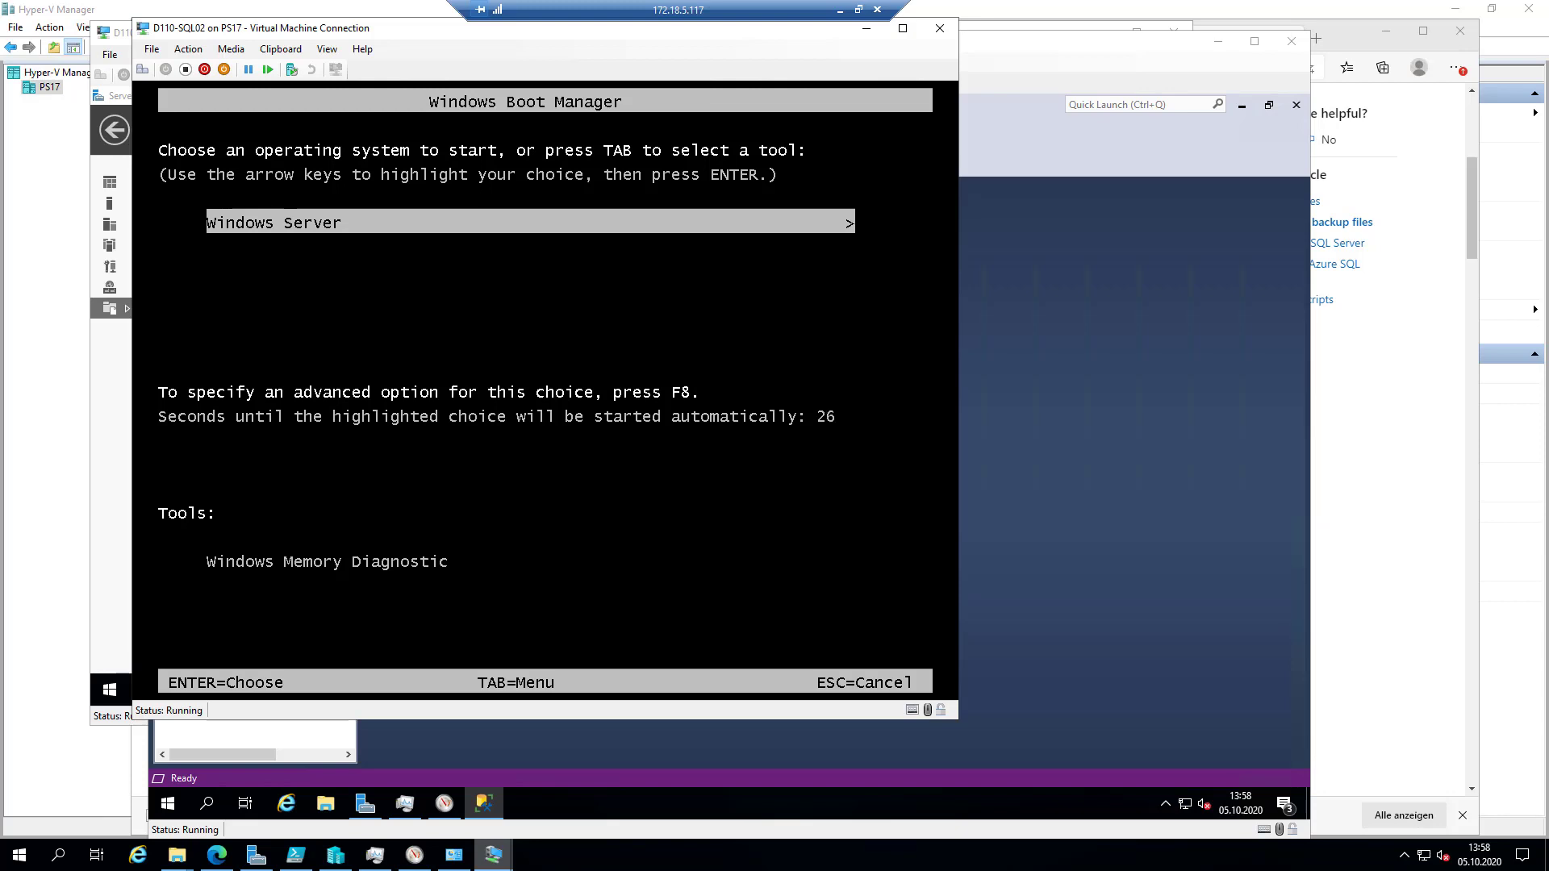
{"action": "key", "text": "Return"}
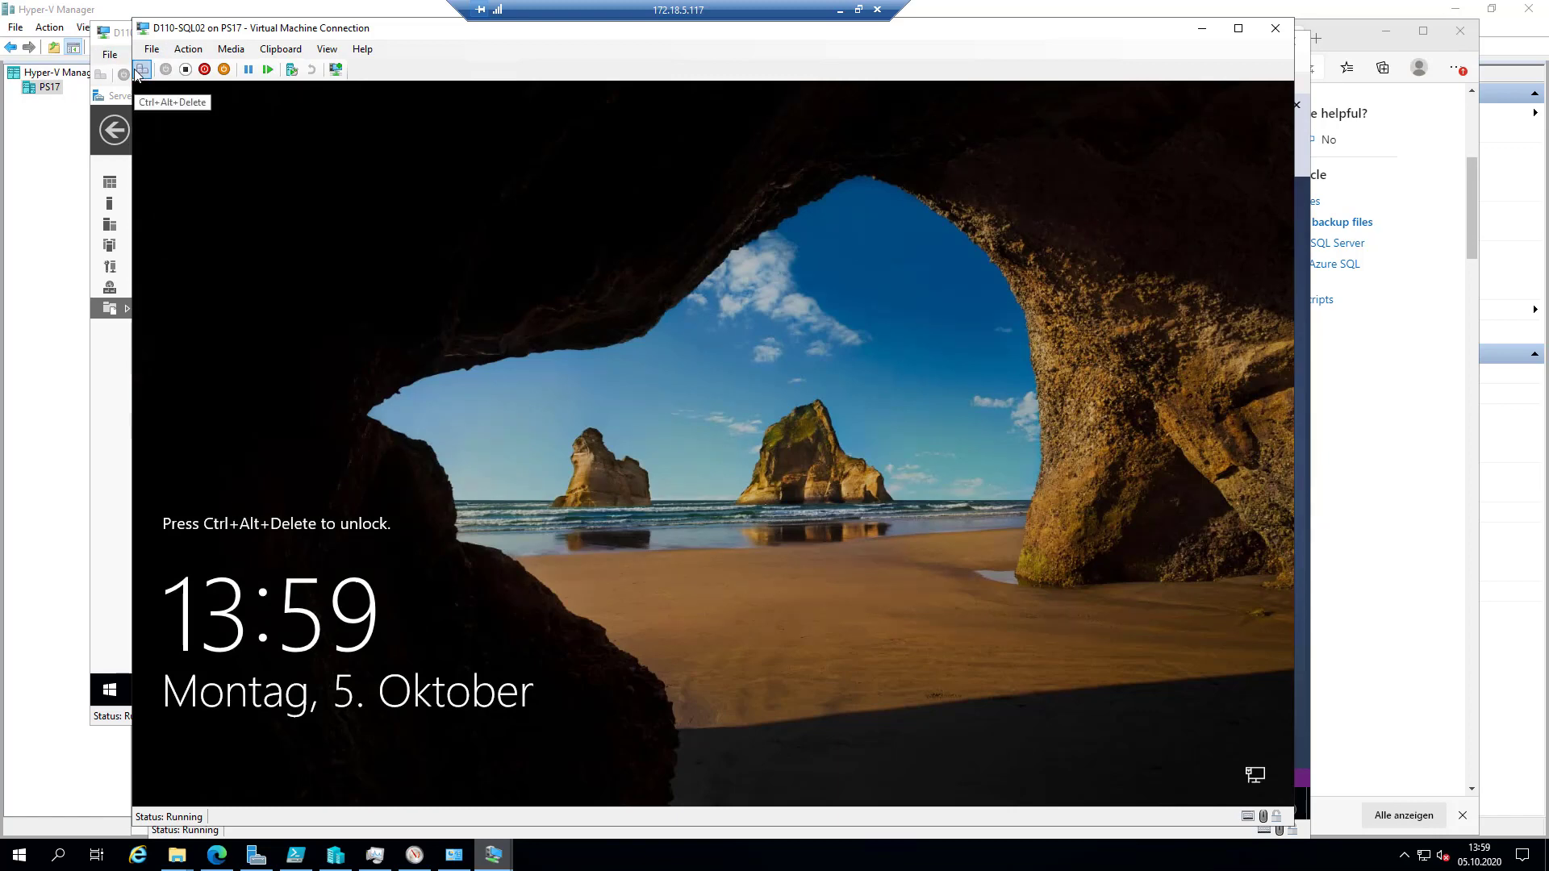
{"action": "left_click", "coordinate": [142, 70]}
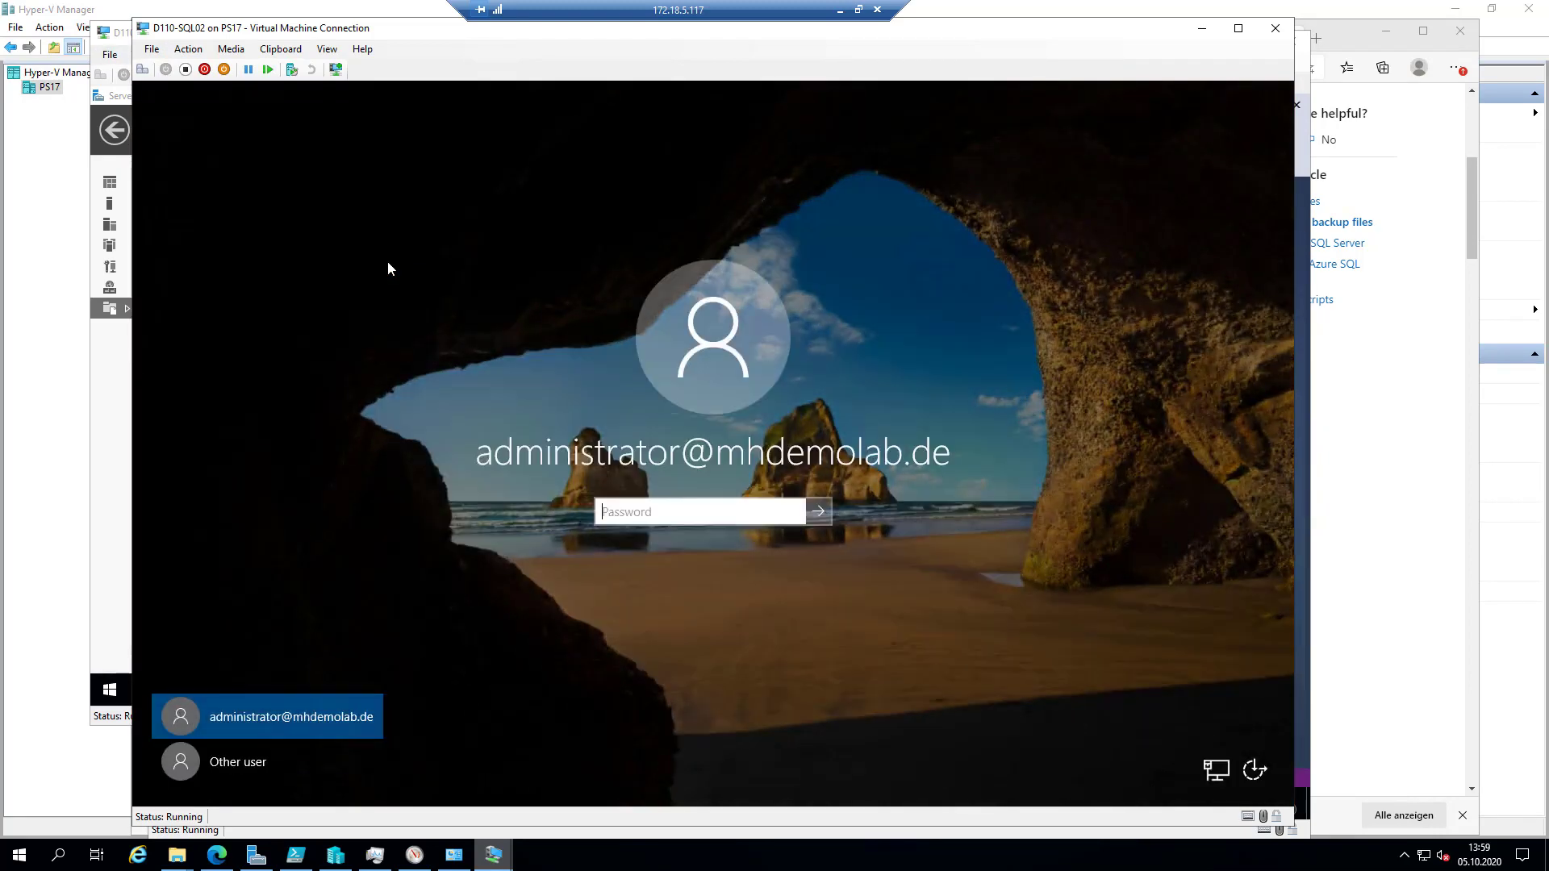
{"action": "type", "text": "•••••••"}
{"action": "key", "text": "Return"}
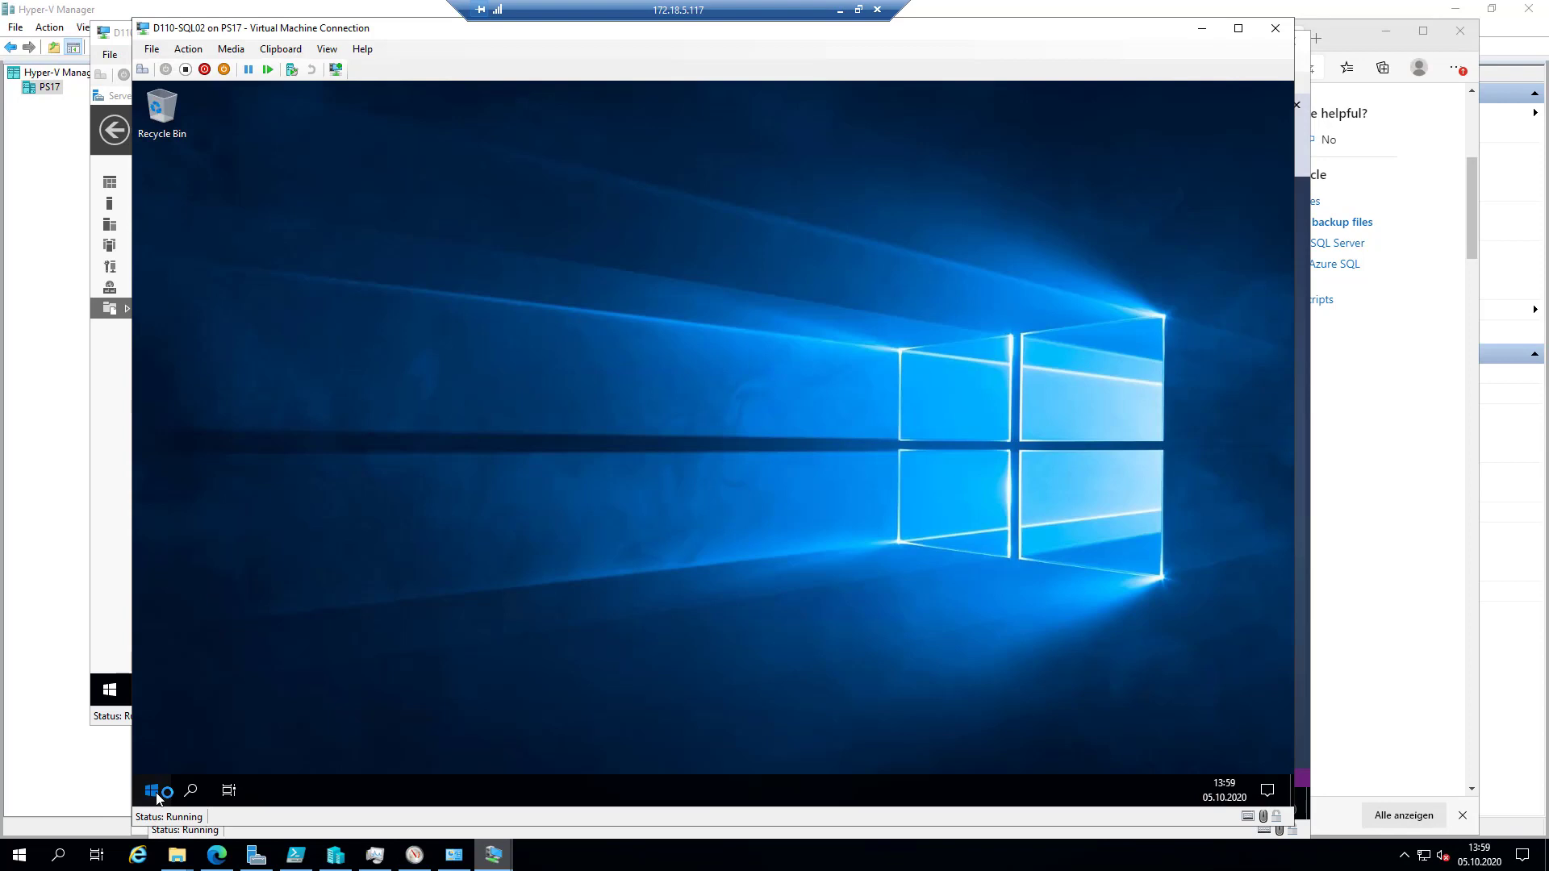
Launch Microsoft SQL Server Management Studio from the Microsoft SQL Server Tools 18 program group on D110-SQL02
{"action": "left_click", "coordinate": [156, 794]}
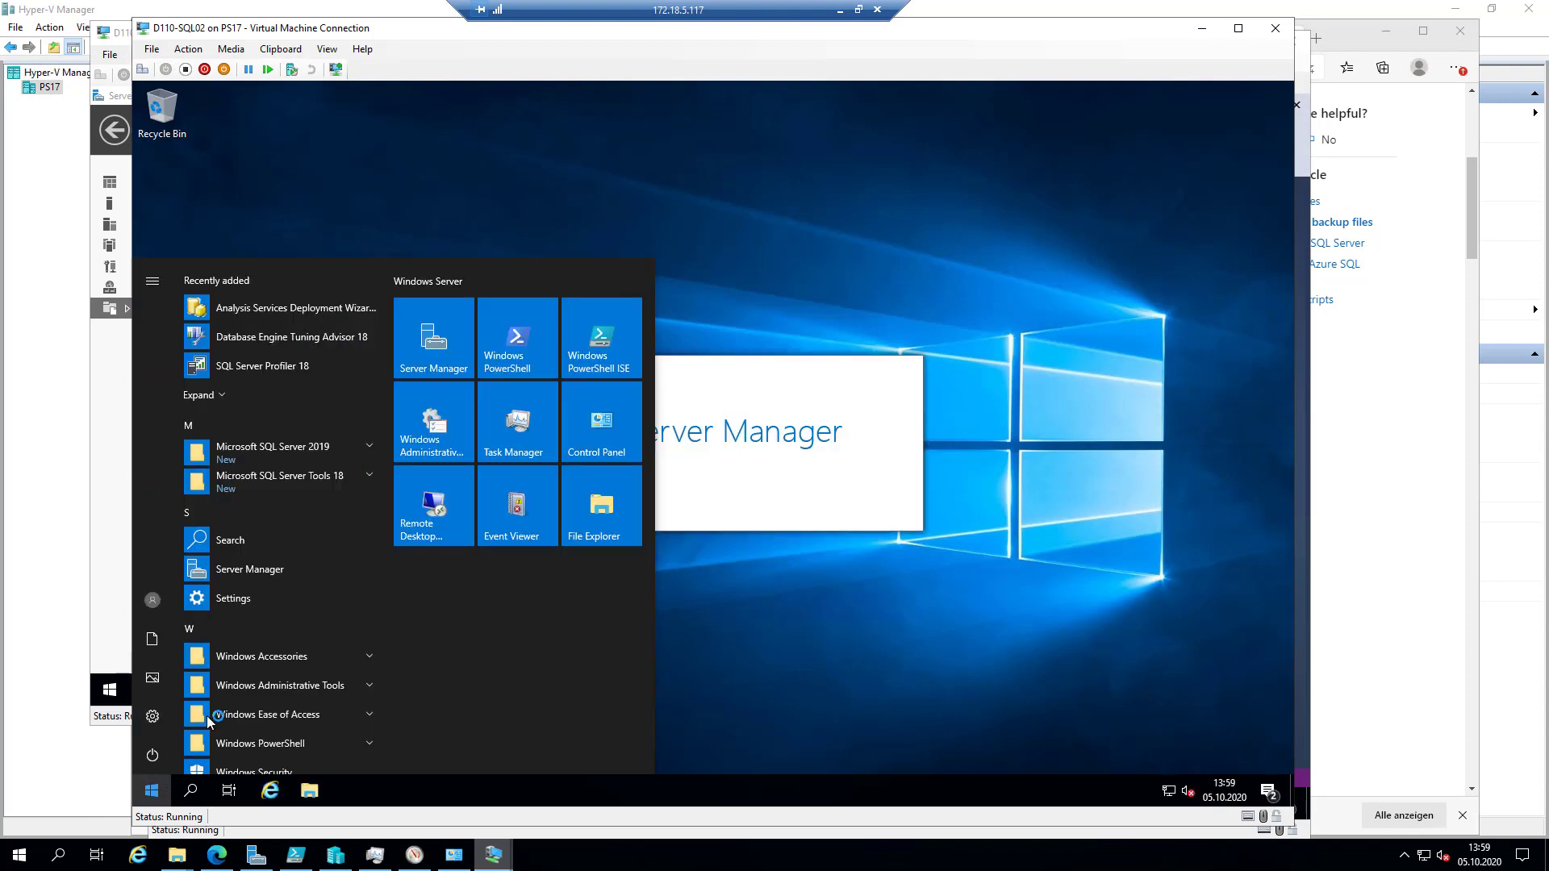
{"action": "left_click", "coordinate": [352, 476]}
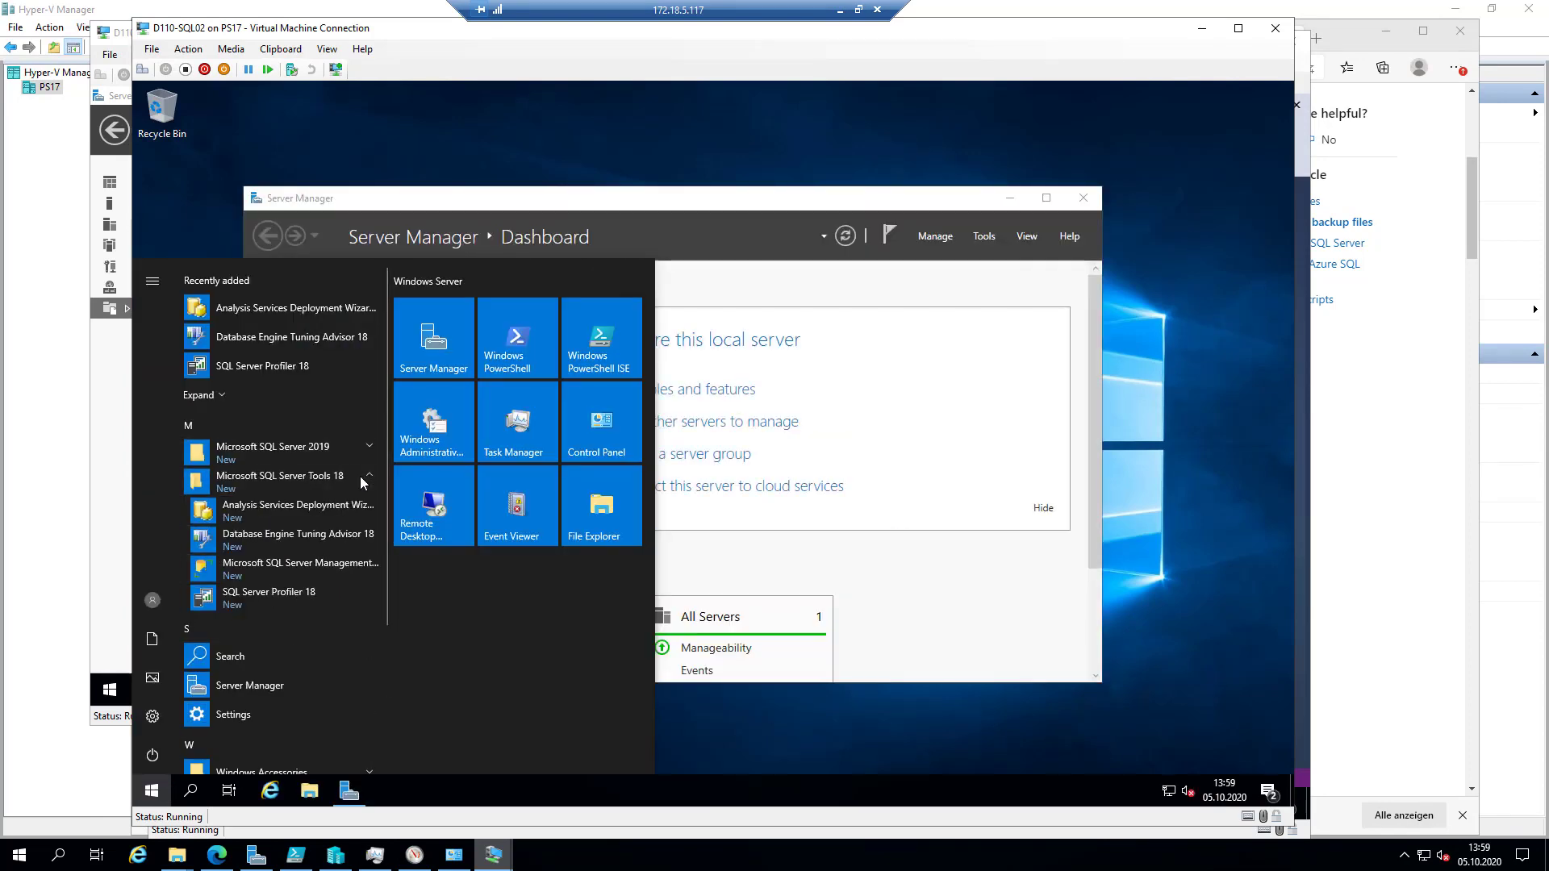
{"action": "left_click", "coordinate": [335, 570]}
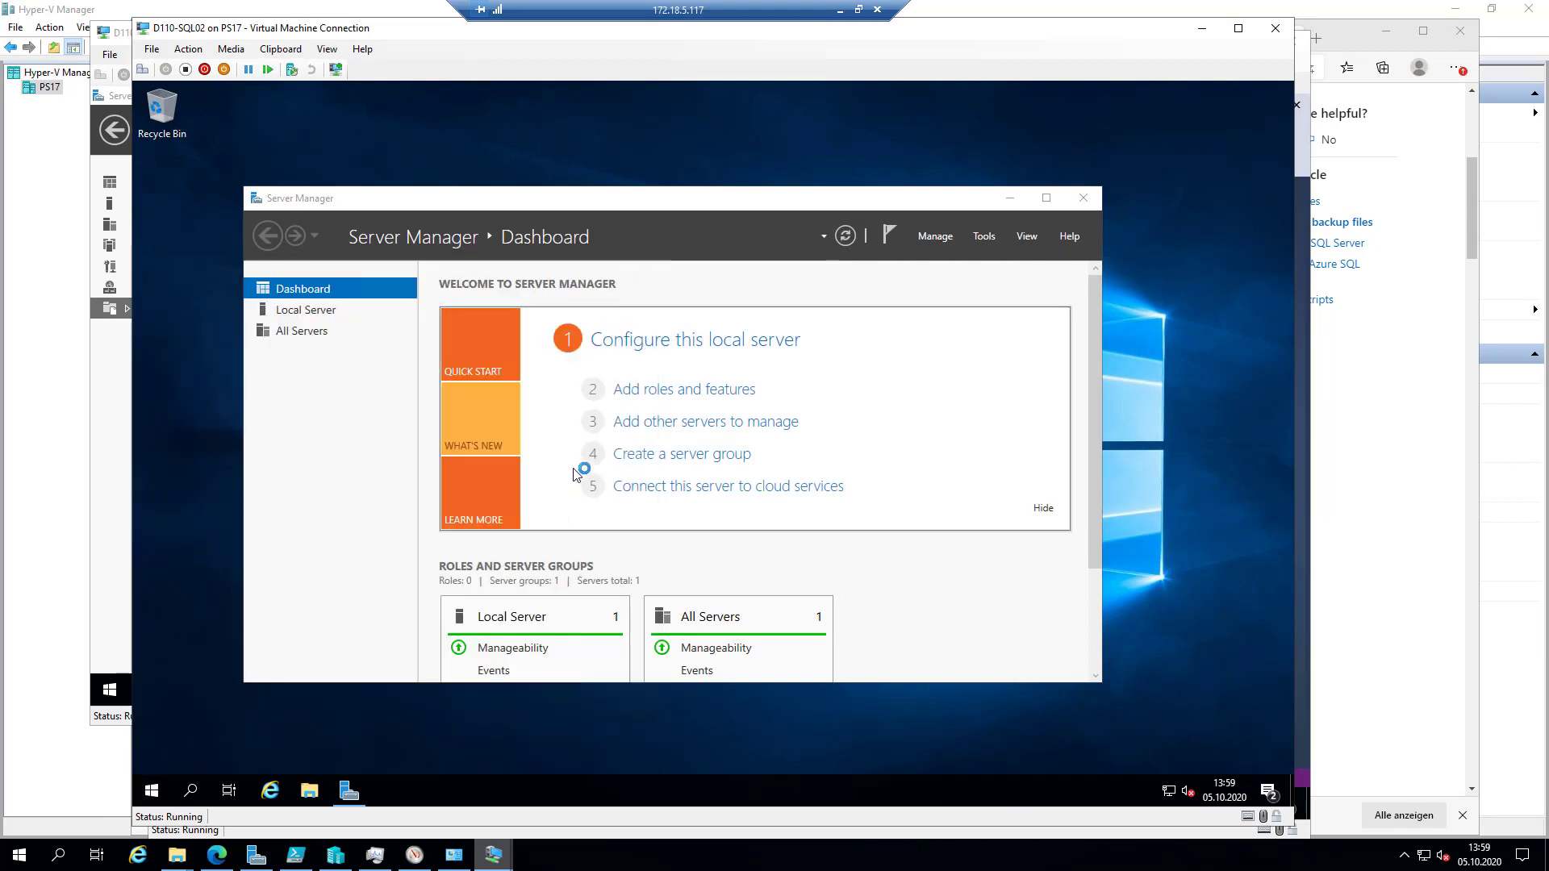